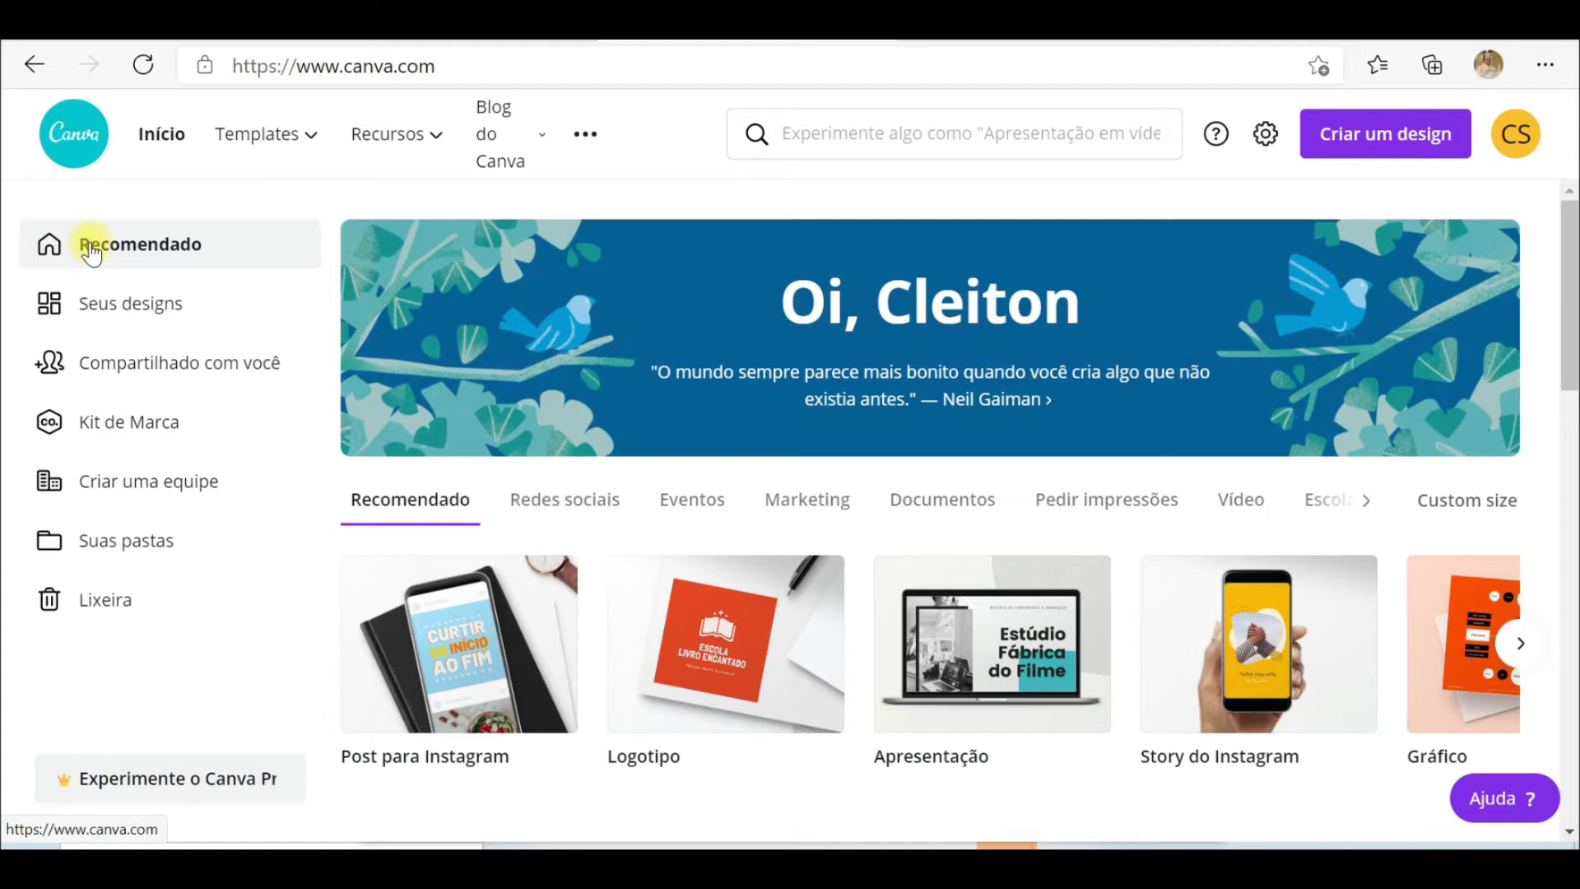
View the account's own designs, the designs shared with the account, and the Kit de Marca page.
click(111, 311)
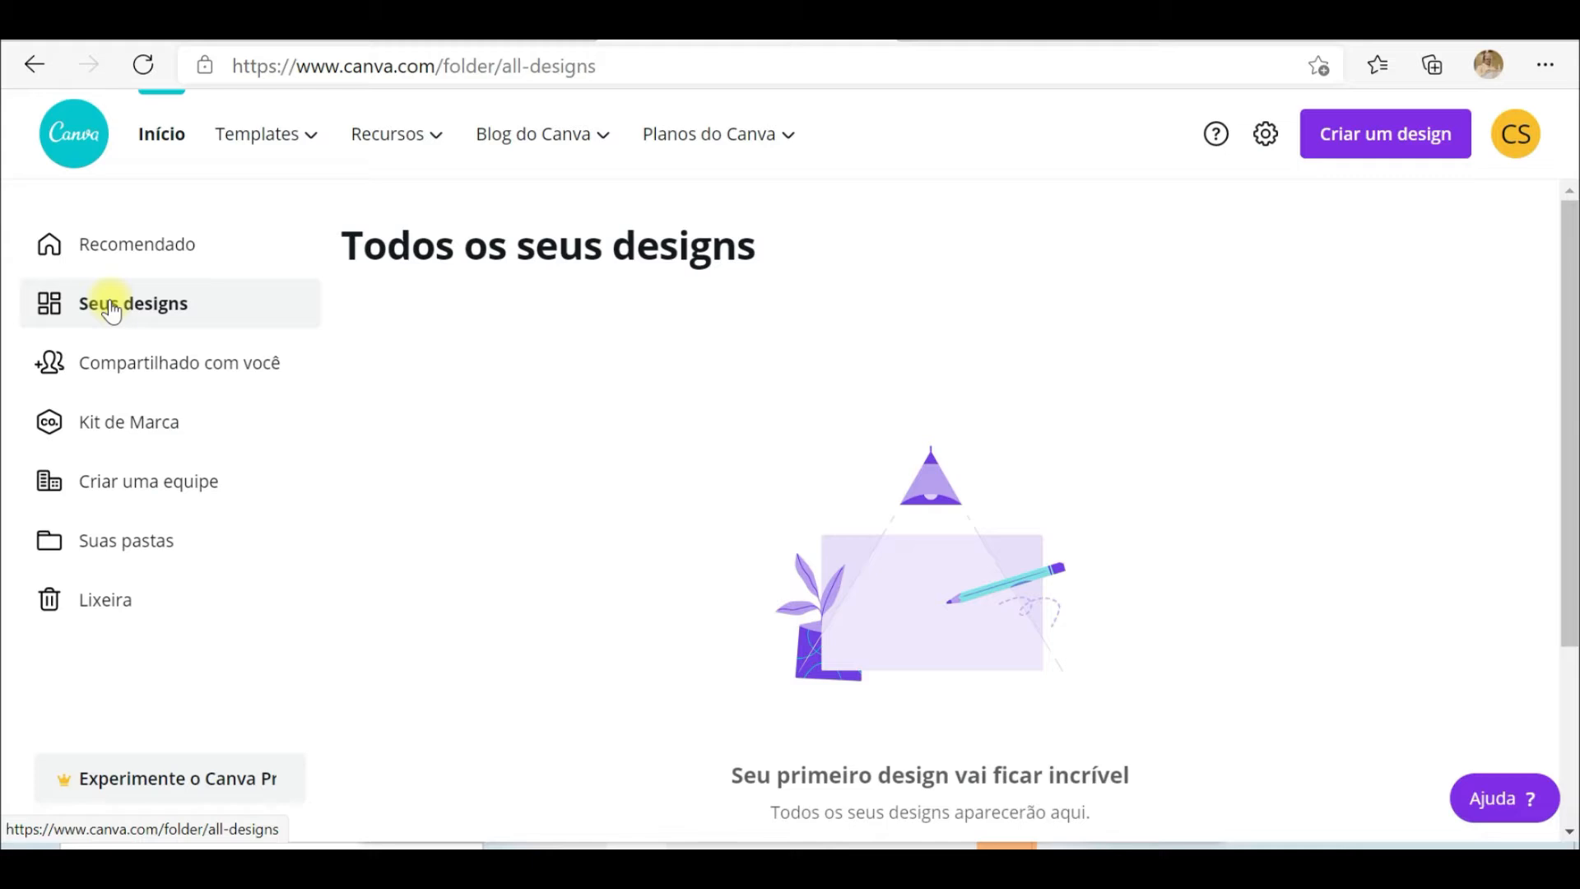
click(124, 367)
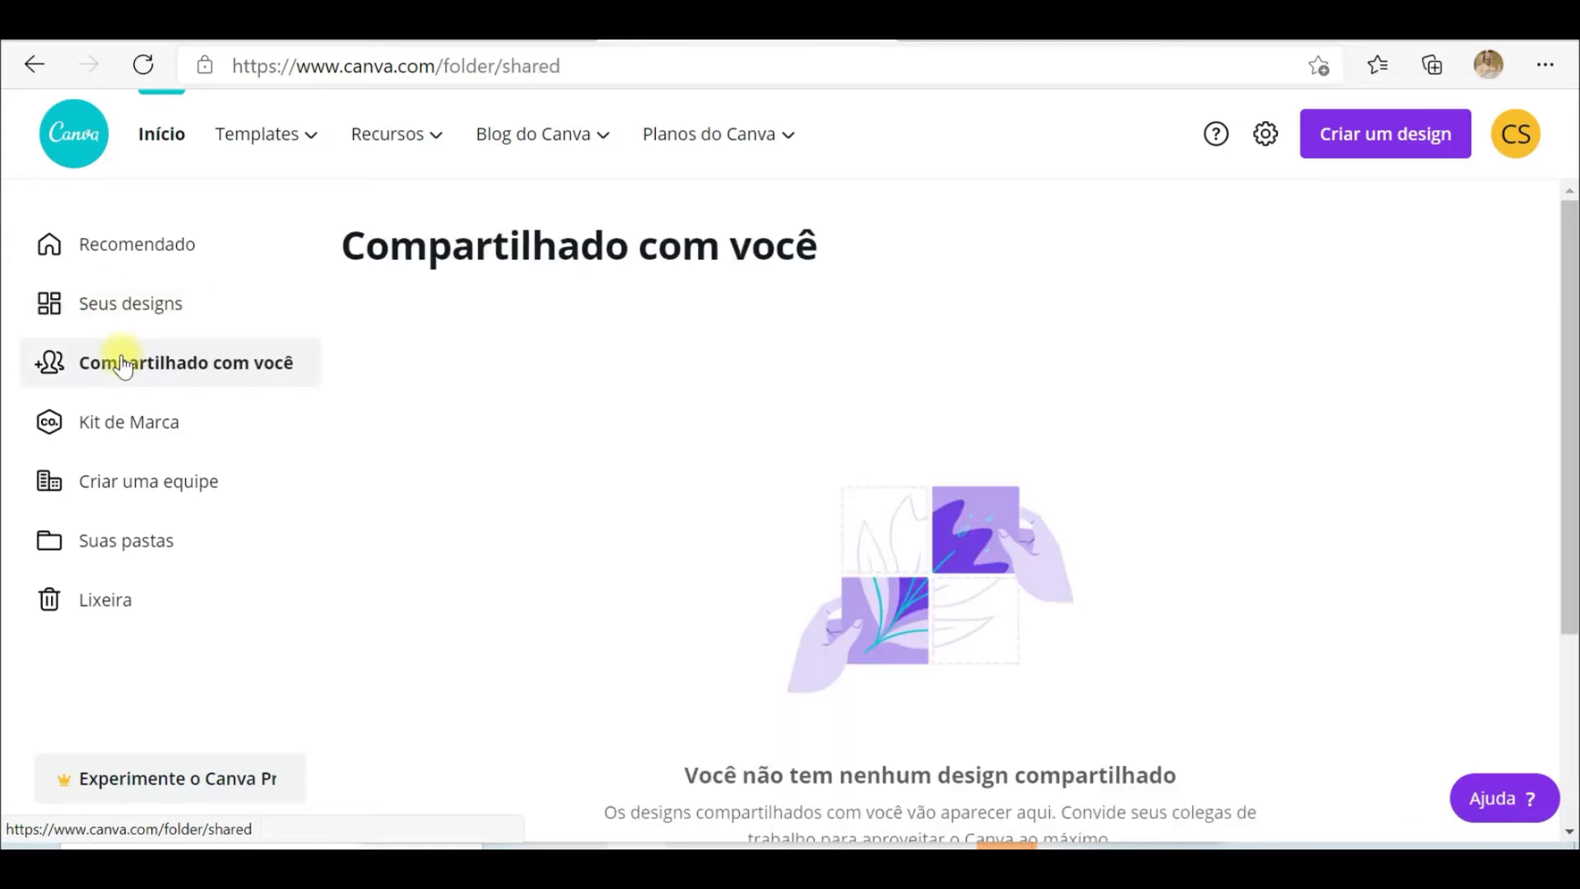
click(120, 428)
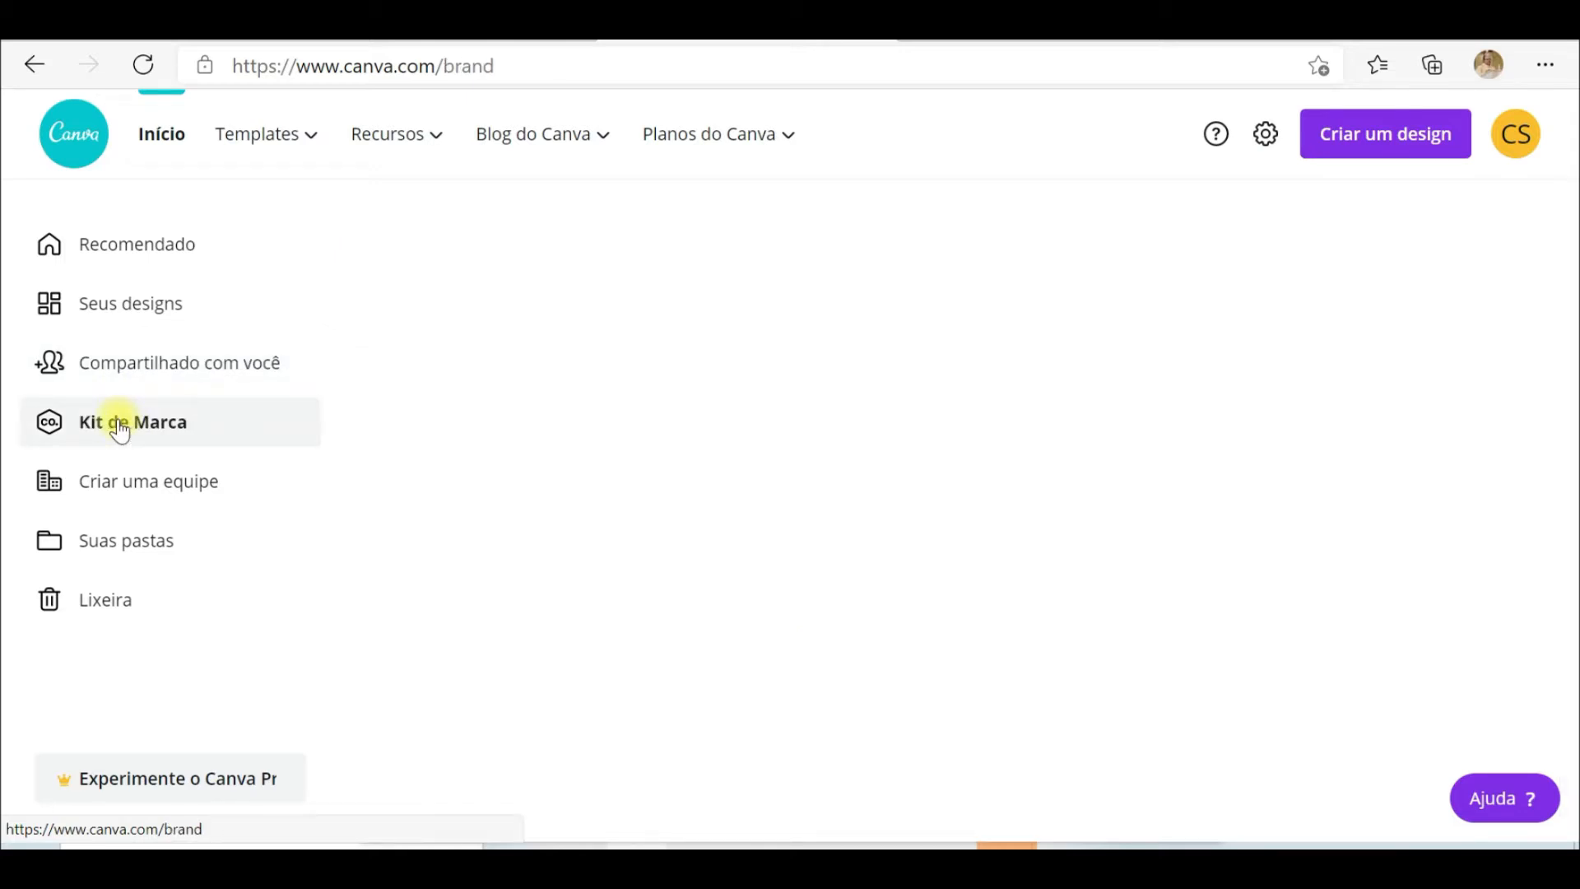
View the team creation form from Criar uma equipe and dismiss it without entering a team name.
click(122, 484)
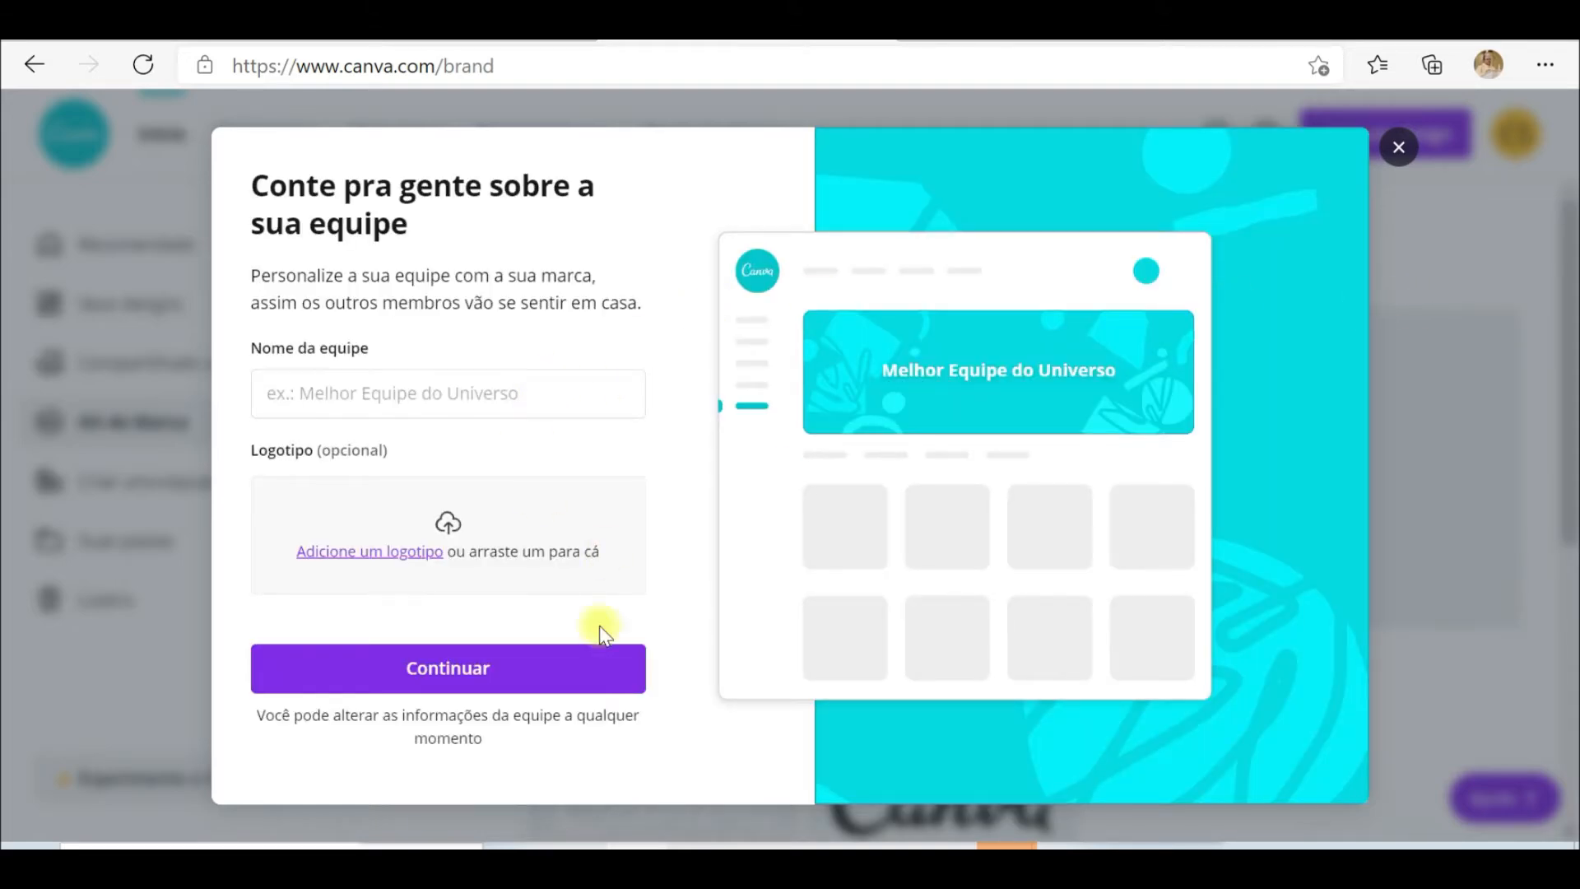
click(1398, 148)
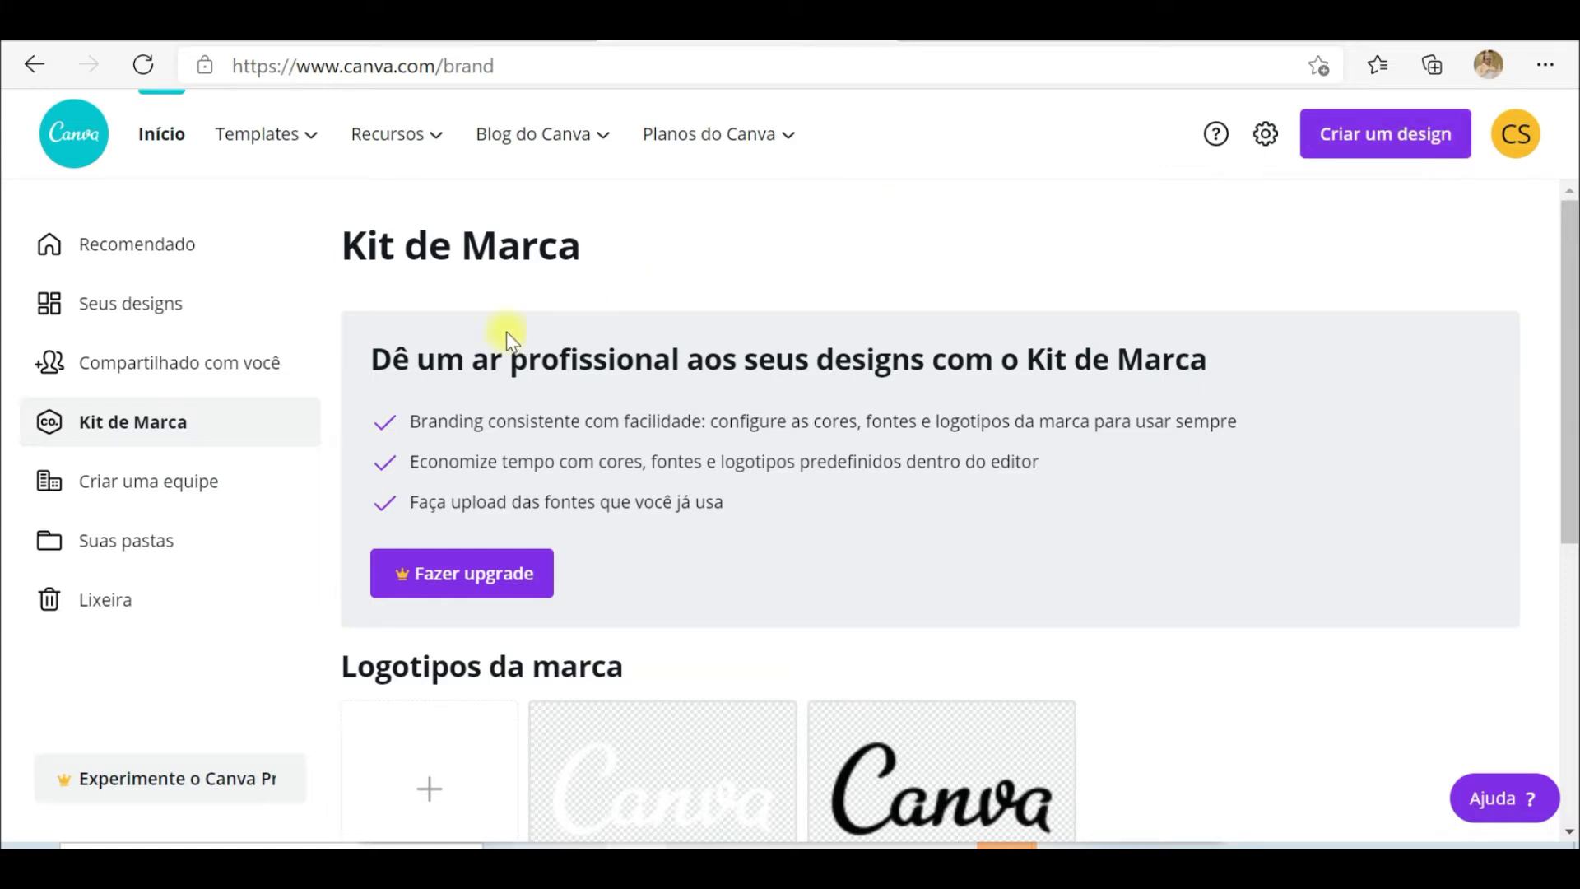
click(157, 482)
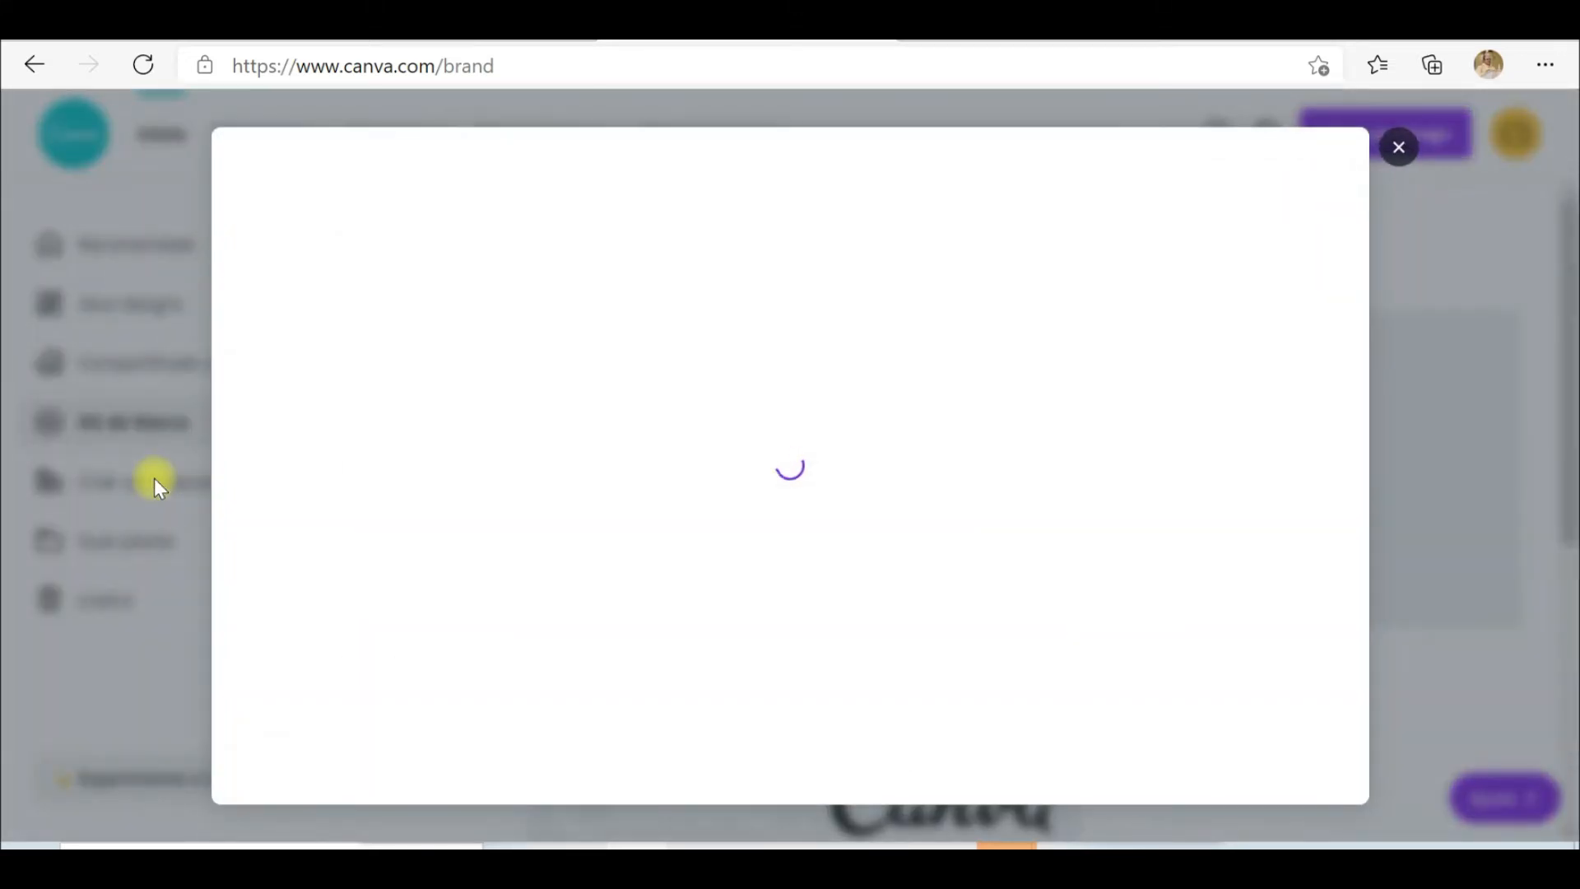
click(1399, 149)
View the folders and trash areas, and return to the Recomendado home page.
click(127, 543)
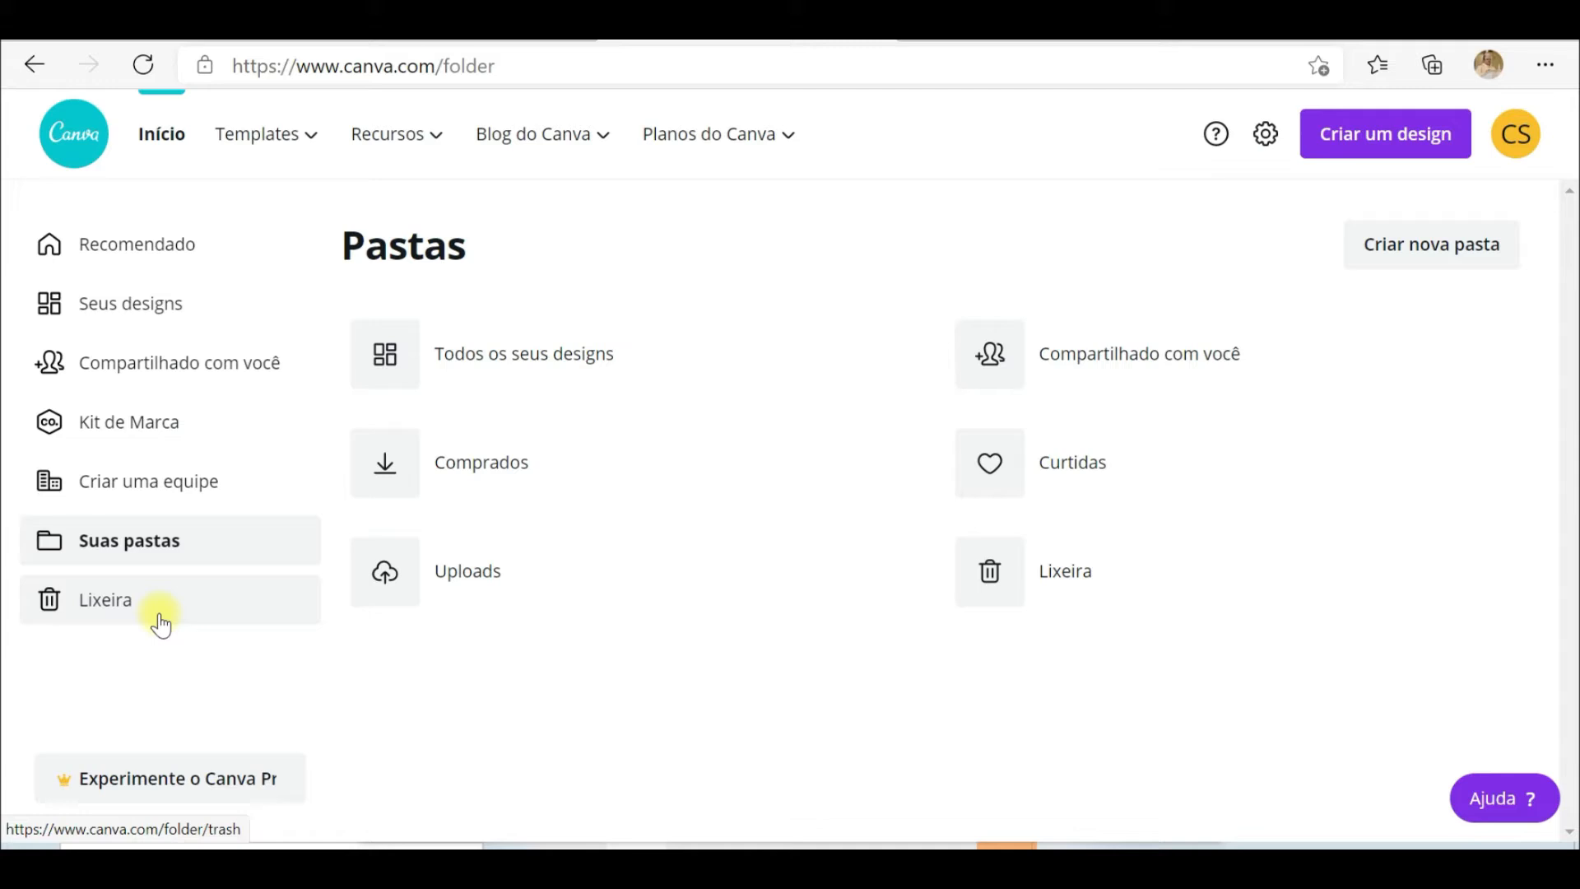
click(97, 613)
click(174, 555)
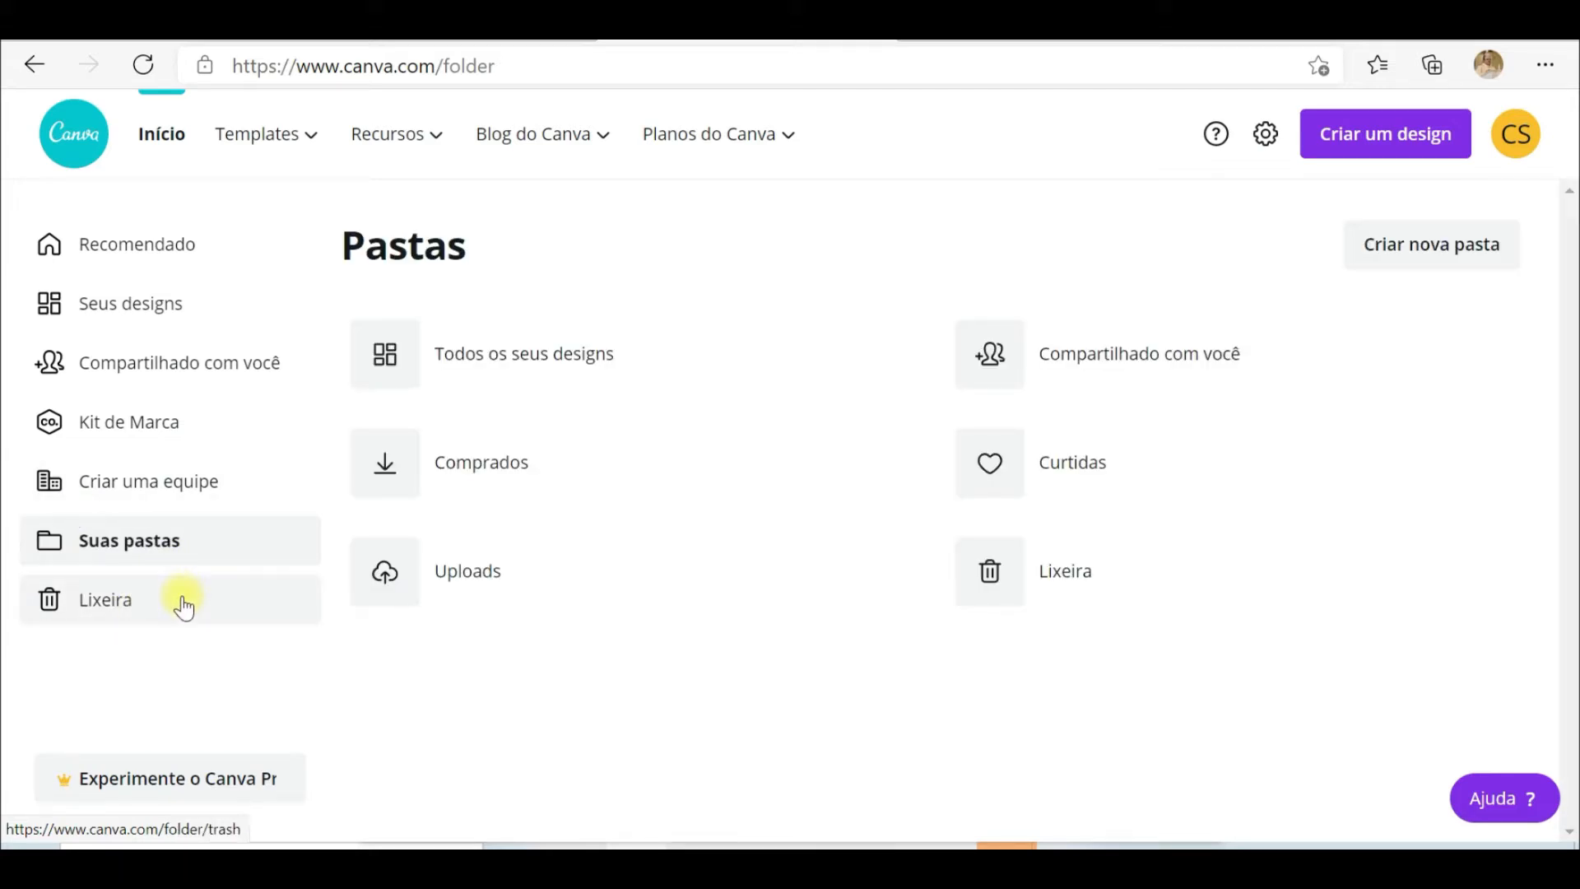
click(138, 262)
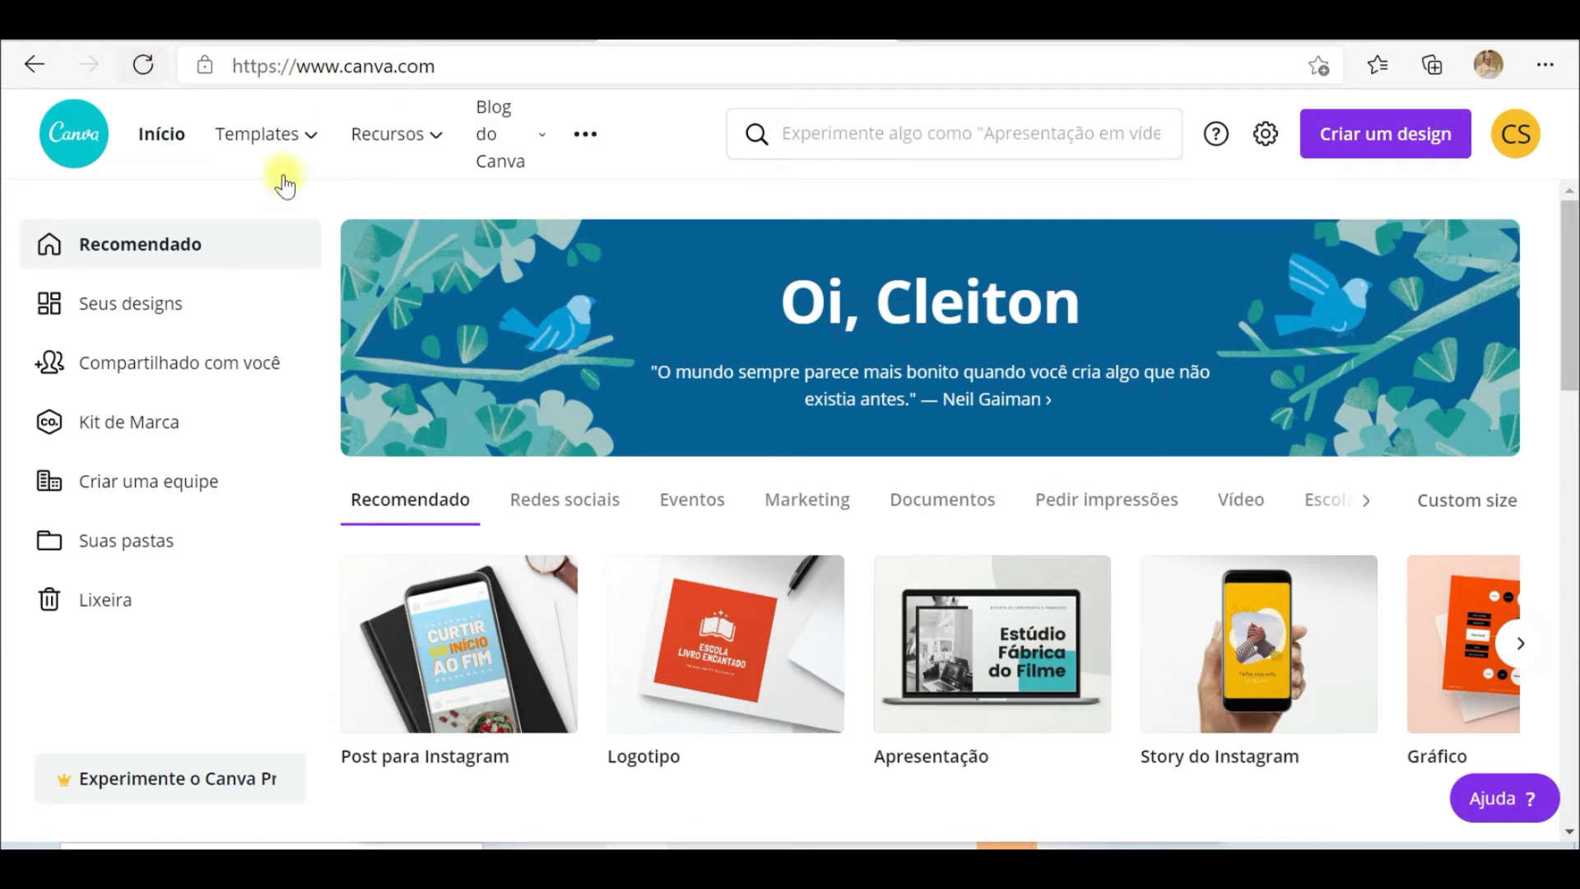
Browse the recommended design formats on the home page and return to the first ones.
mouse_move(285, 186)
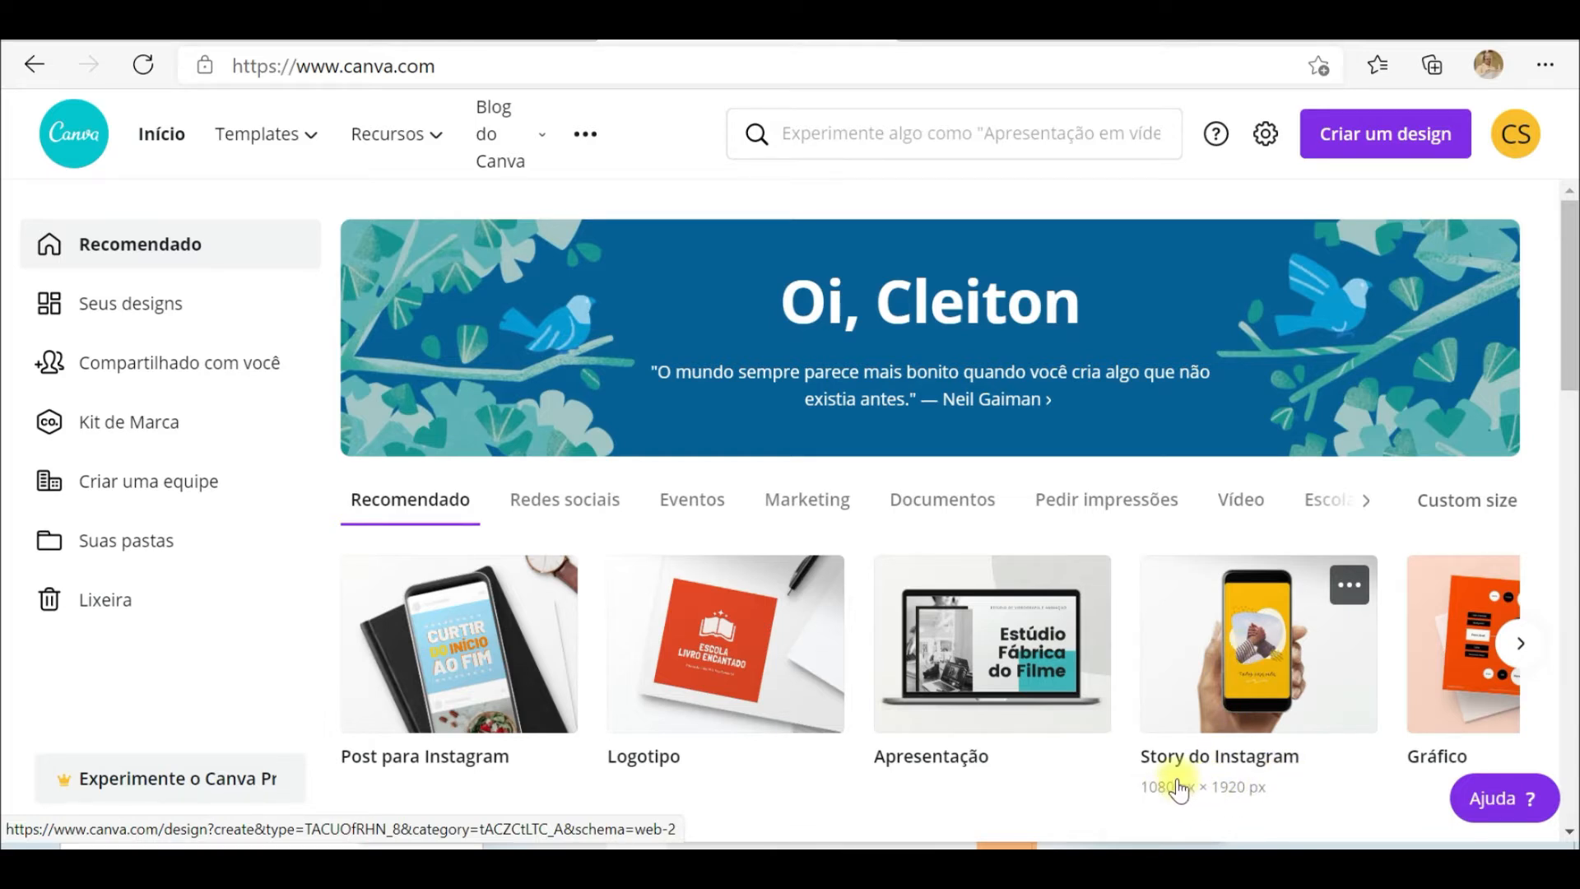
click(1517, 642)
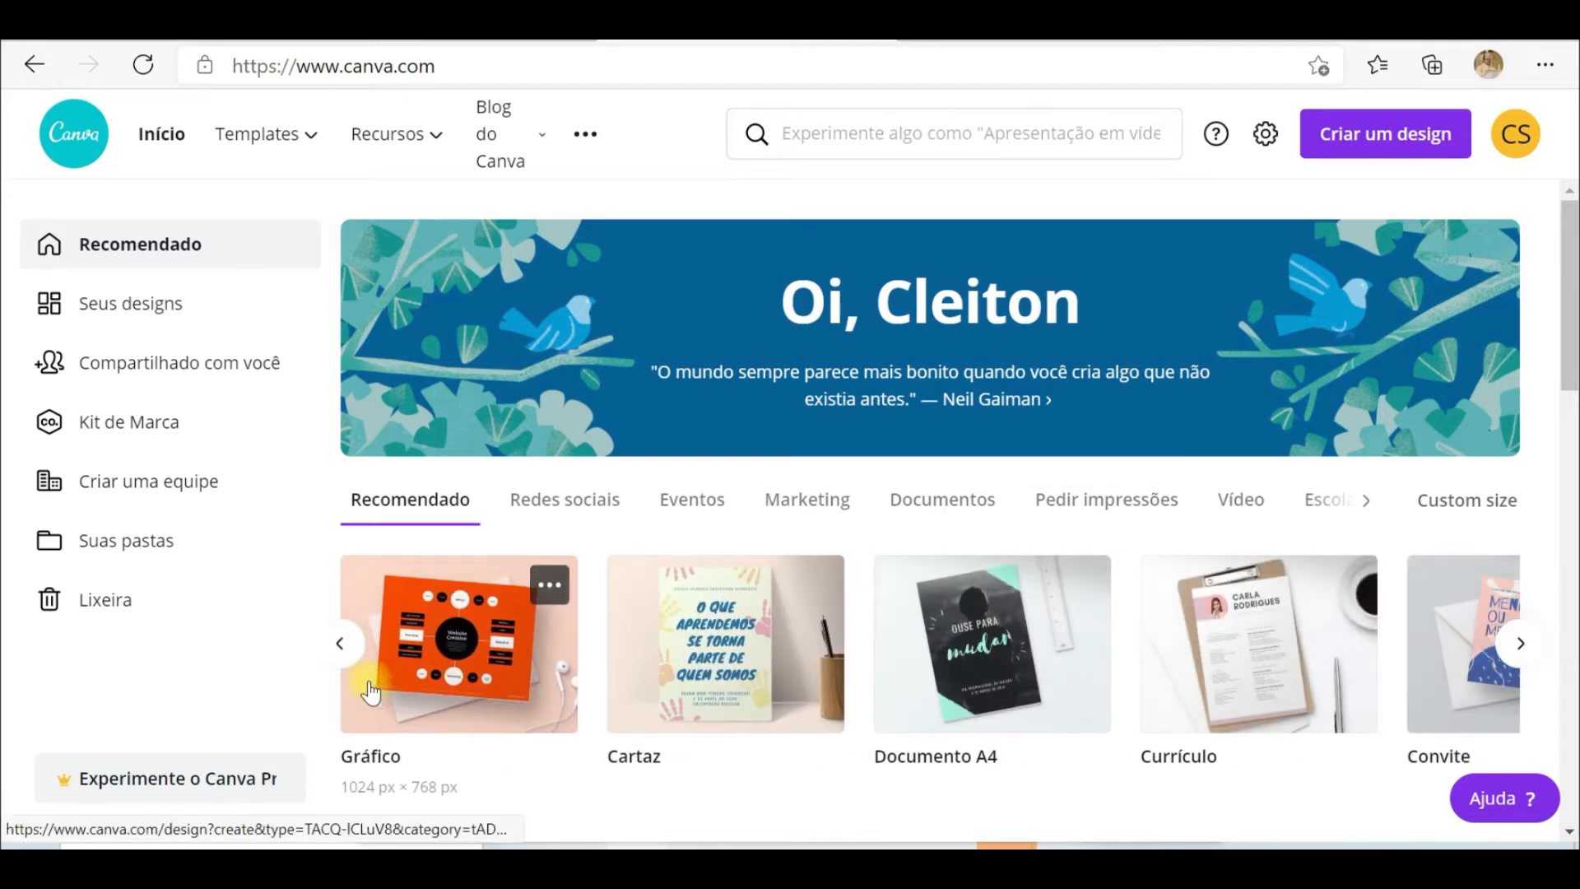
click(344, 645)
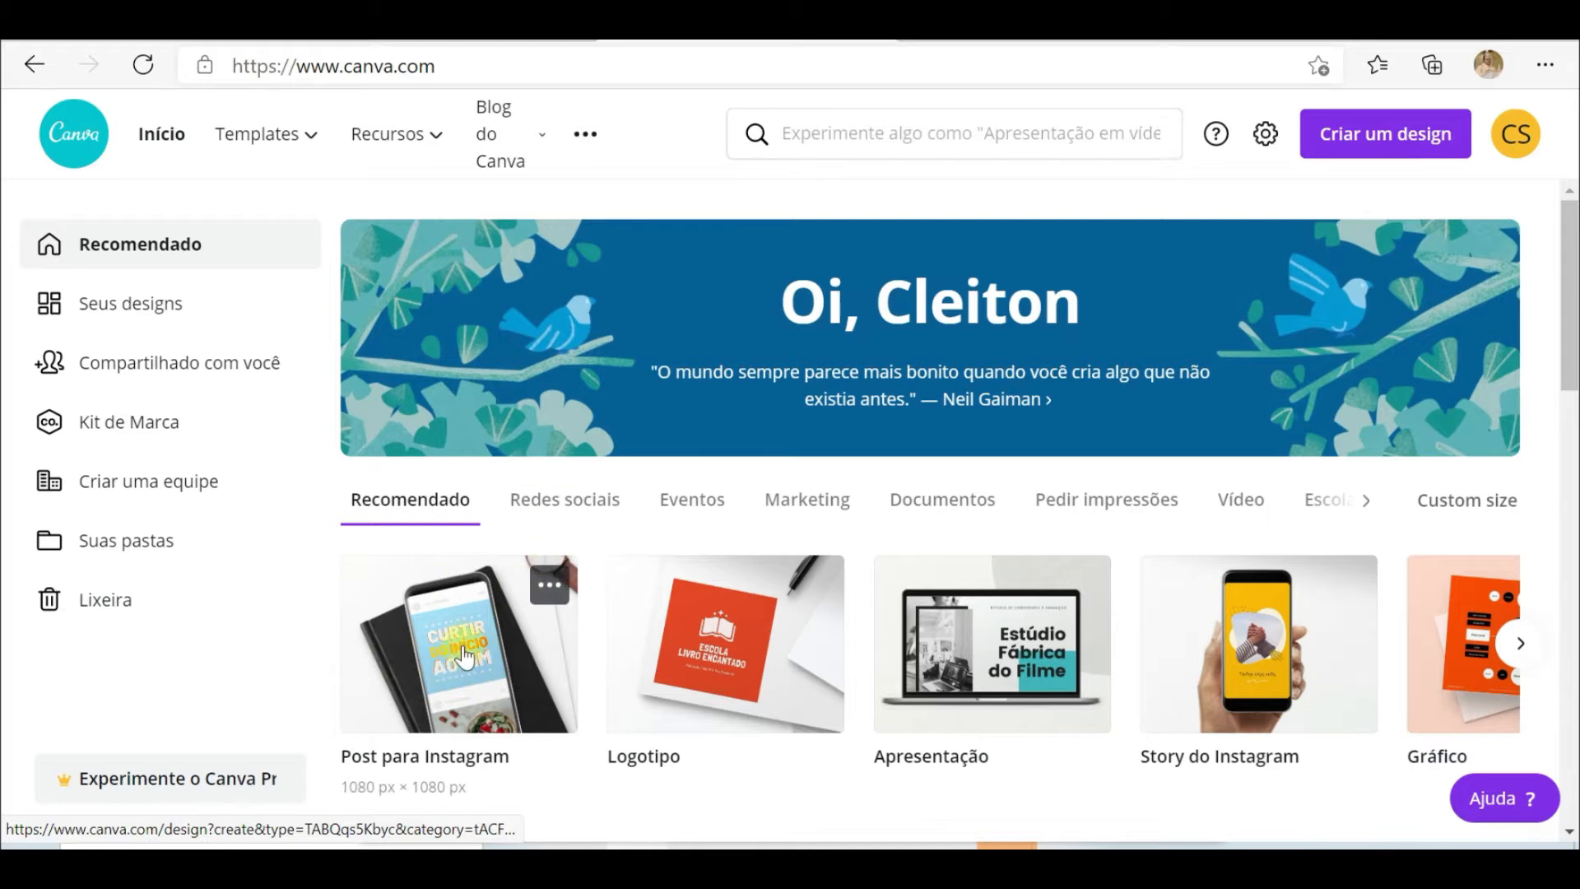
Create a new blank Post para Instagram design measuring 1080 × 1080 px.
click(492, 636)
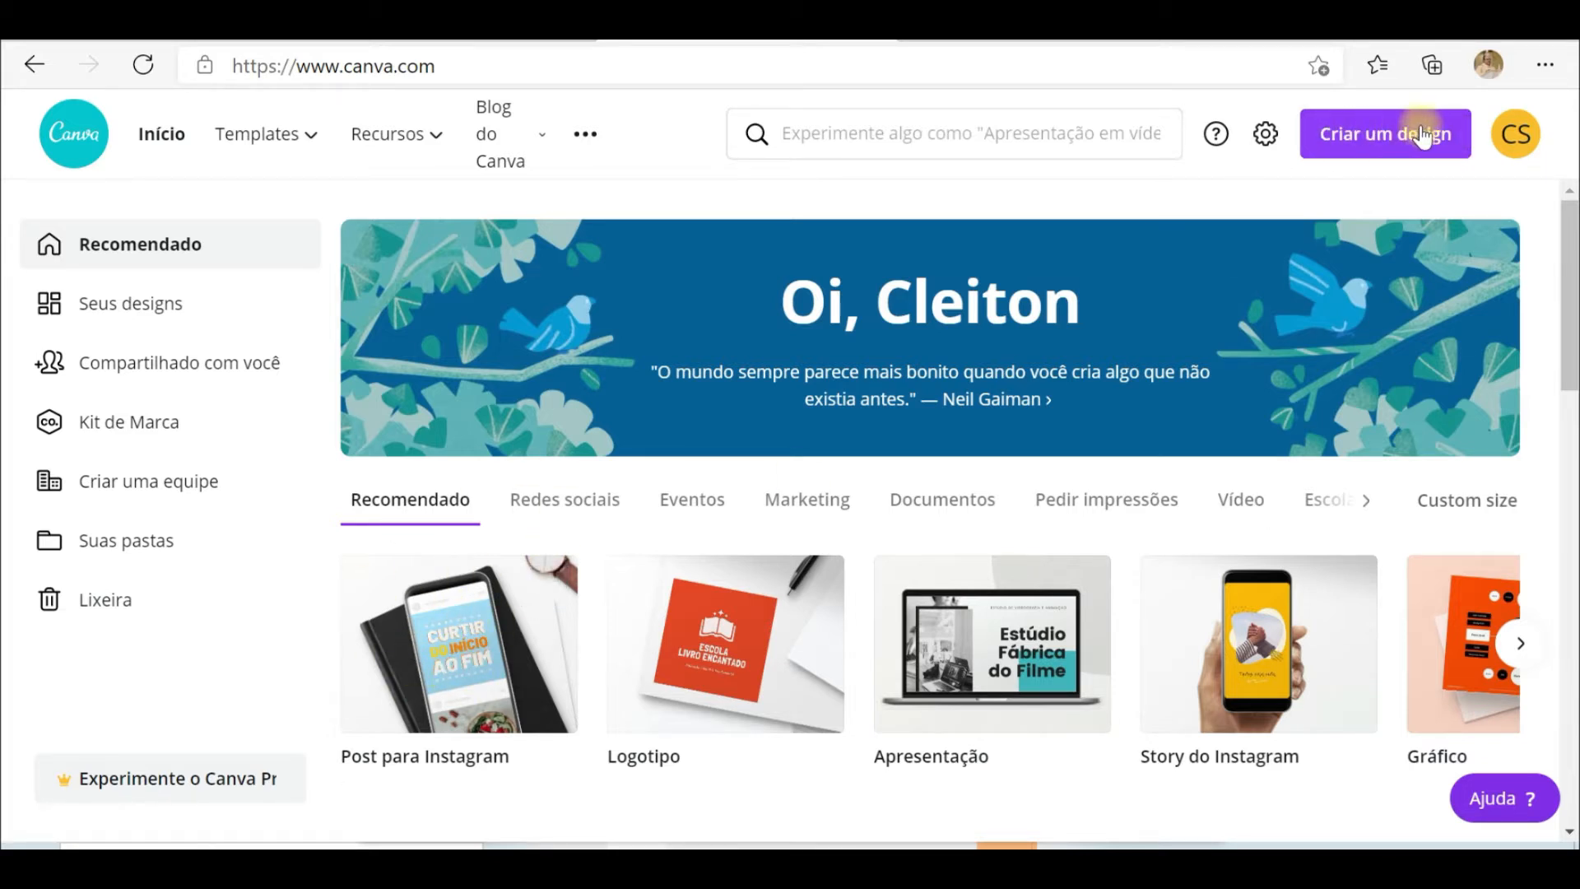
click(1396, 140)
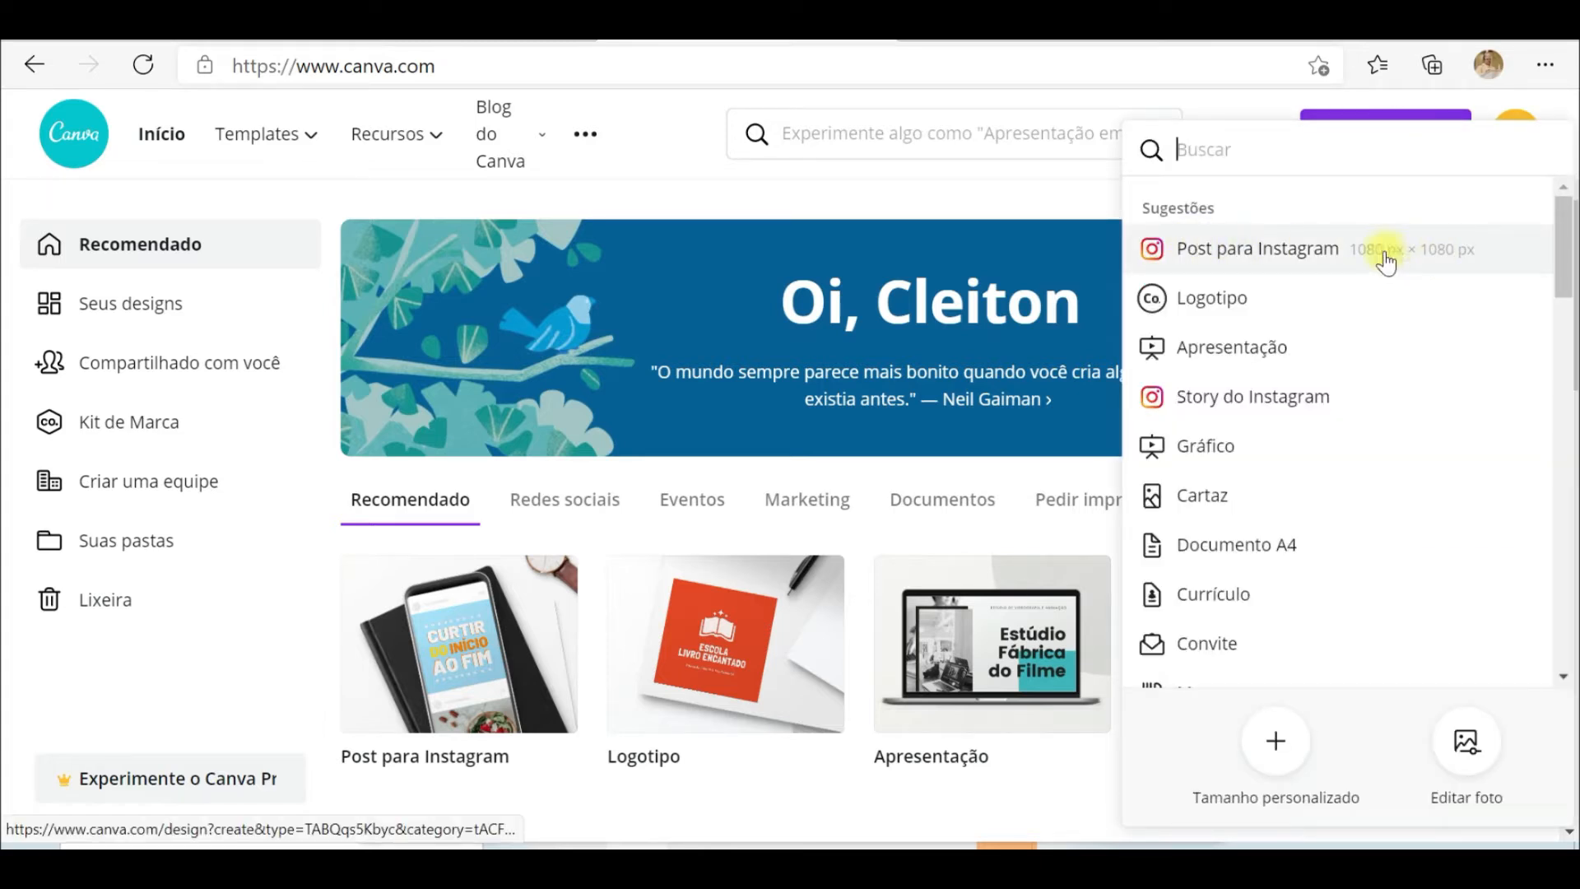
click(1258, 260)
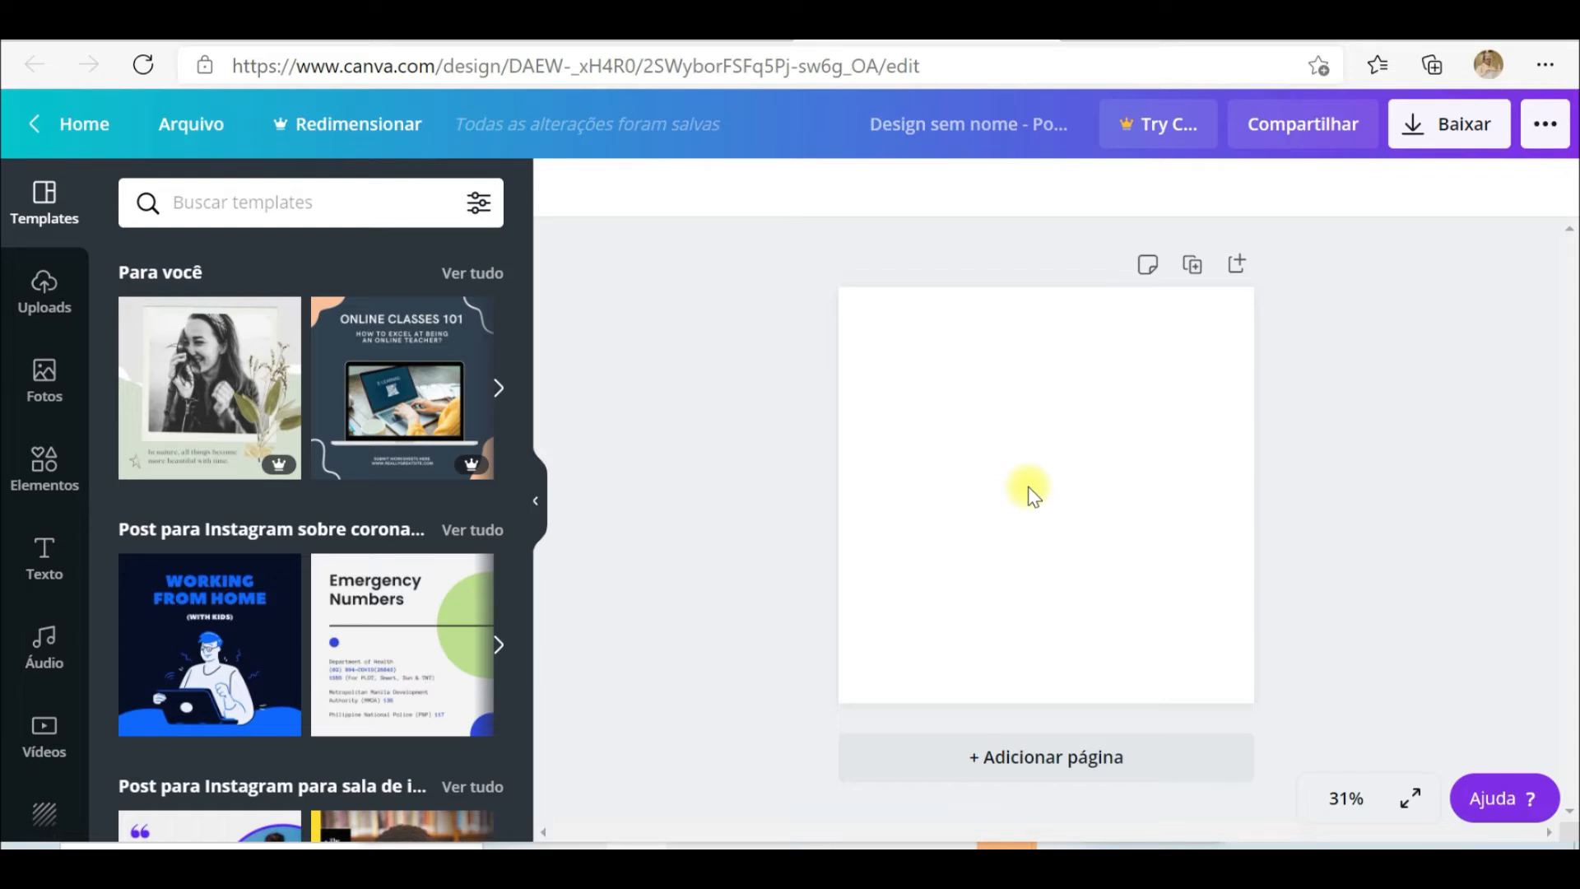
View the uploaded images and browse the trending photos in the photo library.
click(45, 284)
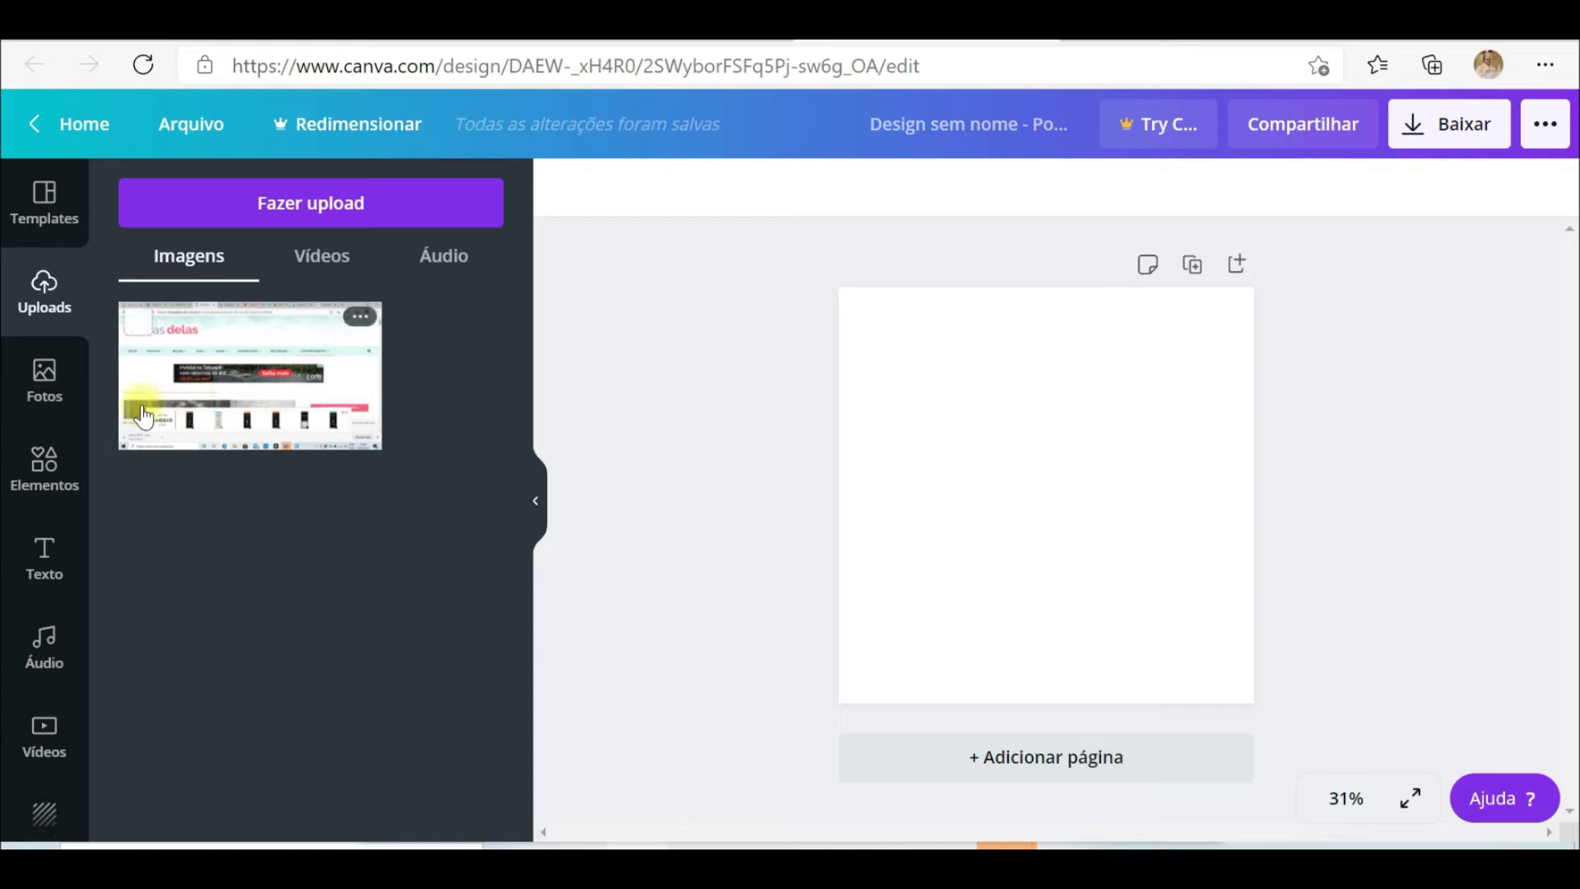
click(35, 382)
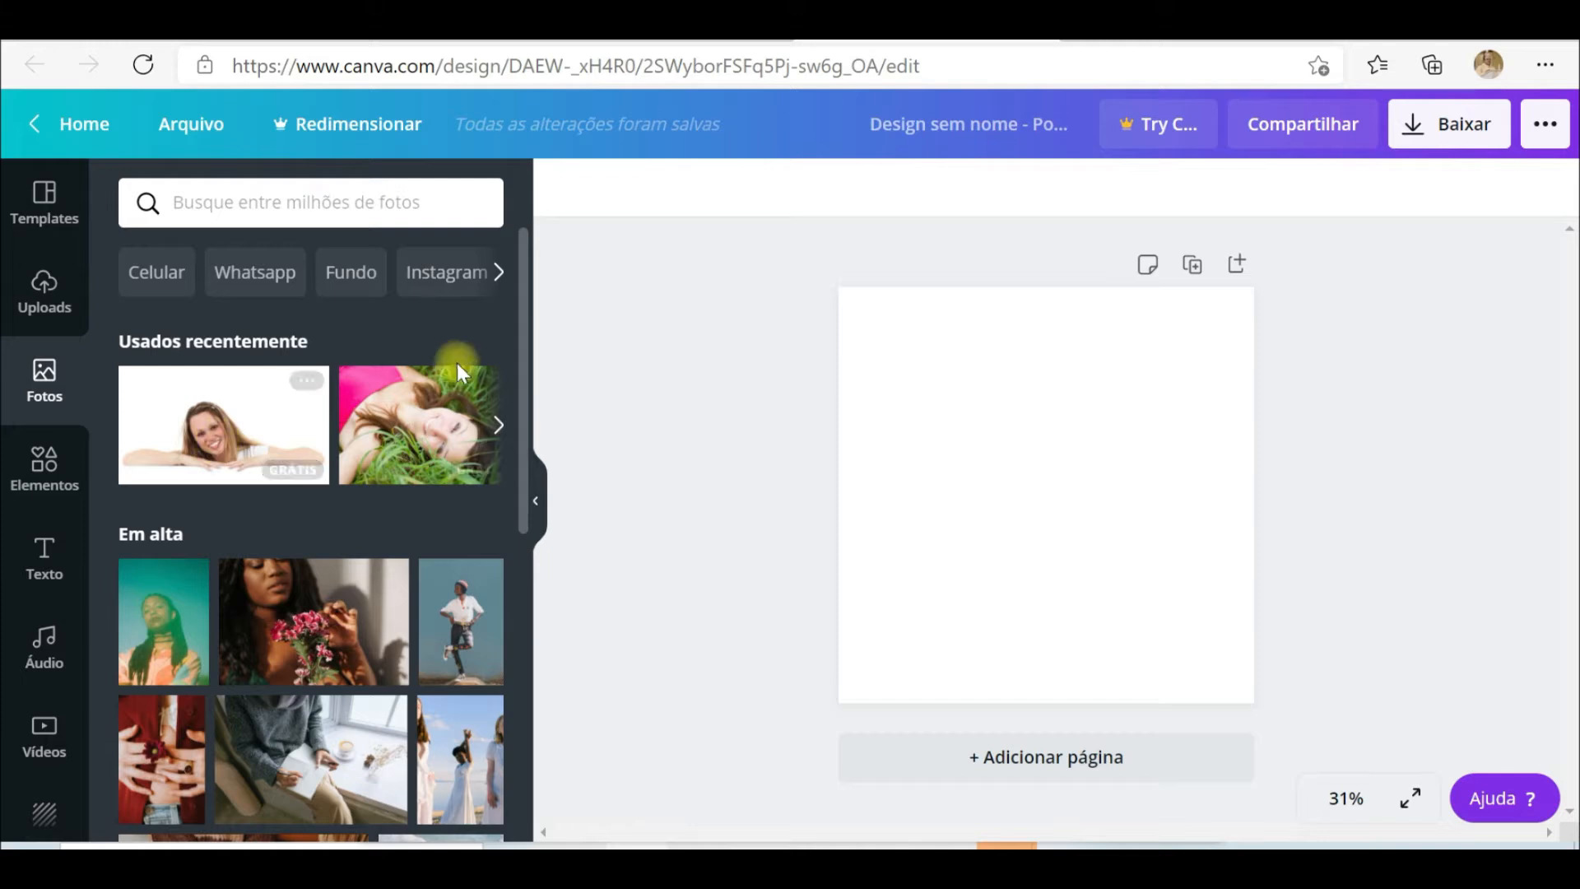
drag(518, 348, 516, 706)
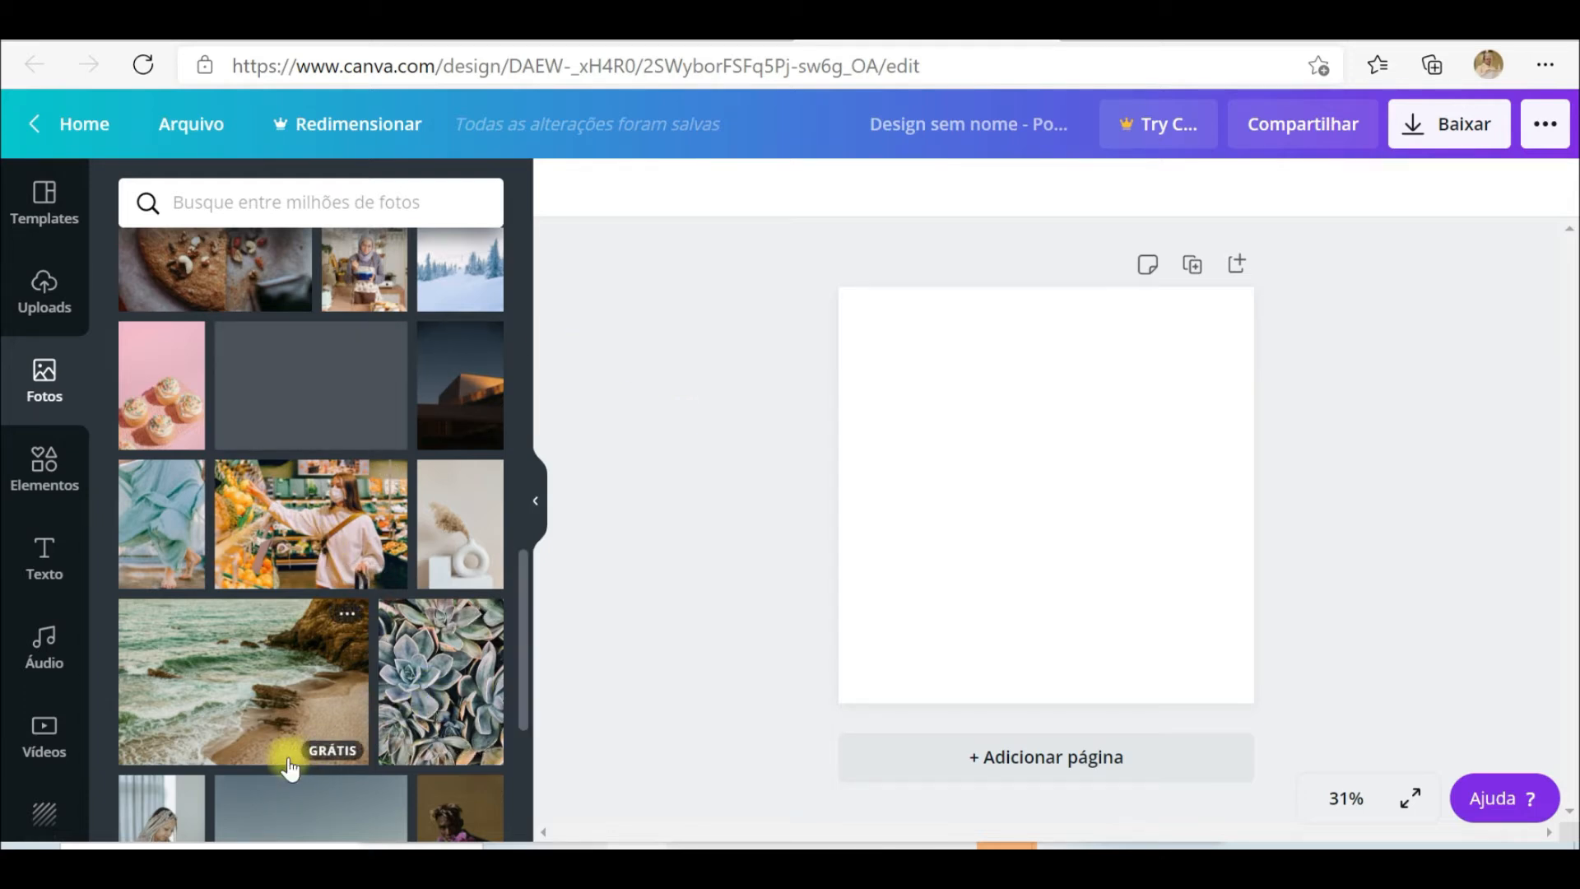
drag(521, 623, 521, 733)
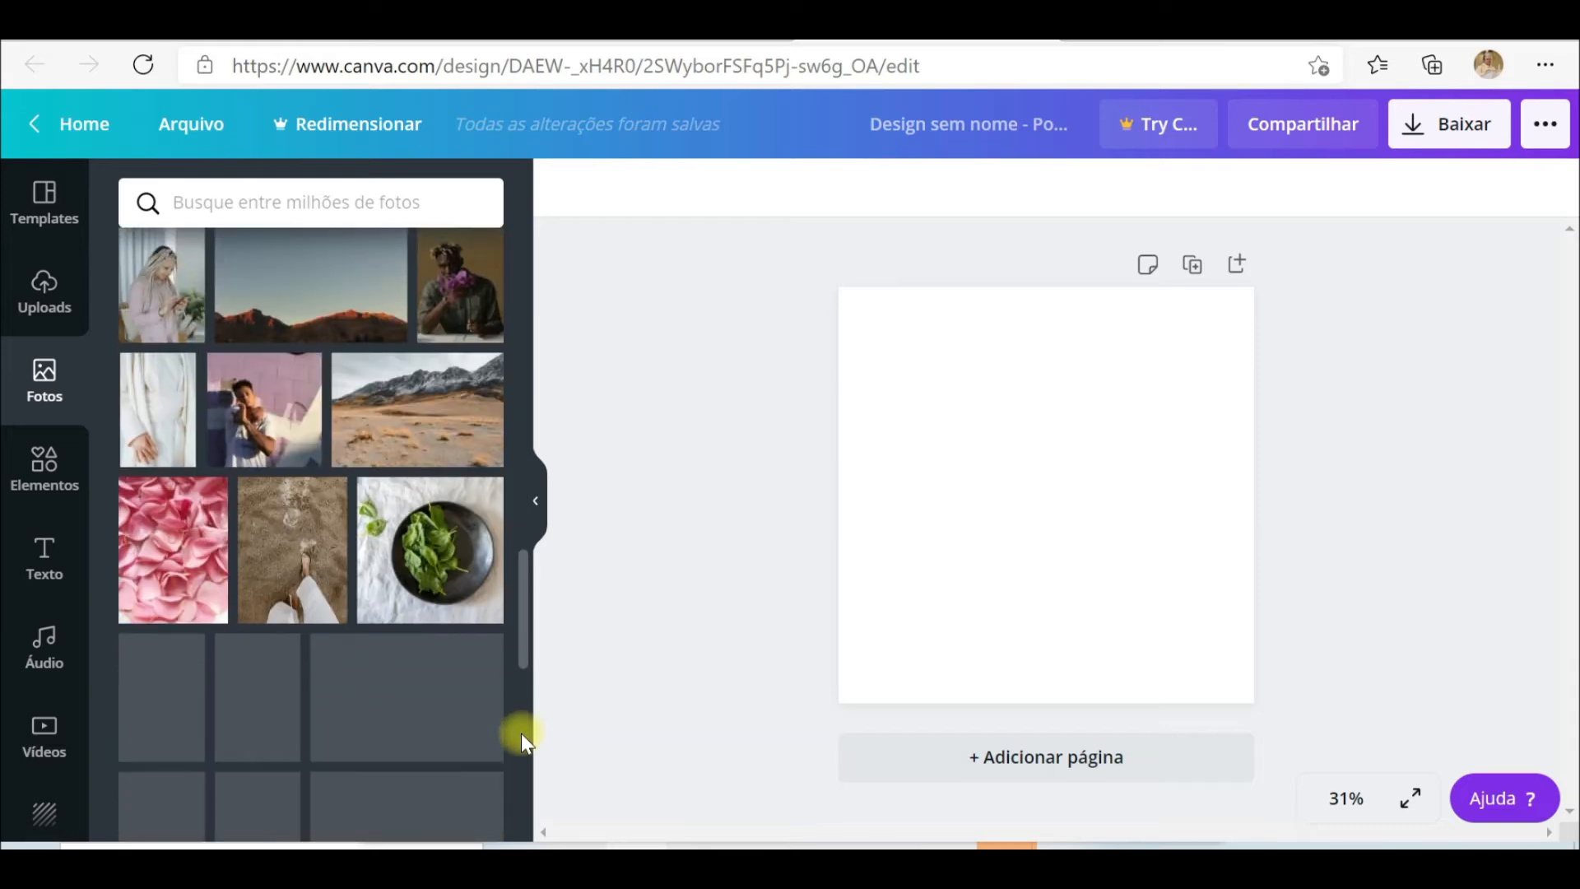
drag(525, 619, 522, 730)
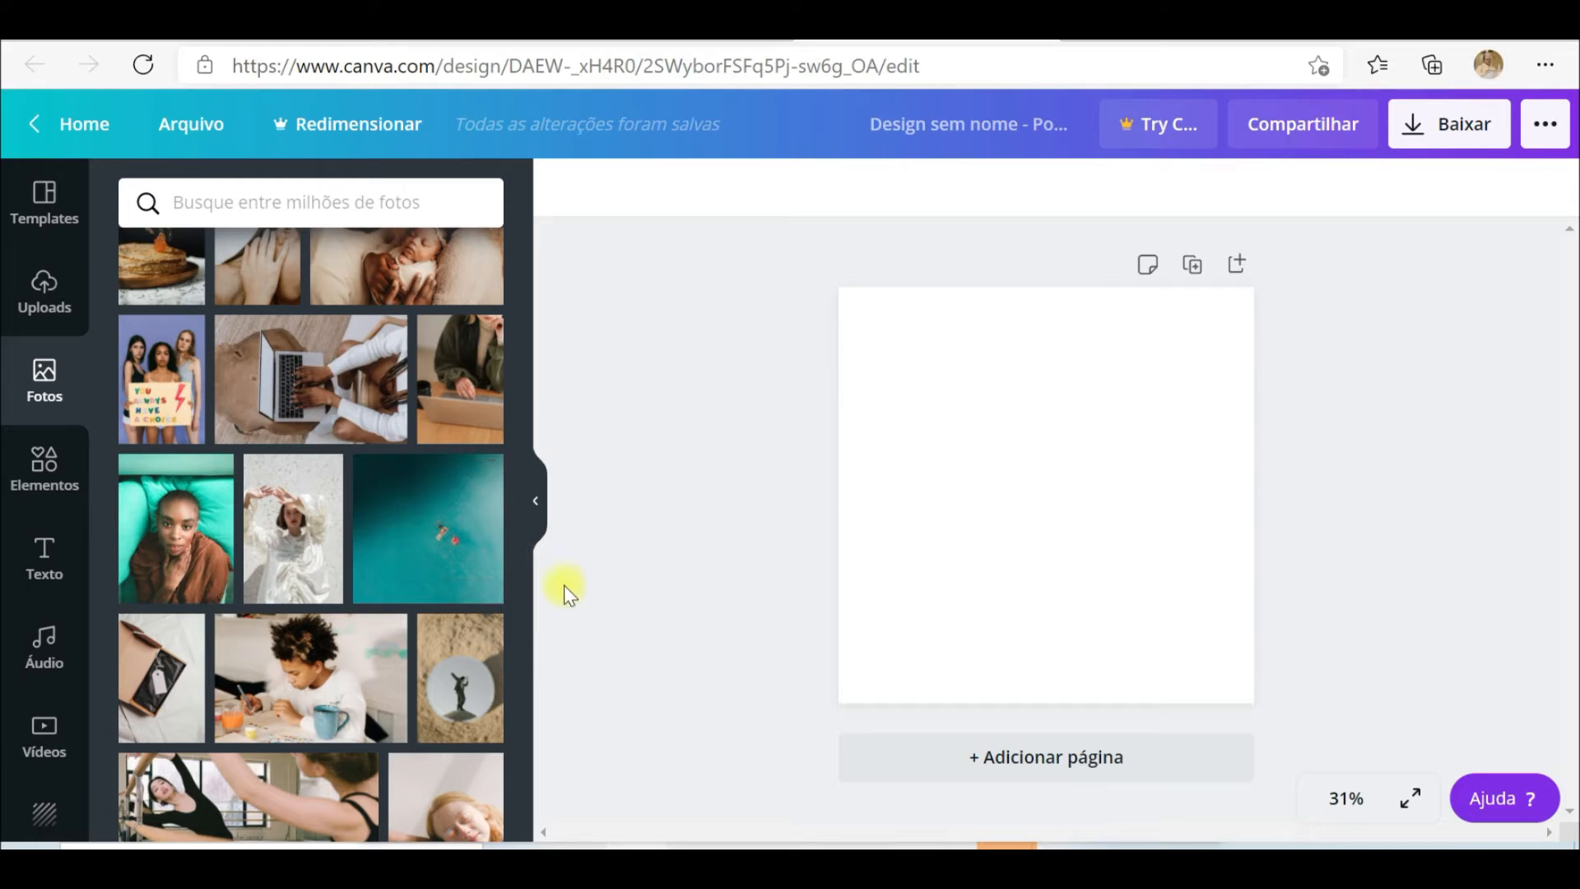
drag(520, 575, 518, 719)
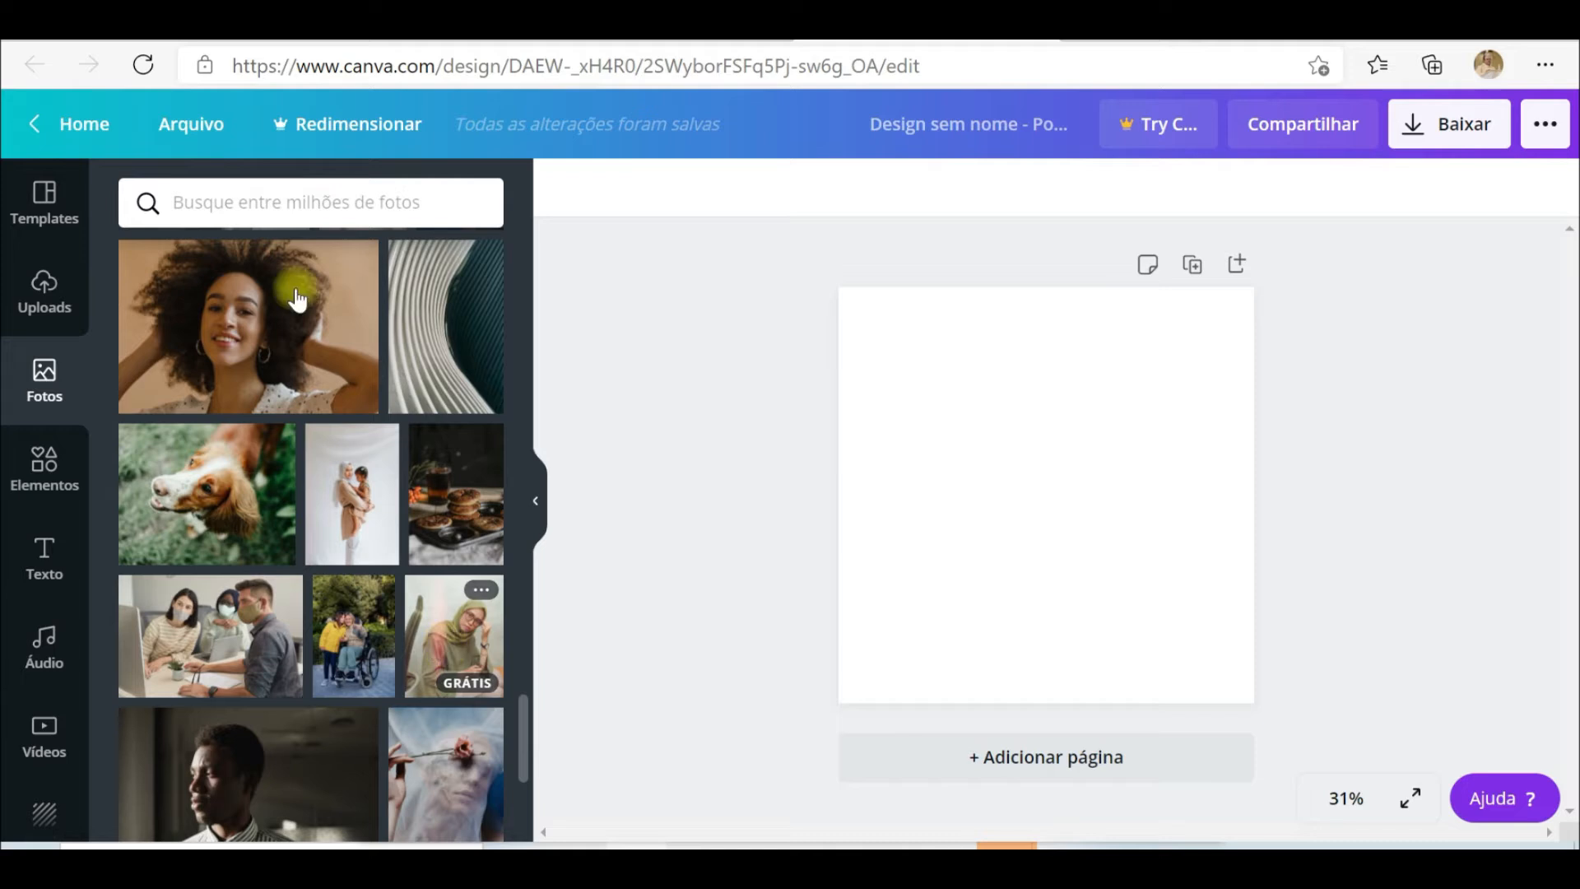
Search the photo library for "café", browse the results and check the Pro usage terms of the white coffee cup photo.
click(262, 217)
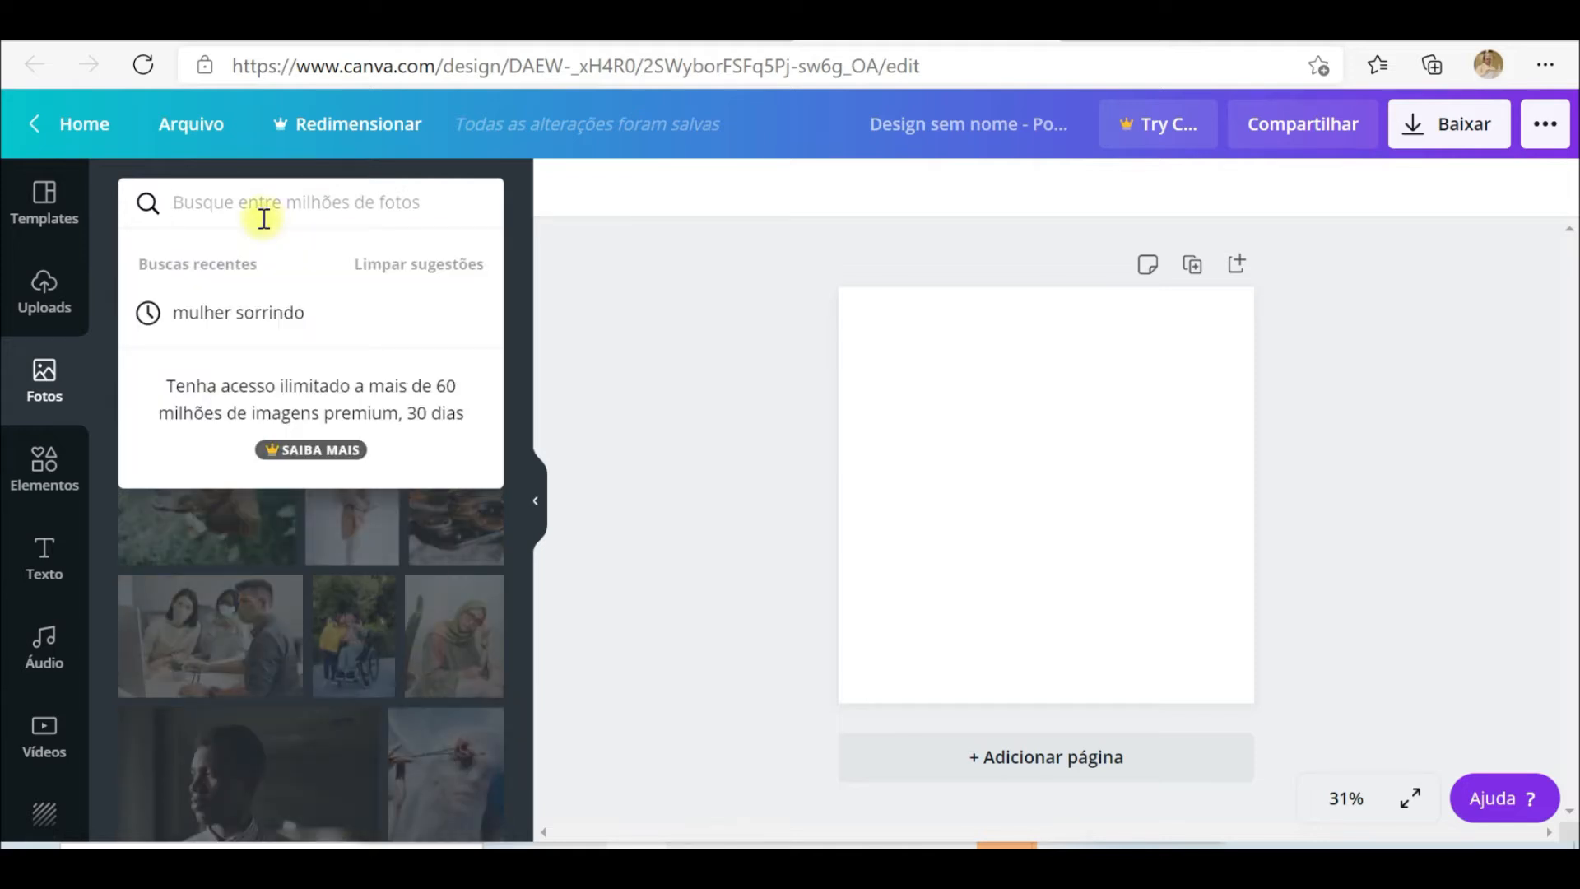
text(café)
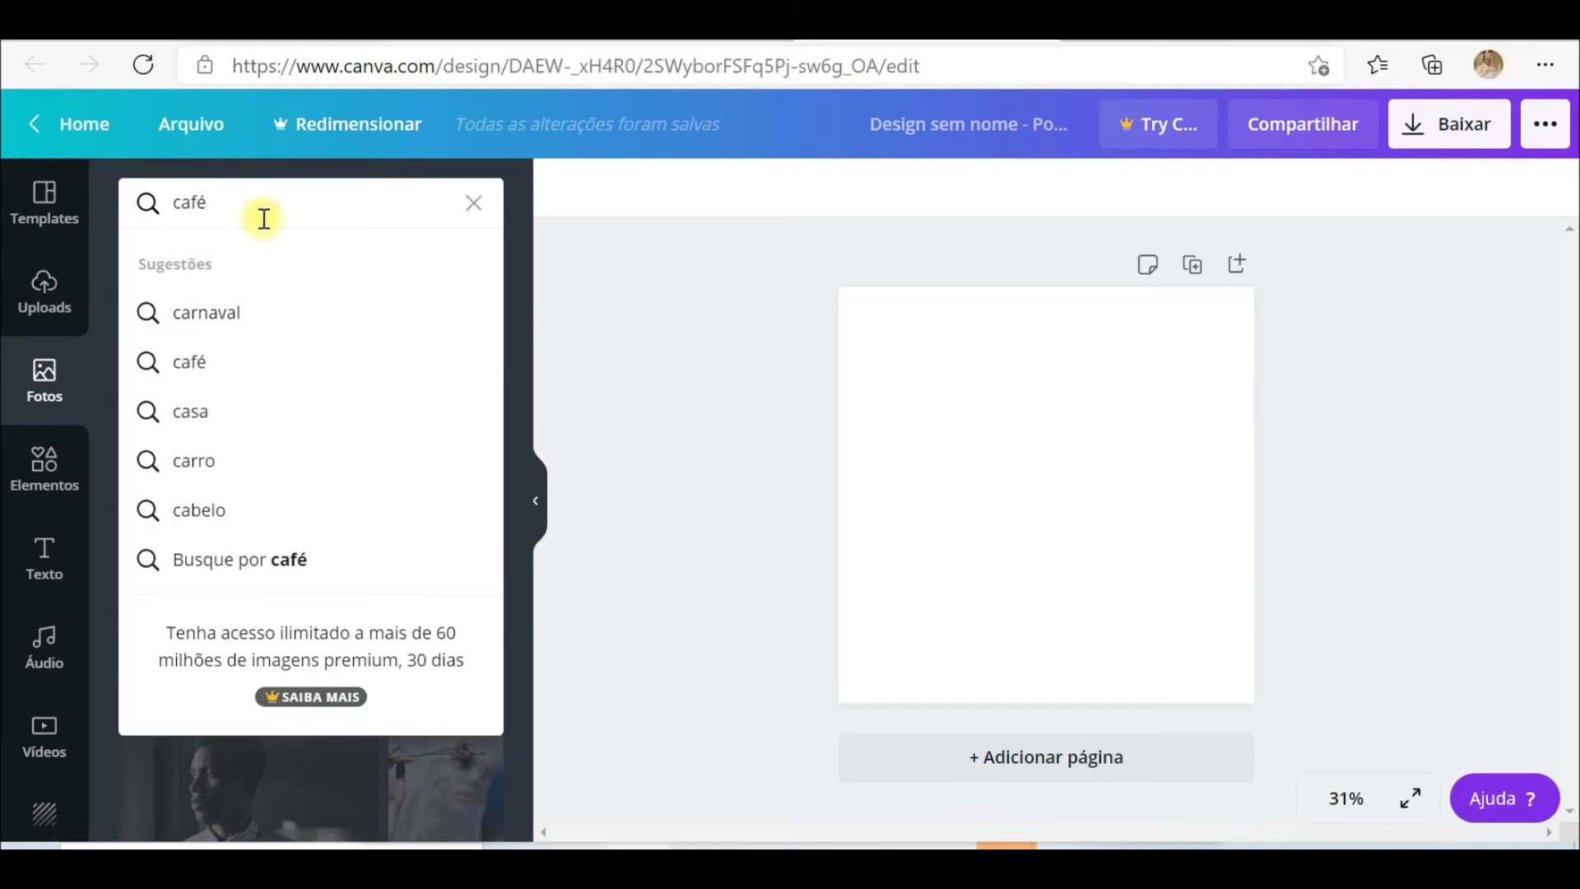
key(Return)
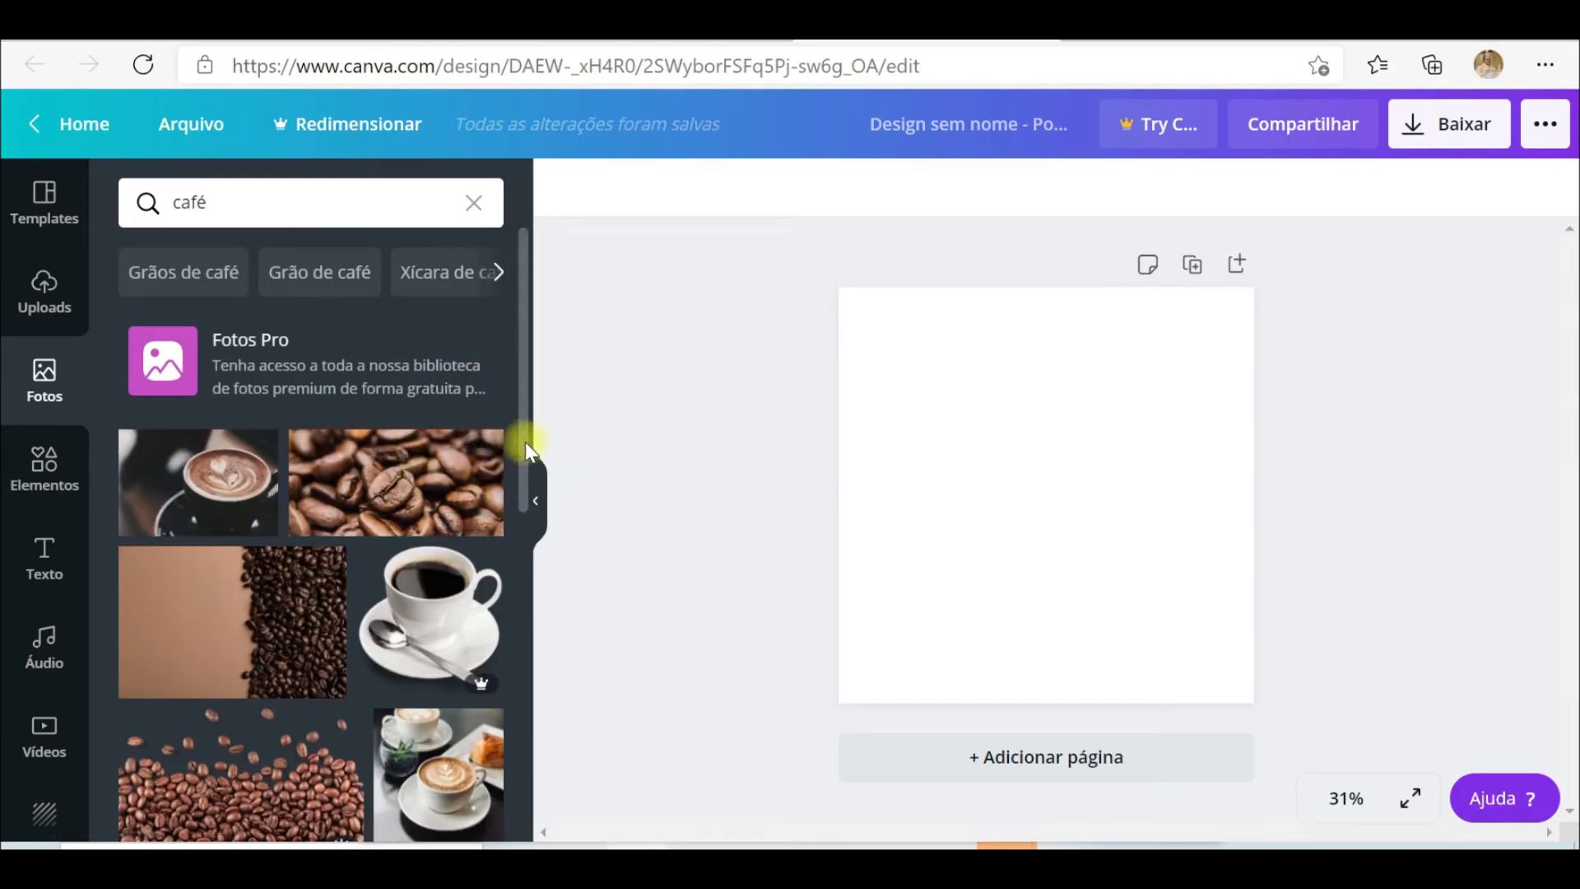
drag(525, 442, 518, 609)
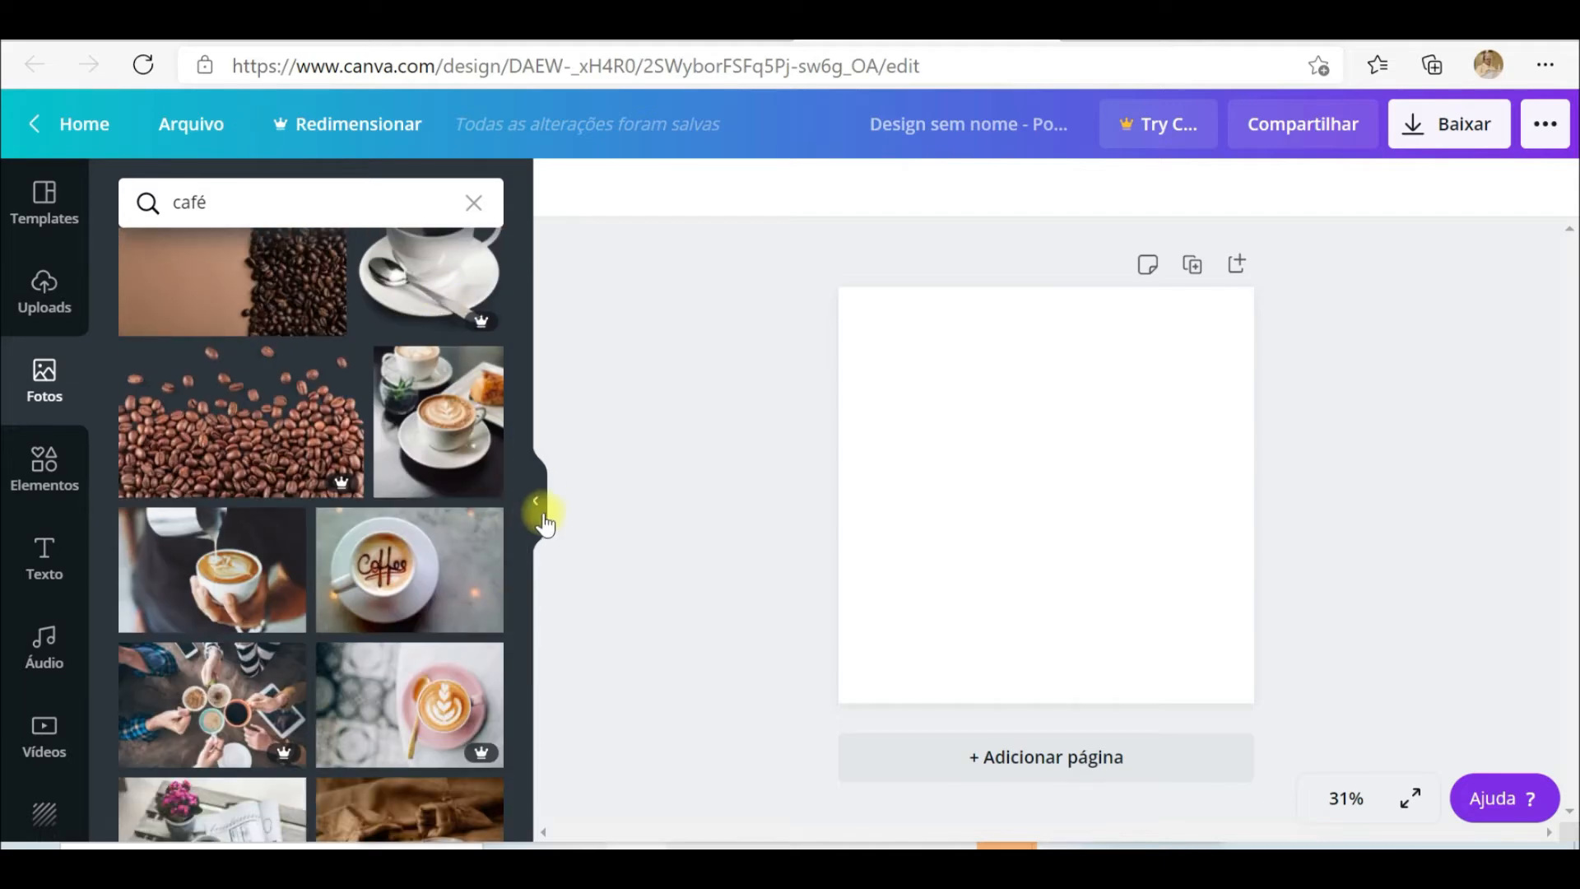
drag(520, 515, 522, 373)
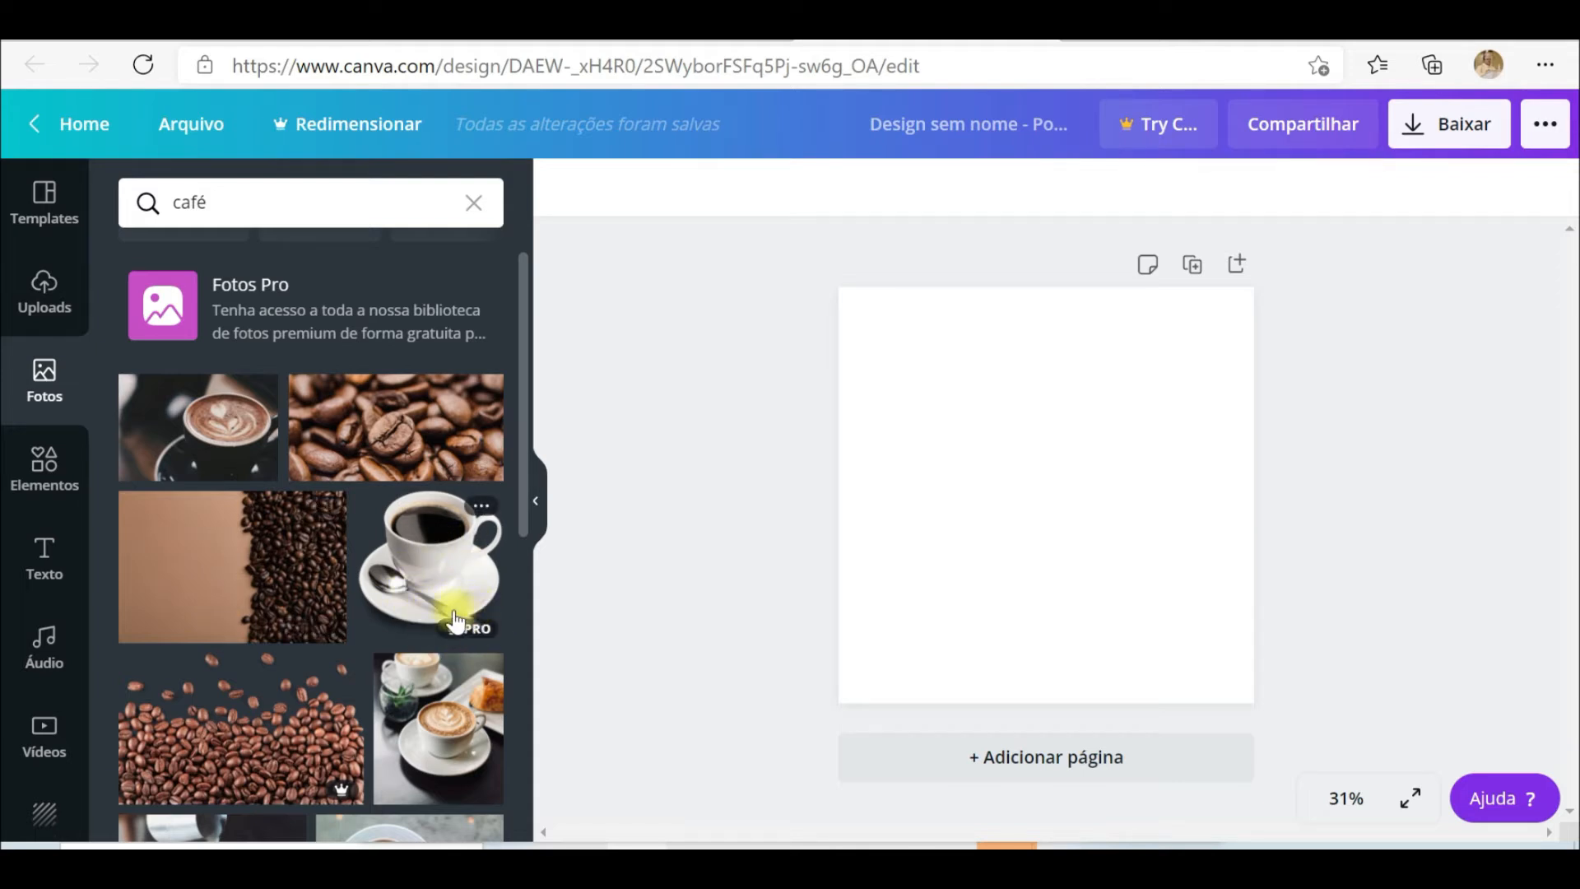
mouse_move(489, 626)
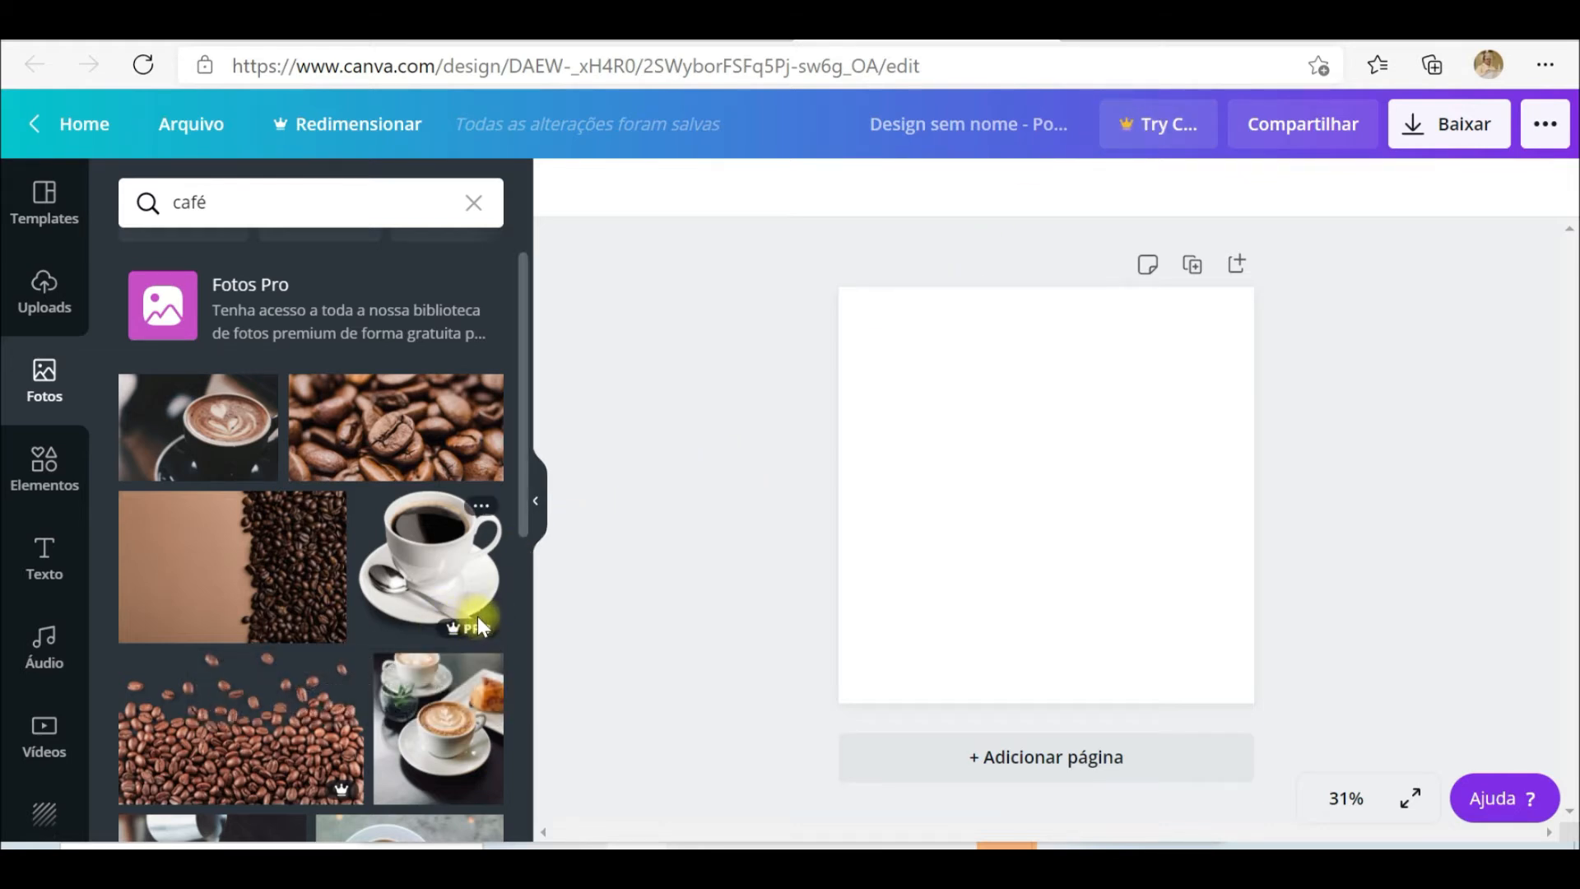
mouse_move(454, 627)
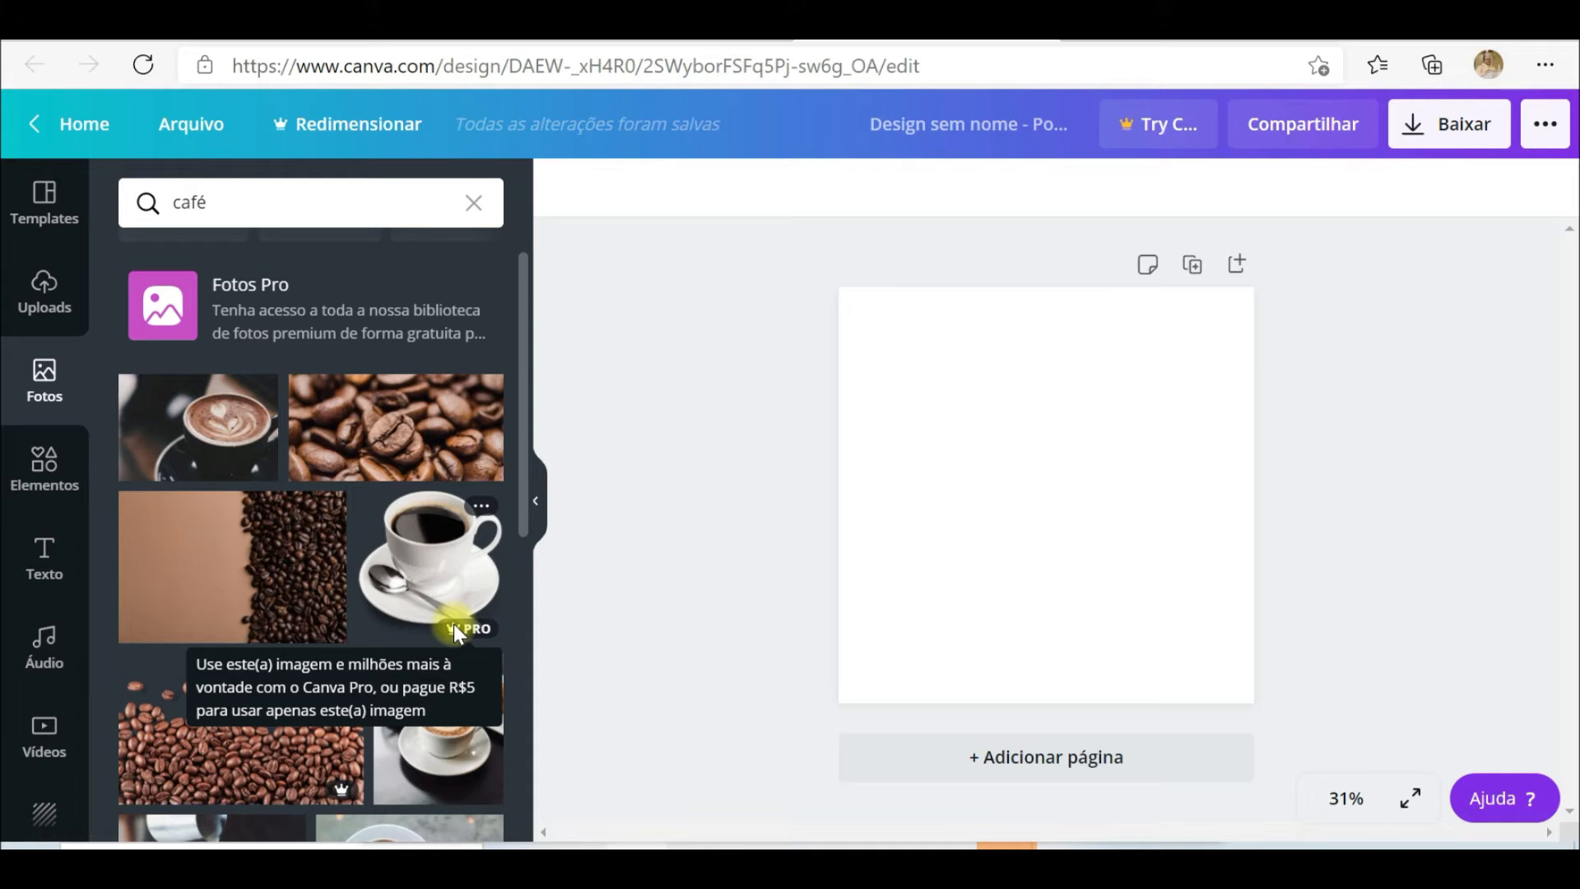
Browse the Elementos library through its lines, shapes, charts, grids, gradients and illustration collections.
click(41, 466)
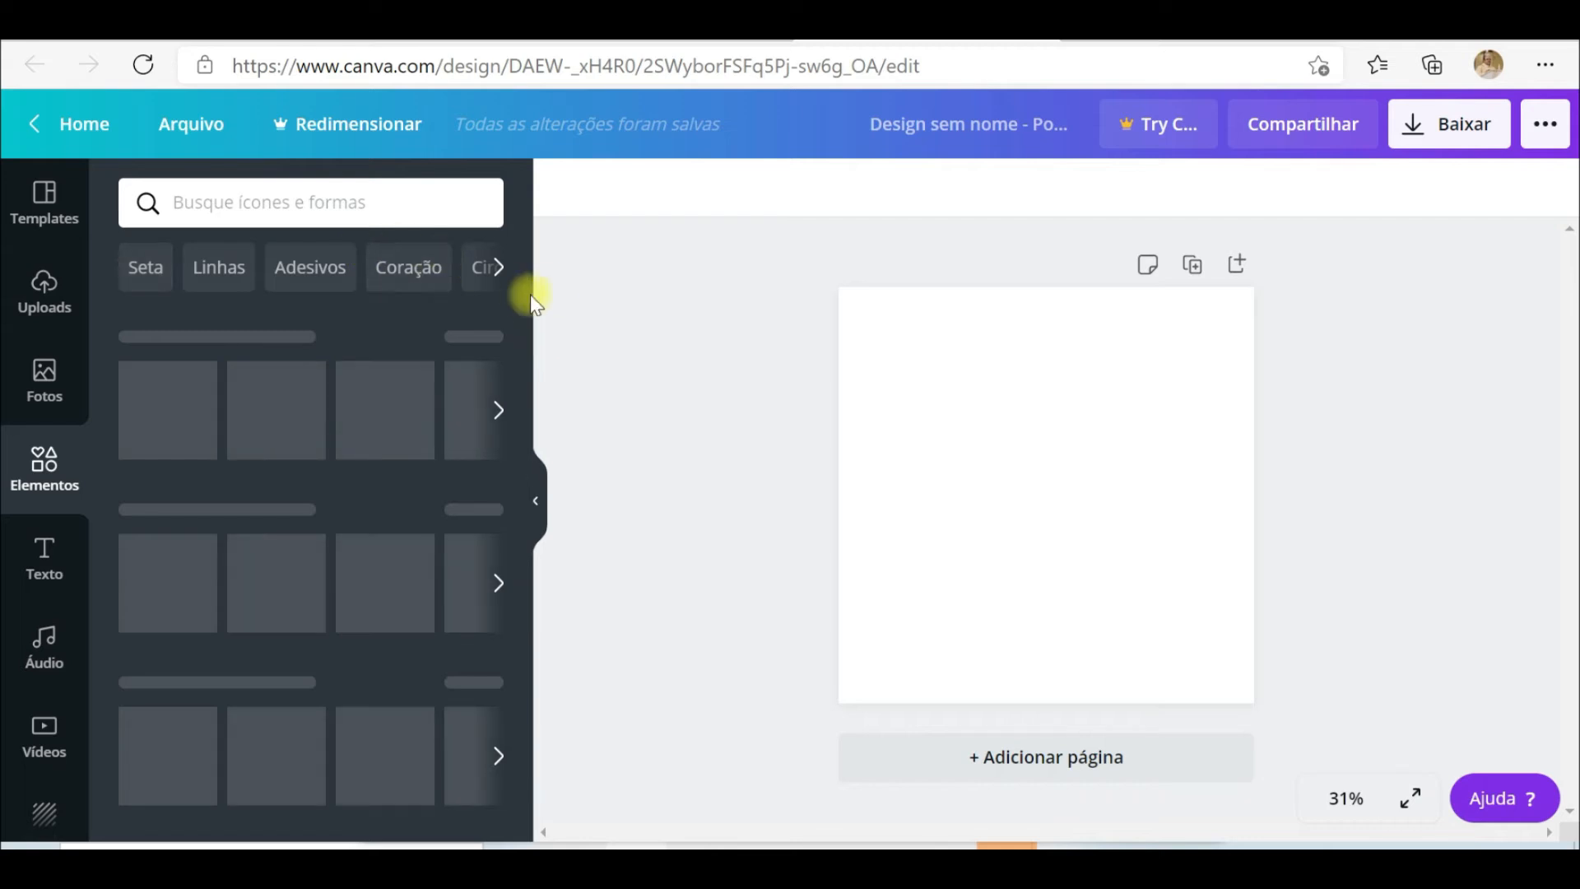
scroll(525, 395, down, 2)
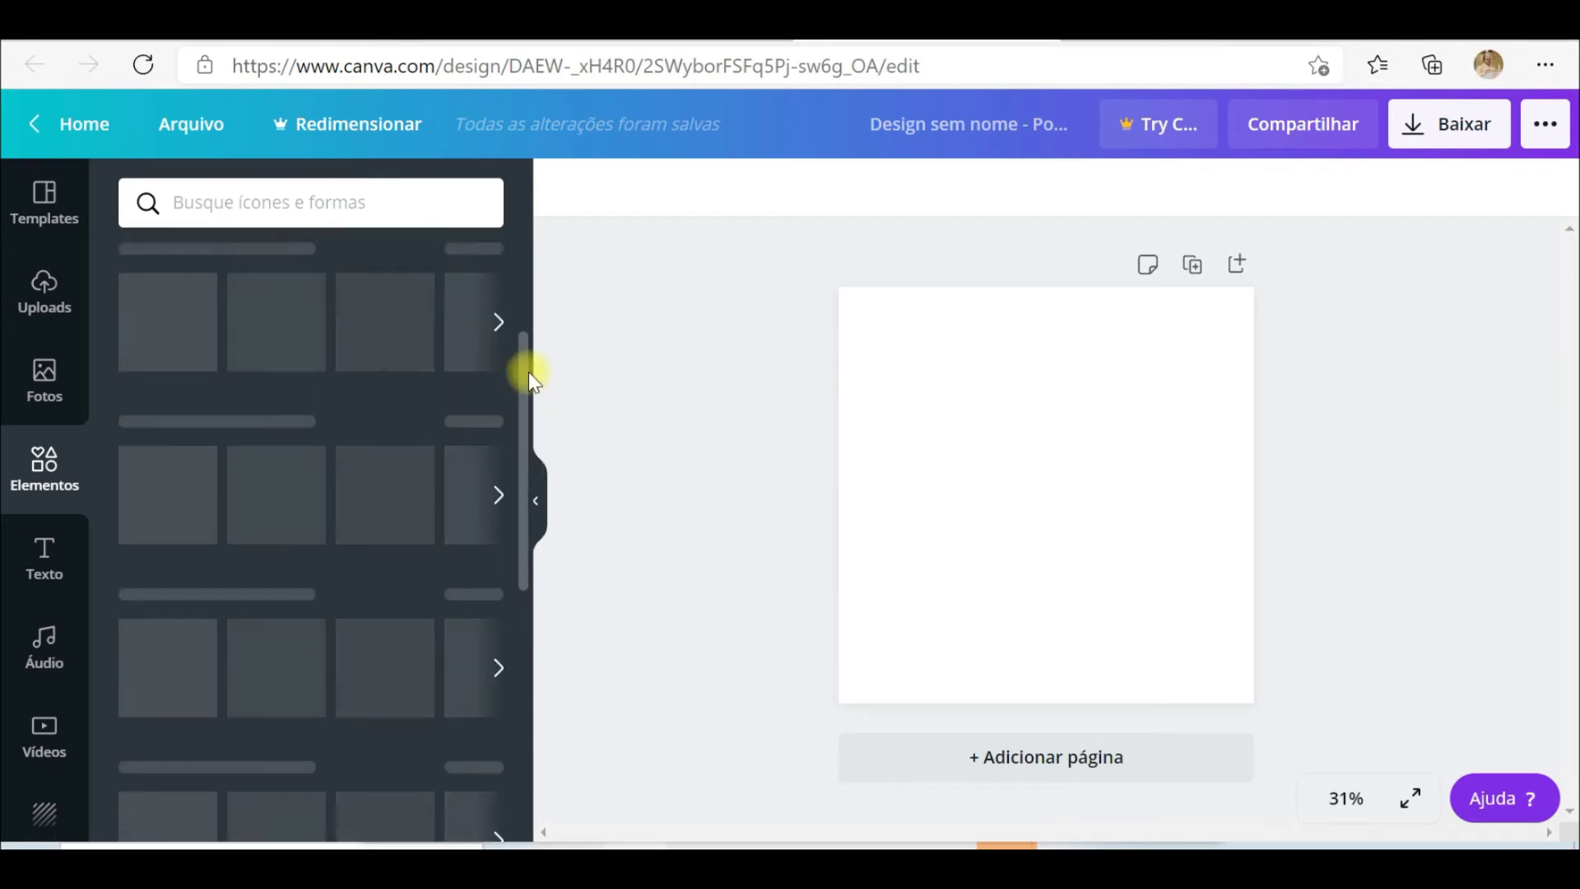
drag(528, 371, 539, 269)
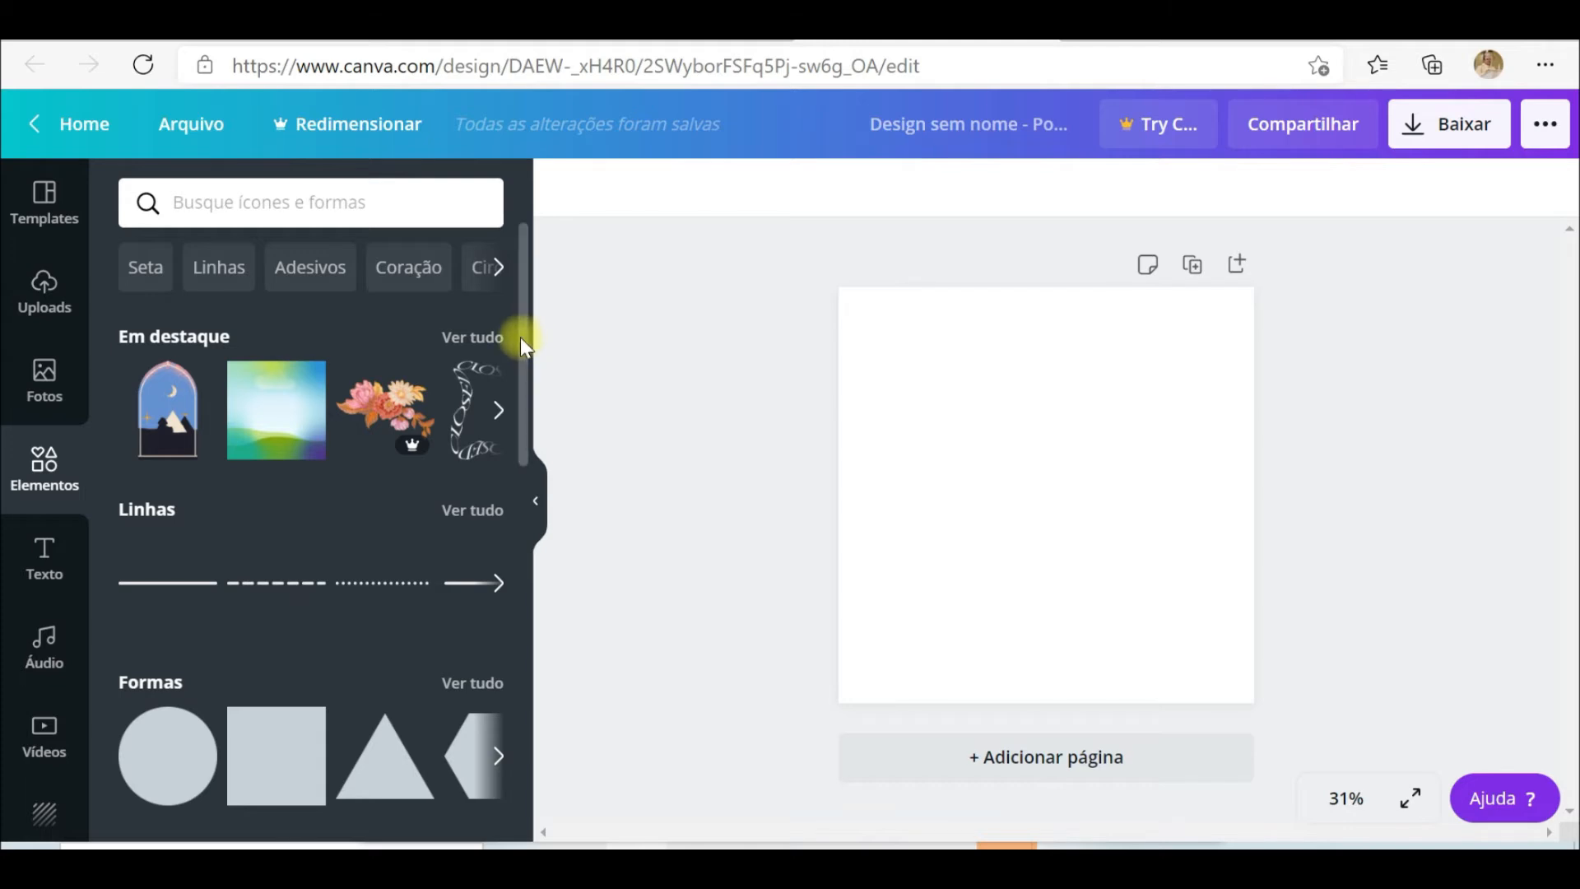
drag(520, 338, 520, 625)
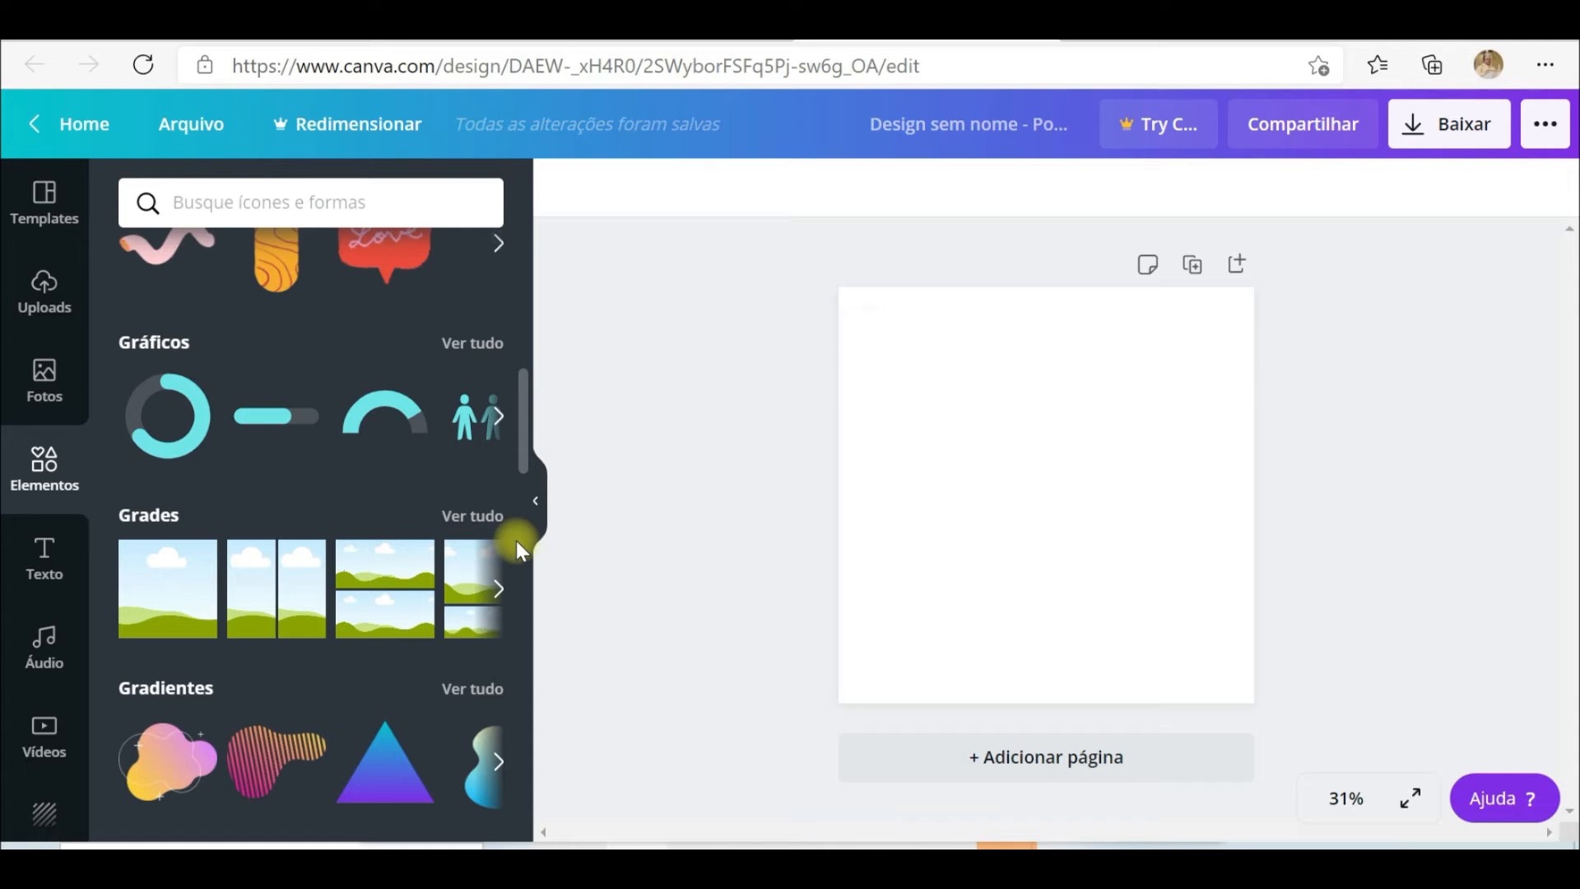
drag(522, 482, 522, 549)
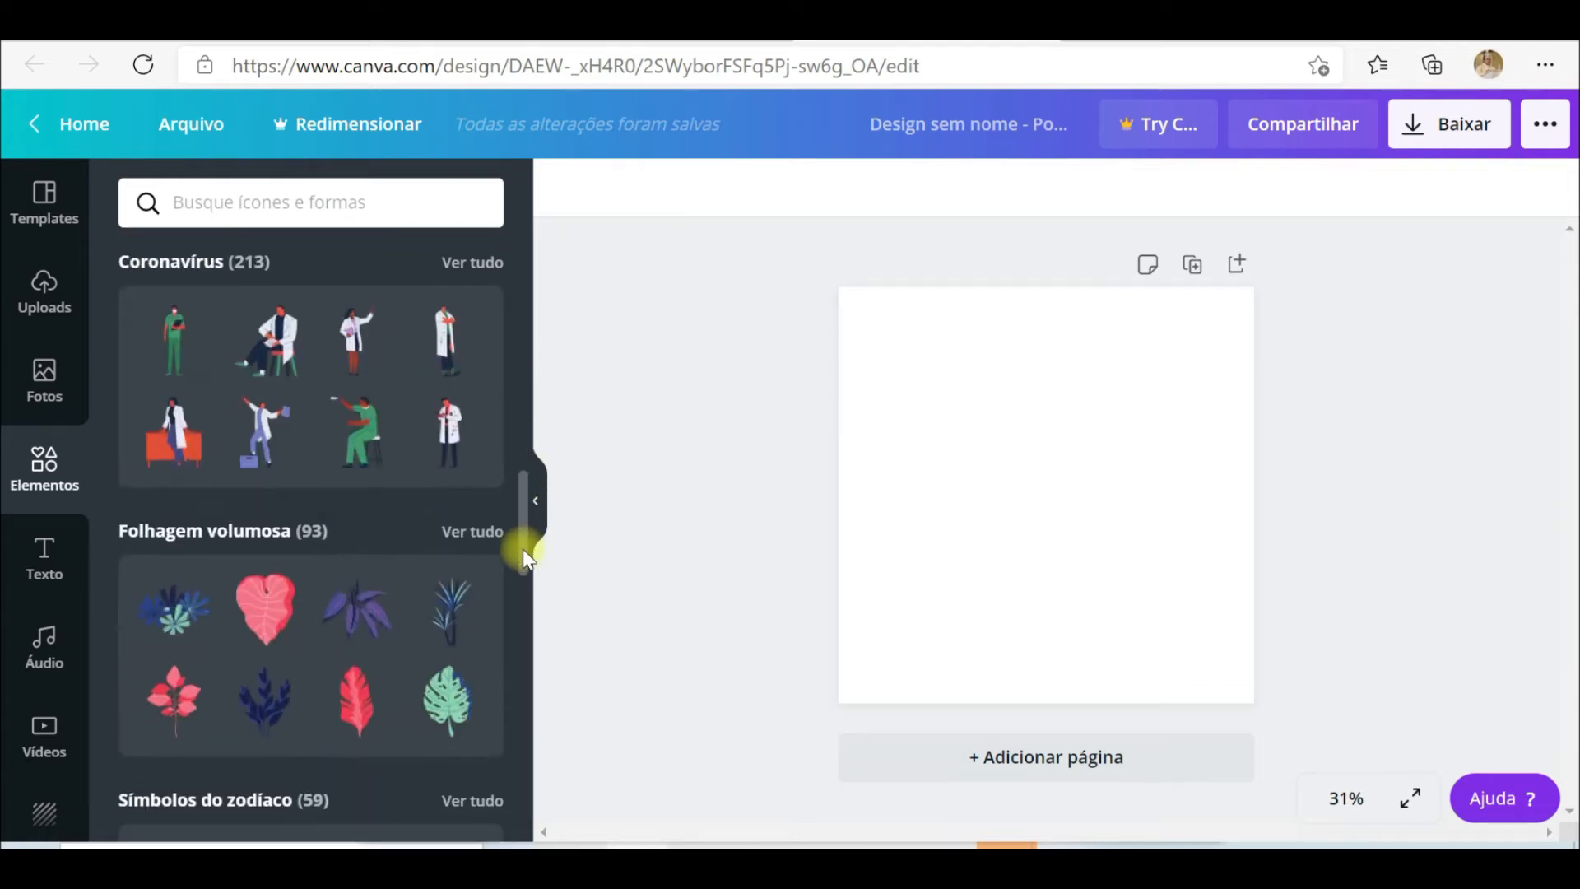
Browse the heading options and ready-made text combinations in the Texto library.
click(55, 578)
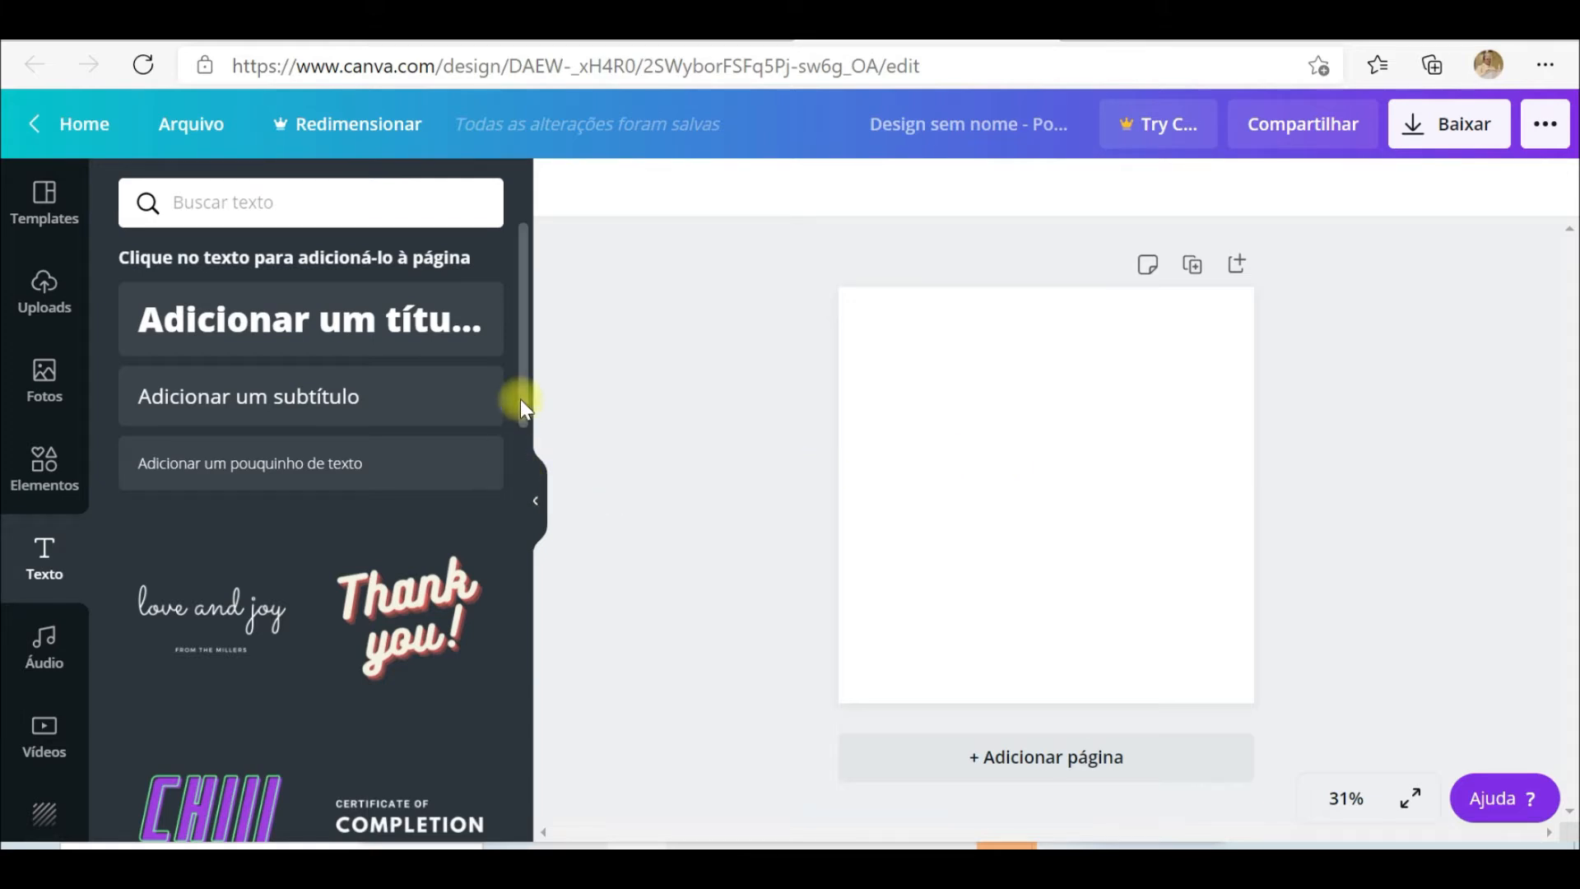
drag(520, 397, 529, 504)
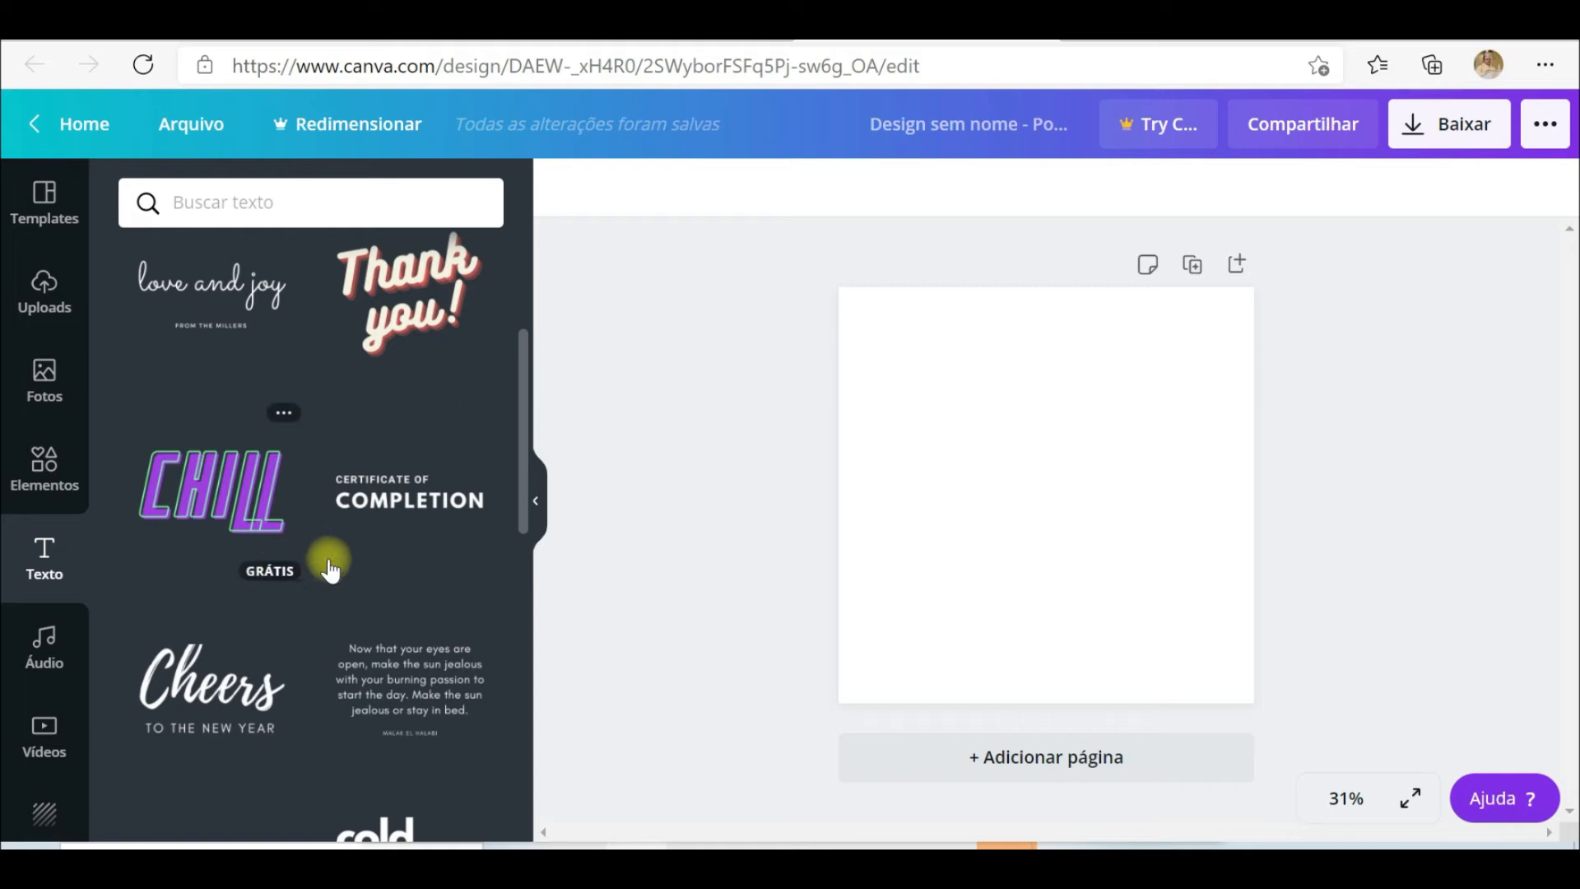
Examine the remaining ready-made text combinations further down the Texto library.
drag(522, 416, 519, 585)
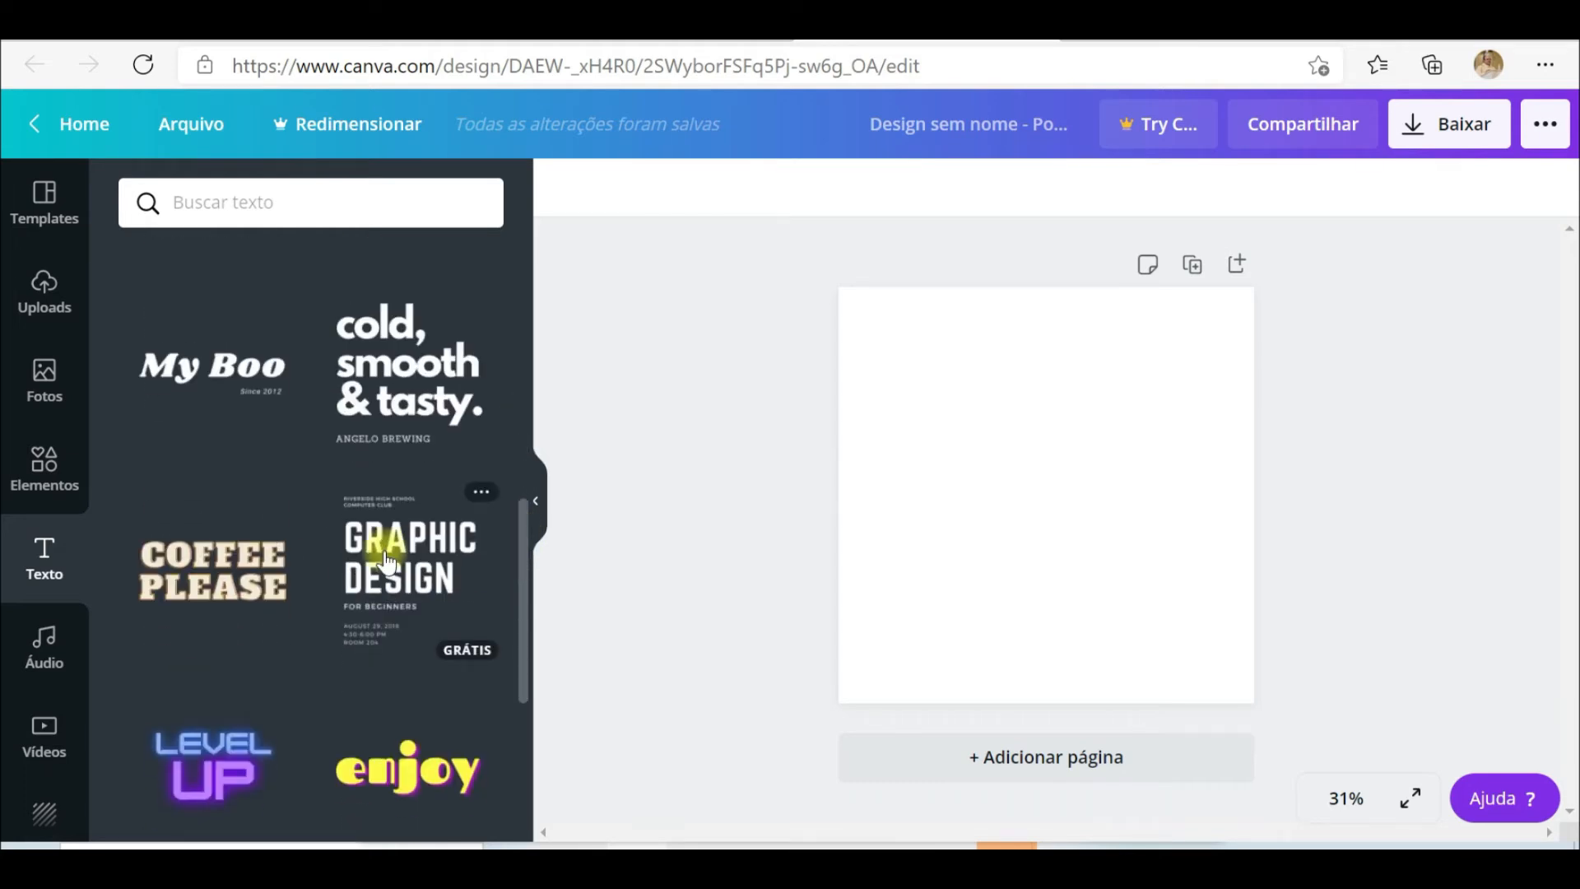
drag(522, 581, 521, 840)
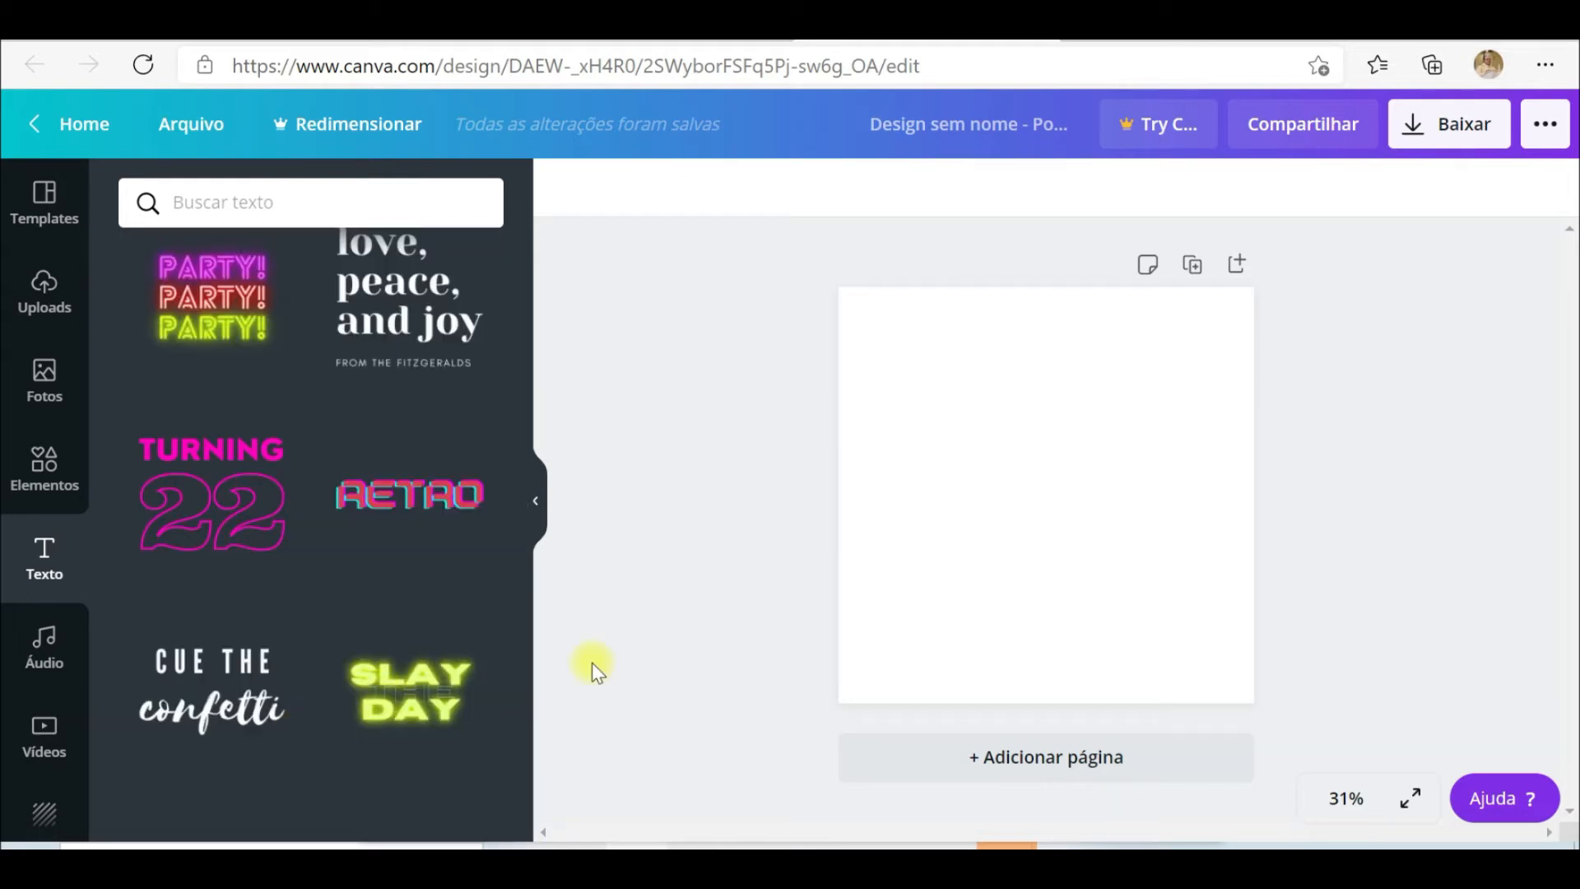
drag(520, 635, 521, 755)
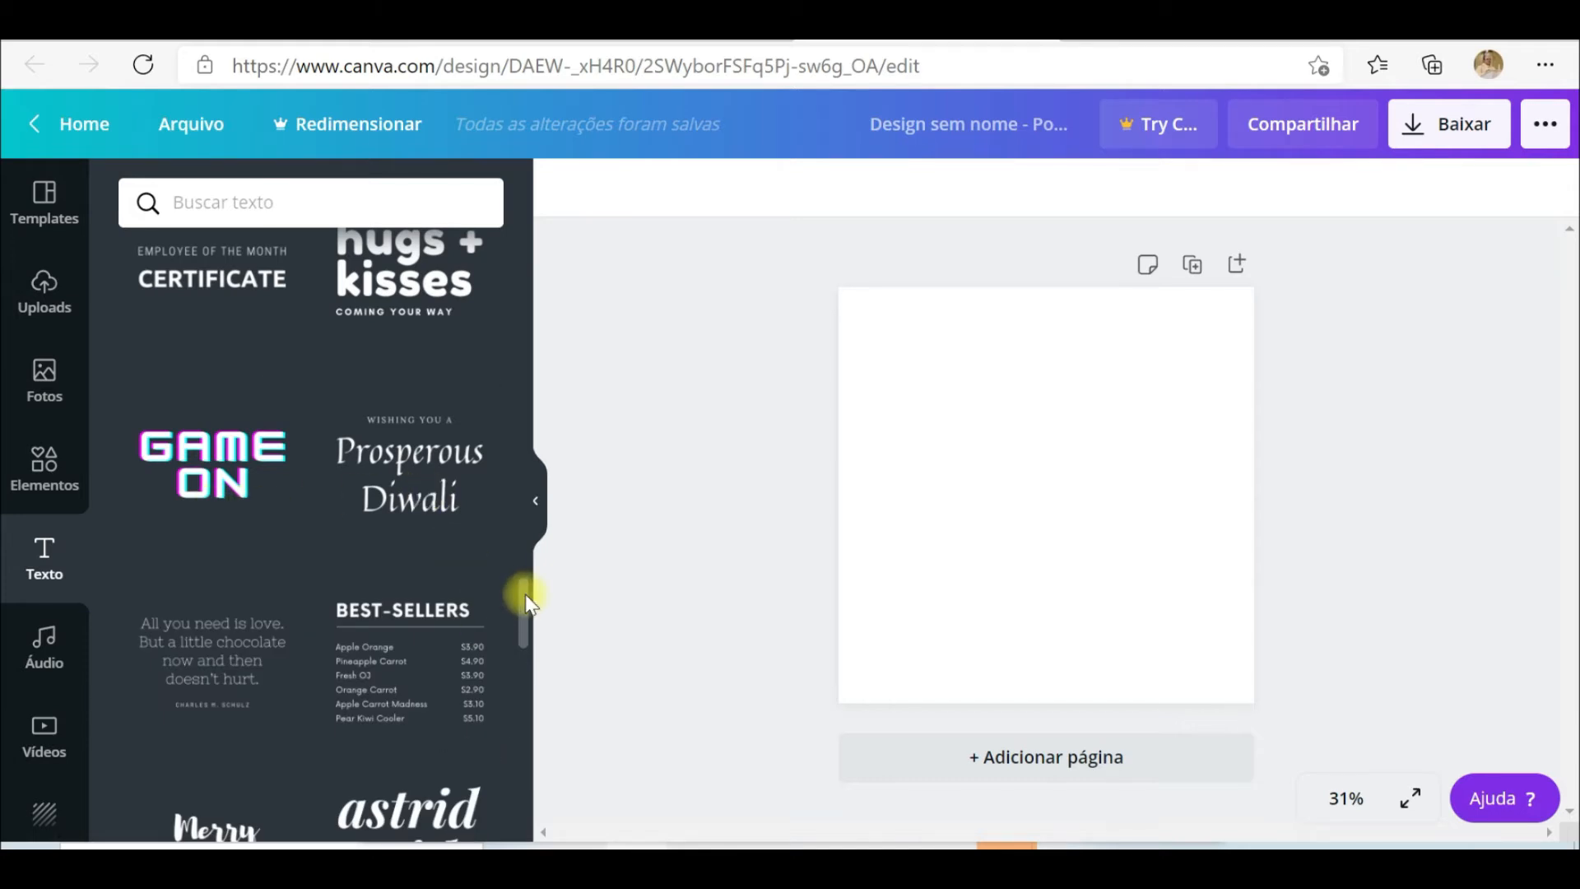
drag(524, 596, 515, 733)
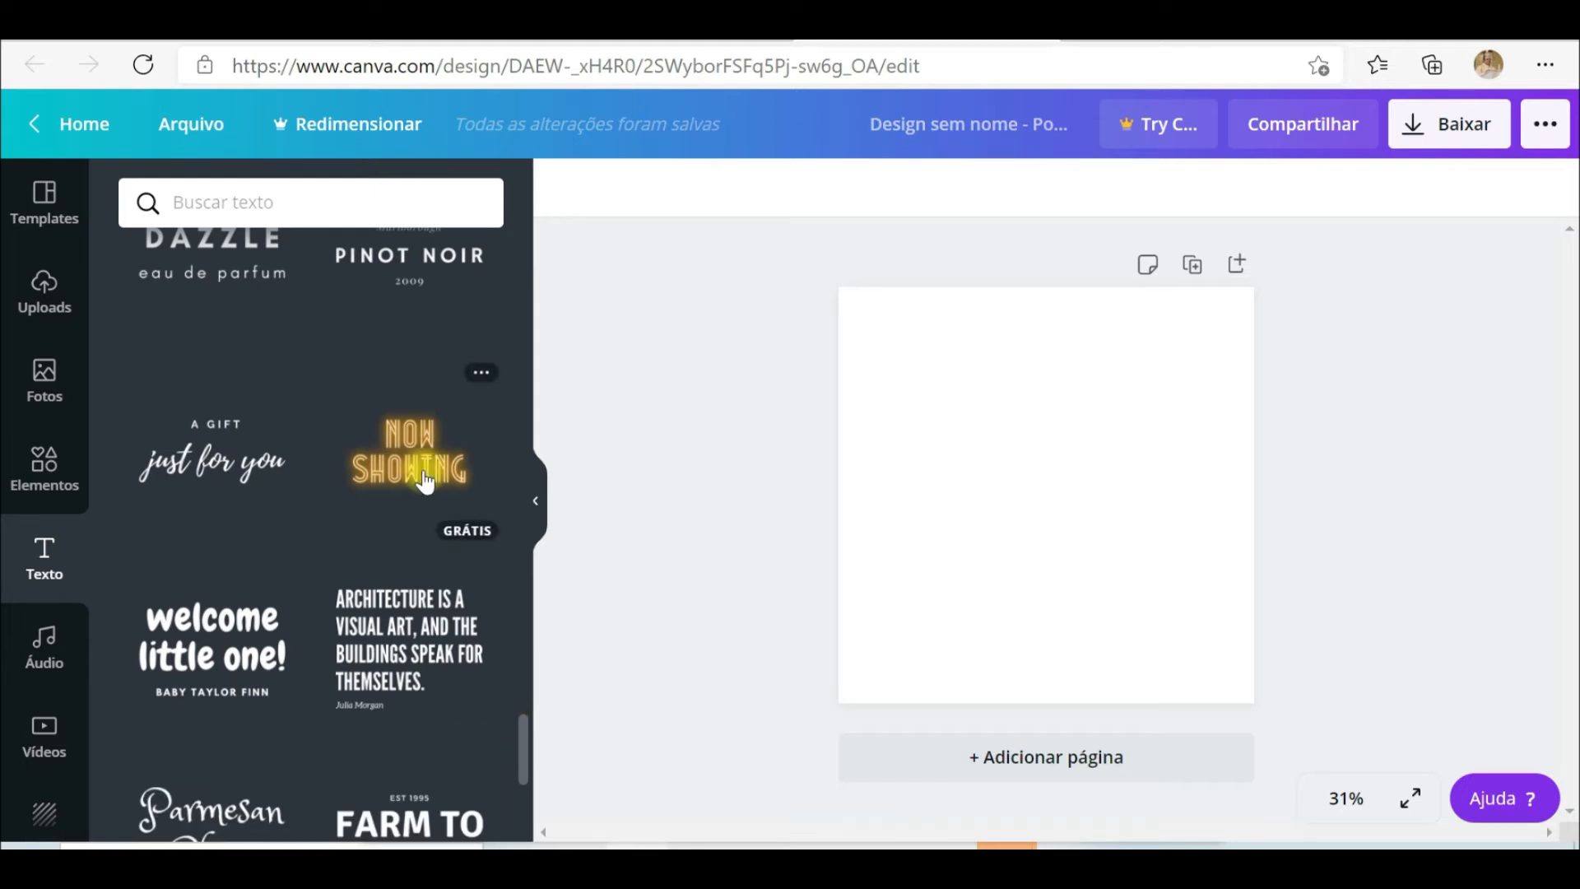
drag(522, 747, 522, 793)
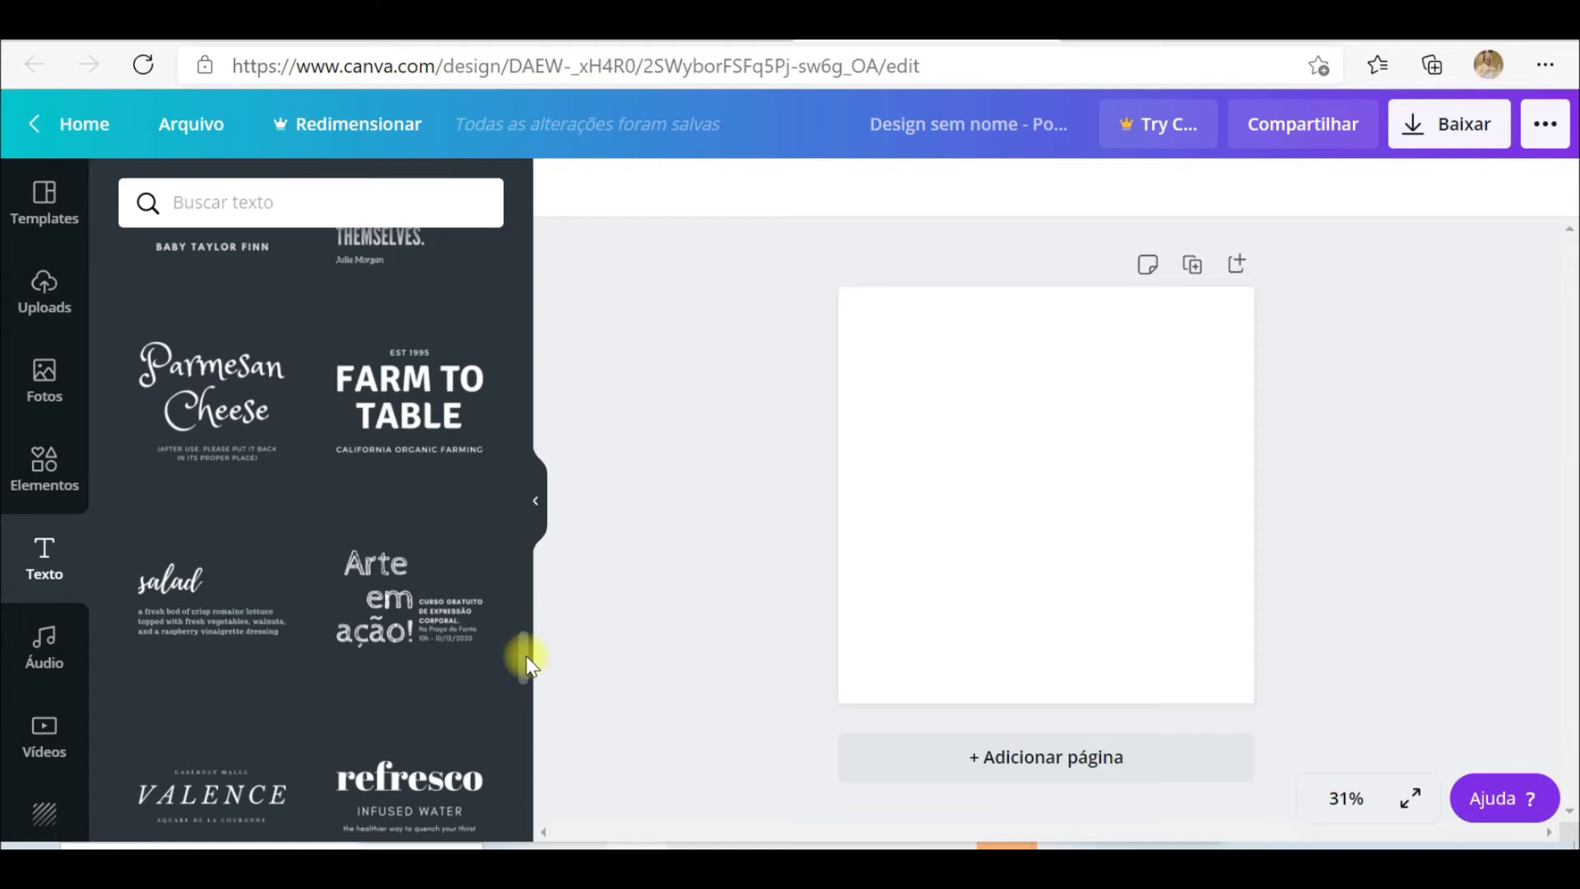
drag(525, 655, 526, 693)
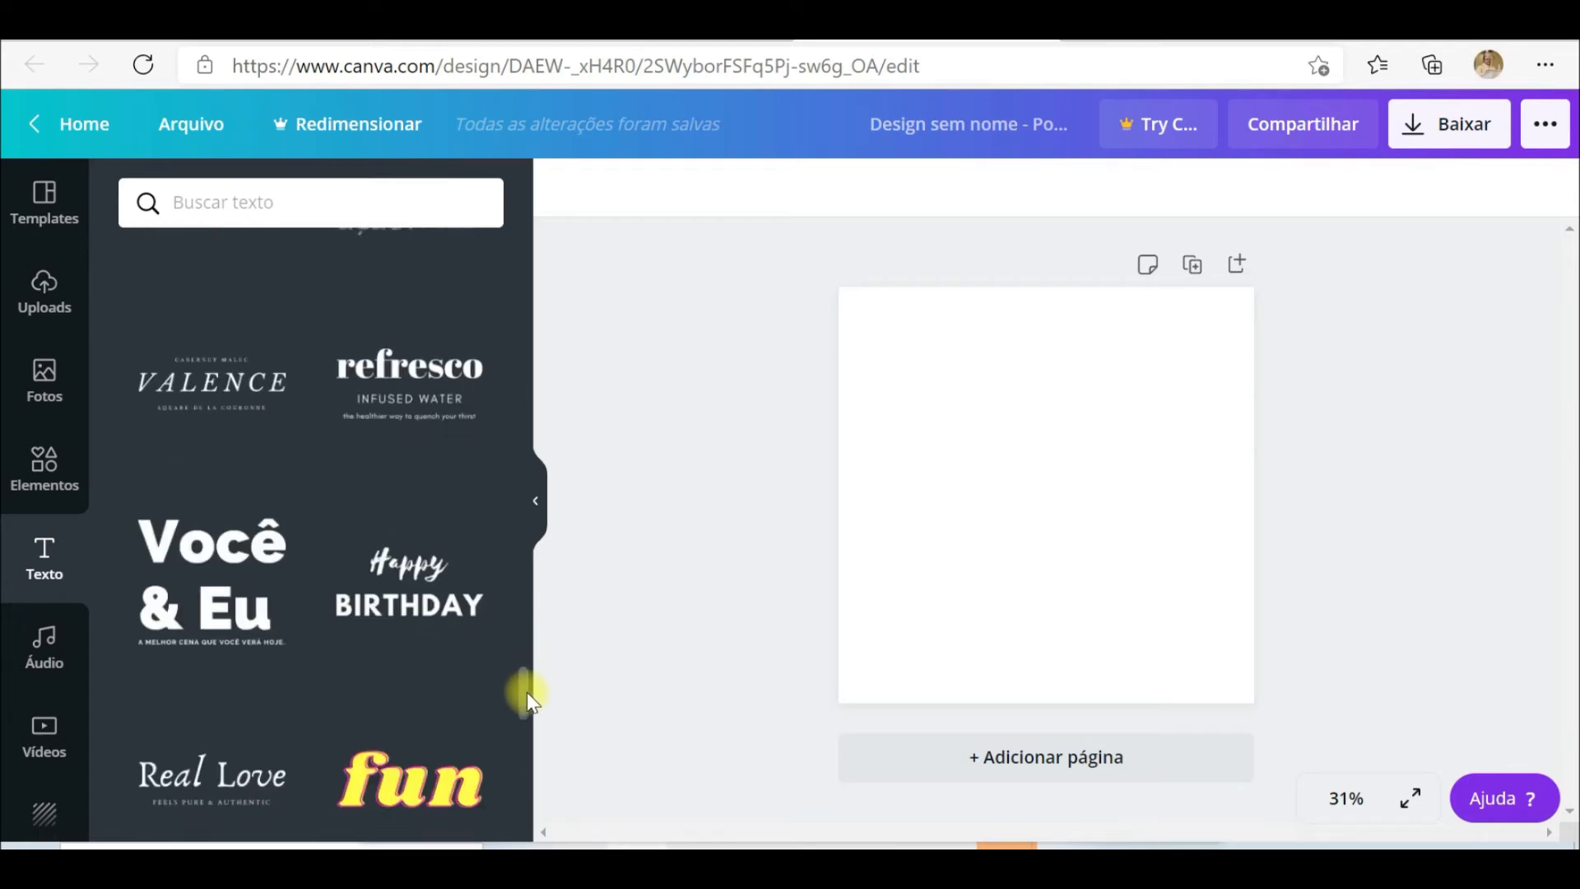
Browse the Áudio library's track categories and play then pause a preview of "Pillow Tears".
click(47, 640)
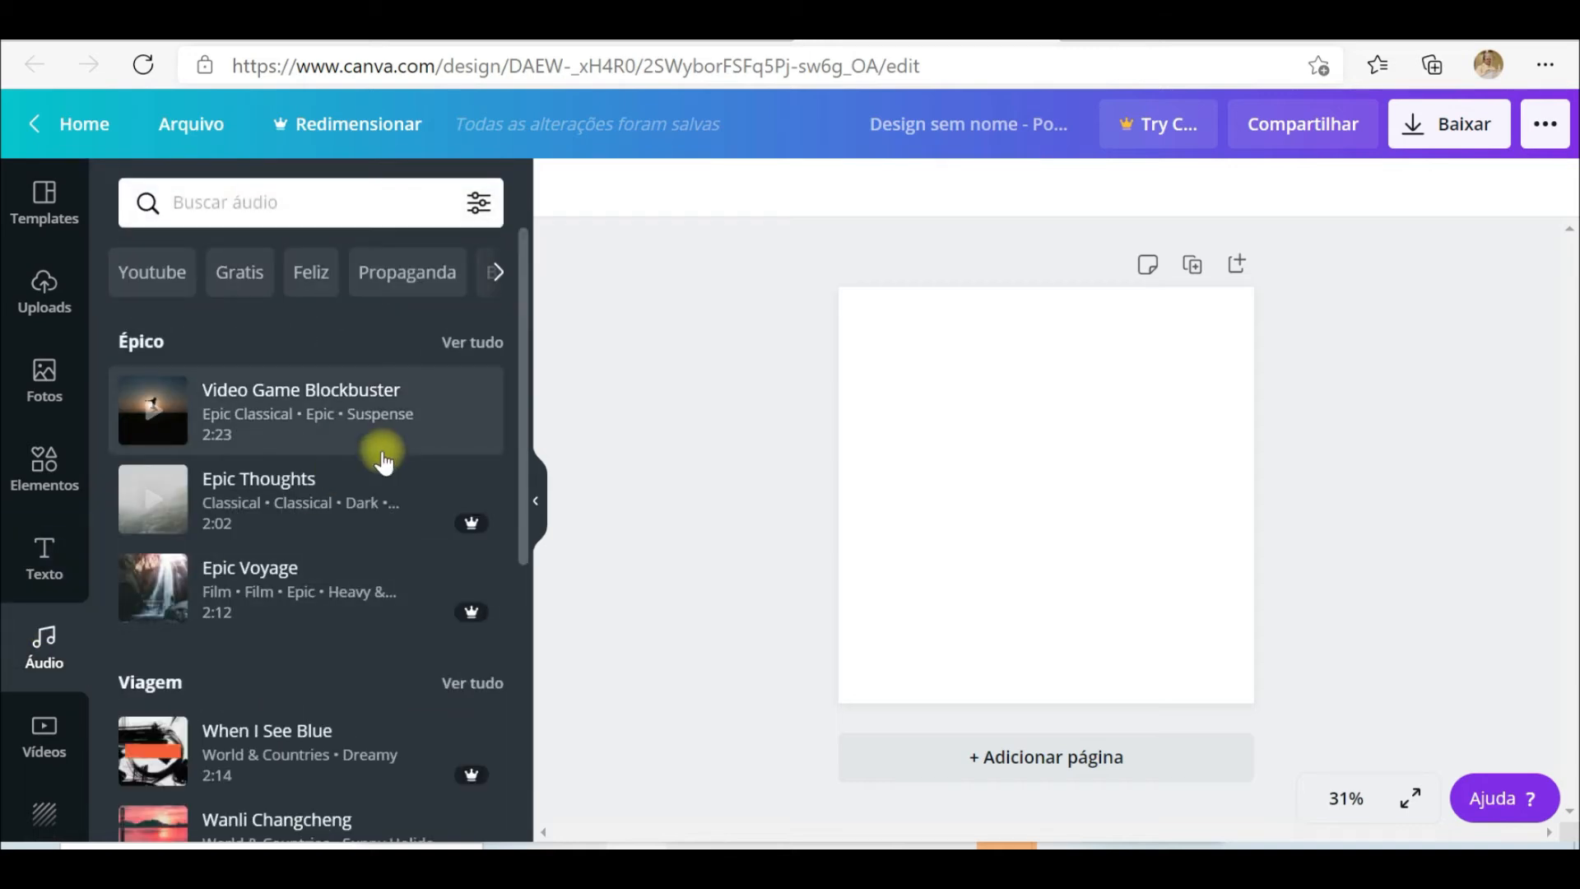
click(41, 398)
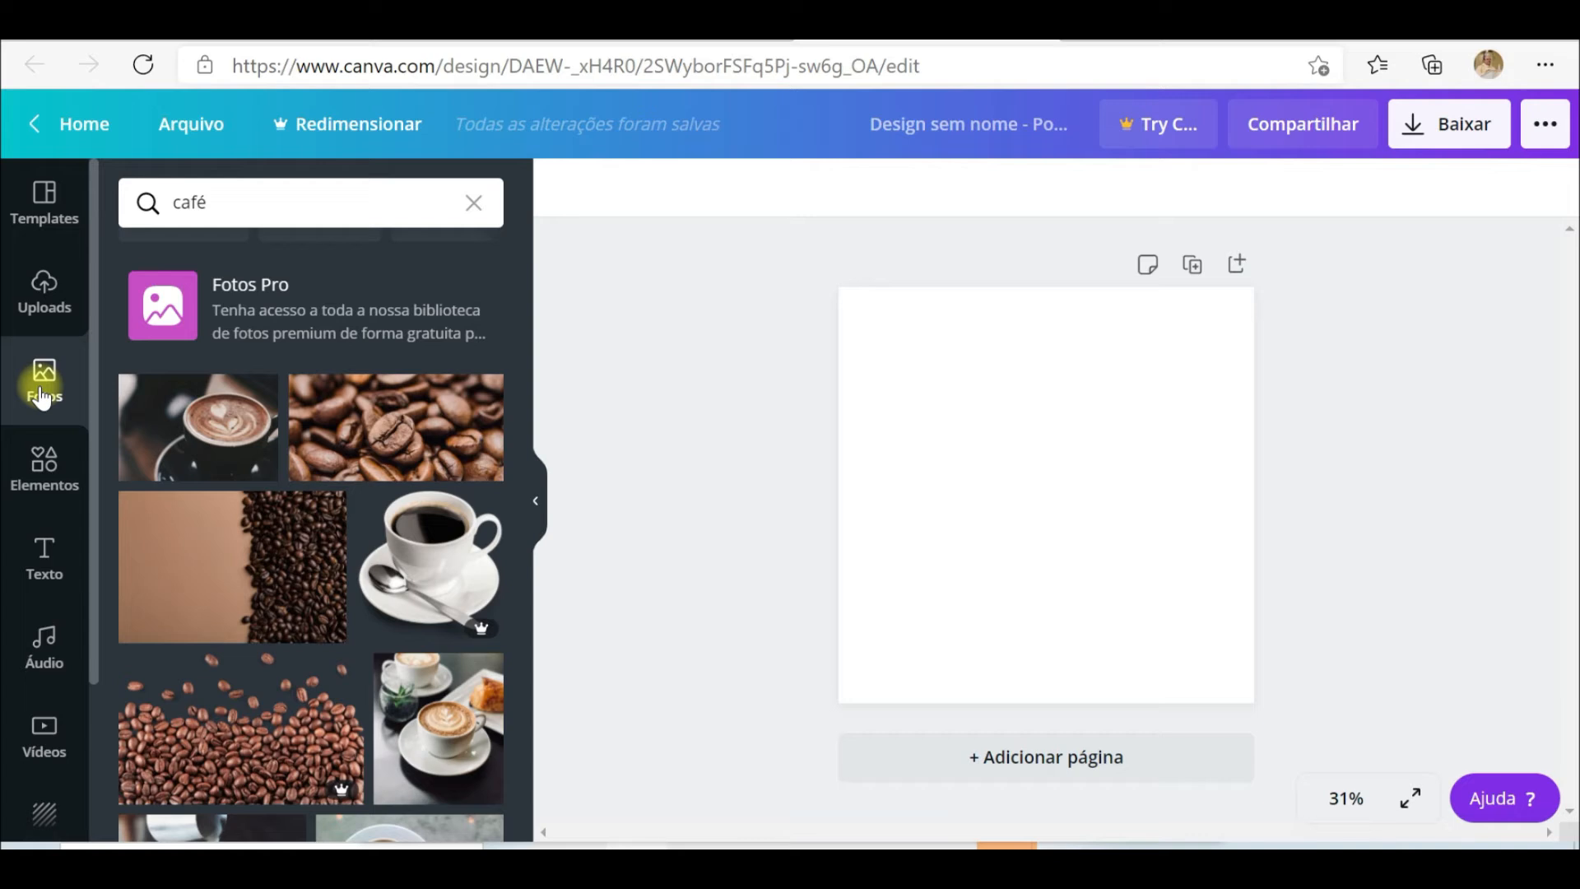
click(43, 641)
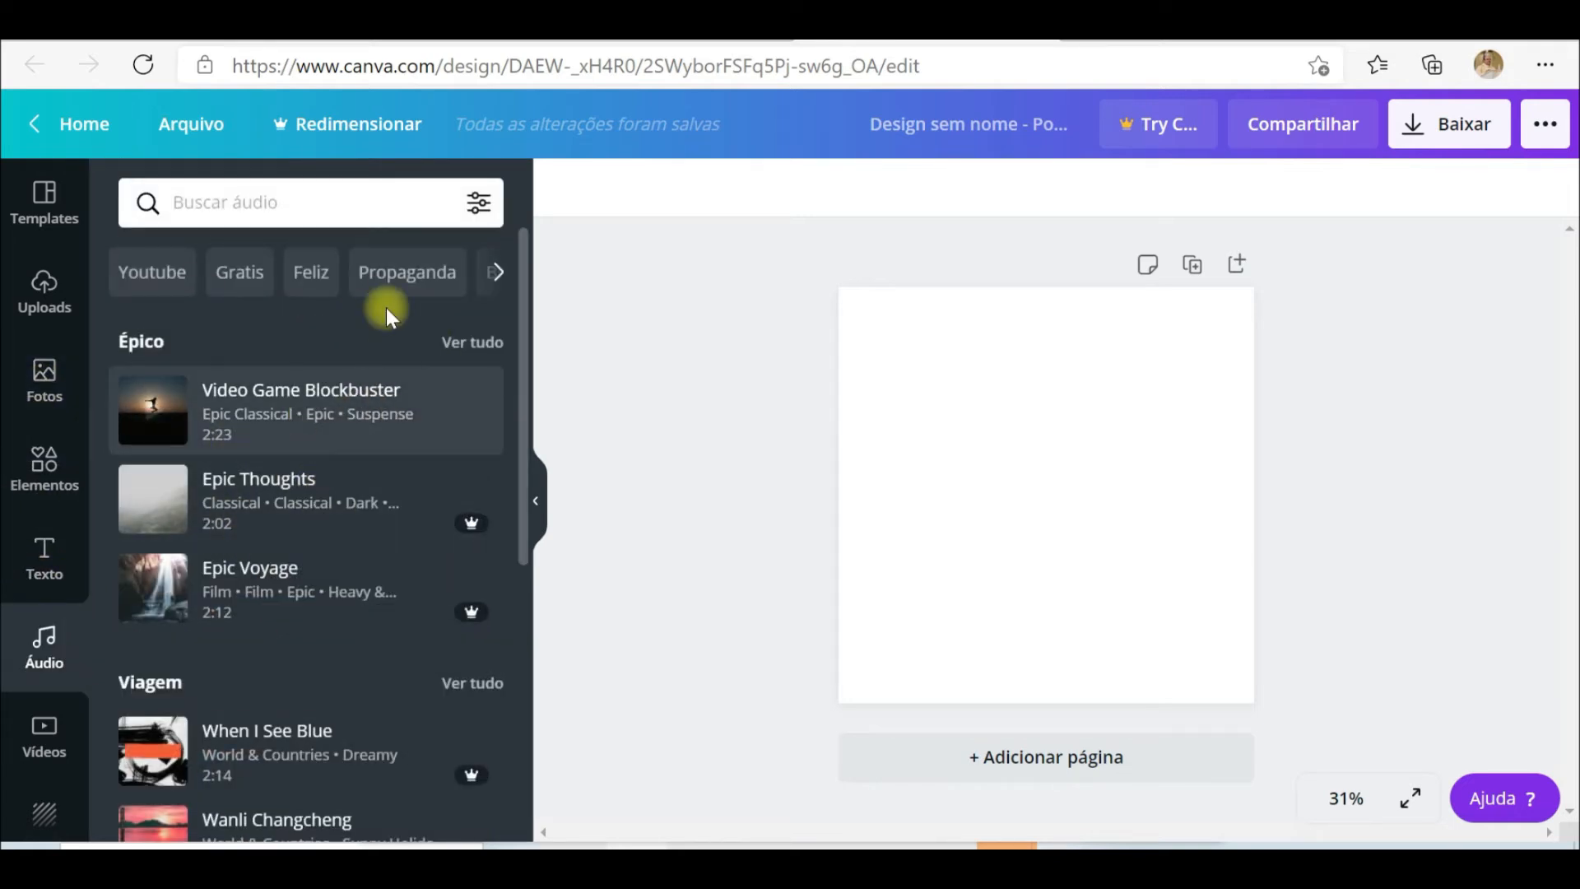
scroll(512, 620, down, 6)
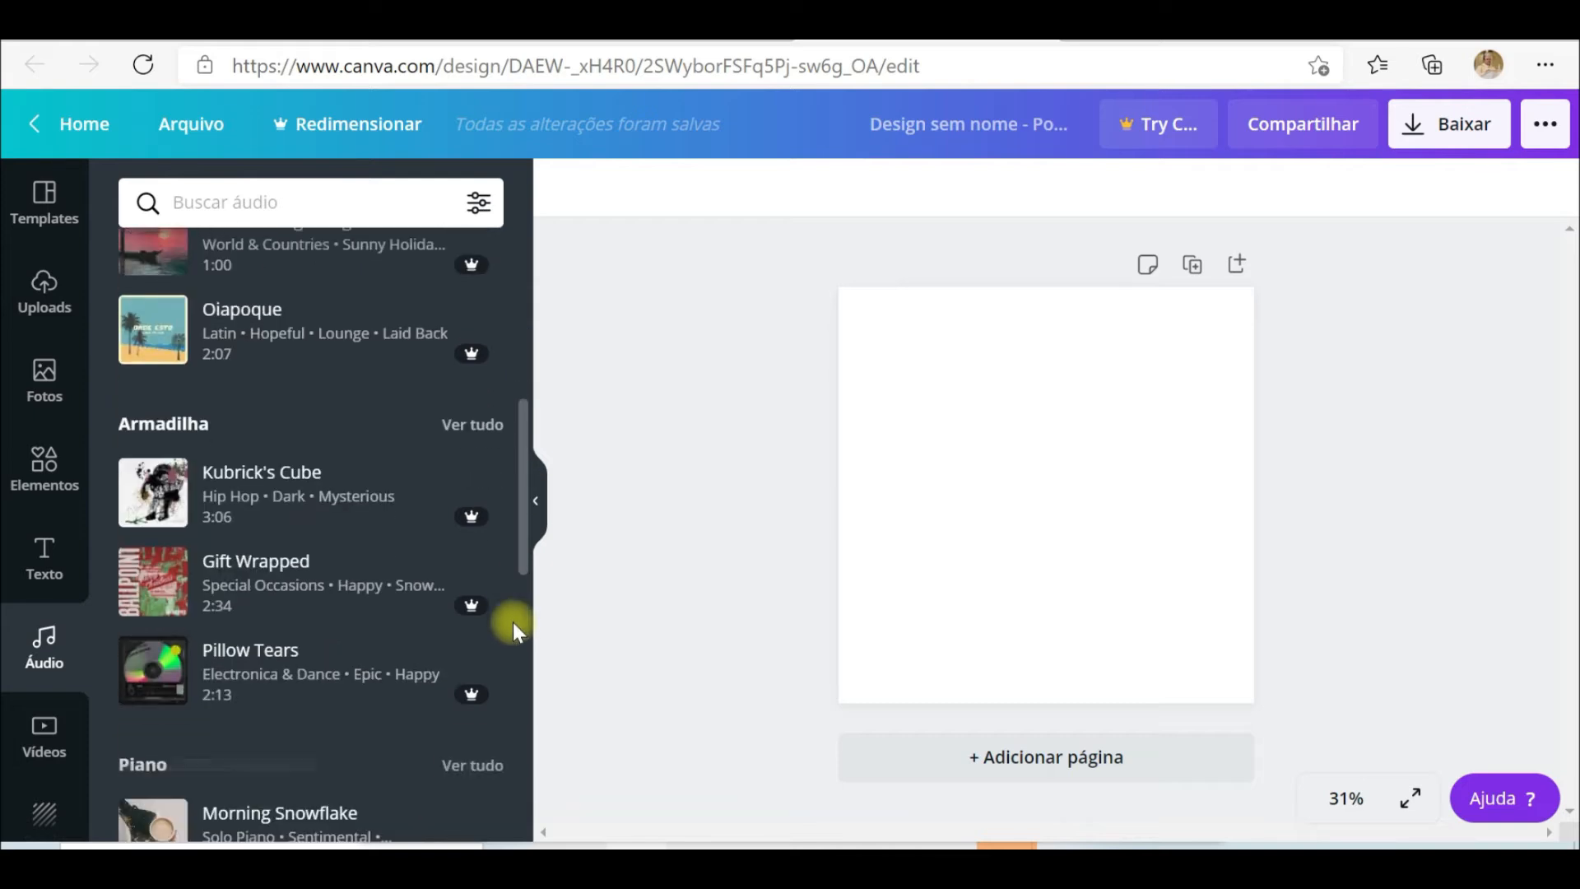
drag(522, 500, 521, 529)
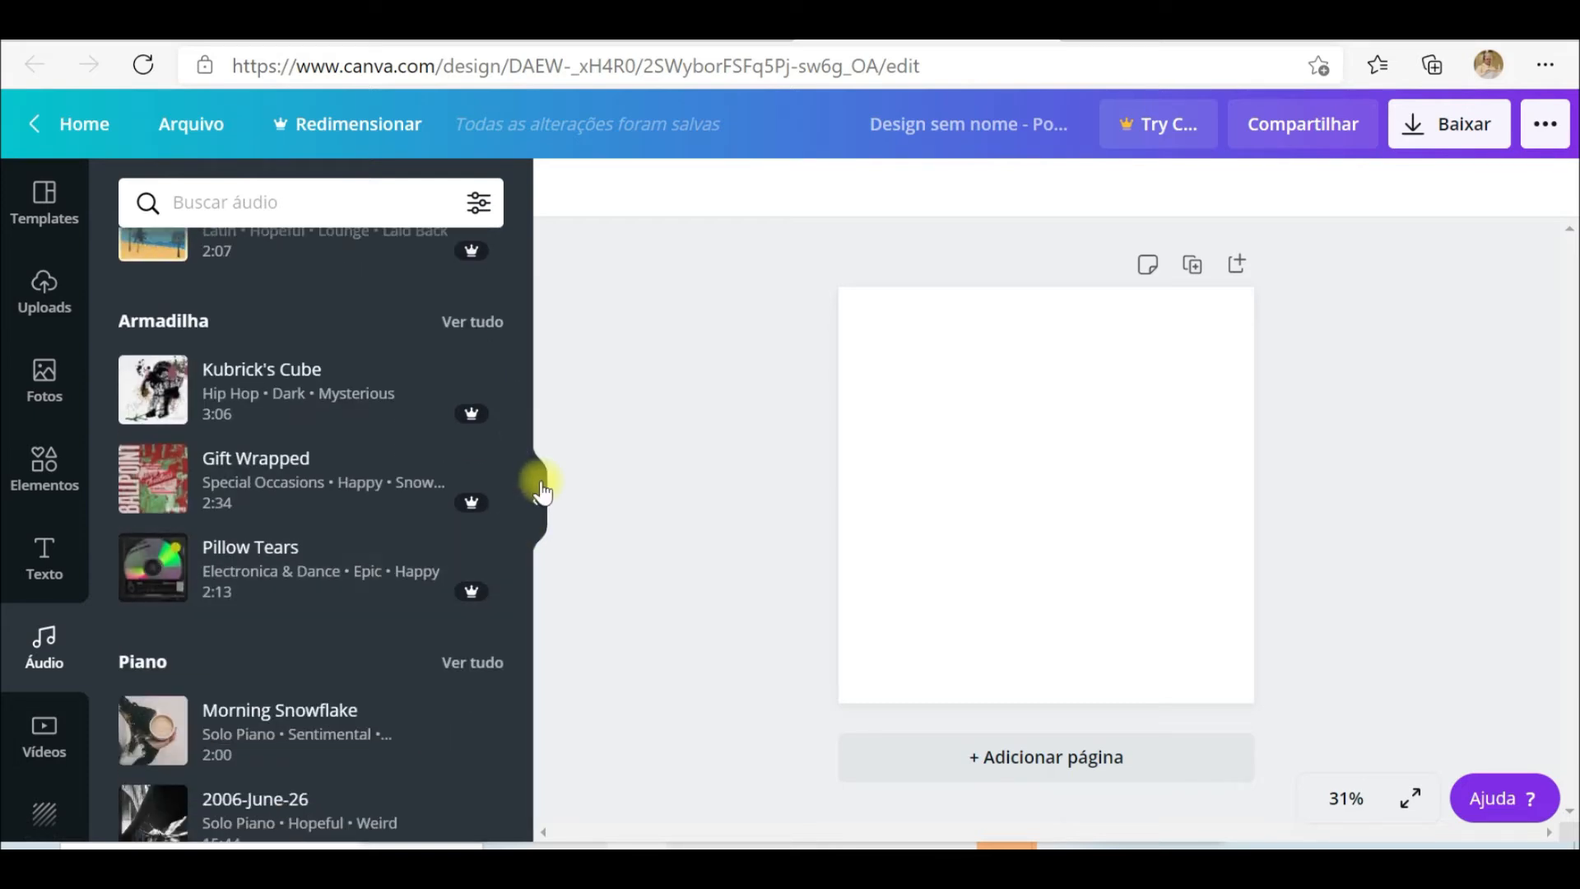
click(158, 578)
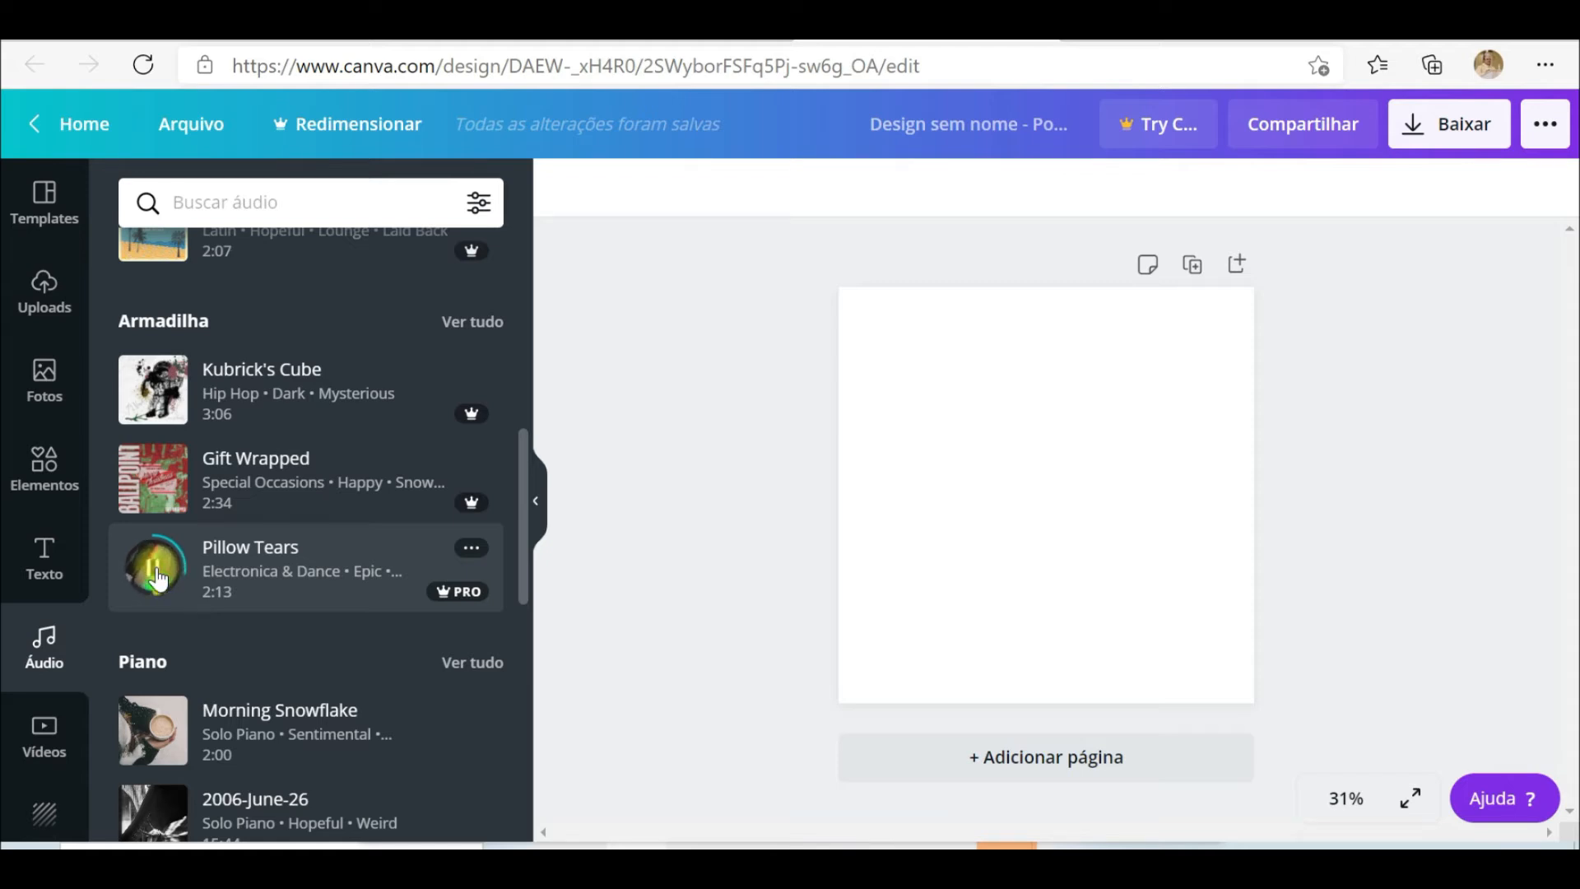
click(158, 578)
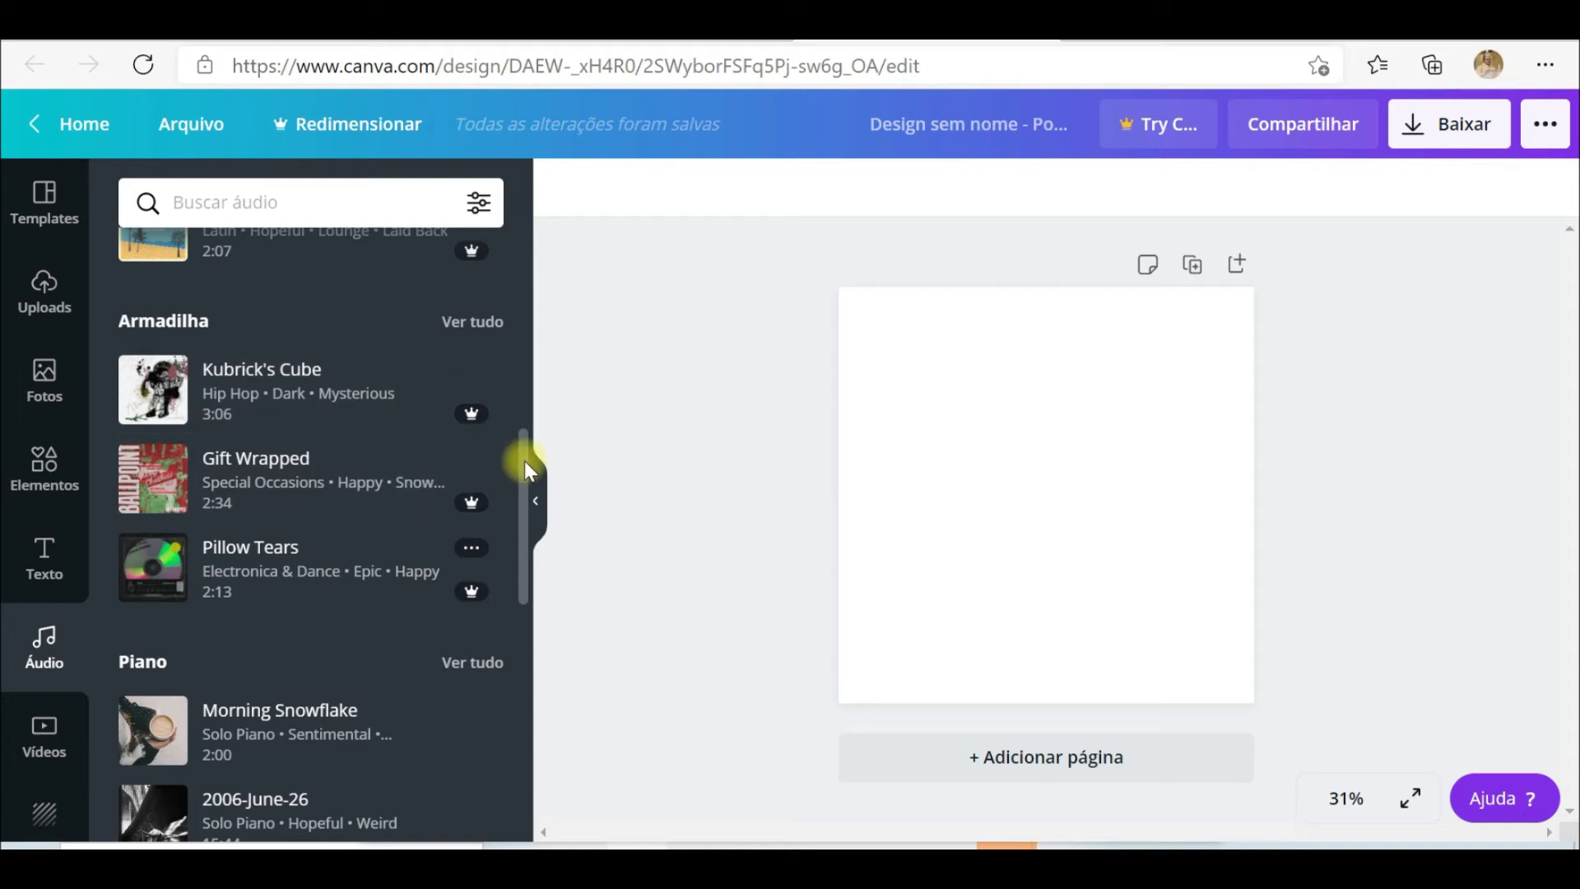
drag(525, 467, 520, 588)
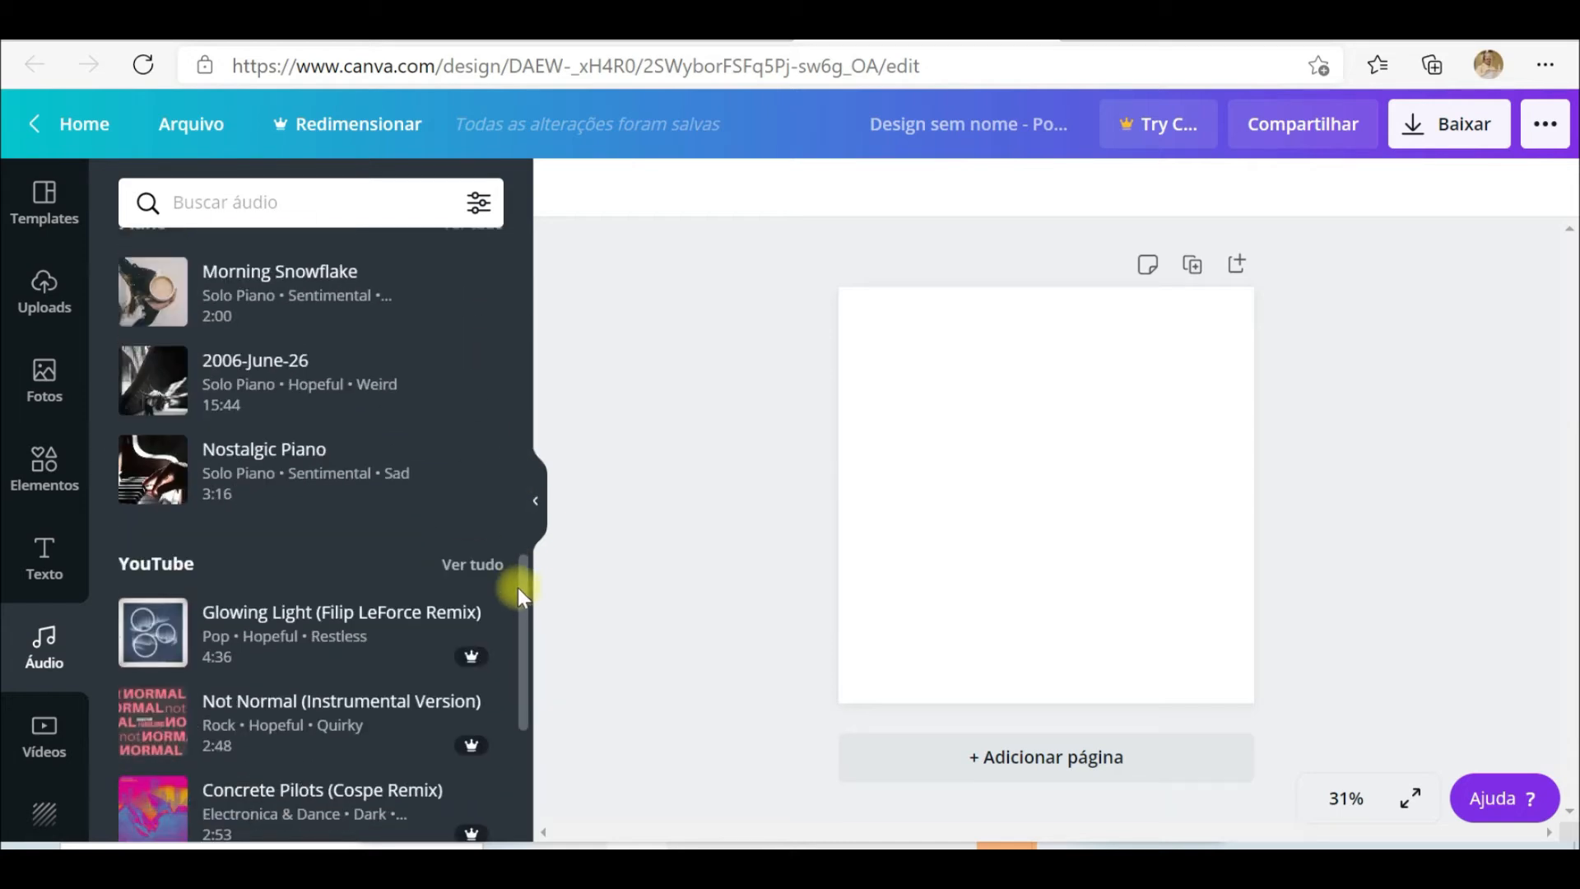
Browse the Vídeos library through its aerial view, background, beach and business collections.
click(53, 730)
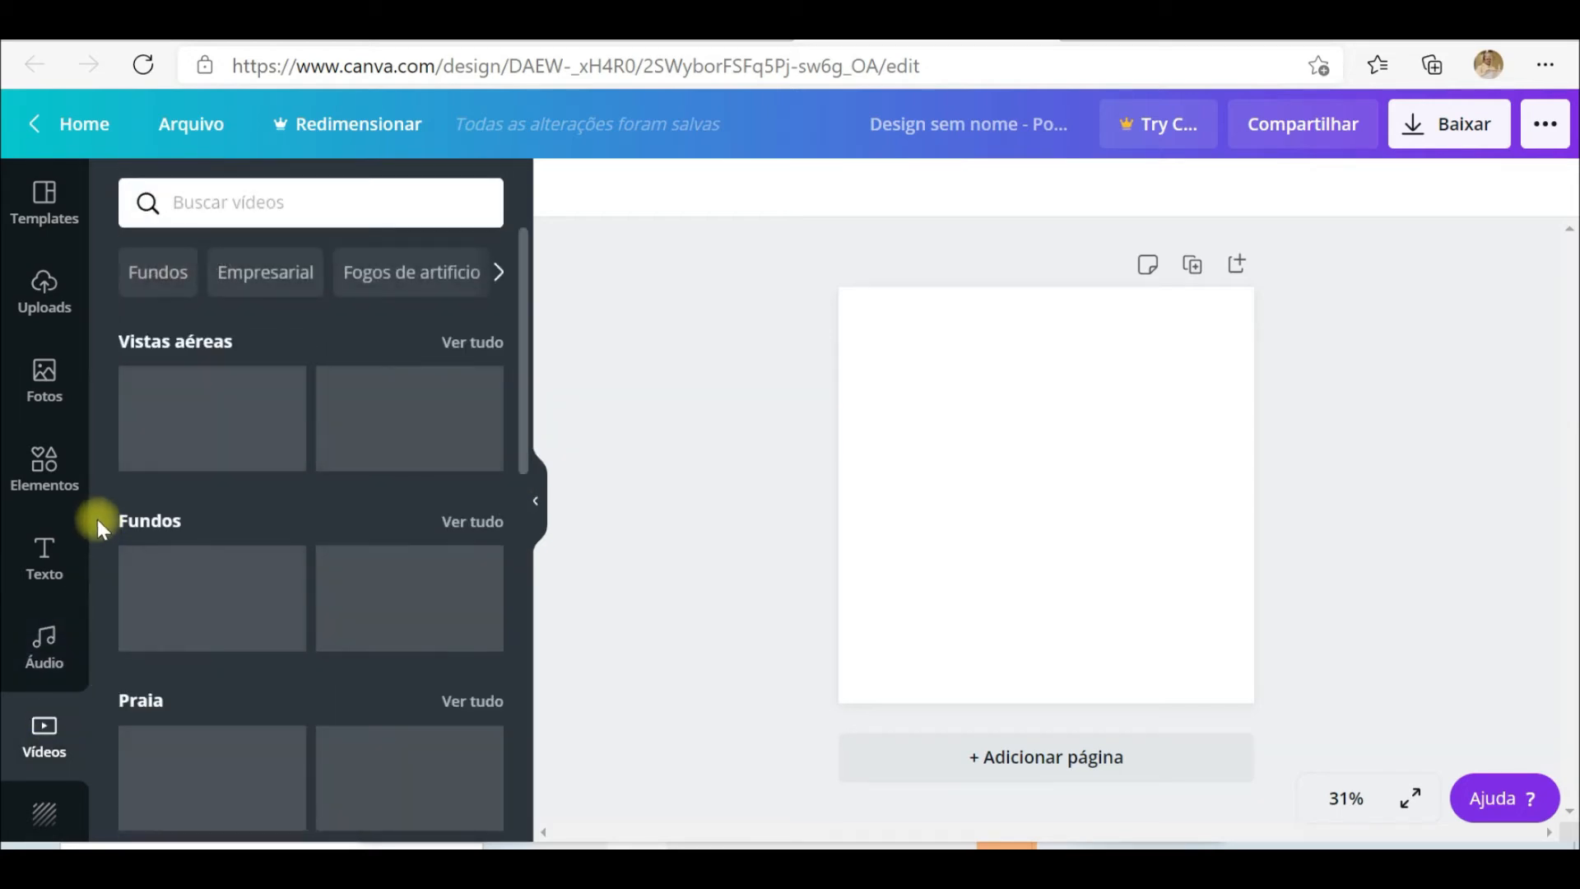
drag(95, 517, 93, 718)
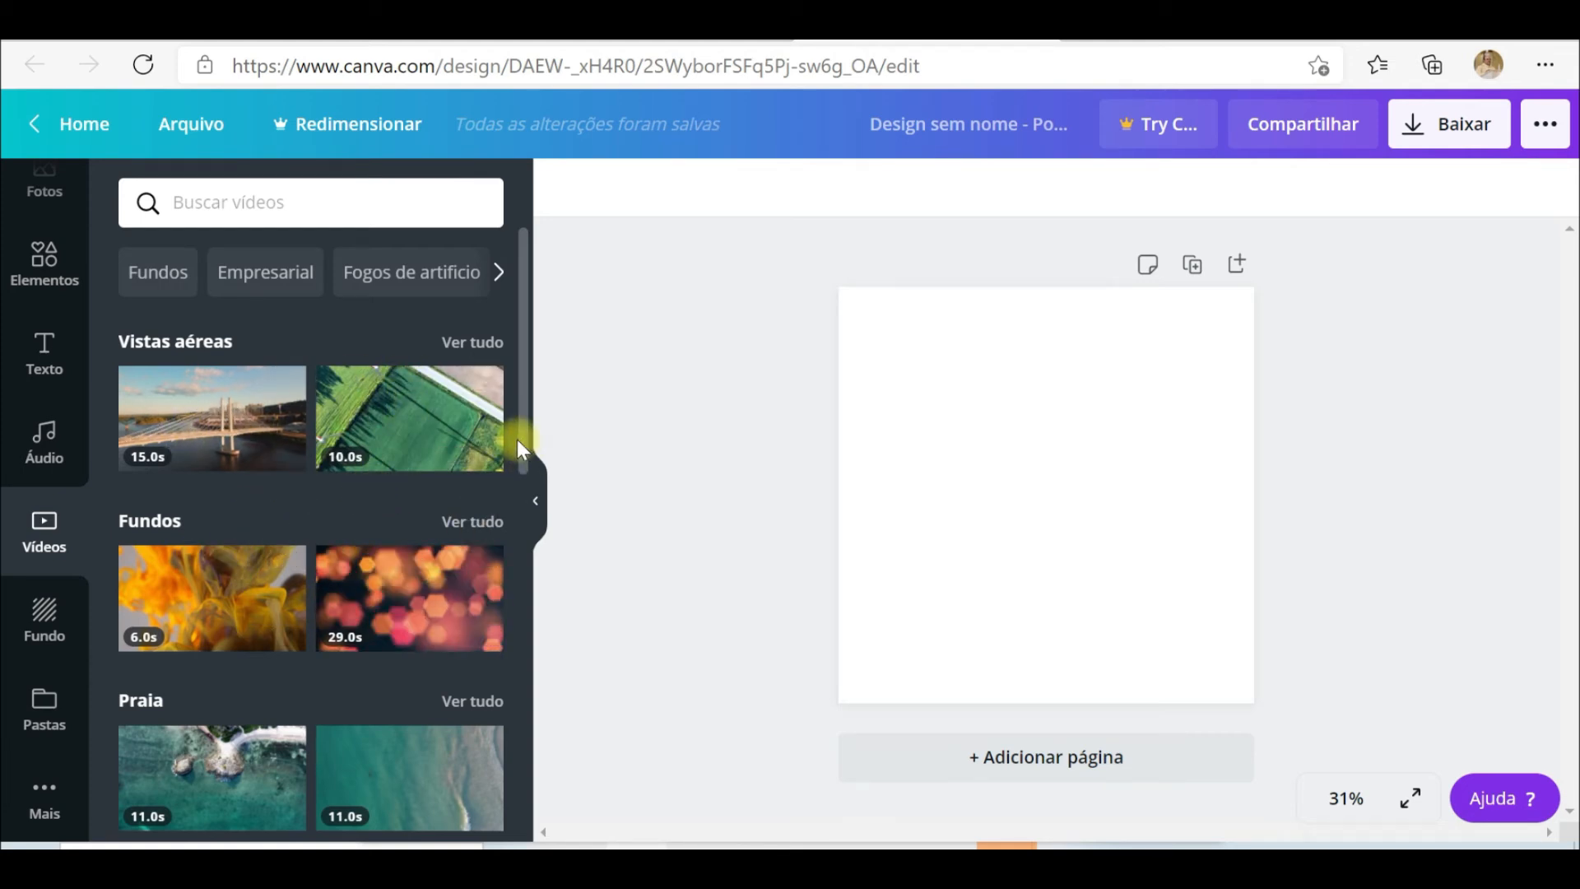
drag(520, 418, 515, 540)
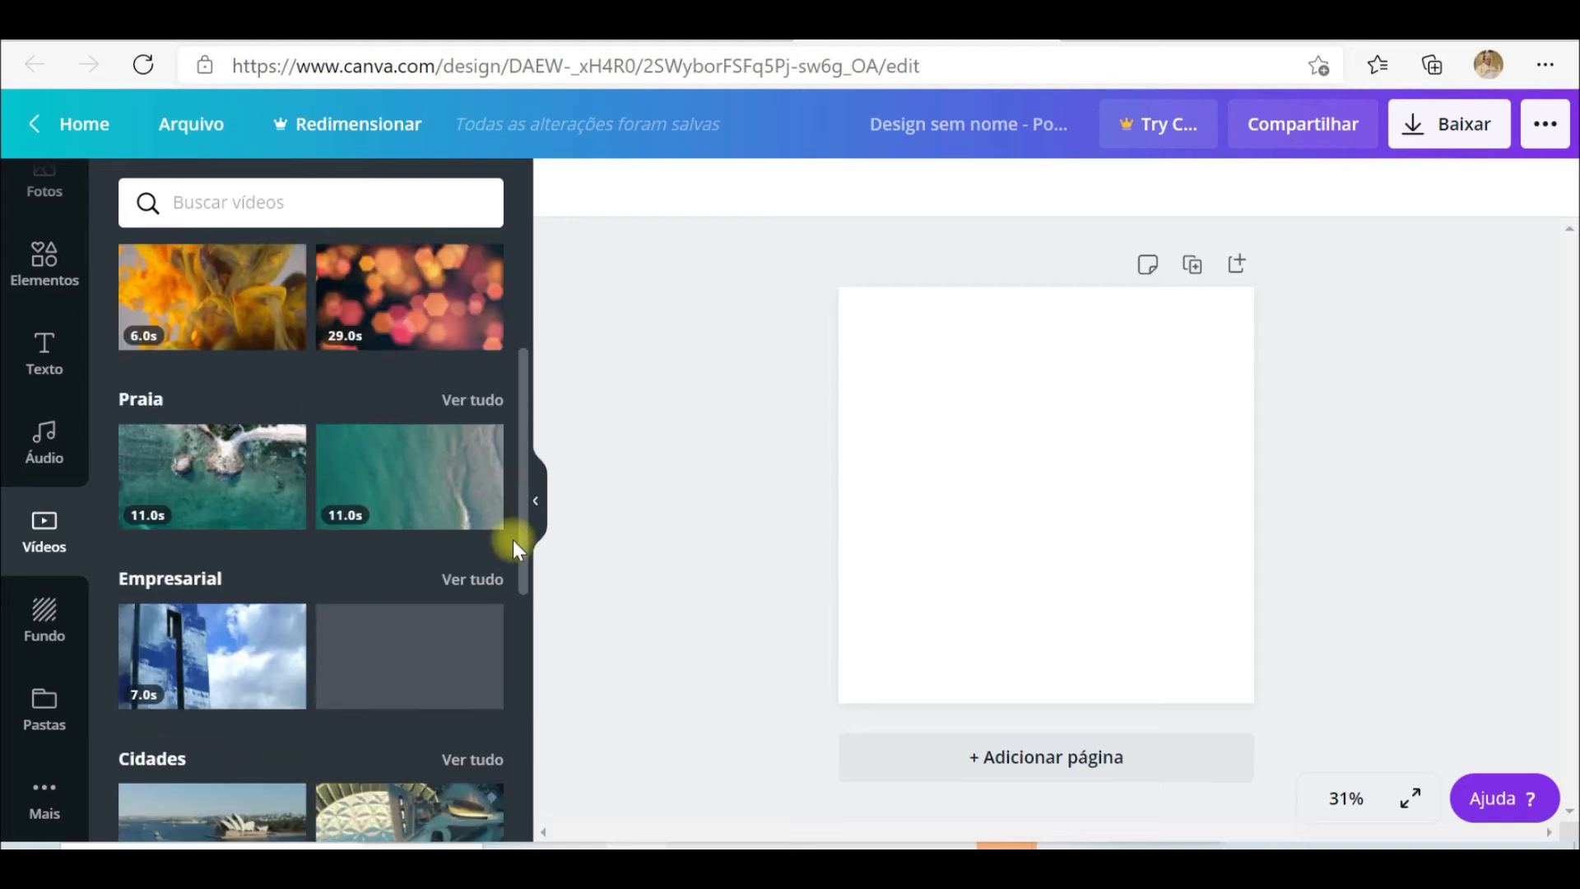
Try the lined paper, light teal watercolour and multicoloured bead backgrounds on the page and browse more background images.
click(73, 635)
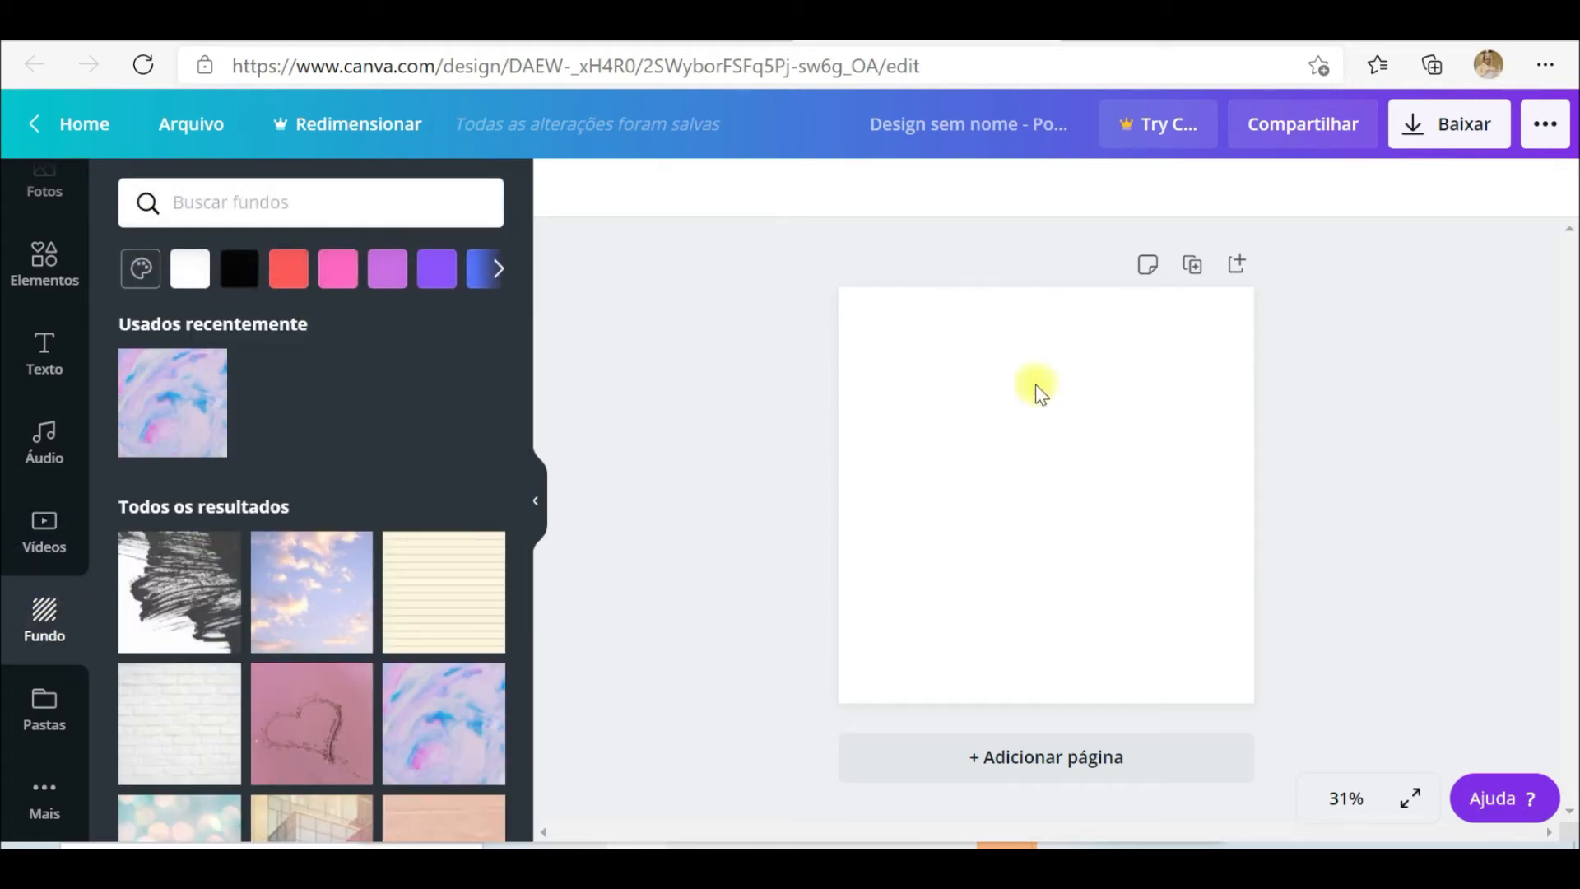
click(413, 576)
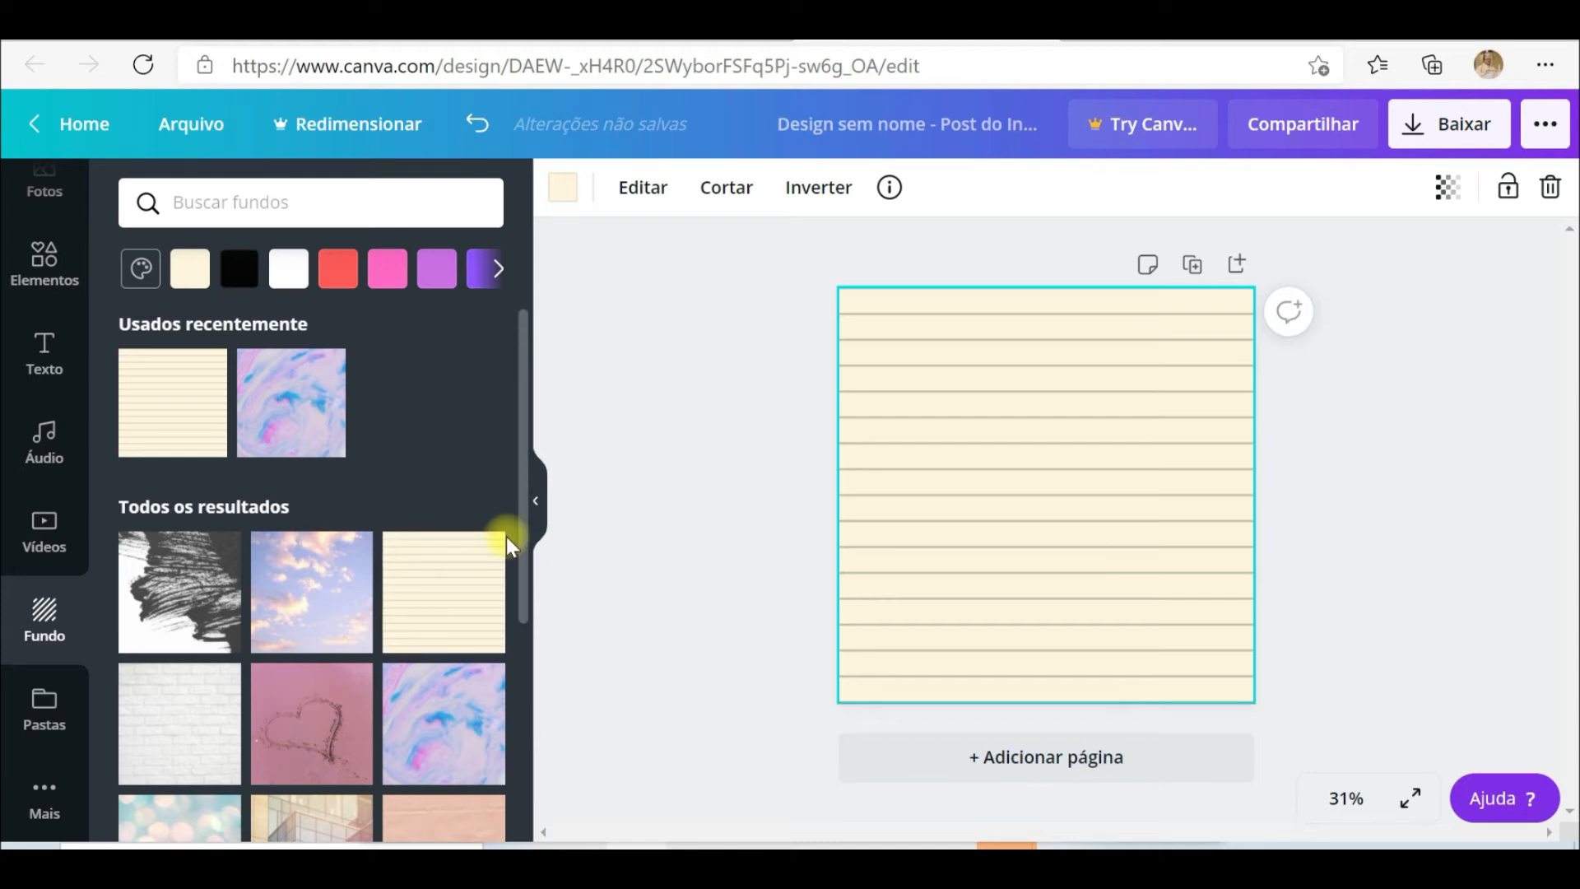
drag(520, 561, 523, 751)
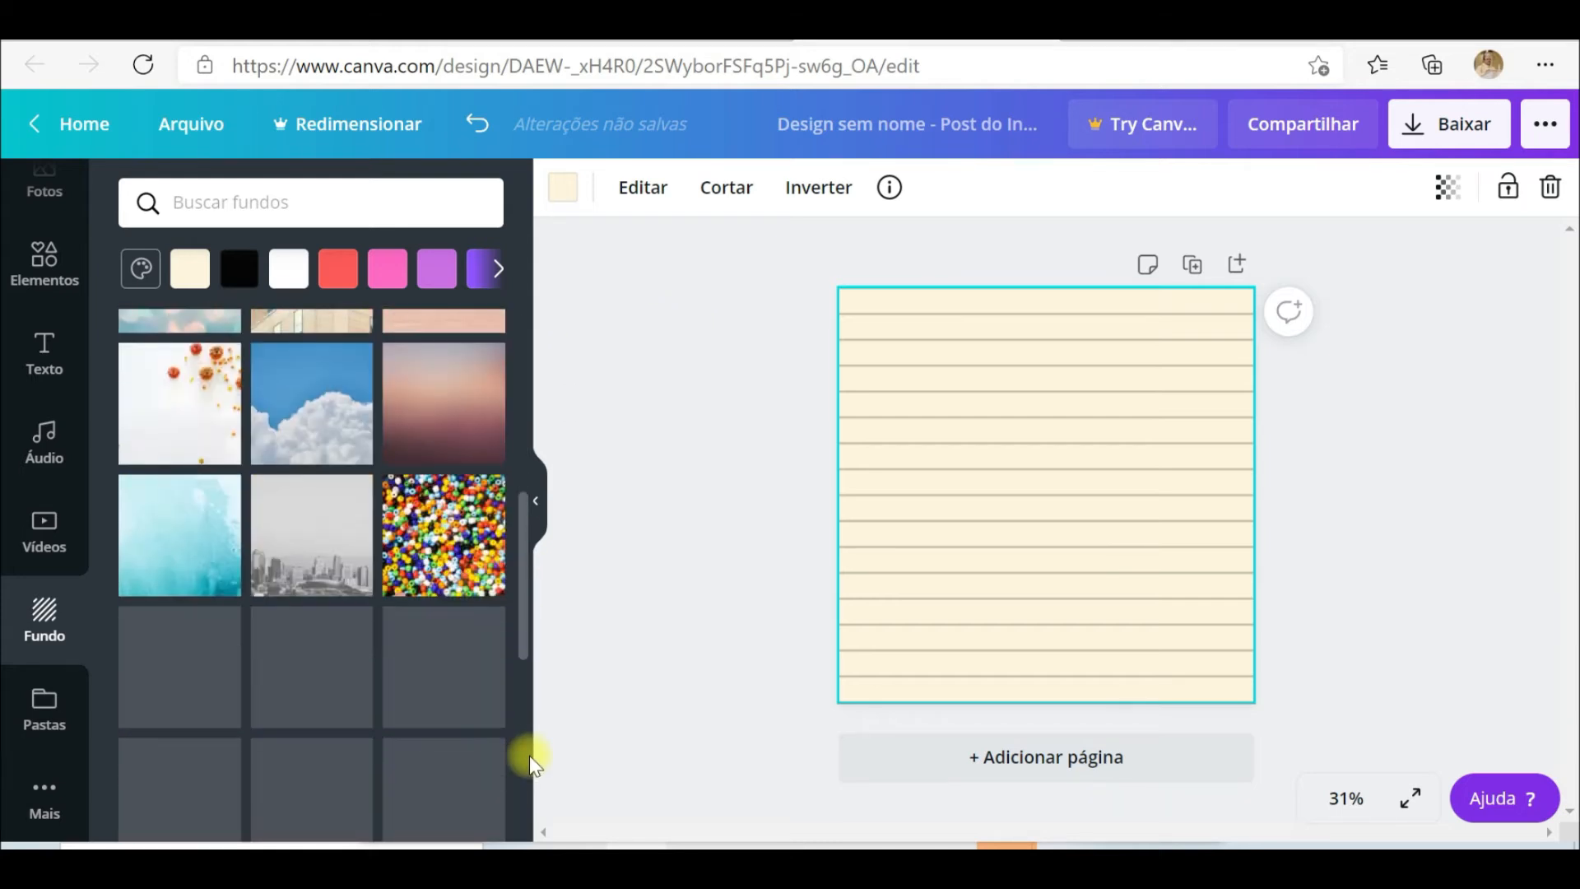
click(462, 526)
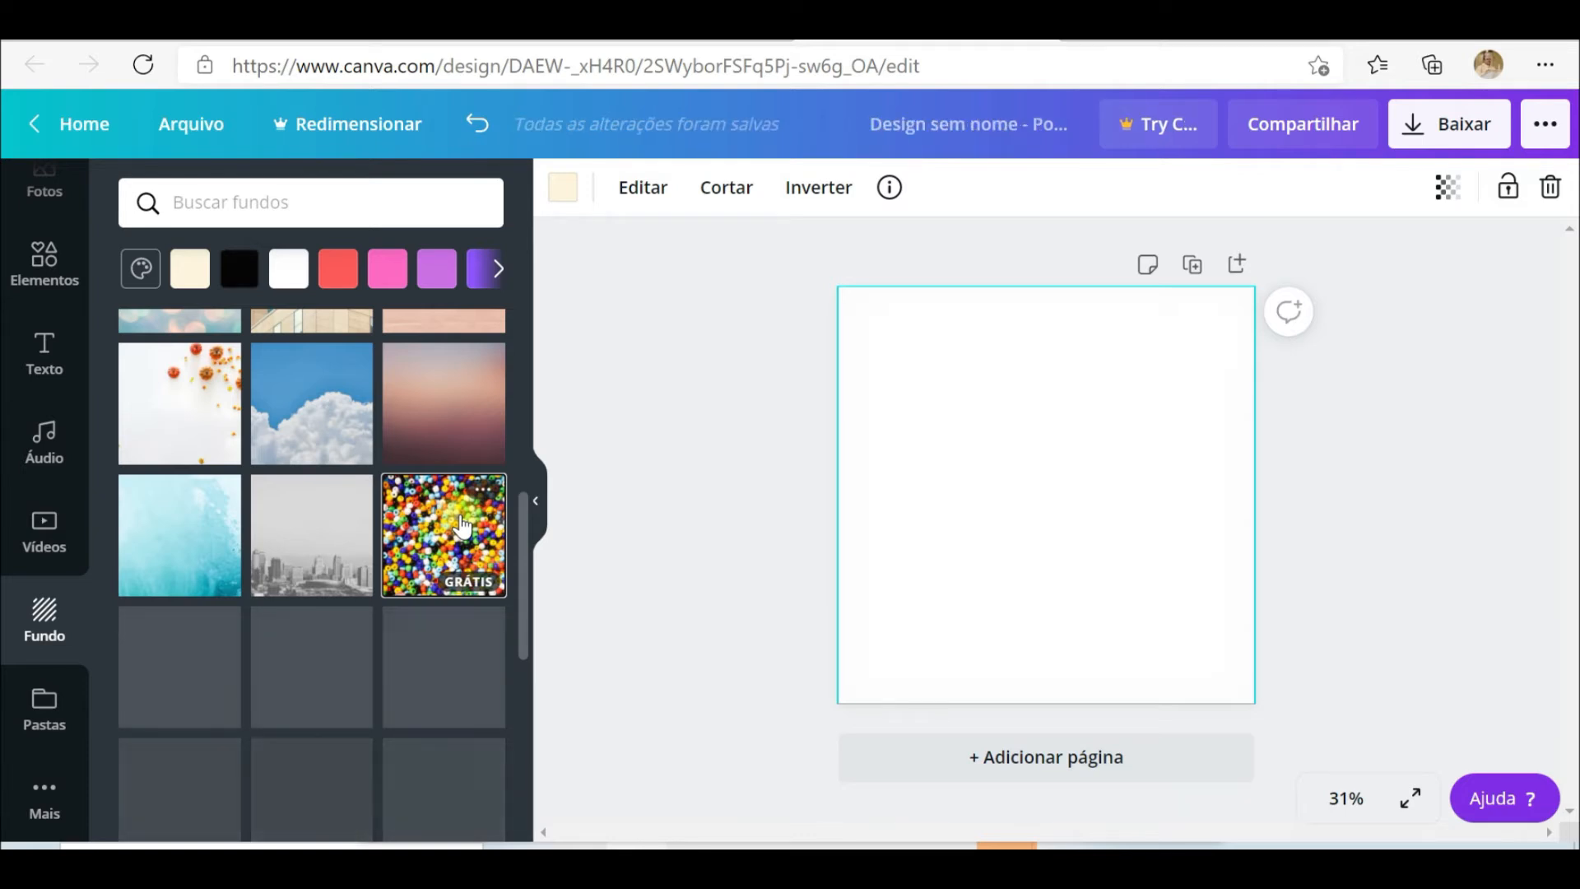
click(167, 558)
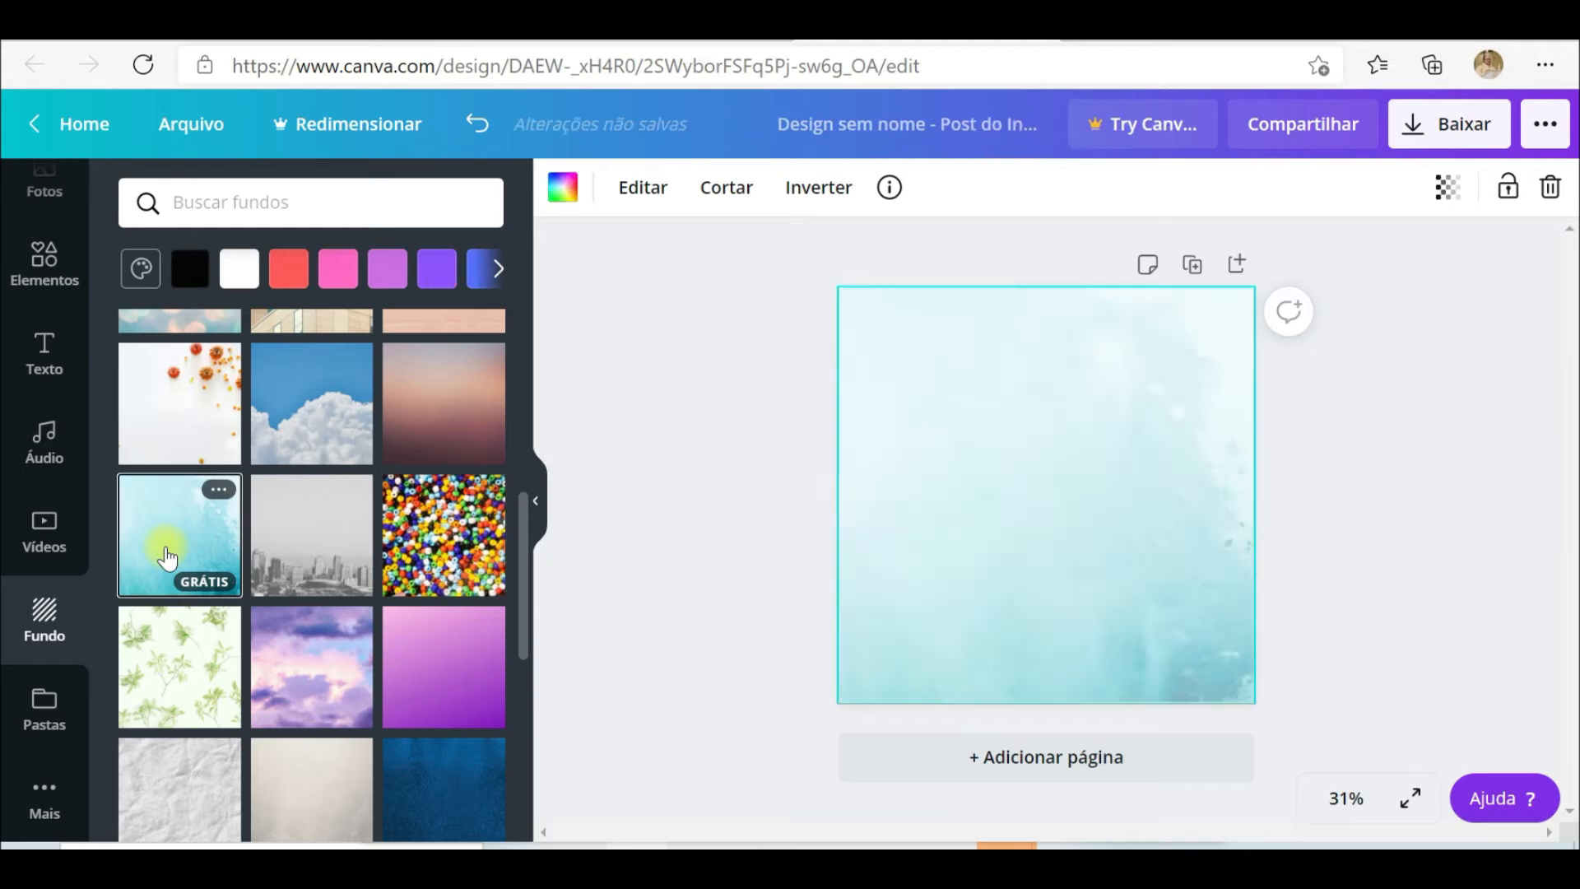
click(432, 549)
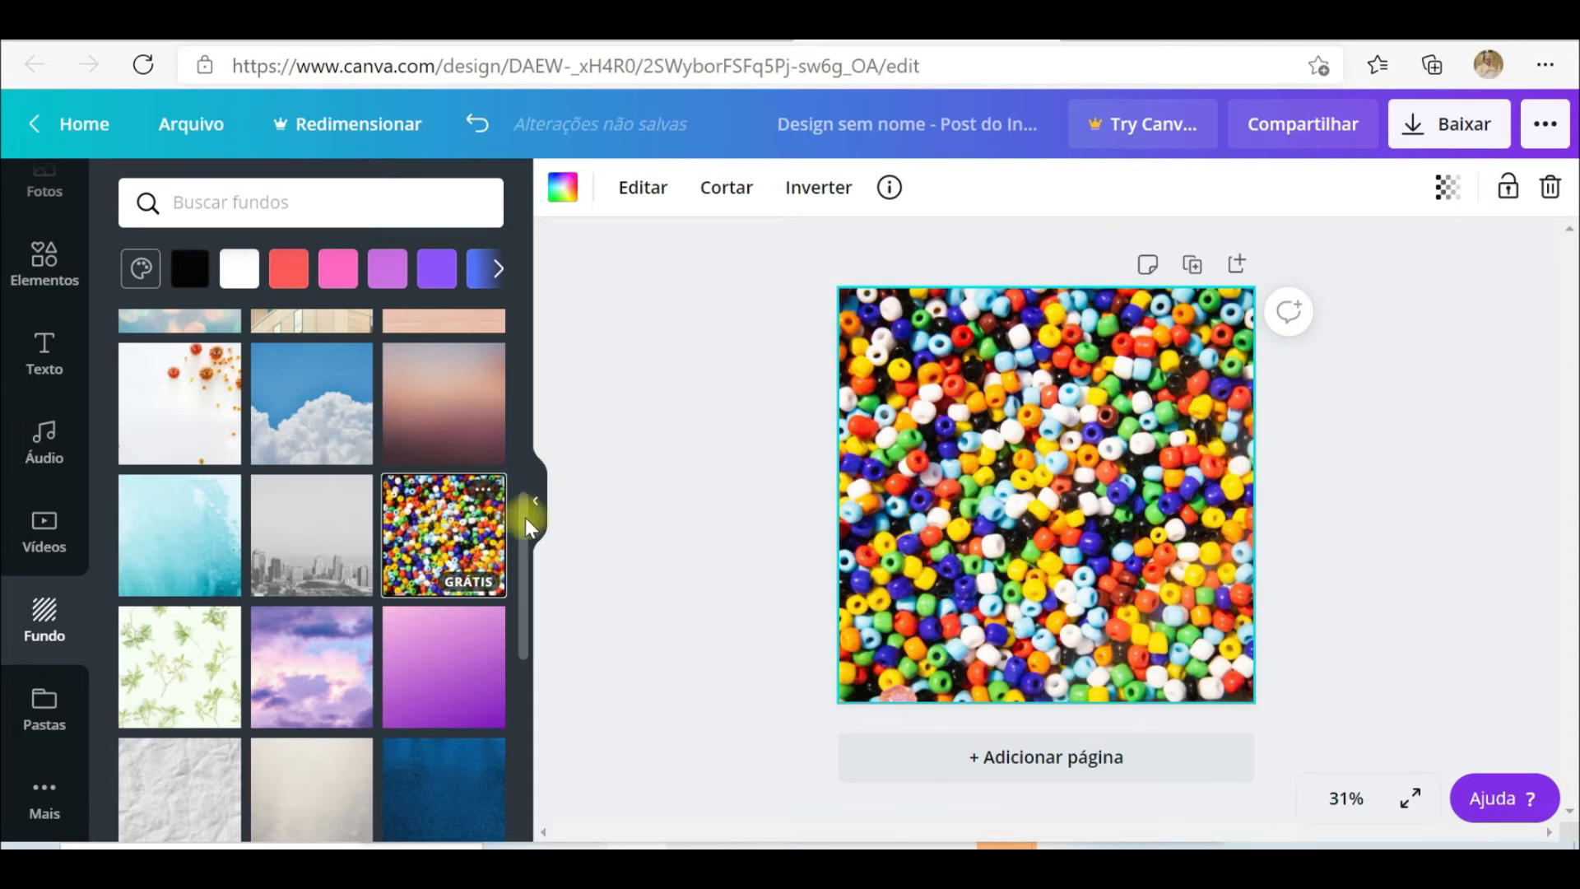
drag(522, 511, 505, 688)
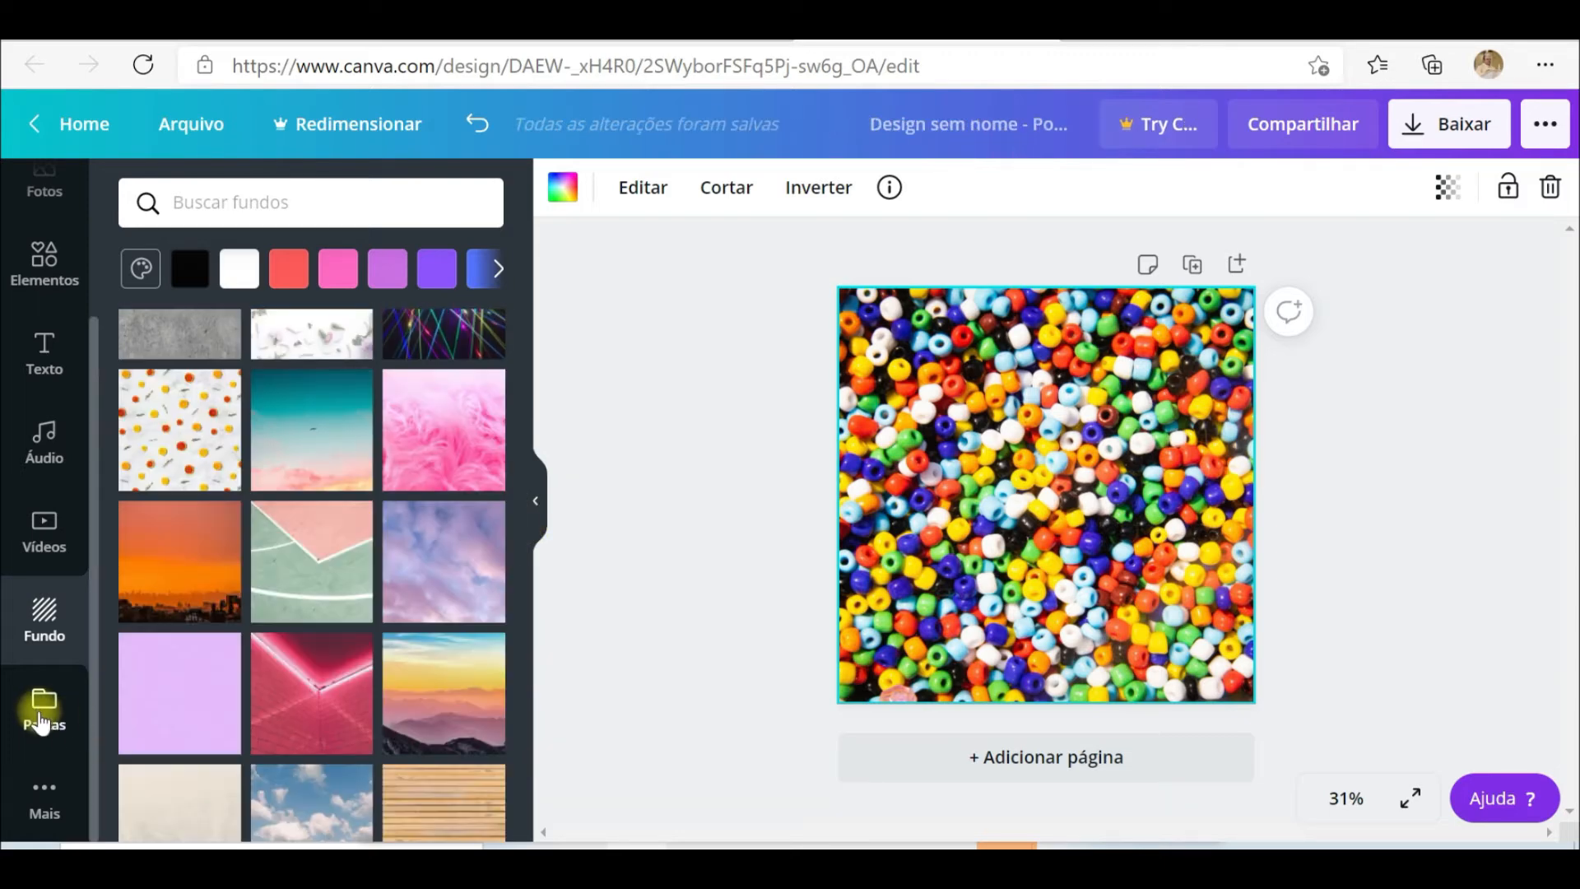
View the Pastas folders and the extra apps and integrations, and delete the bead background from the page.
click(43, 710)
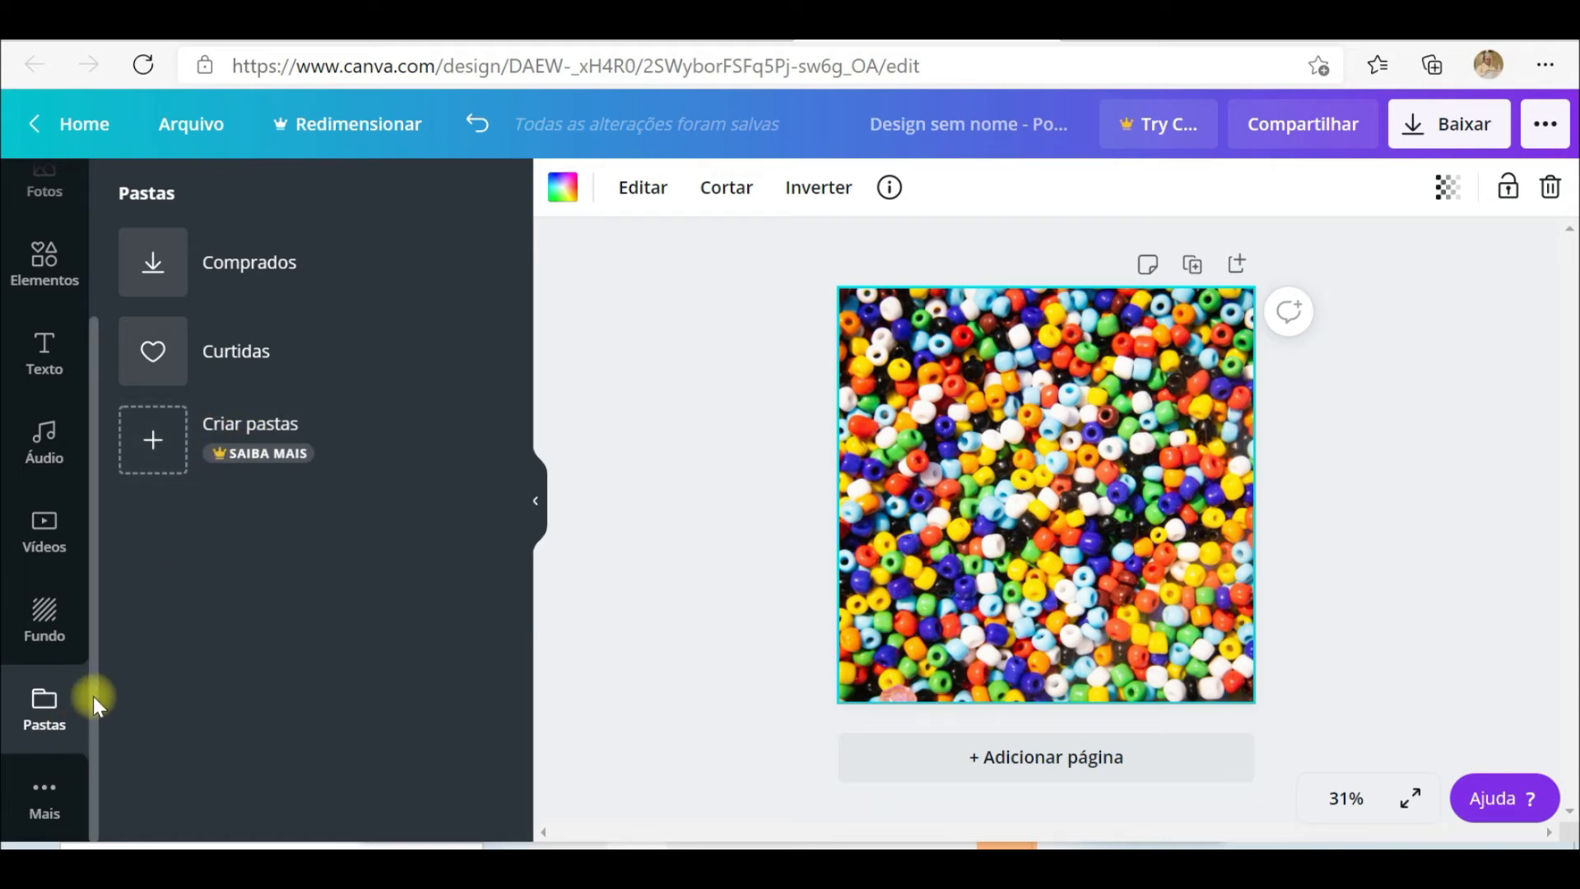
click(44, 791)
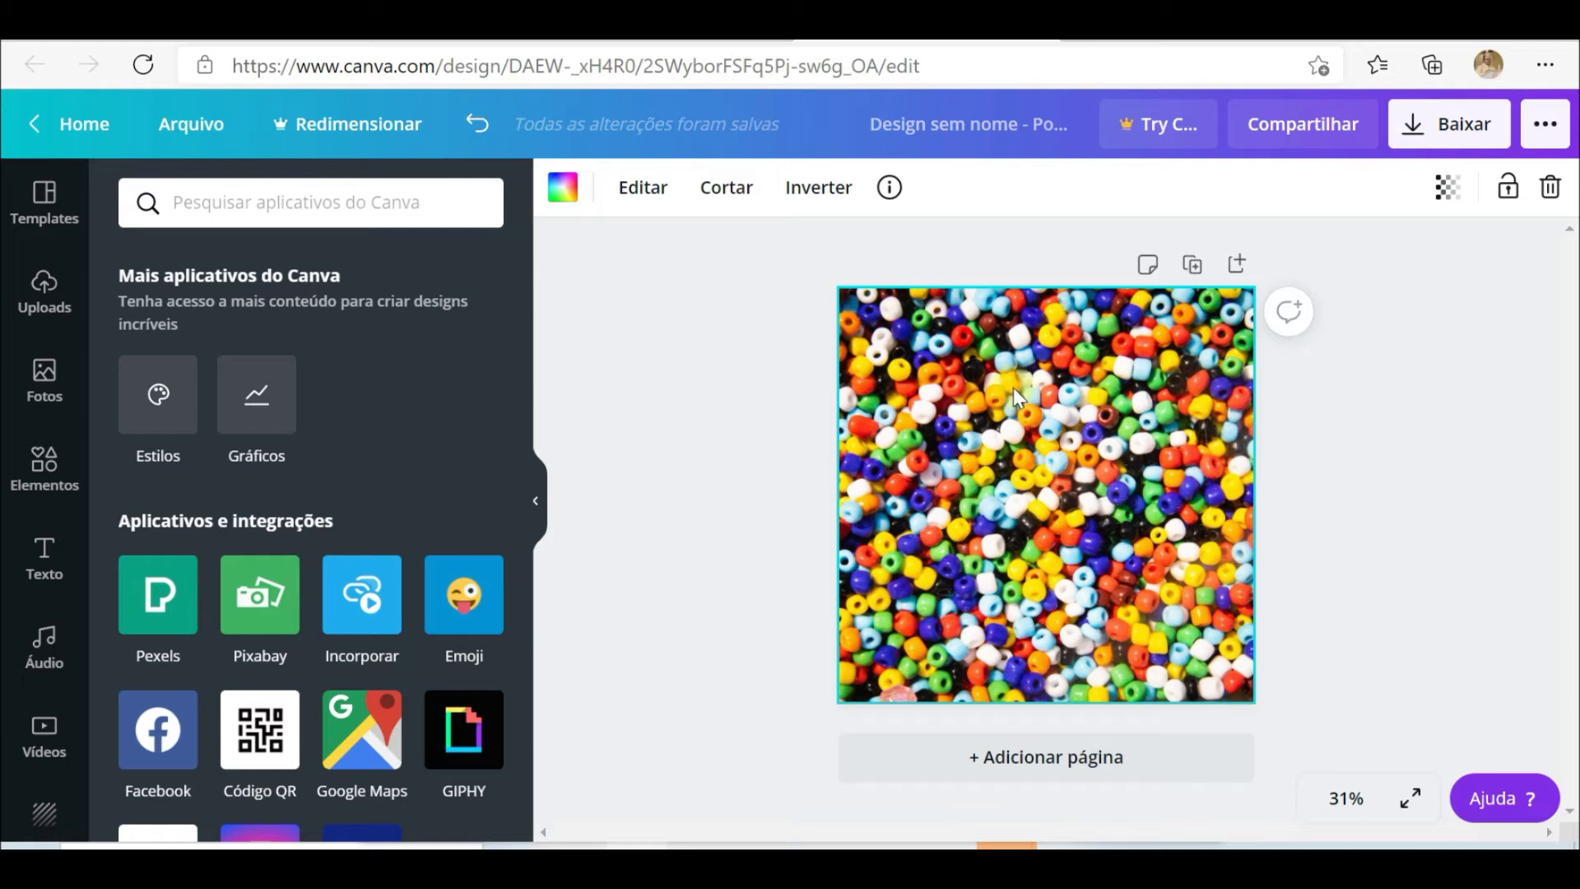
key(Delete)
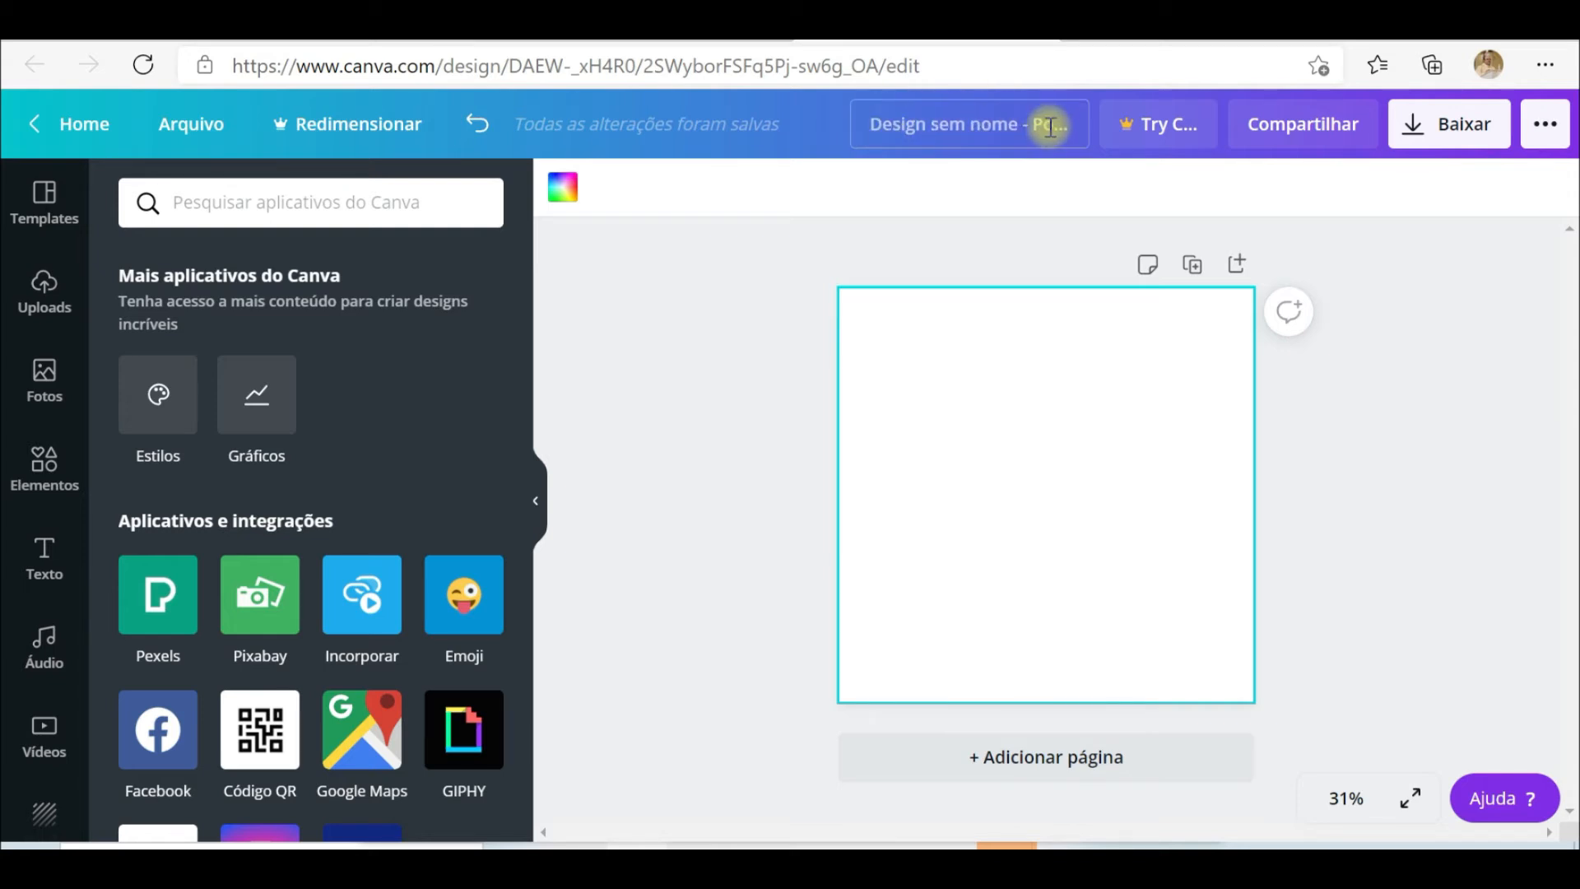
Rename the design as "teste 1 OFICINA".
click(997, 125)
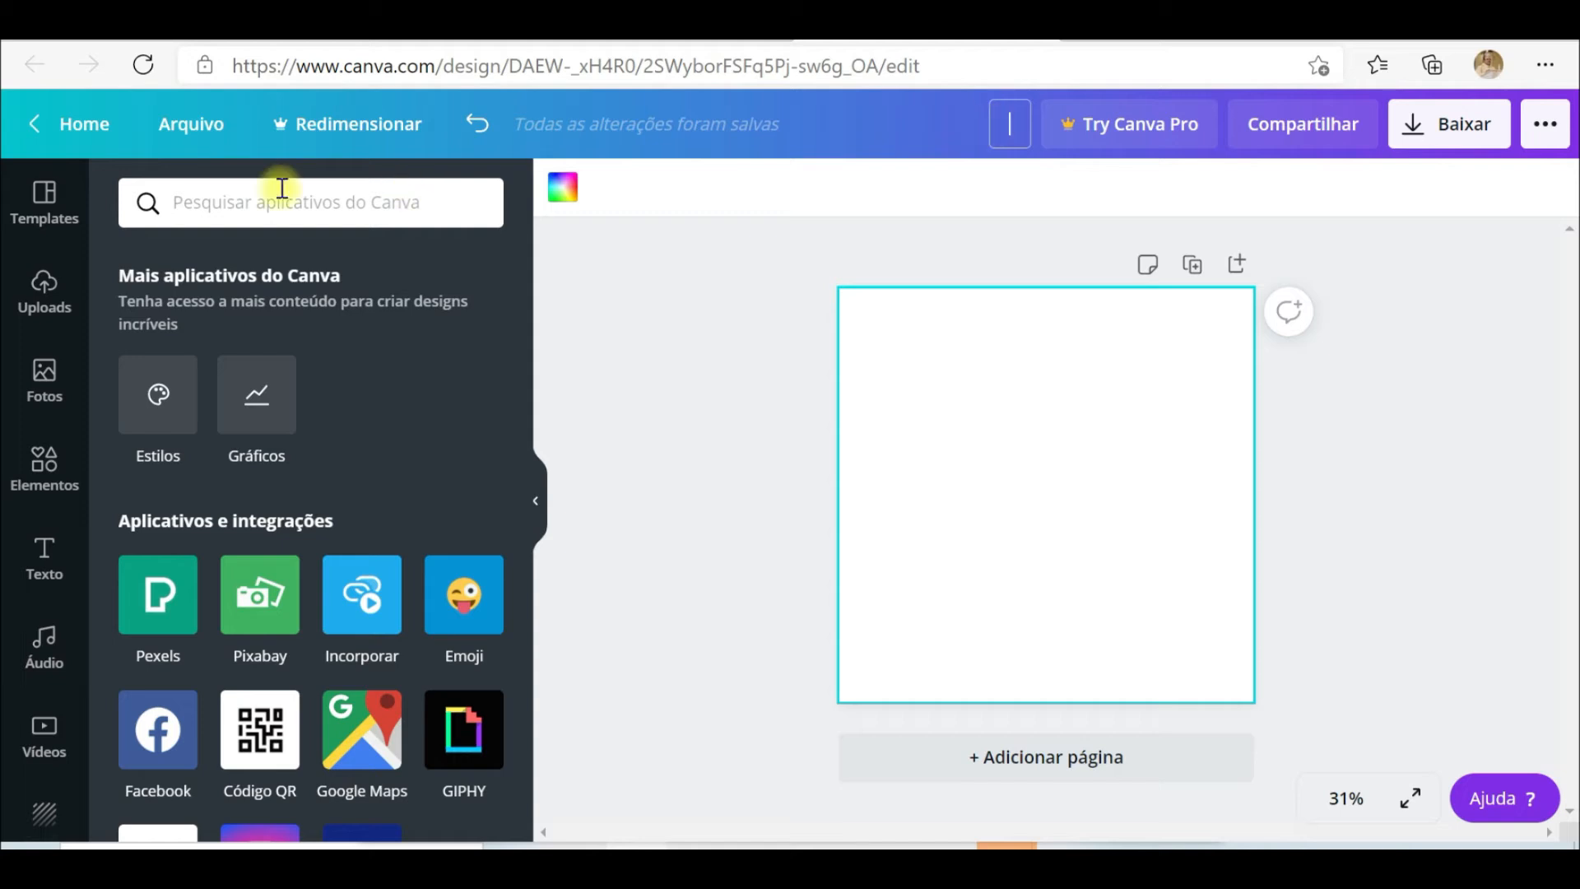
click(69, 208)
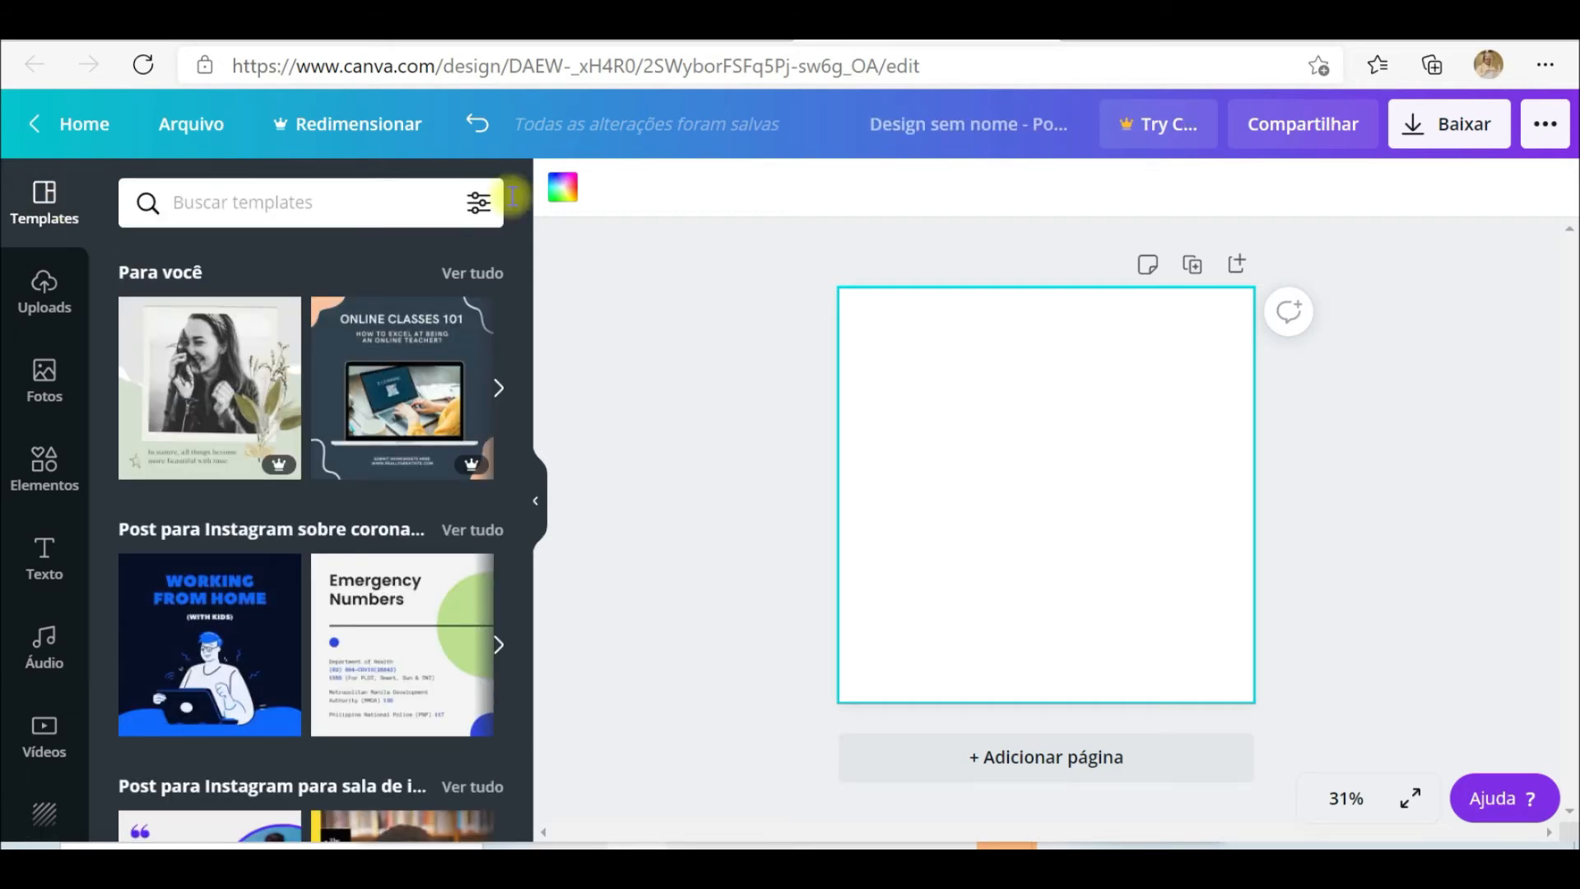
click(931, 127)
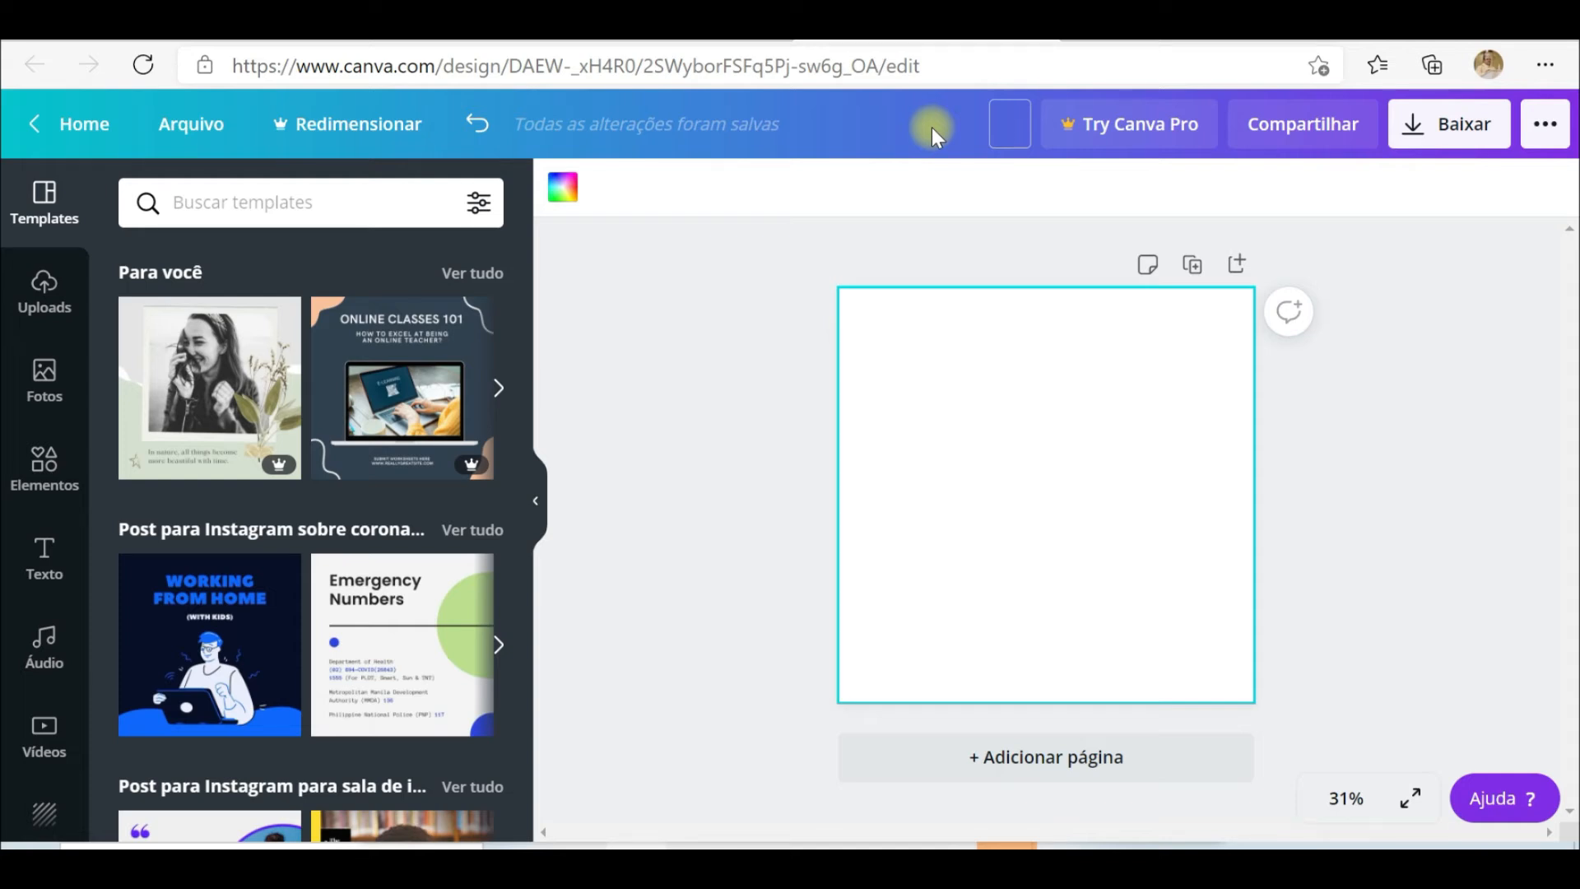
text(teste 1 OFICINA)
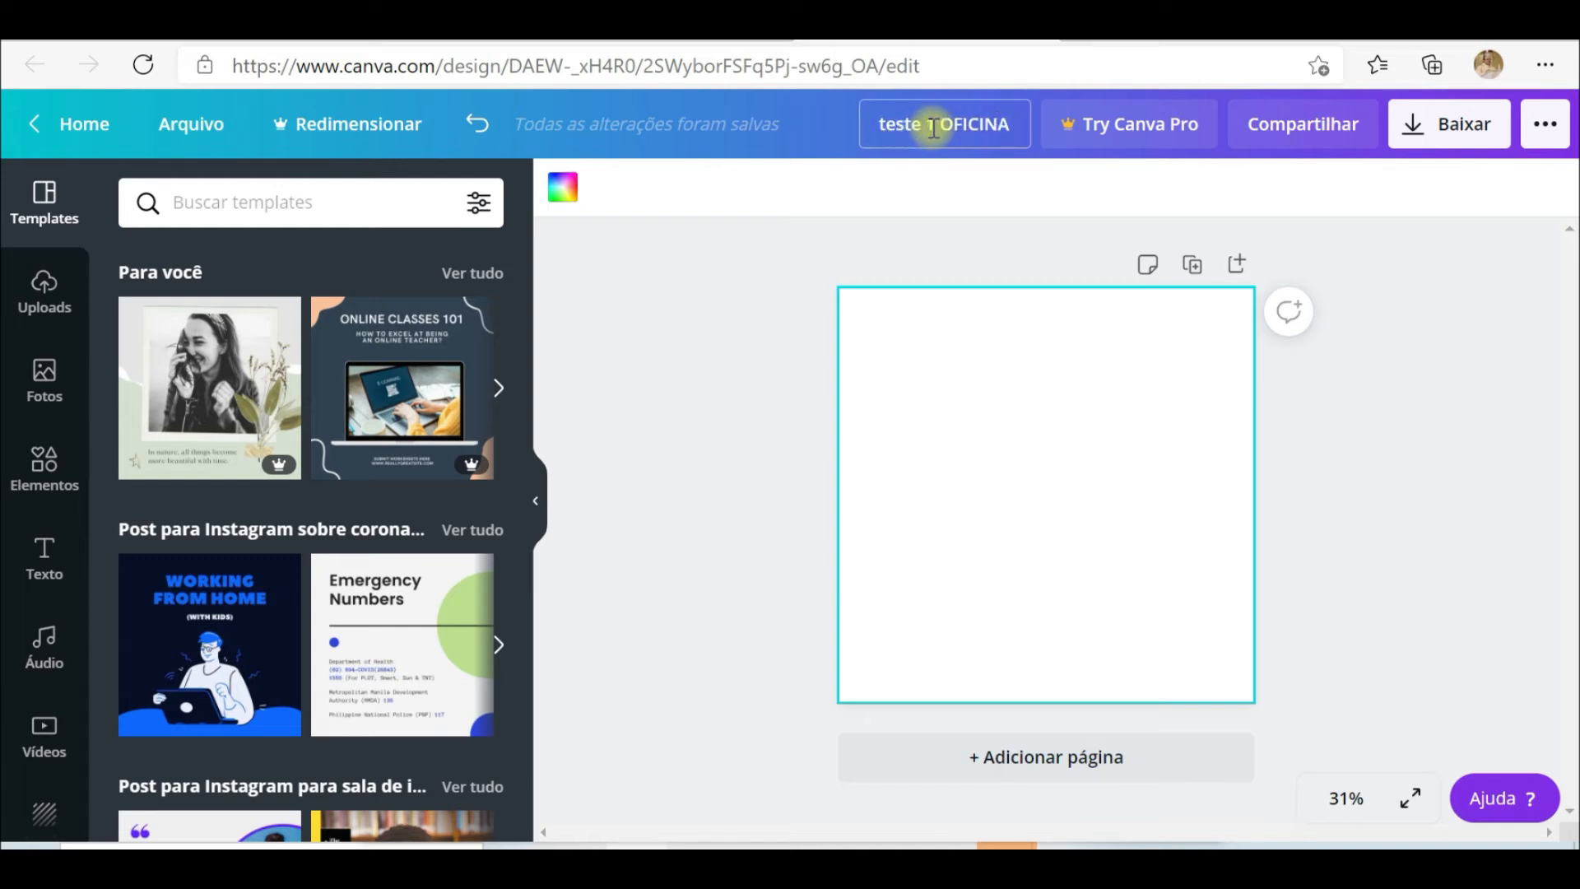
click(1130, 428)
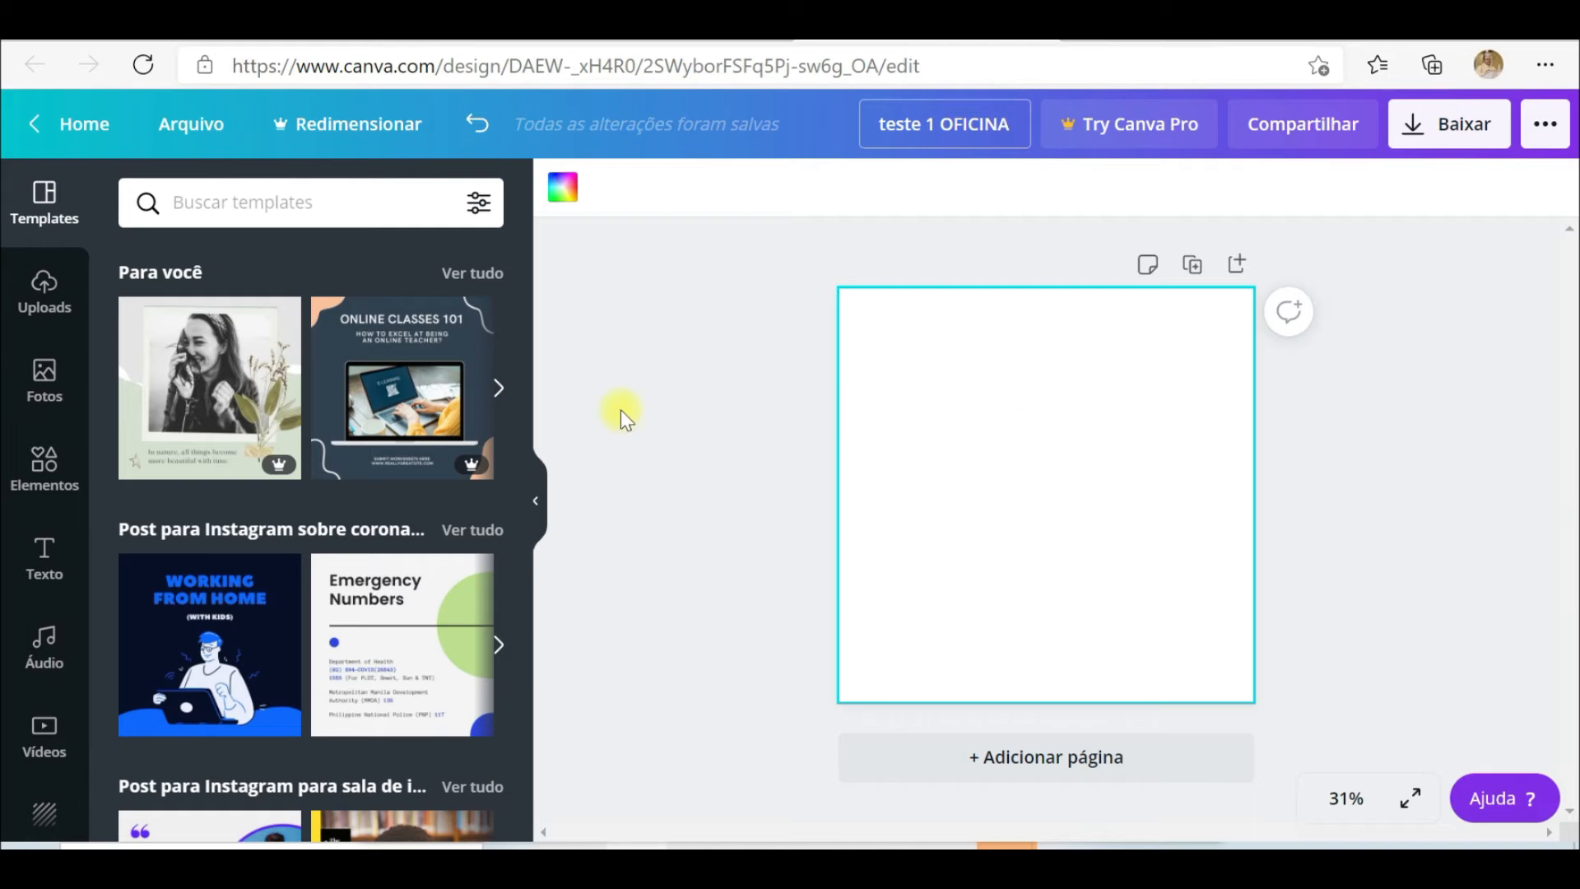
Add the free photo of a coffee cup with a newspaper and pink flowers from the "café" results to the page.
click(54, 380)
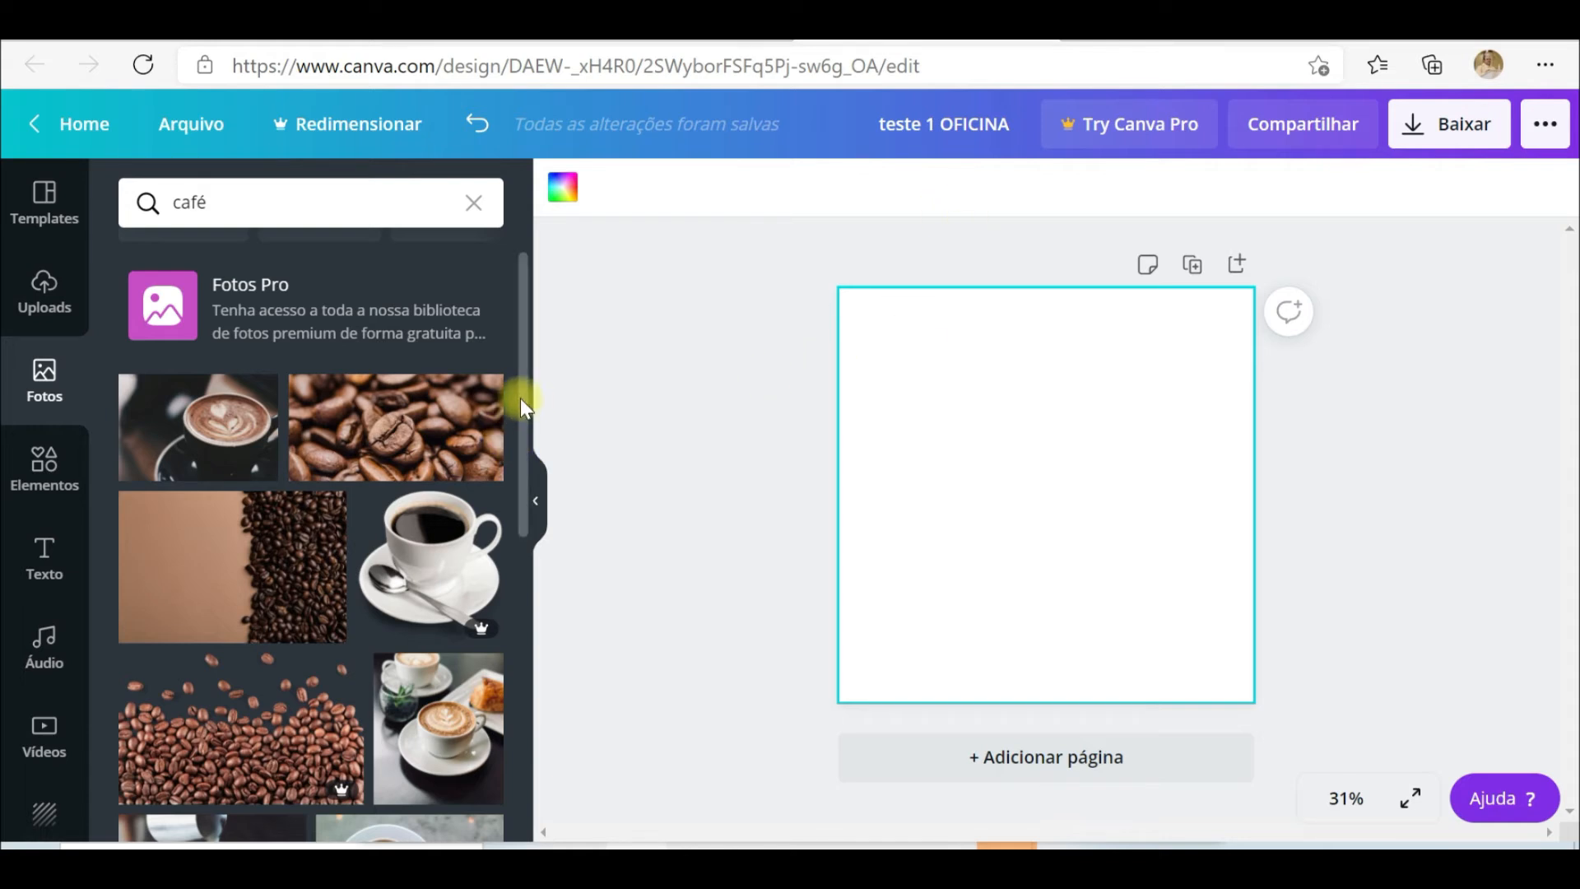
scroll(520, 399, down, 3)
scroll(525, 522, down, 3)
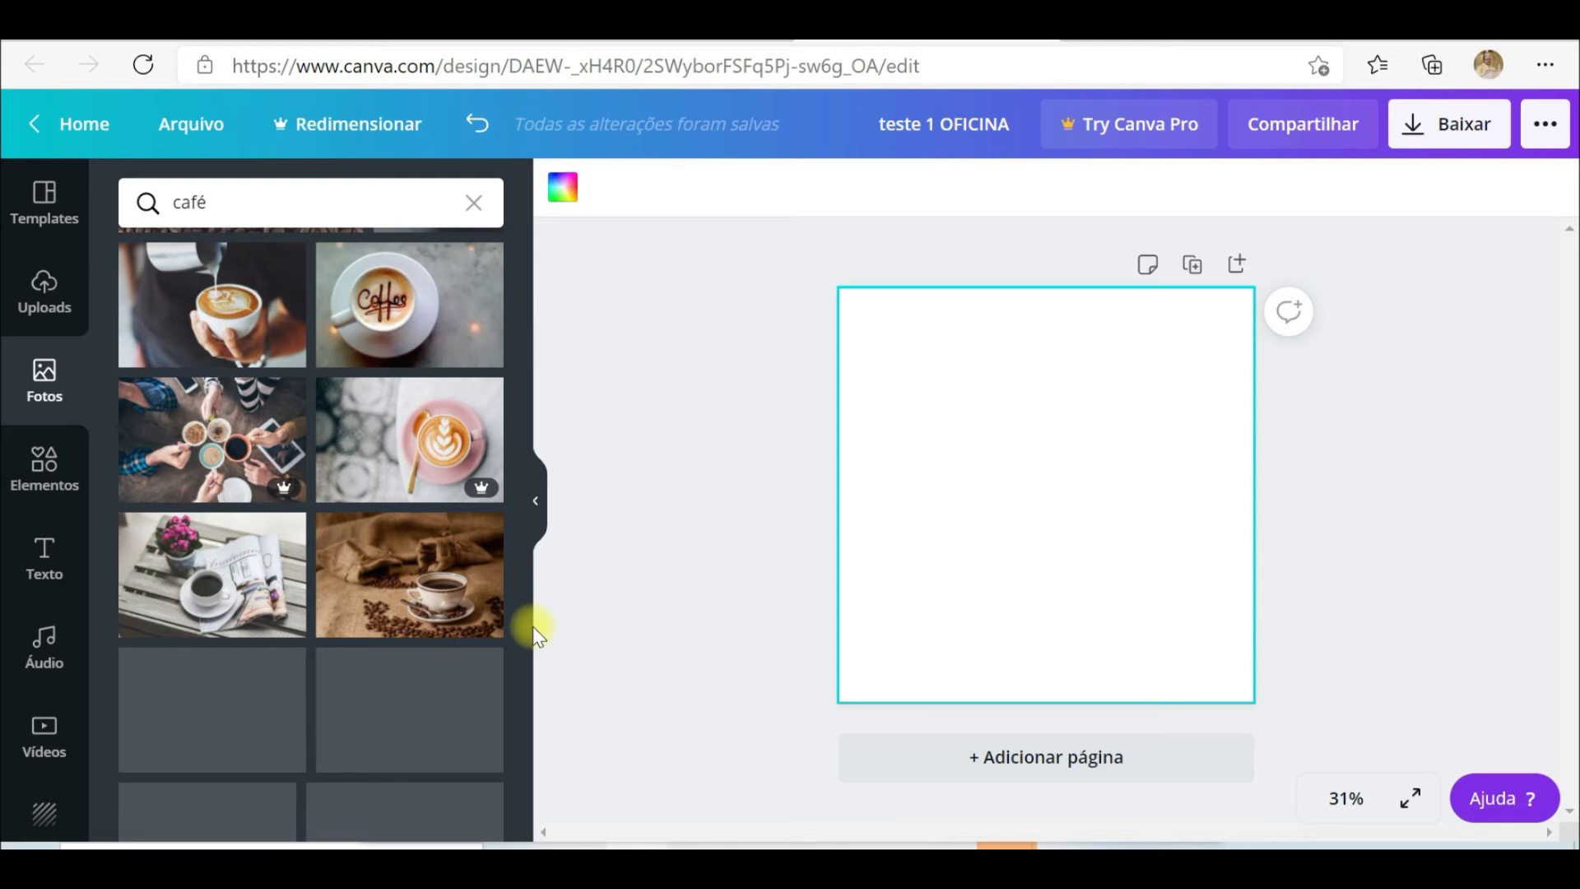
click(149, 579)
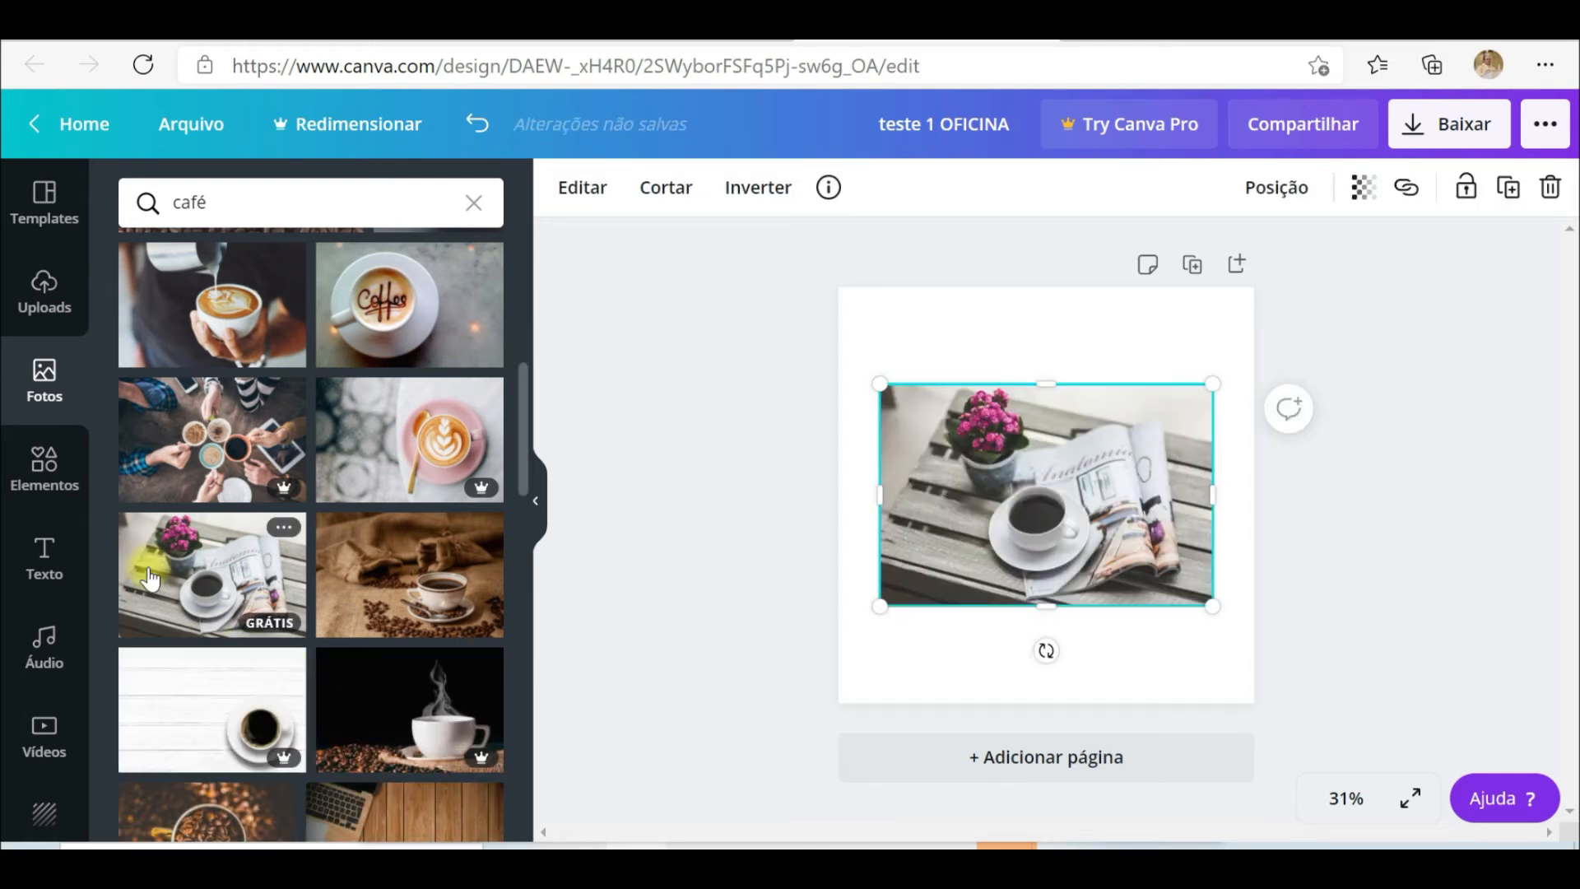
Enlarge the newspaper coffee photo to the page's full width, 1080 by 720, and delete it from the page.
drag(1004, 502, 961, 528)
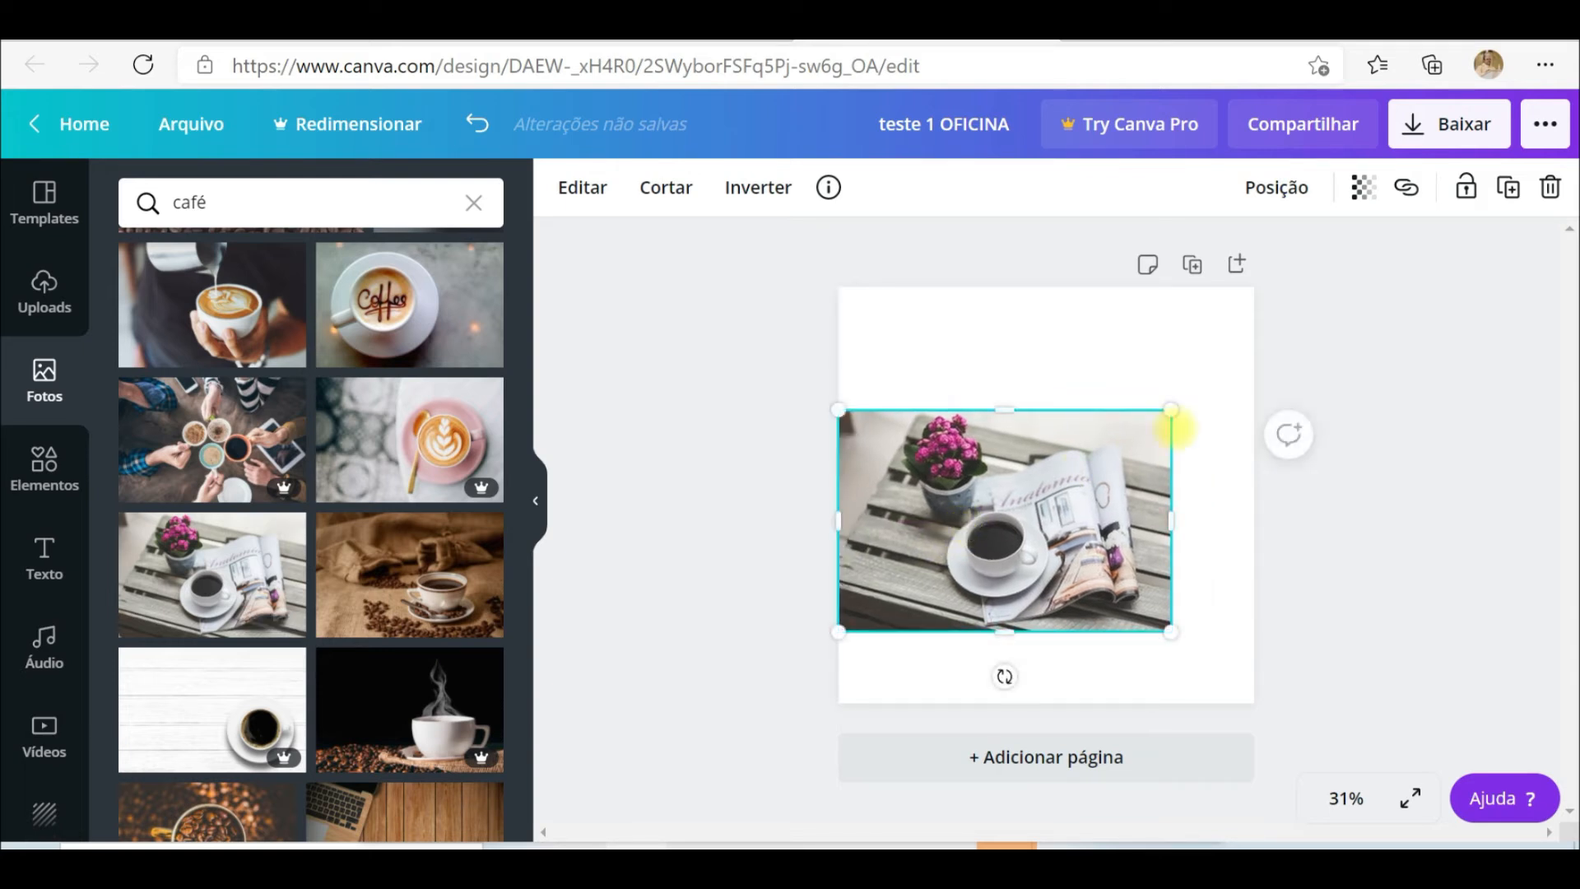
drag(1182, 410, 1266, 385)
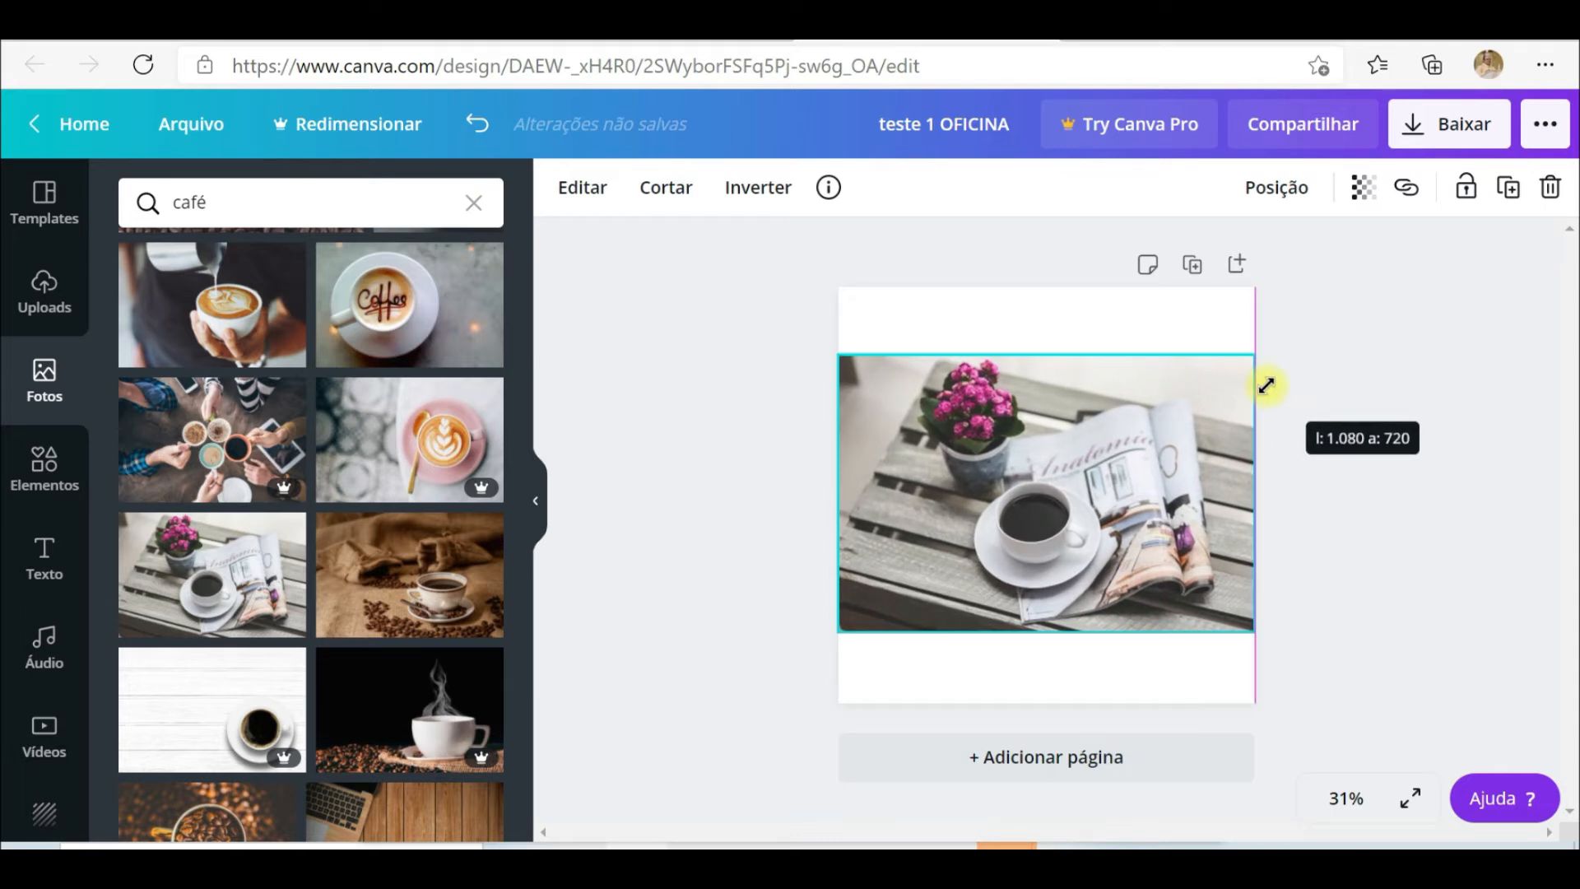
drag(1265, 385, 1265, 385)
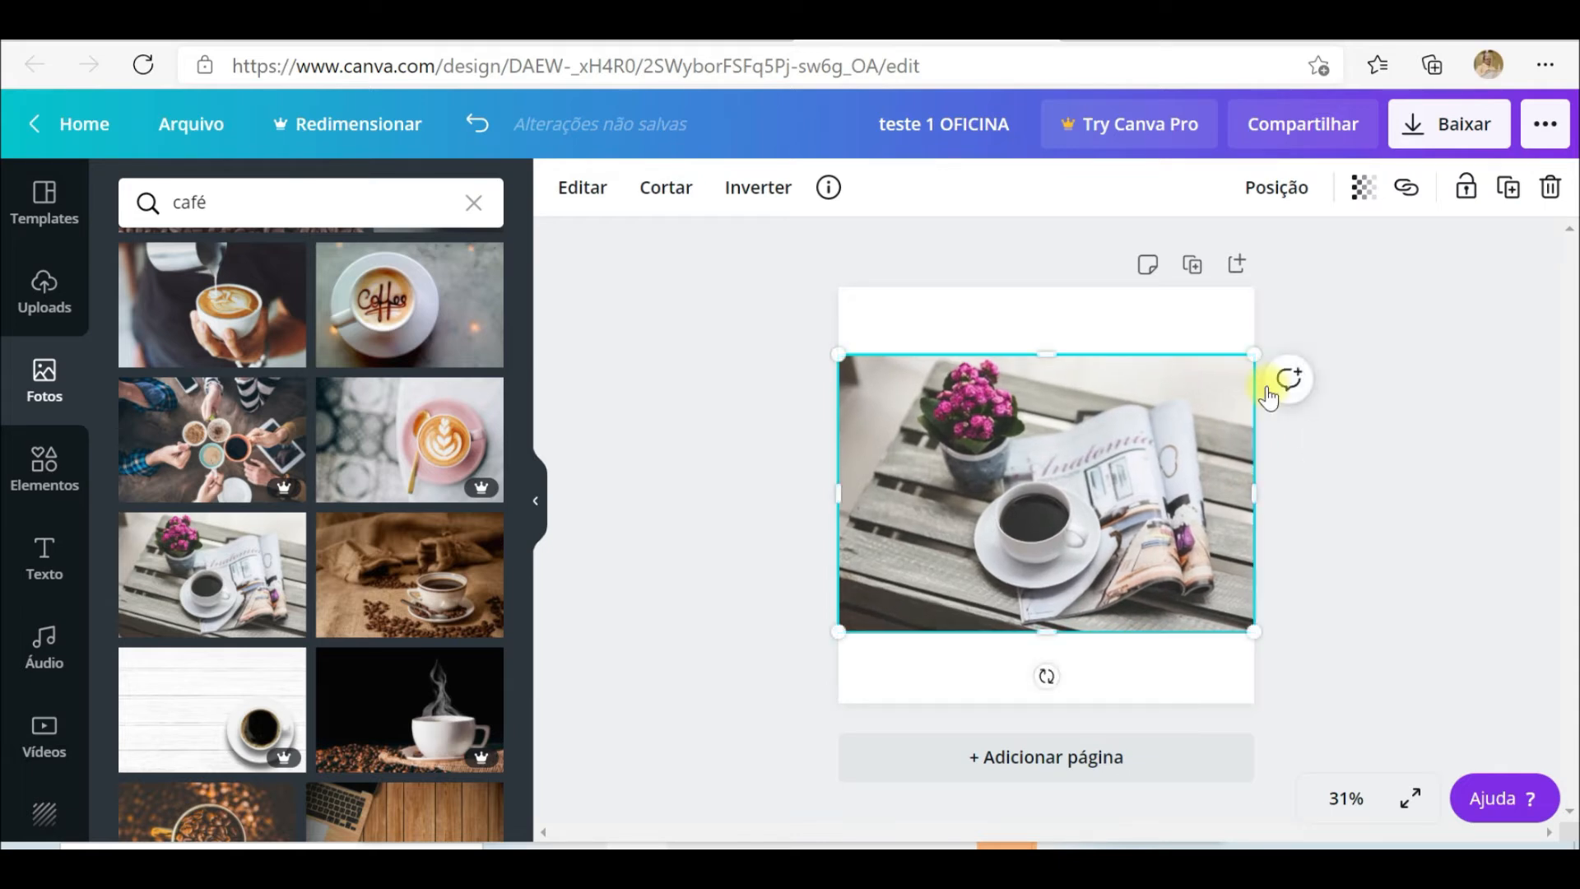
click(1414, 363)
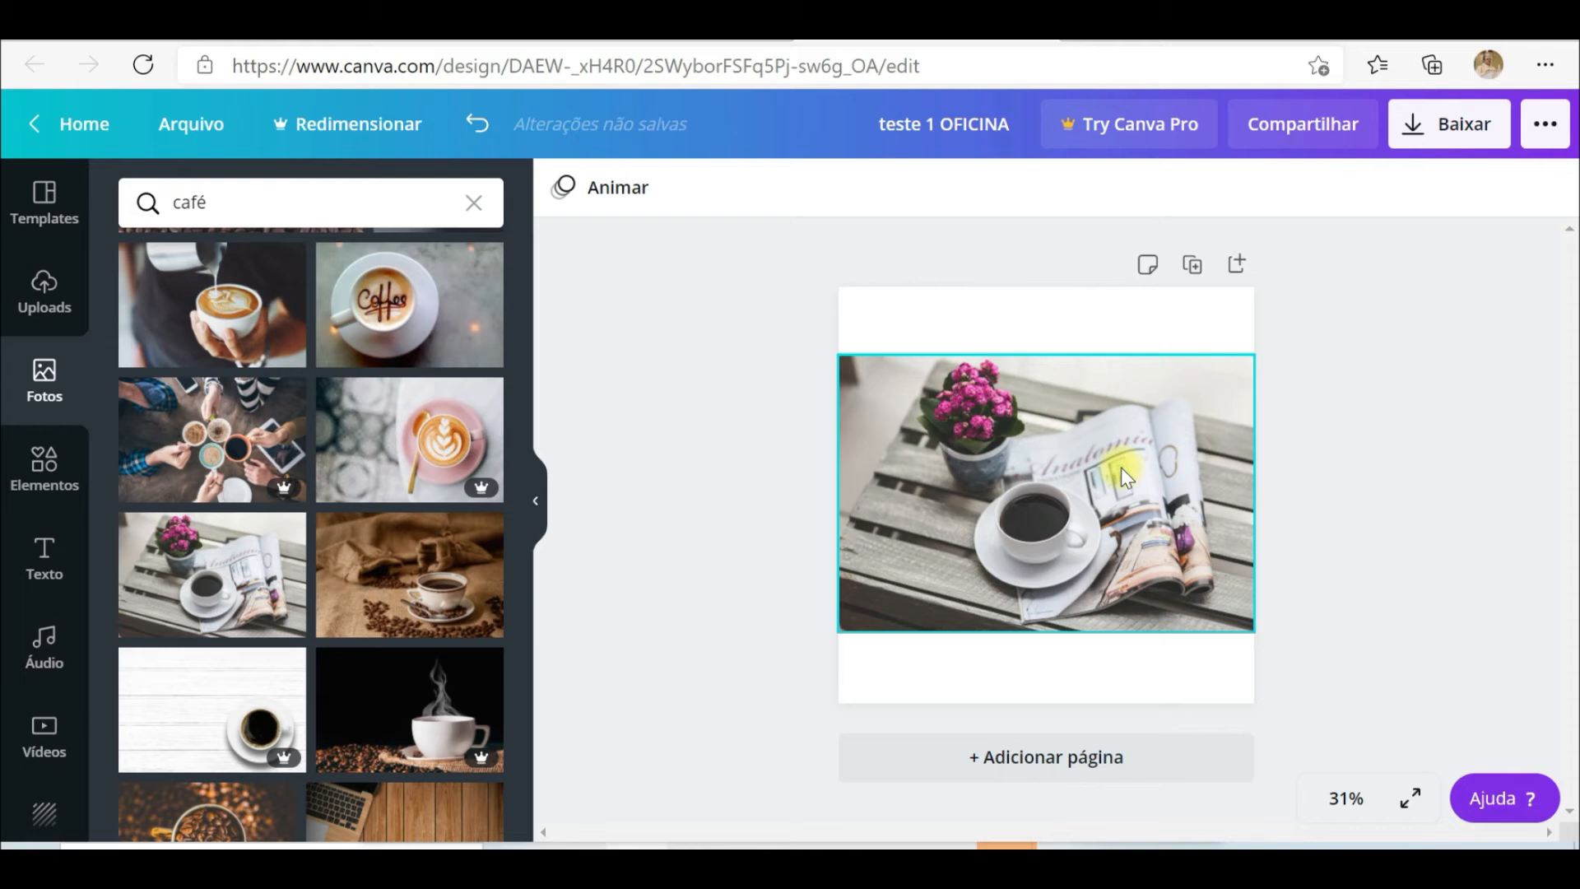
click(977, 476)
key(Delete)
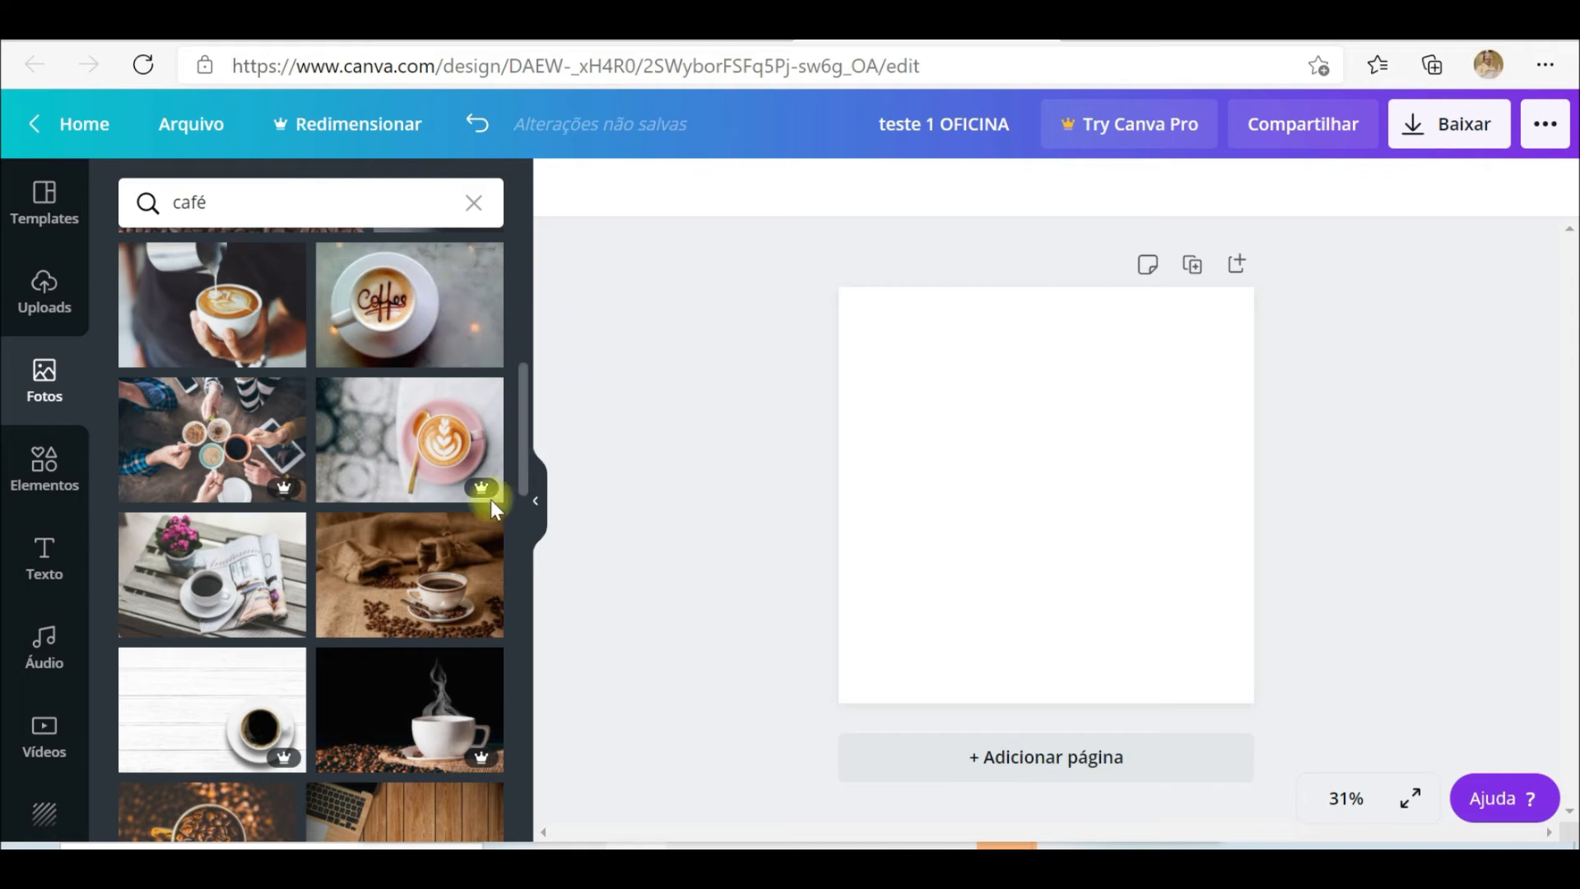
Try the steaming cup photo on black and the free photo of a laptop and coffee on a wooden desk on the page.
click(404, 717)
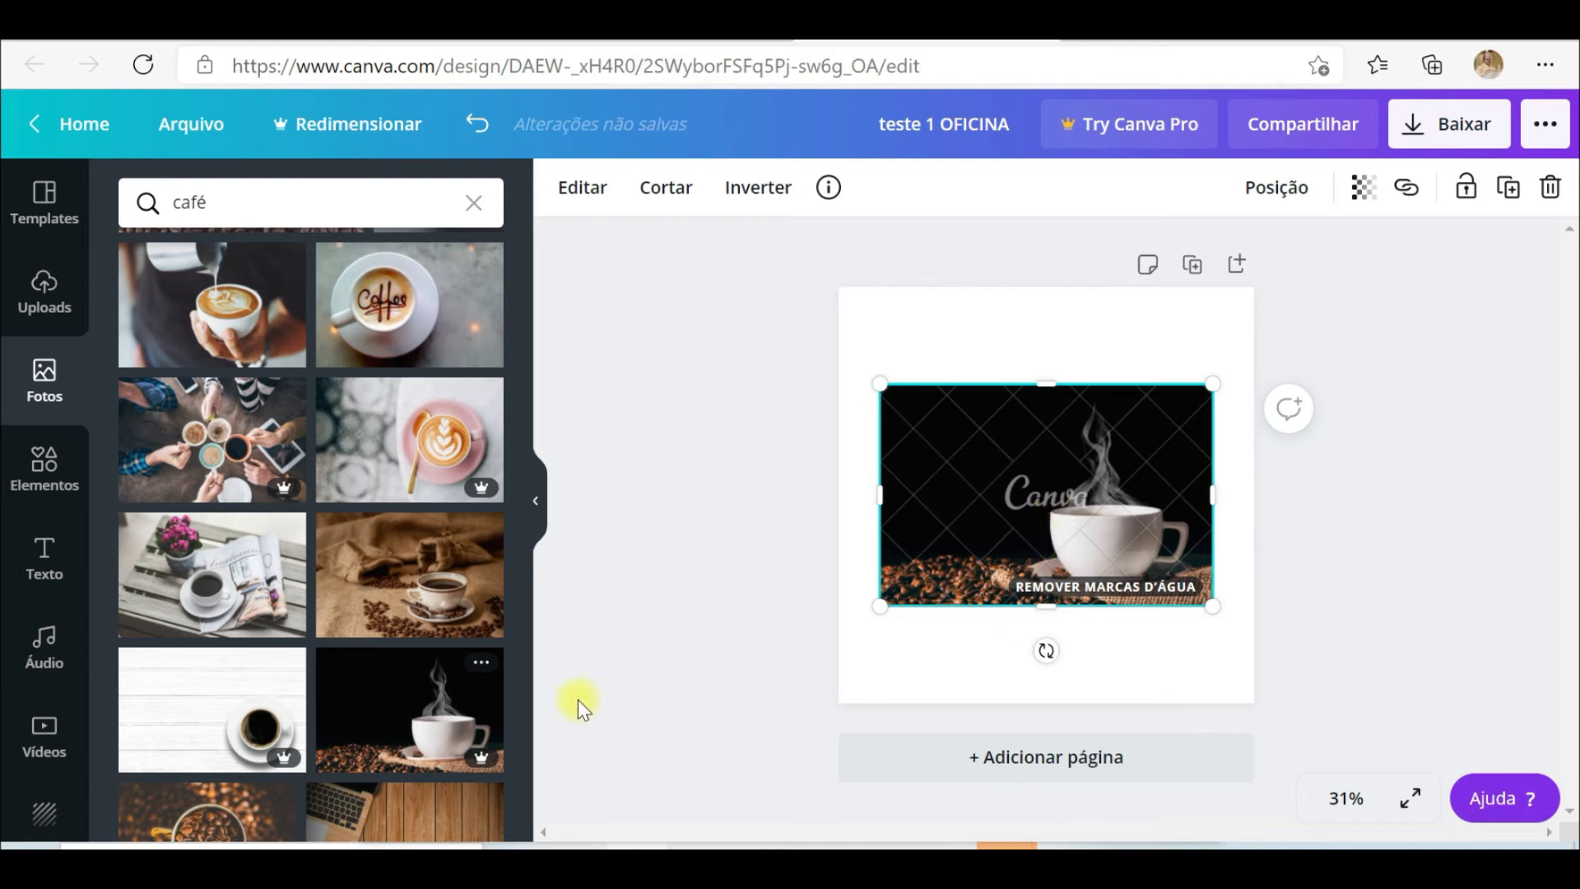
key(Delete)
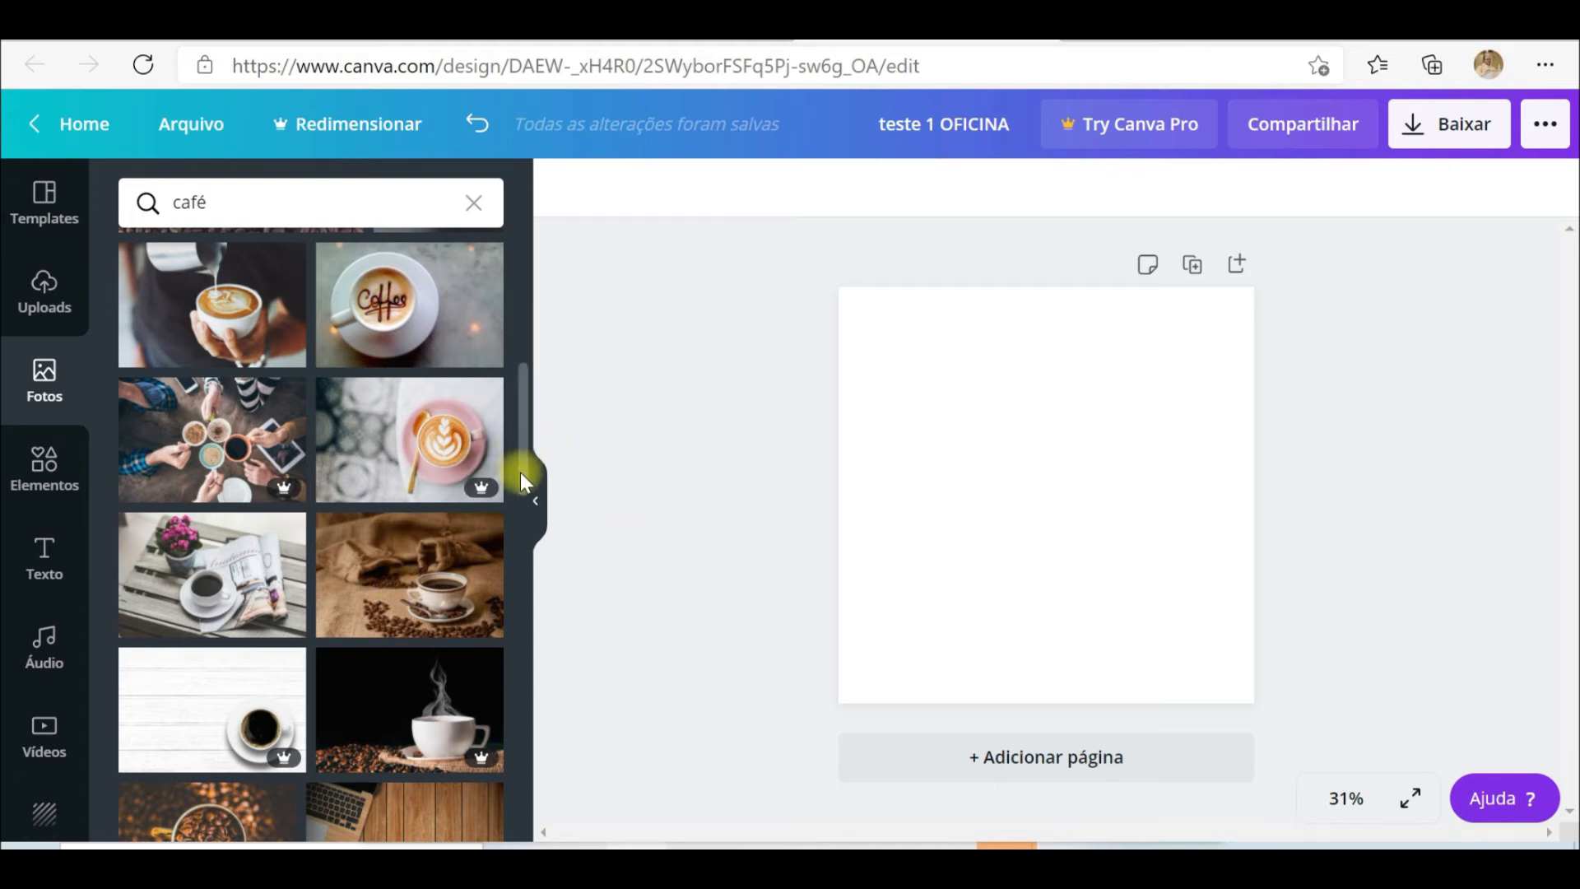
drag(520, 461, 521, 530)
click(395, 523)
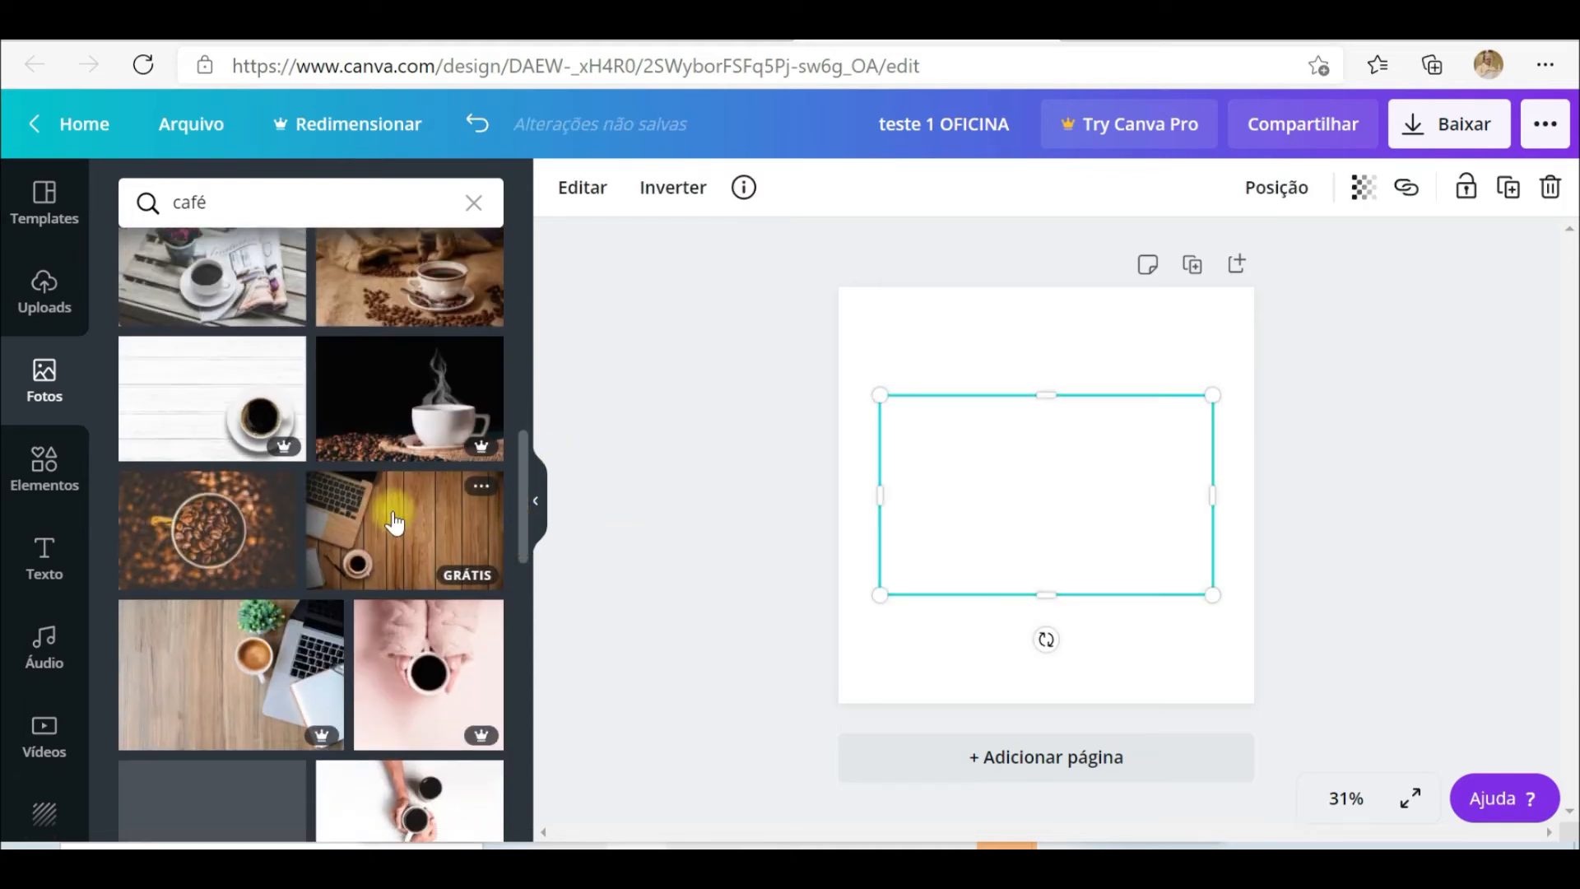
drag(1079, 545, 1049, 639)
key(Delete)
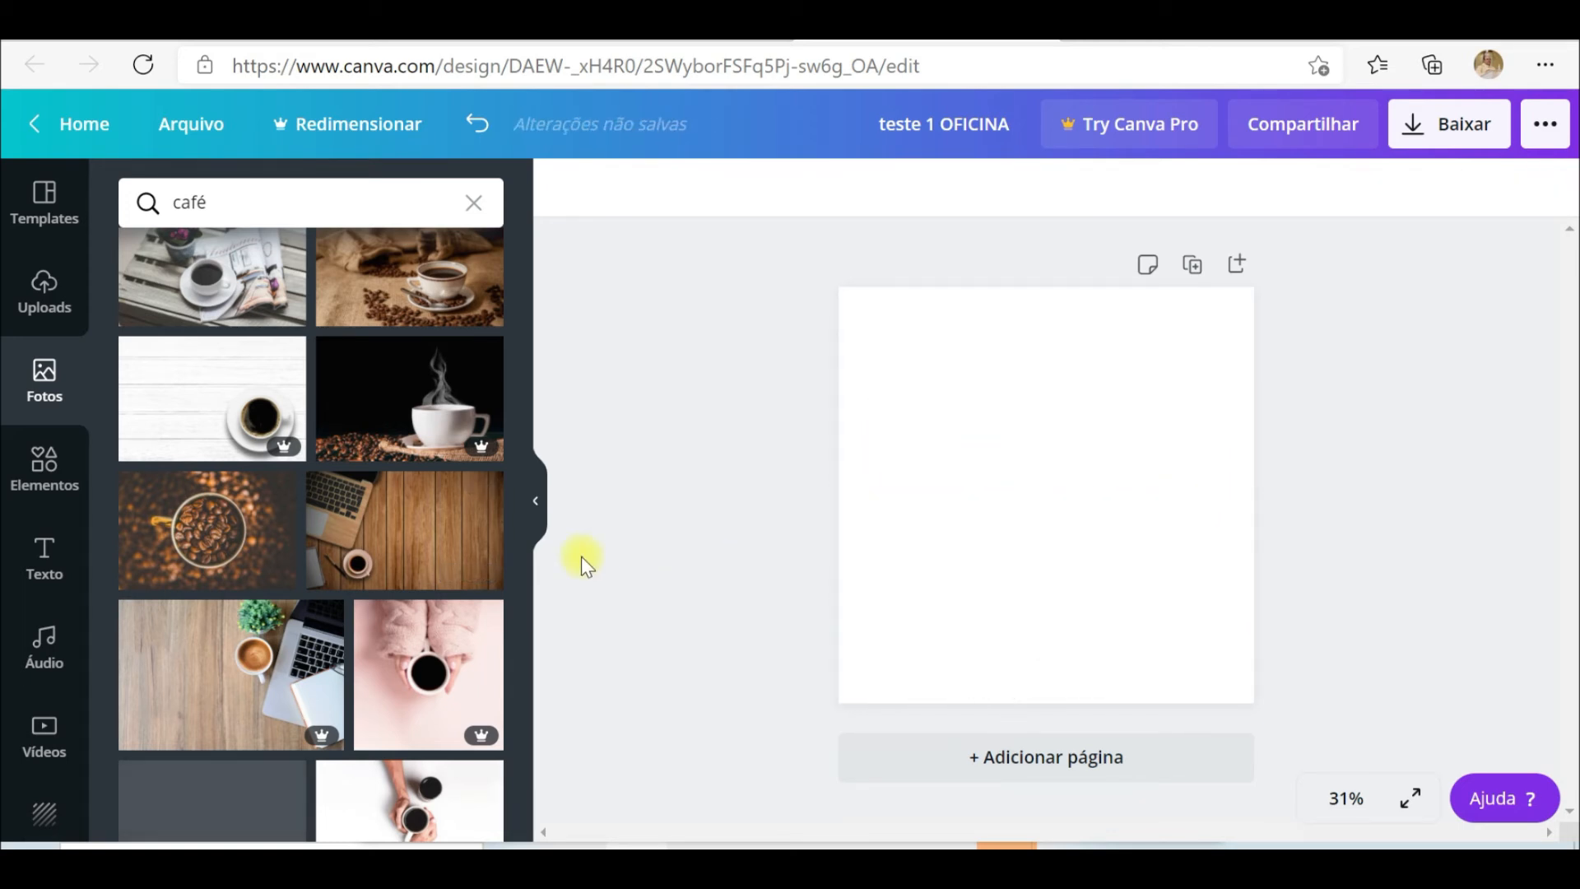
Try the free photo of hands holding coffee cups on a white background near the top of the page.
drag(522, 497, 522, 555)
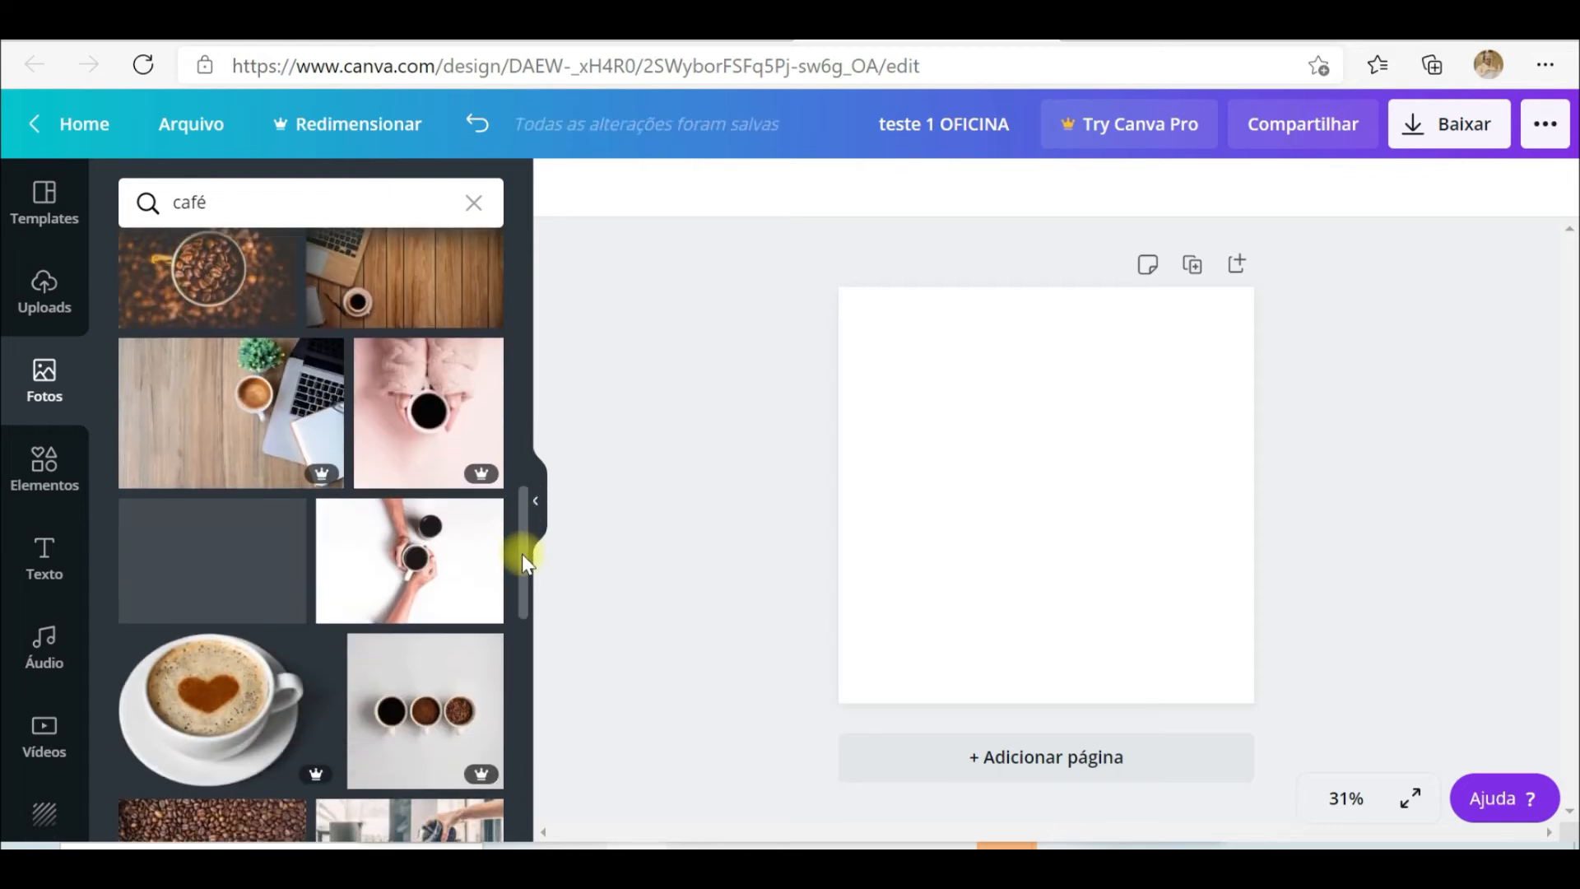
click(384, 578)
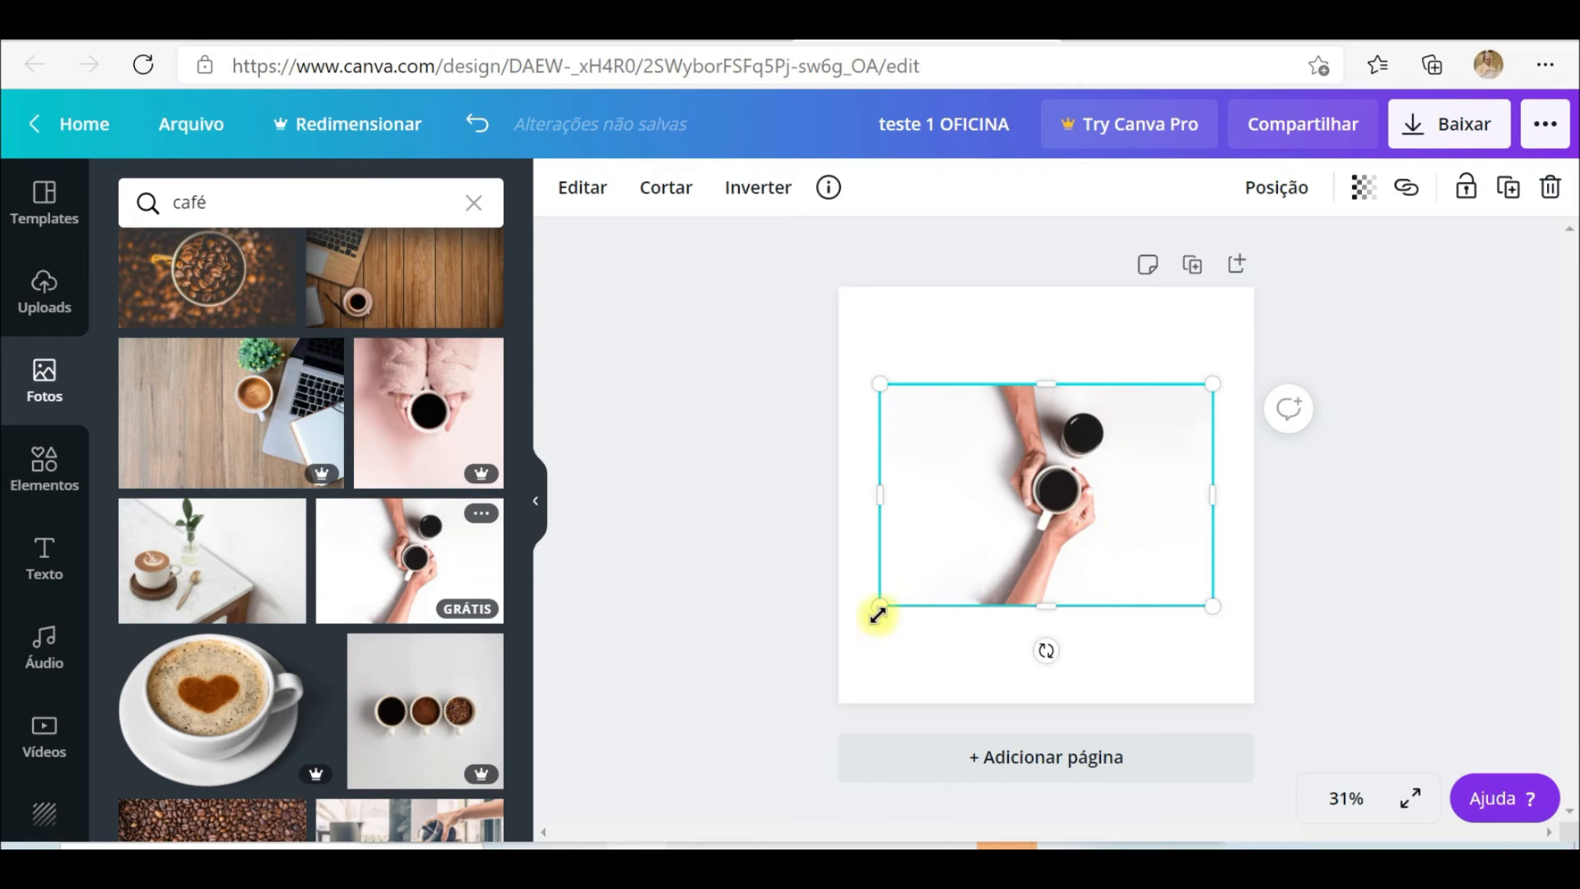
drag(1024, 525, 1020, 469)
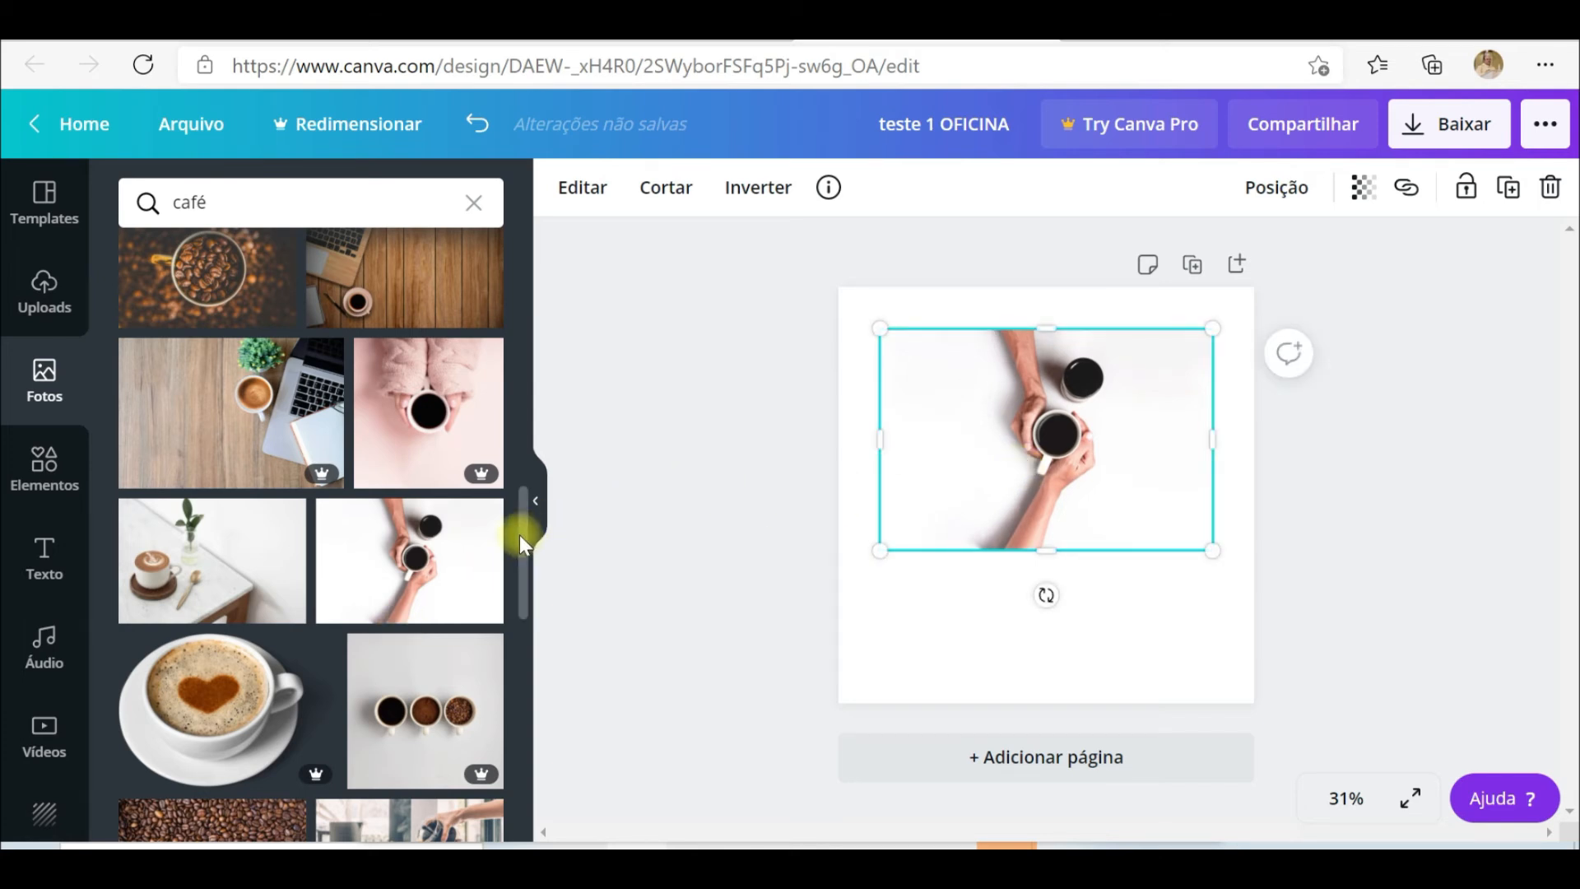
drag(520, 535, 515, 278)
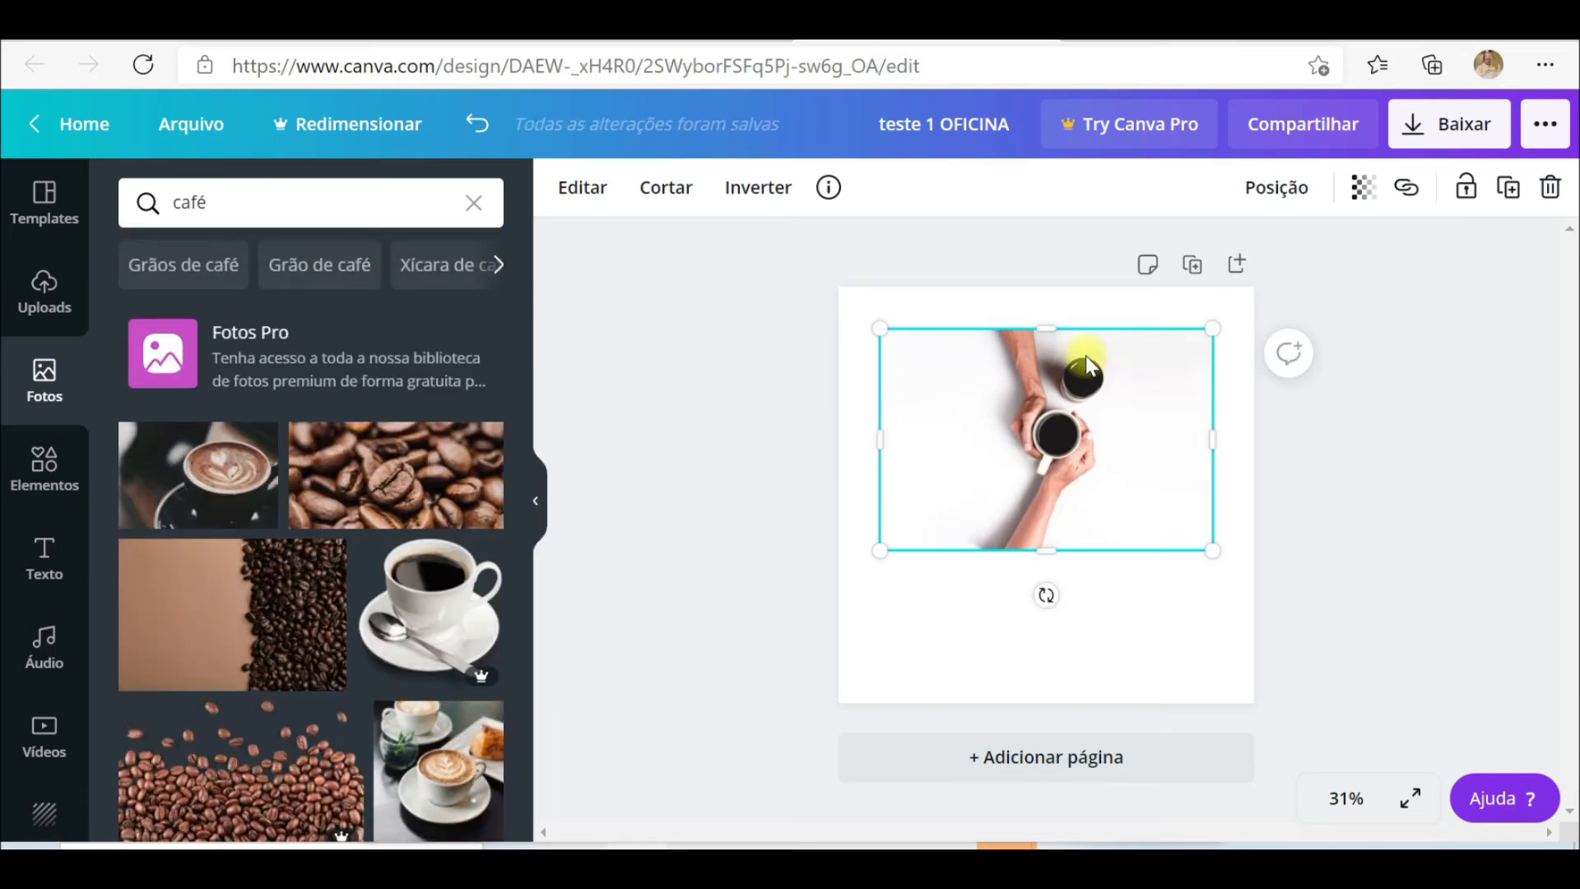
key(Delete)
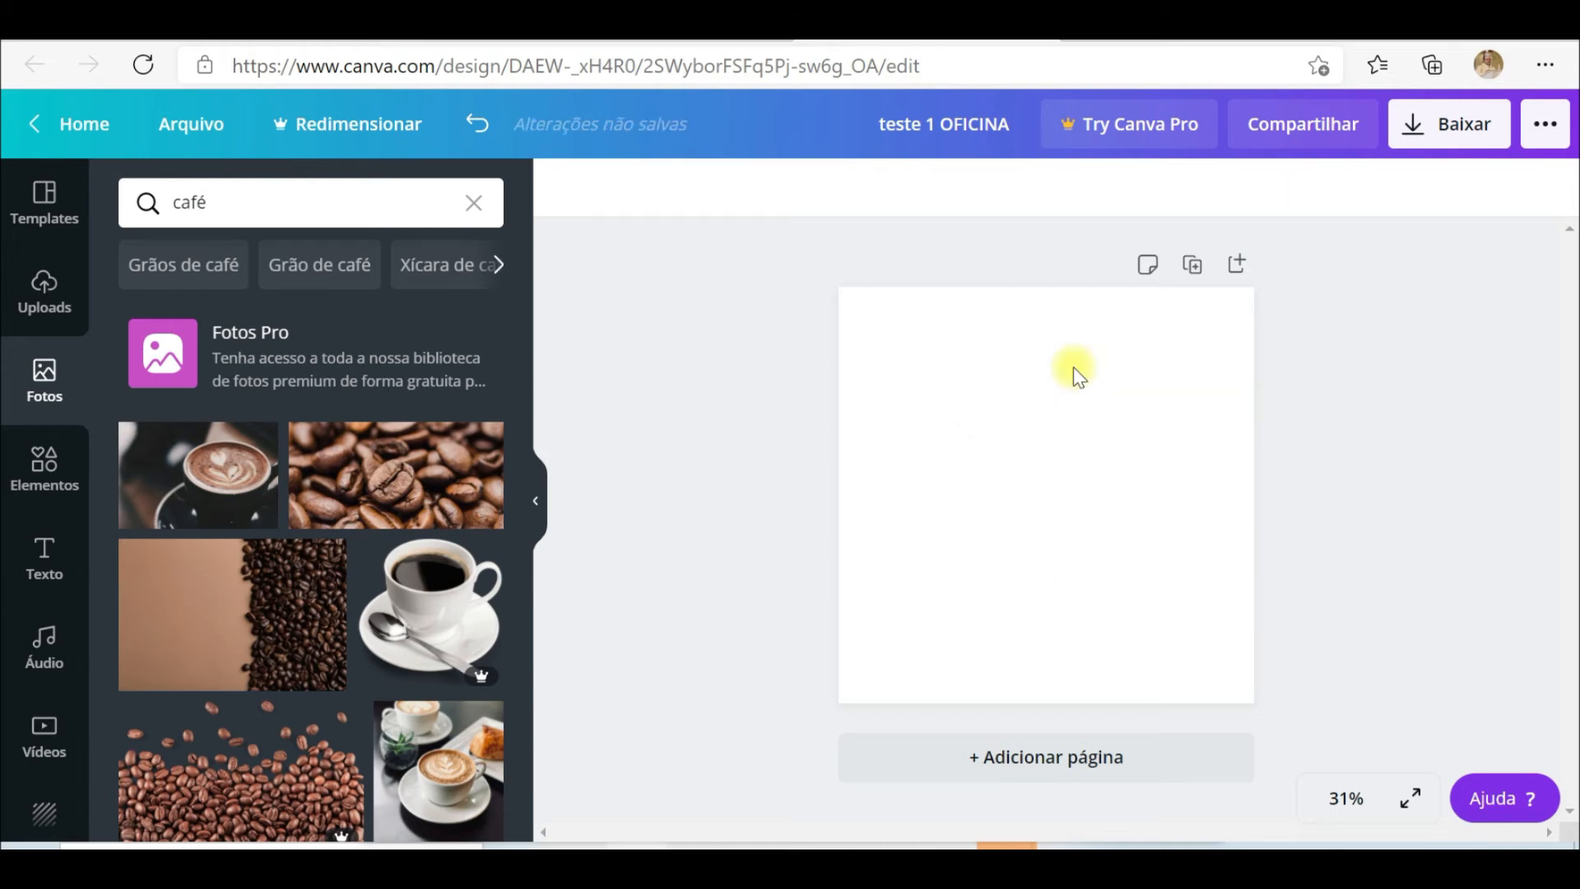
Add the free photo of coffee beans beside a plain brown area and stretch it to cover the whole page.
click(285, 591)
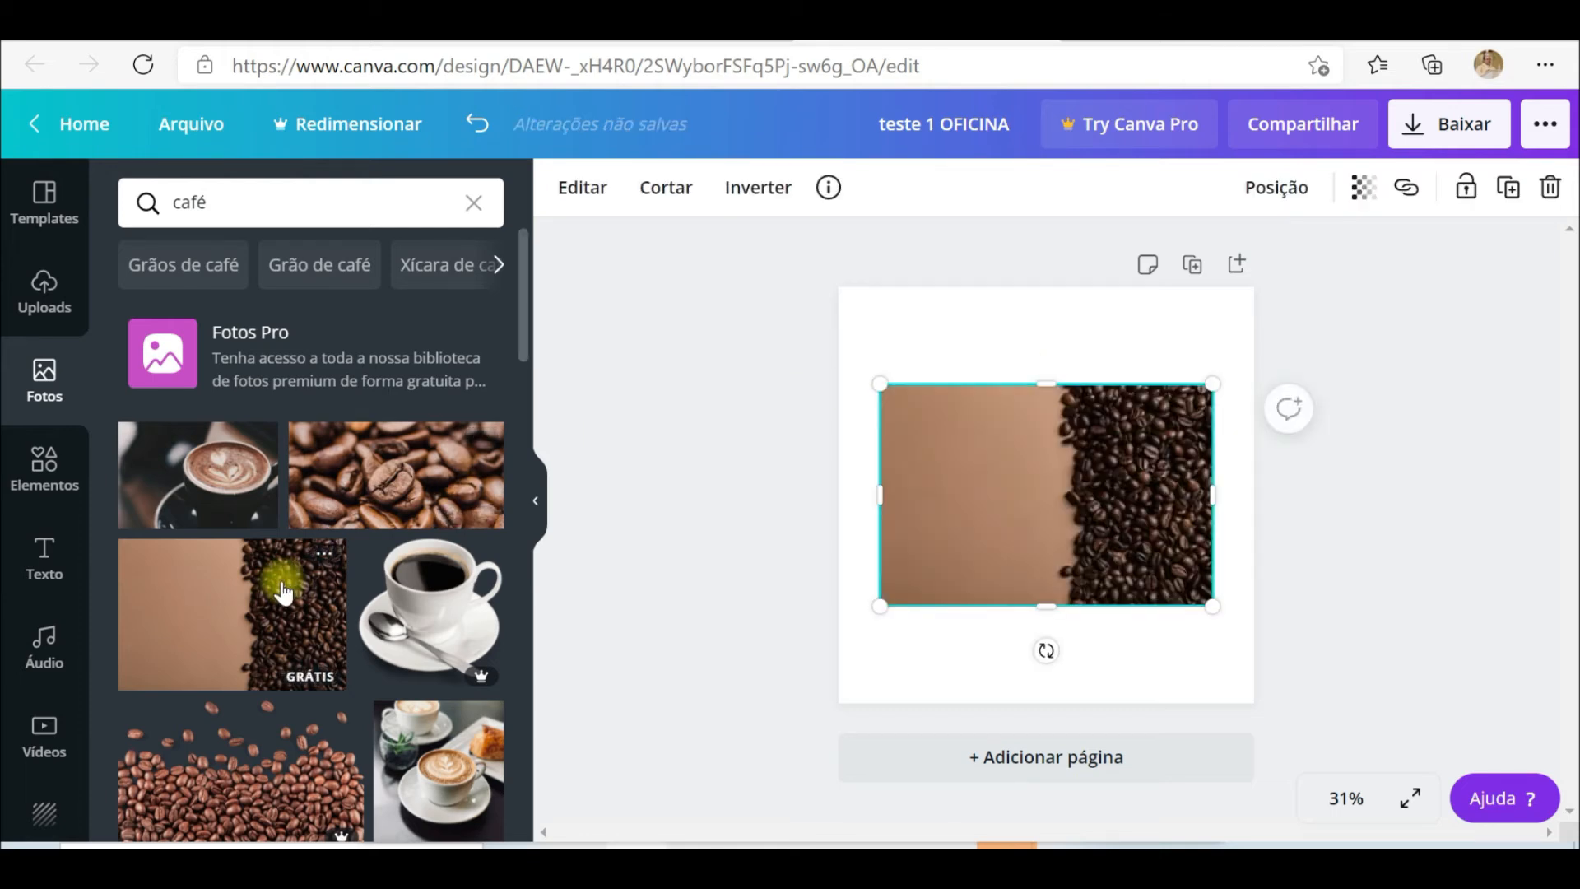
drag(1063, 565, 1115, 661)
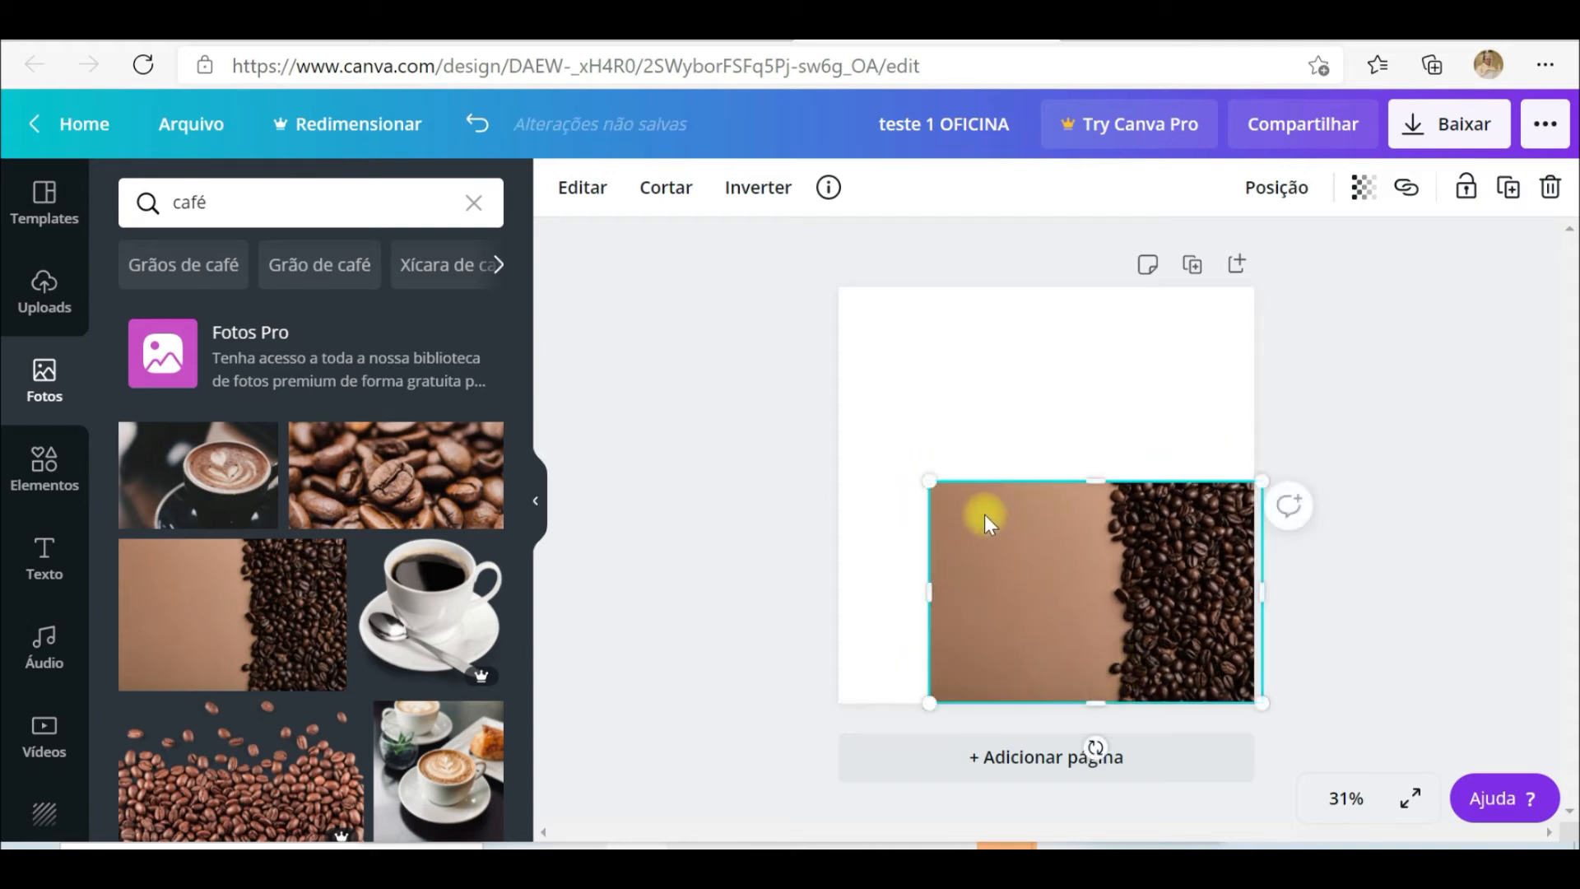
drag(931, 477, 836, 423)
drag(1048, 427, 1048, 291)
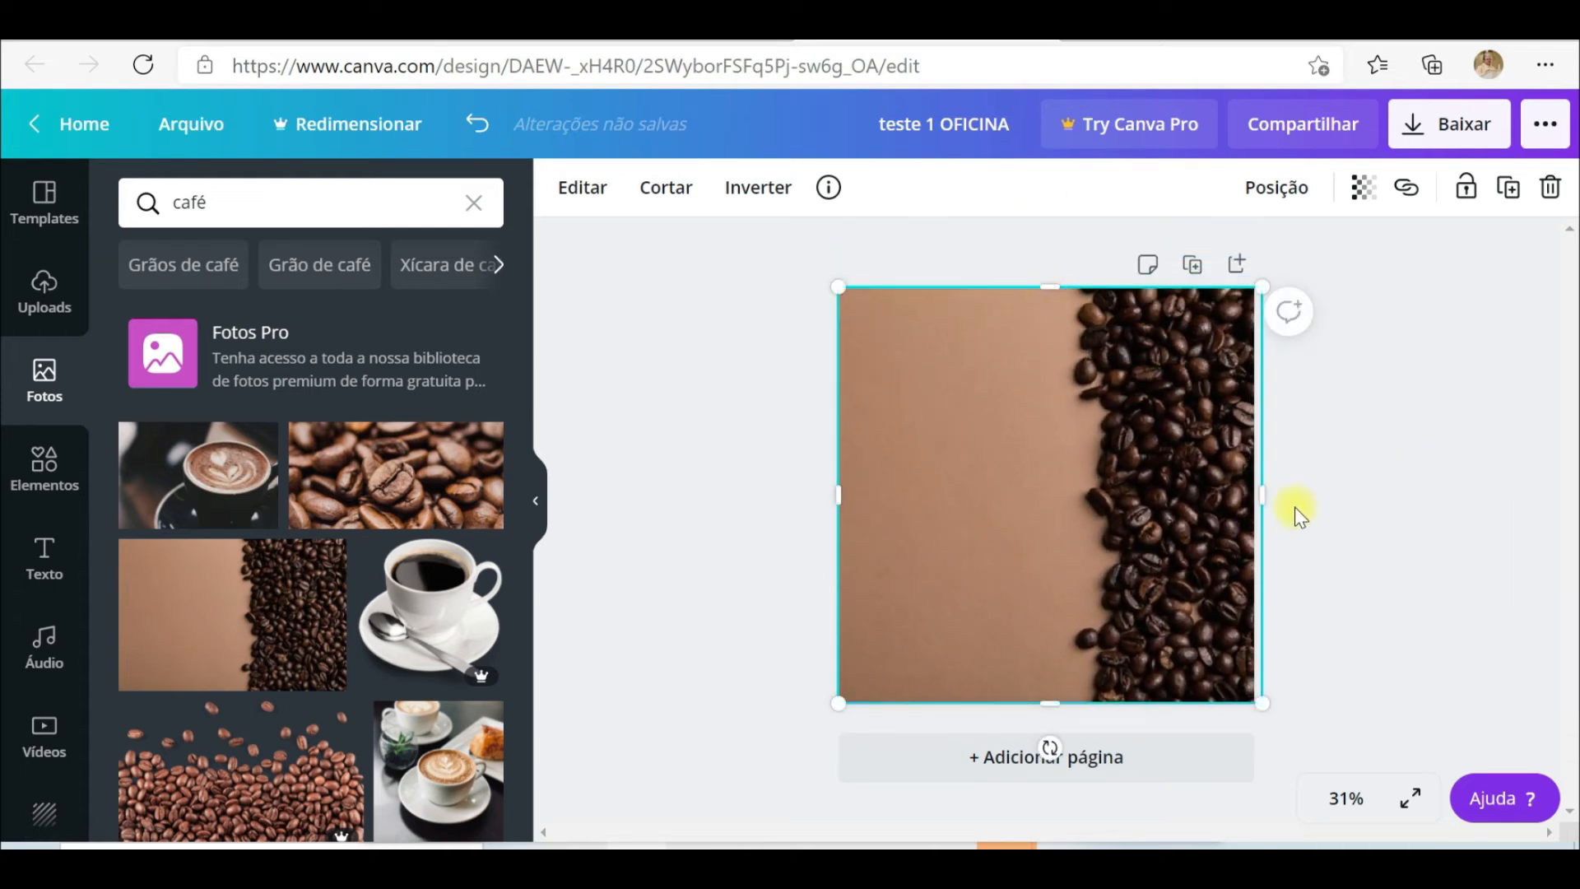
drag(1265, 495, 1257, 494)
click(1377, 448)
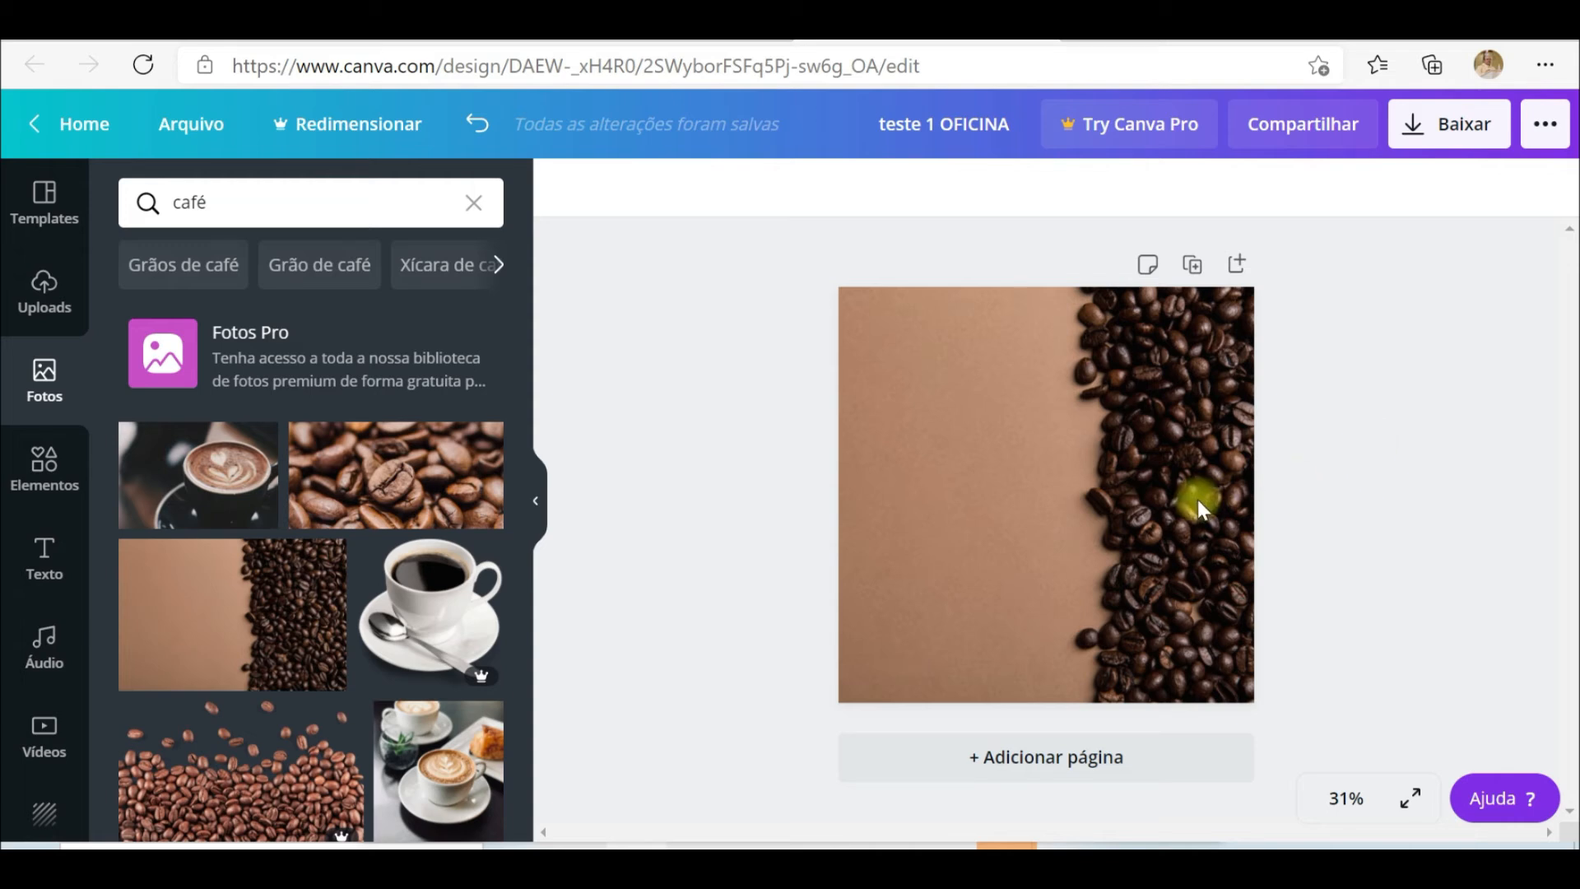
click(1243, 500)
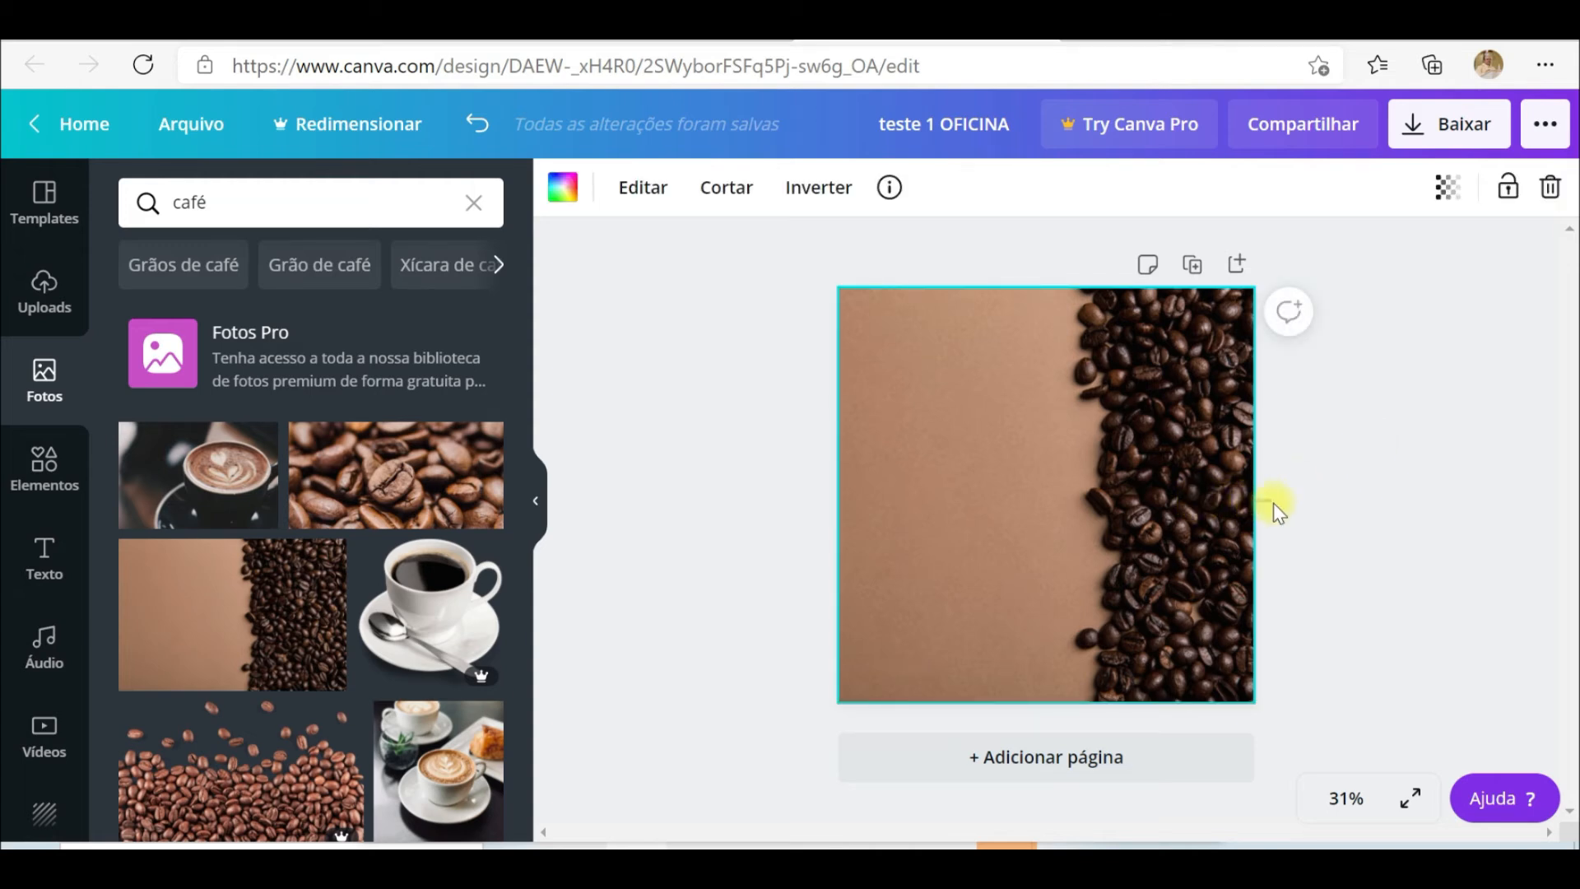
click(1272, 504)
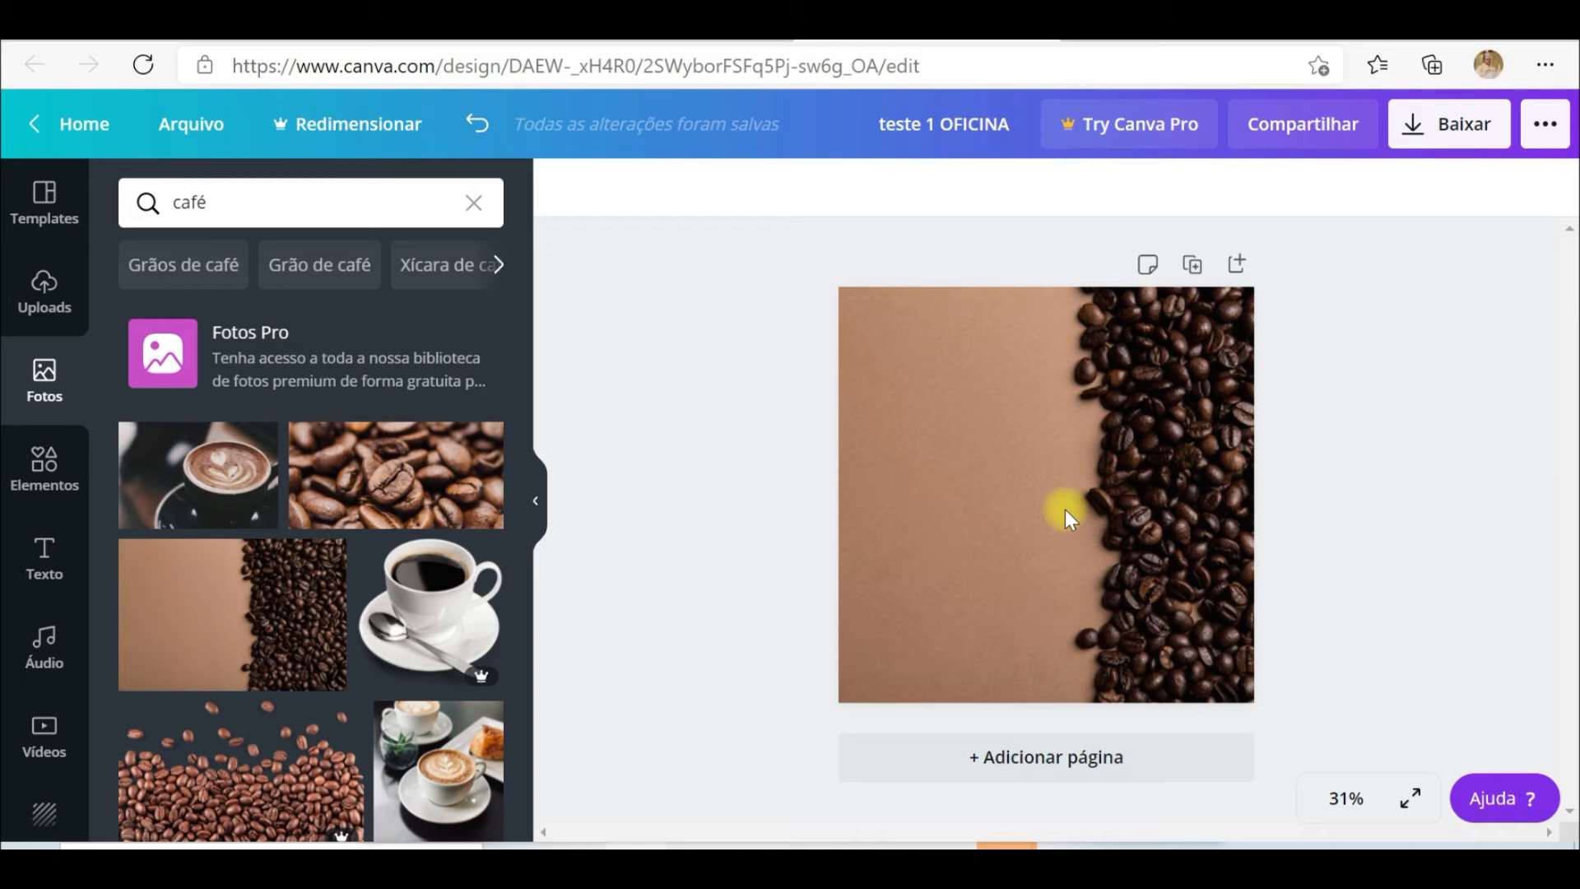
Add a subtitle text box to the page with the text "Te desejo um bom dia".
click(51, 552)
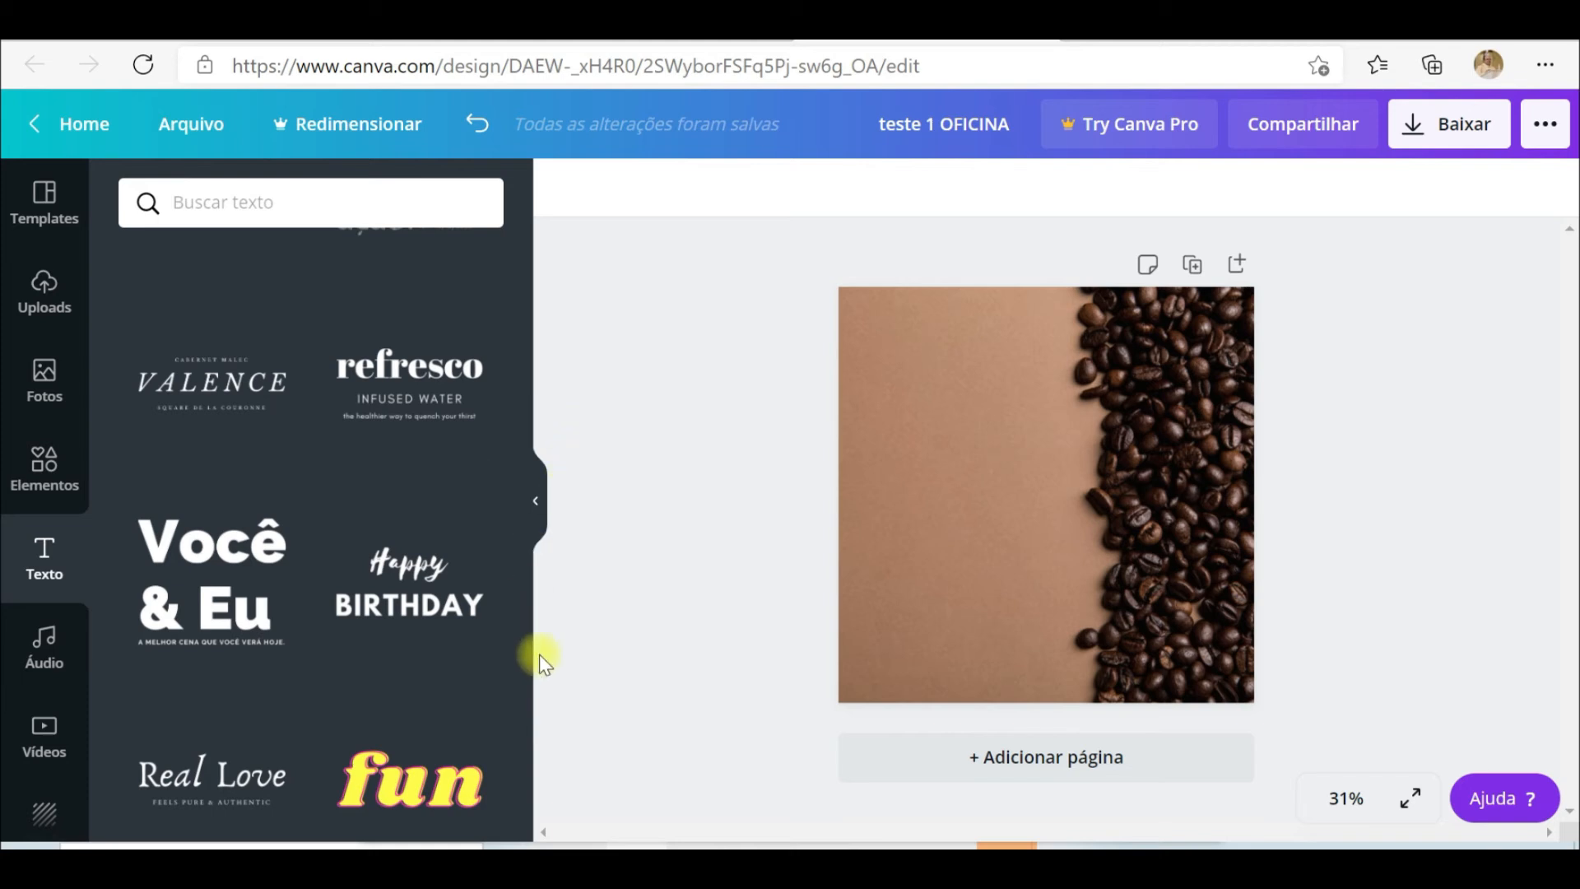
drag(520, 683, 479, 252)
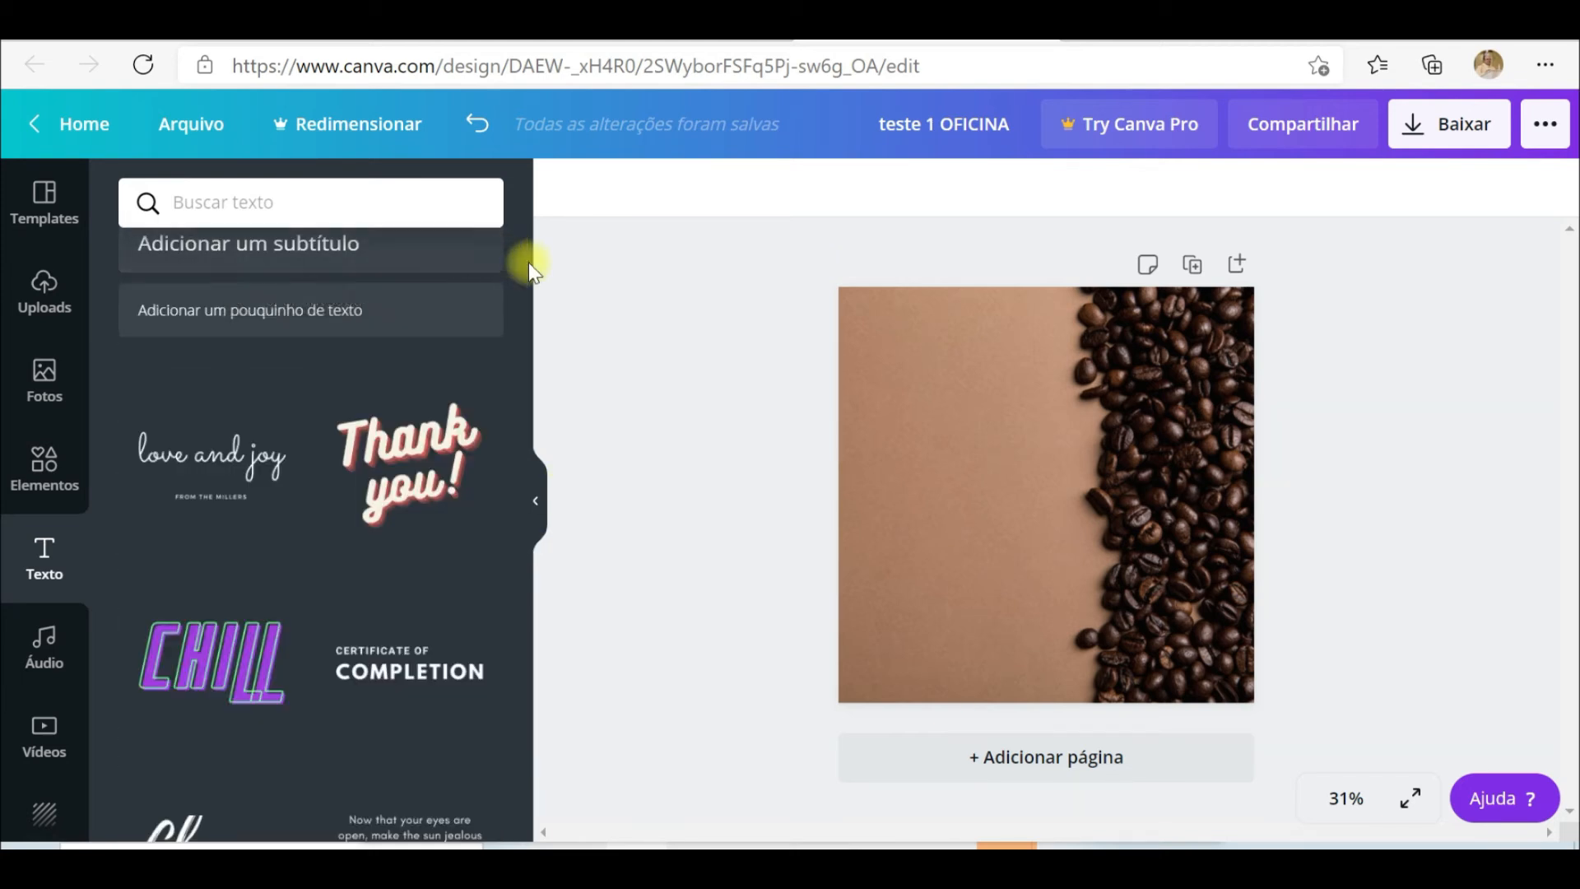
drag(520, 263, 518, 231)
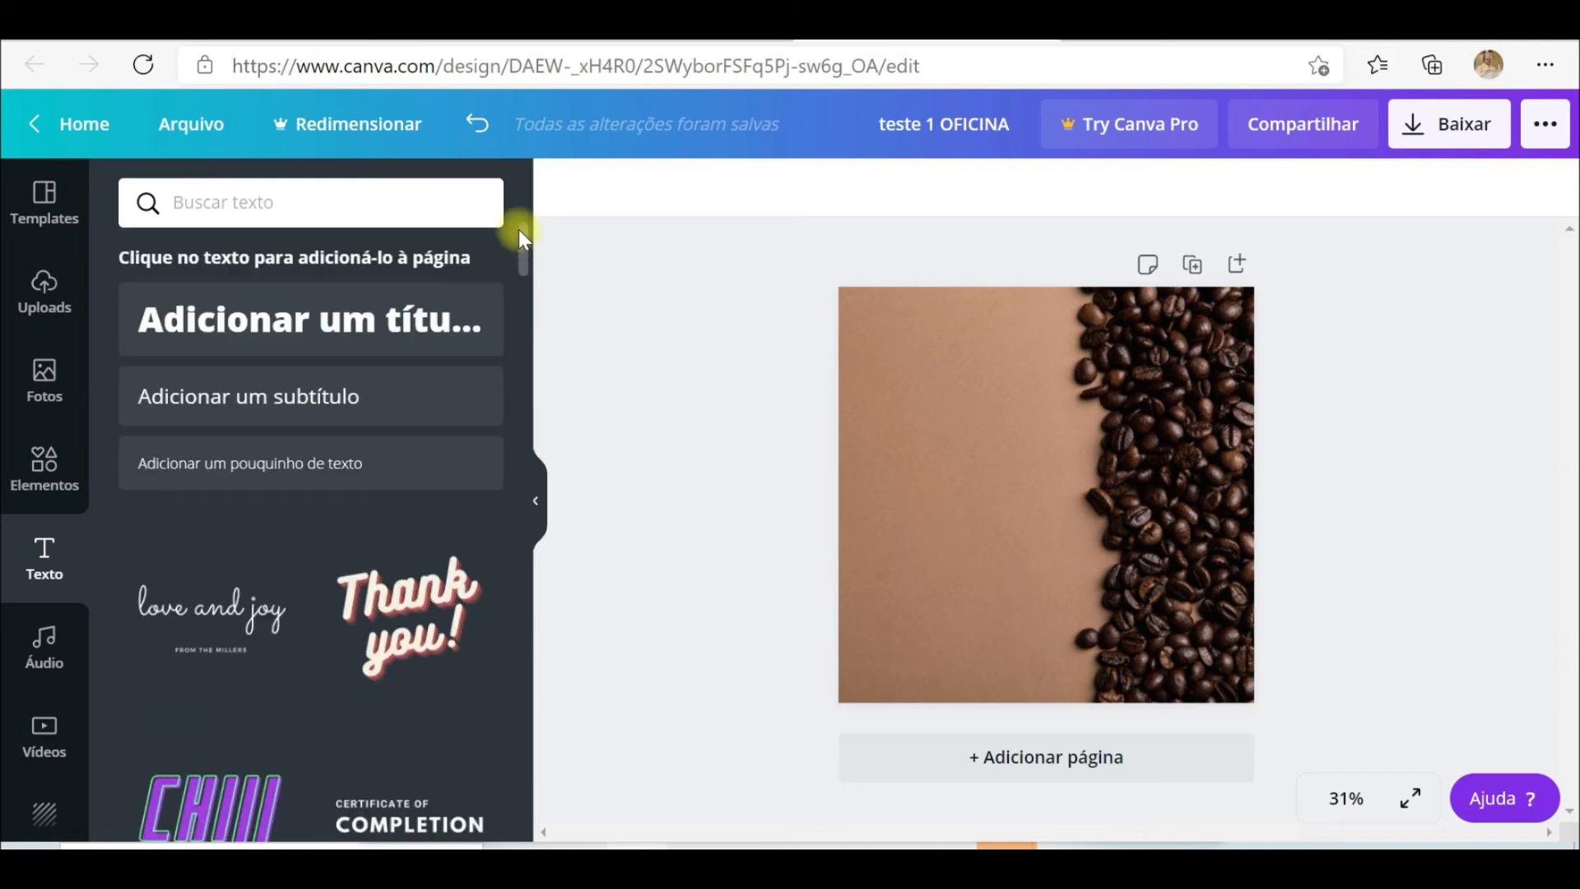
click(256, 398)
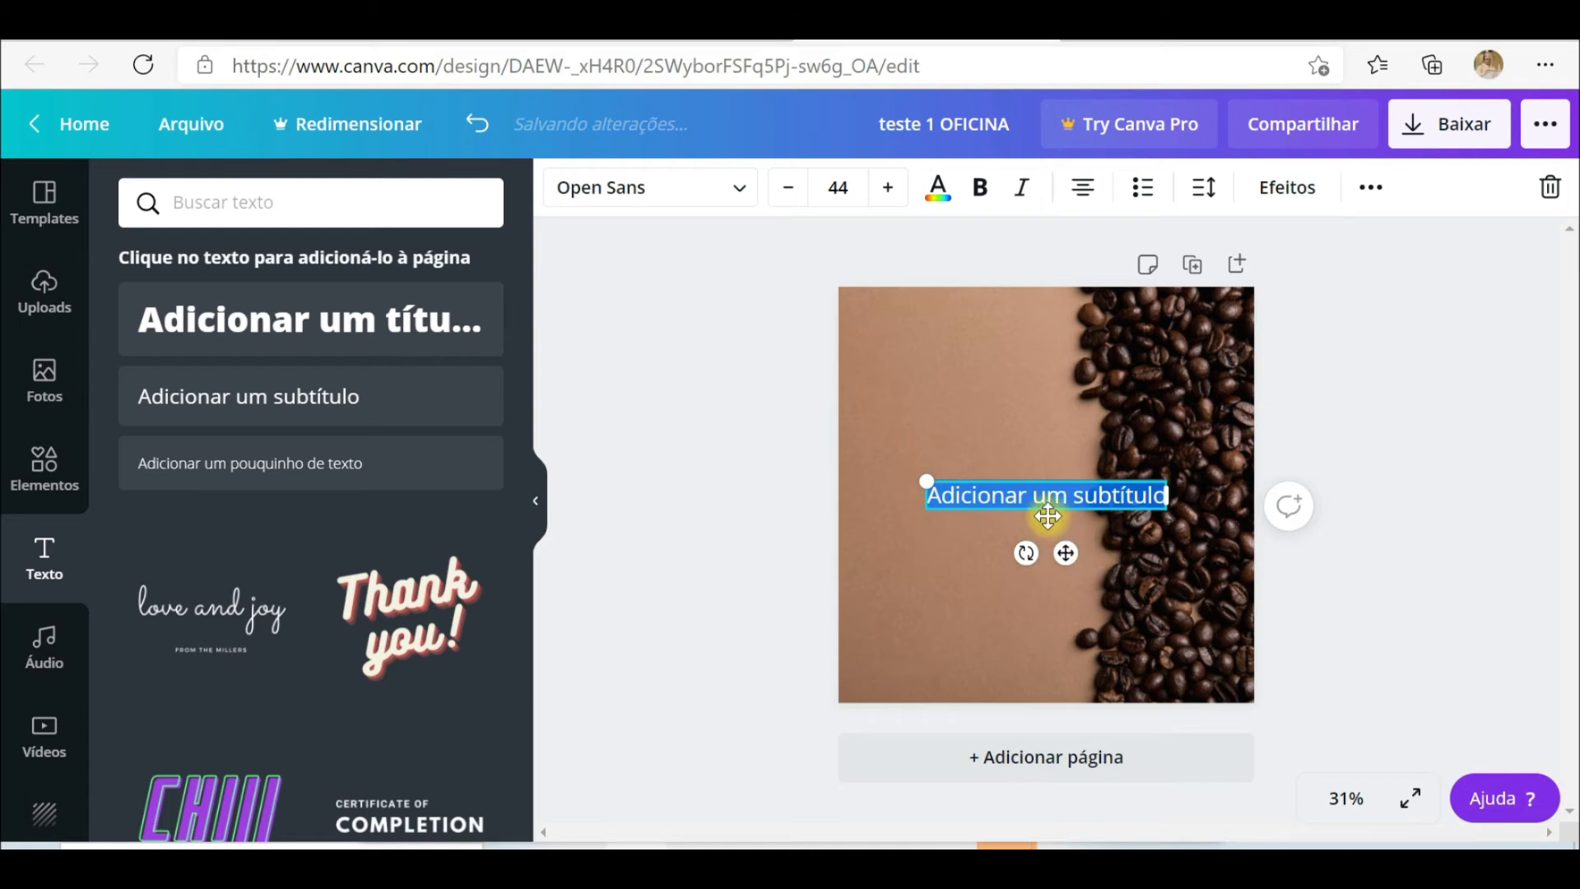
text(Te desejo um bom)
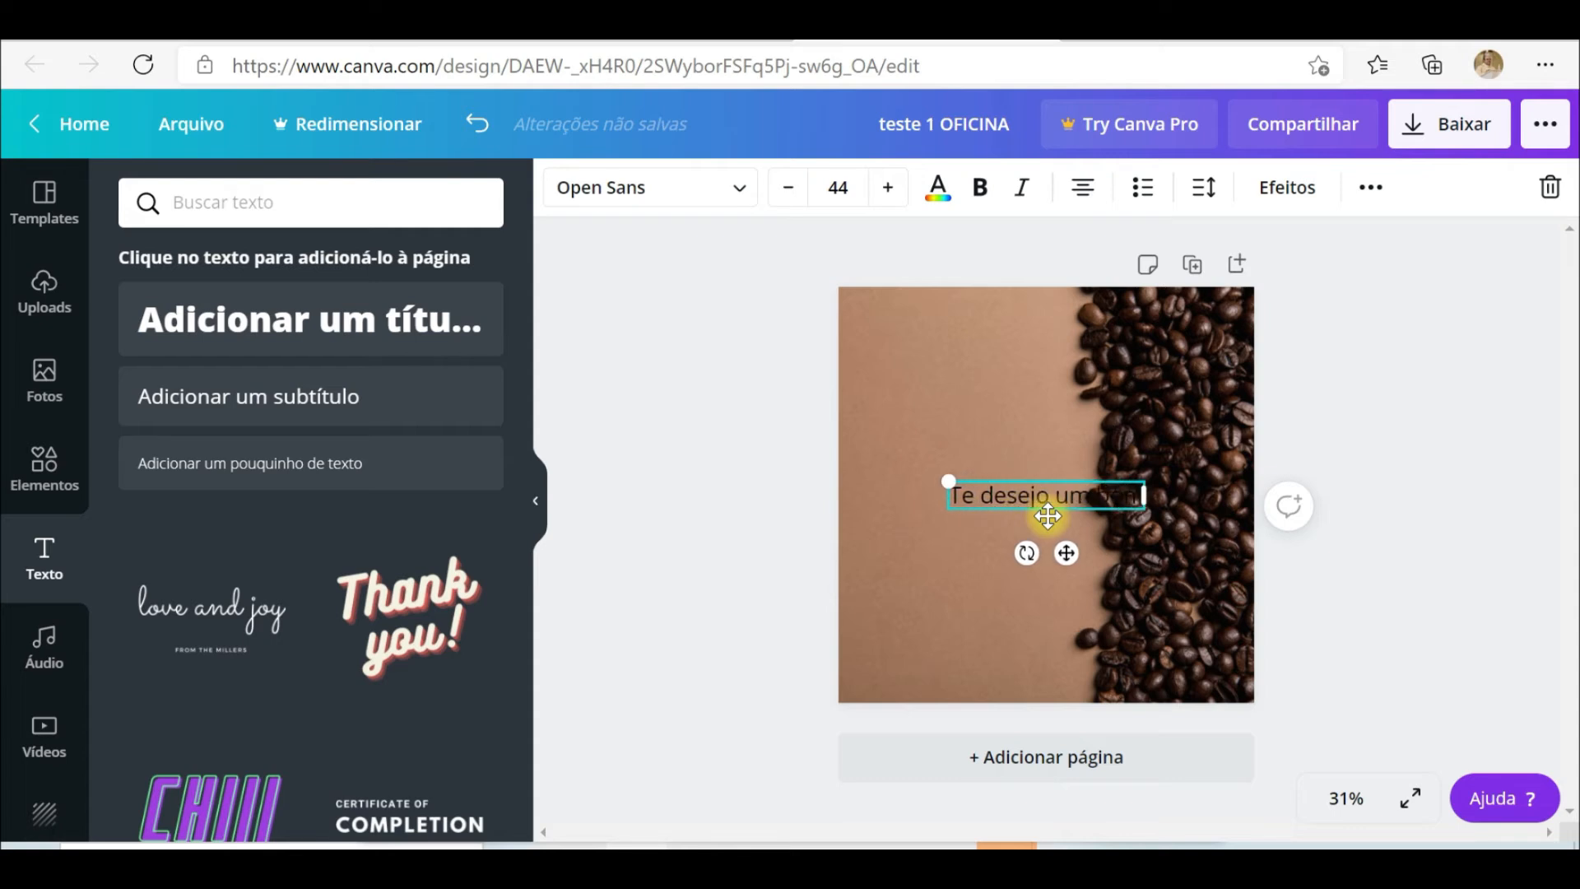
text( dia)
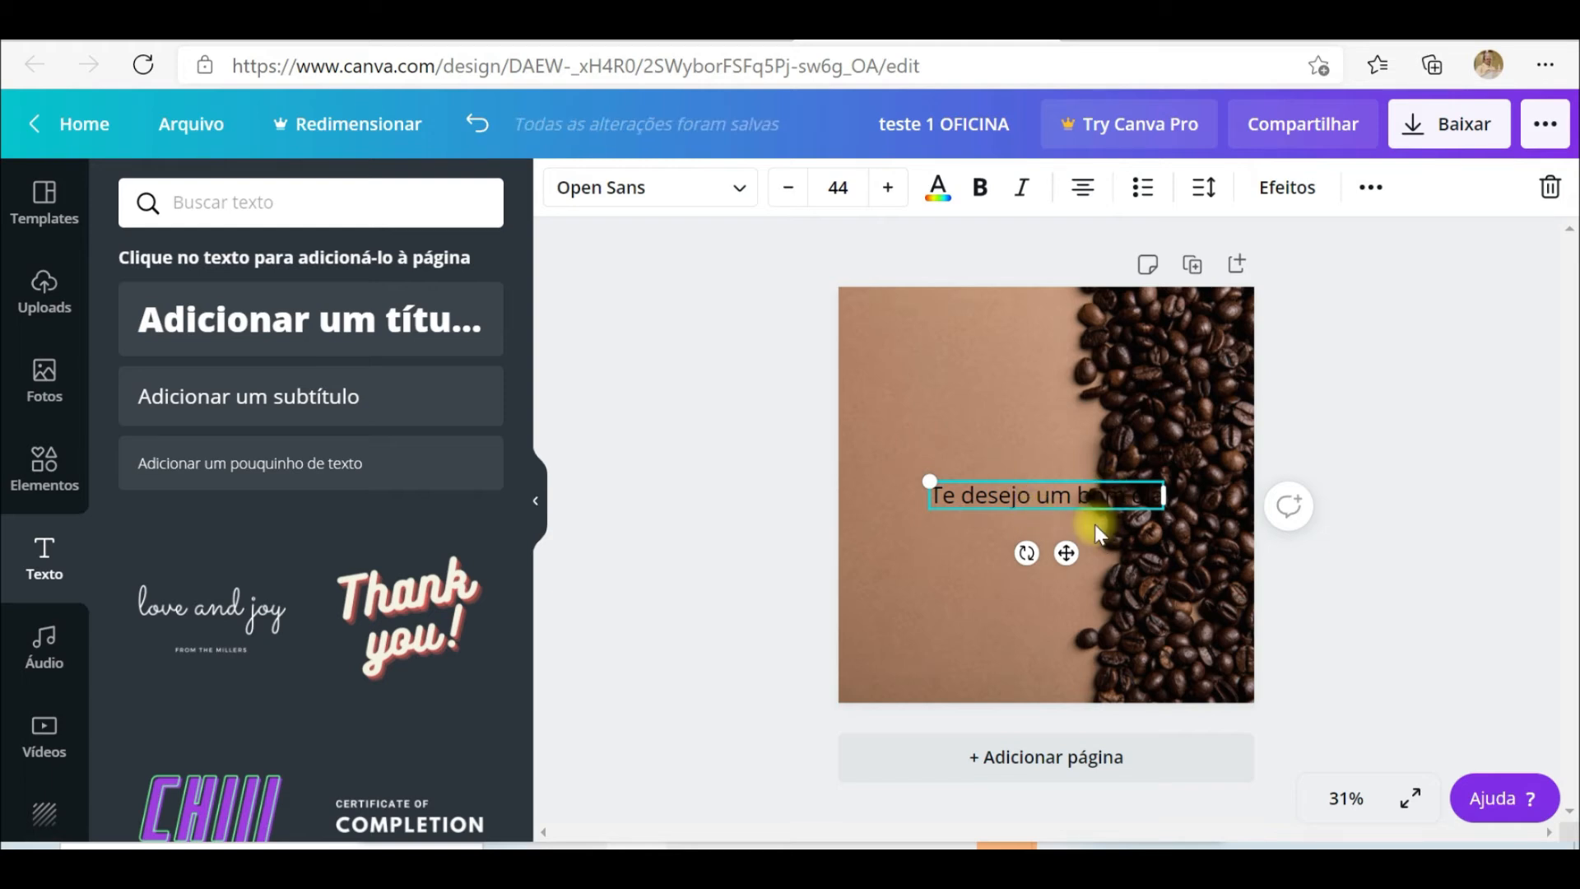
Move the greeting text up over the plain brown area and colour it white.
drag(1066, 552, 1002, 452)
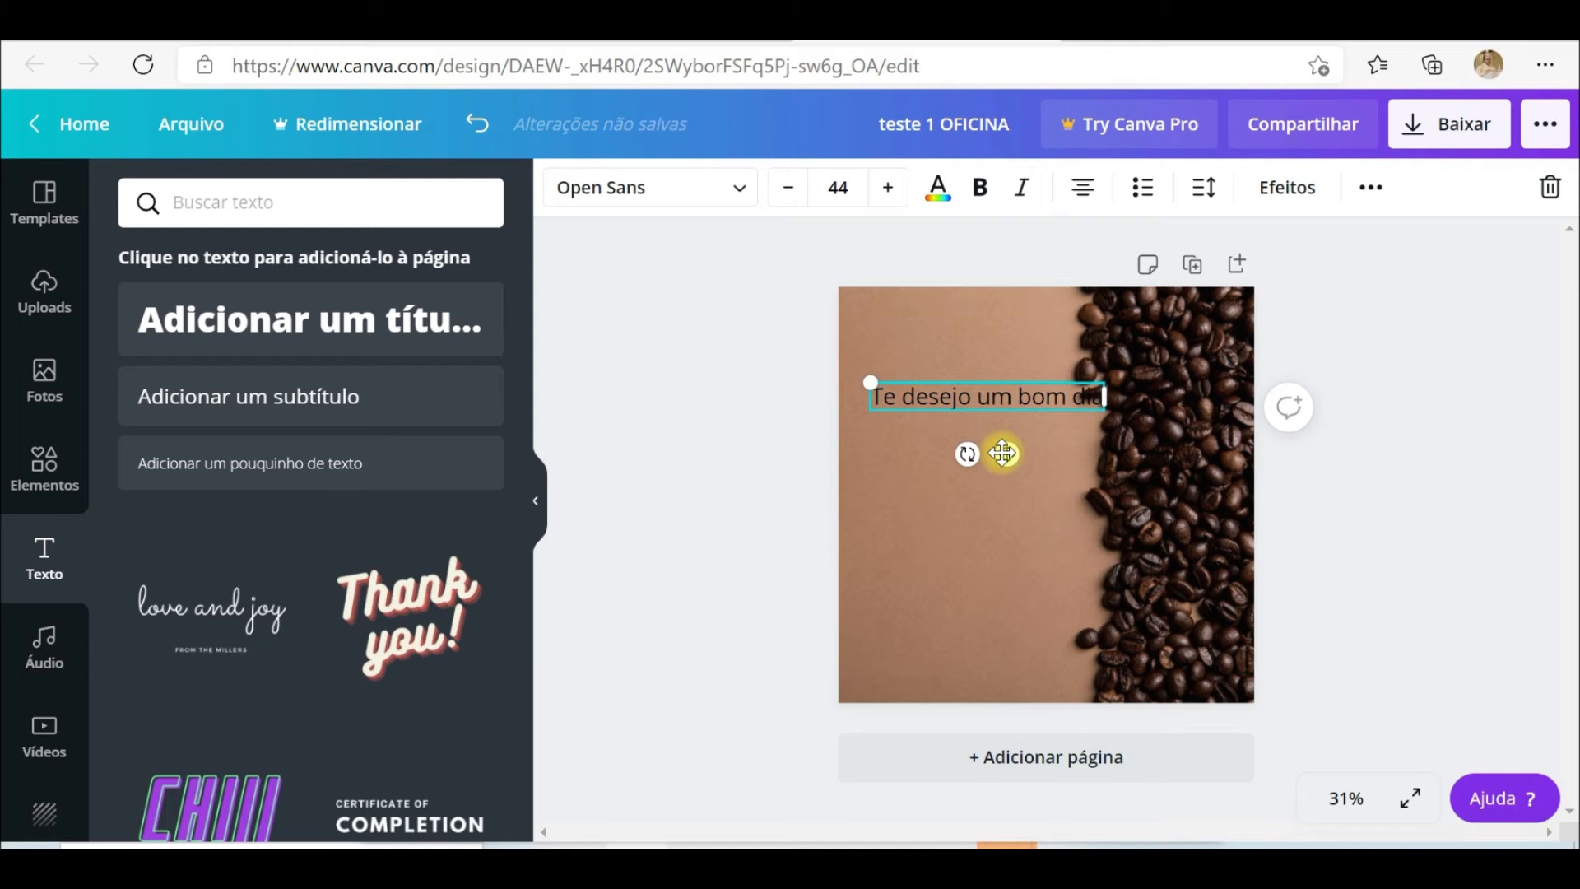
click(938, 193)
click(466, 683)
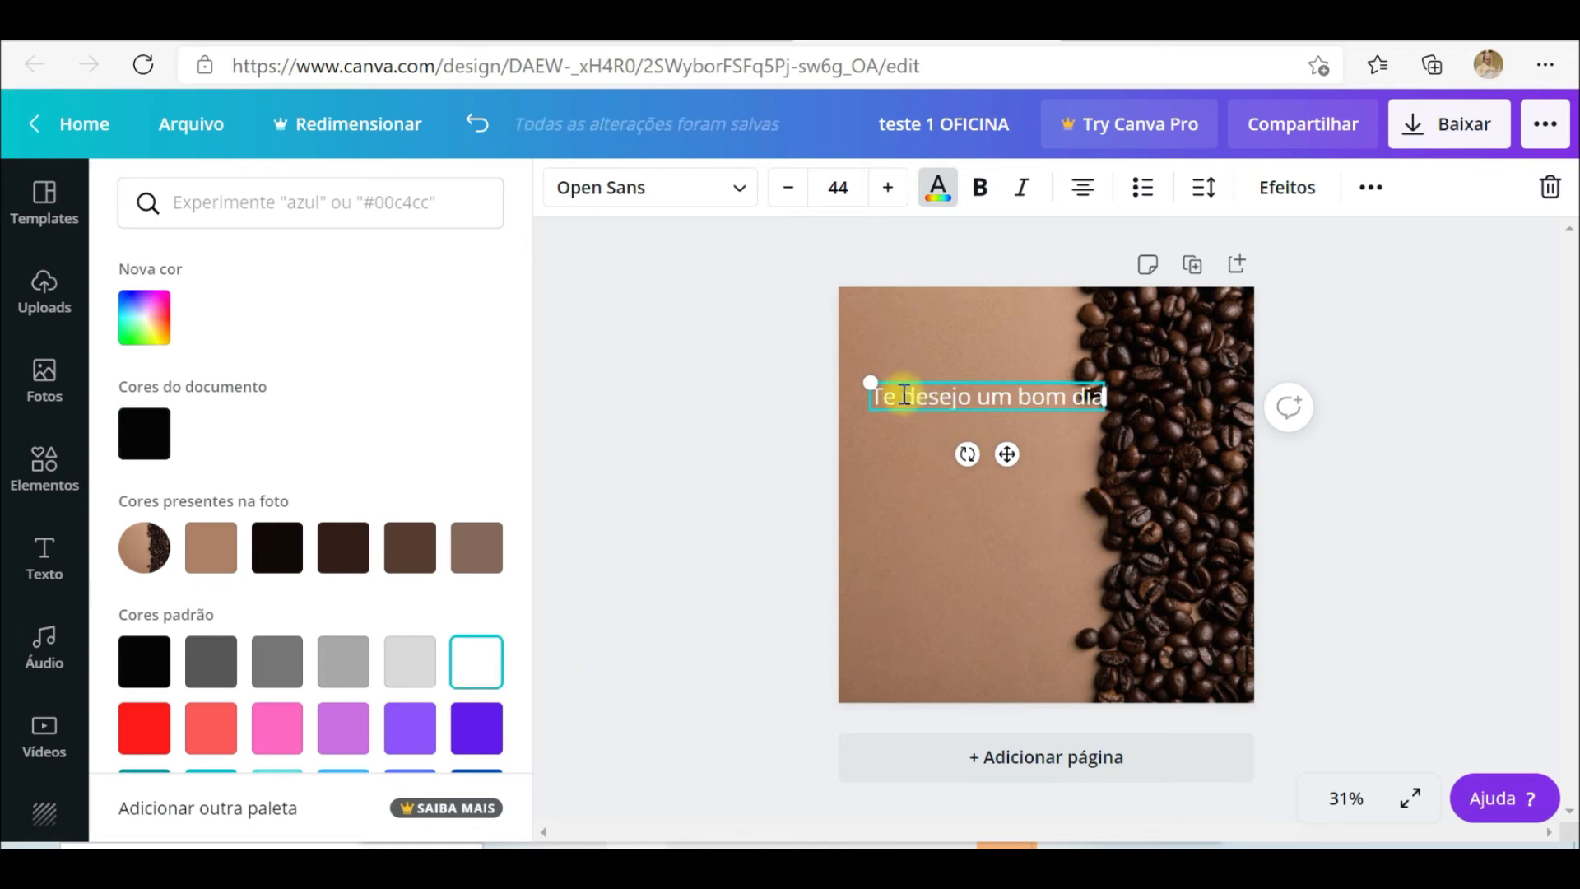
Split the greeting into five lines, "Te / desejo / um / bom / dia", and add an exclamation mark at the end.
click(903, 395)
key(Return)
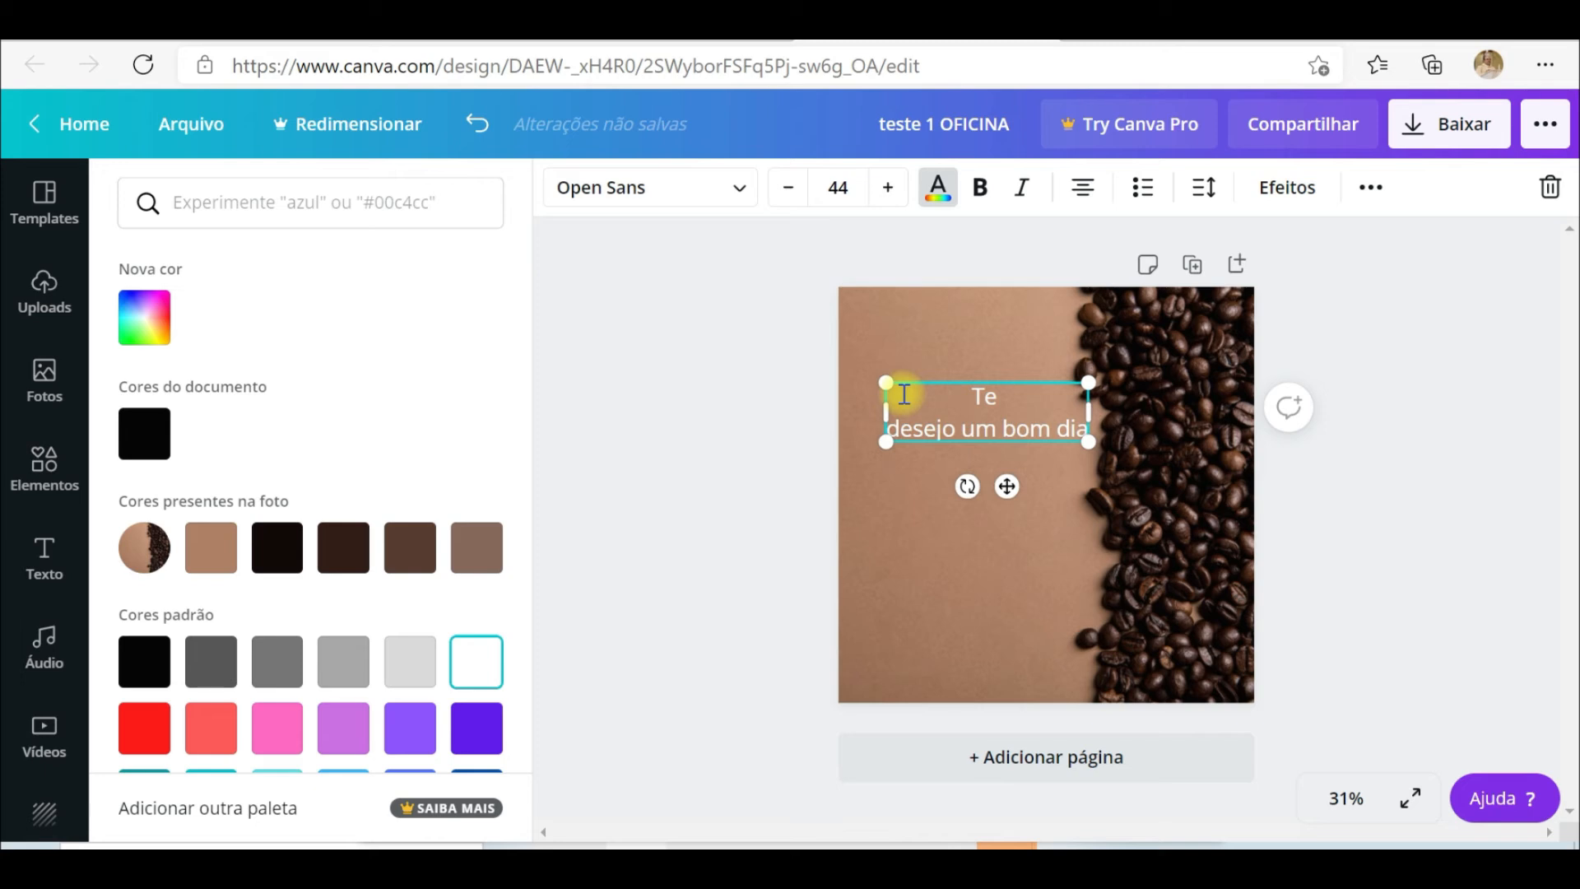
click(962, 435)
key(Return)
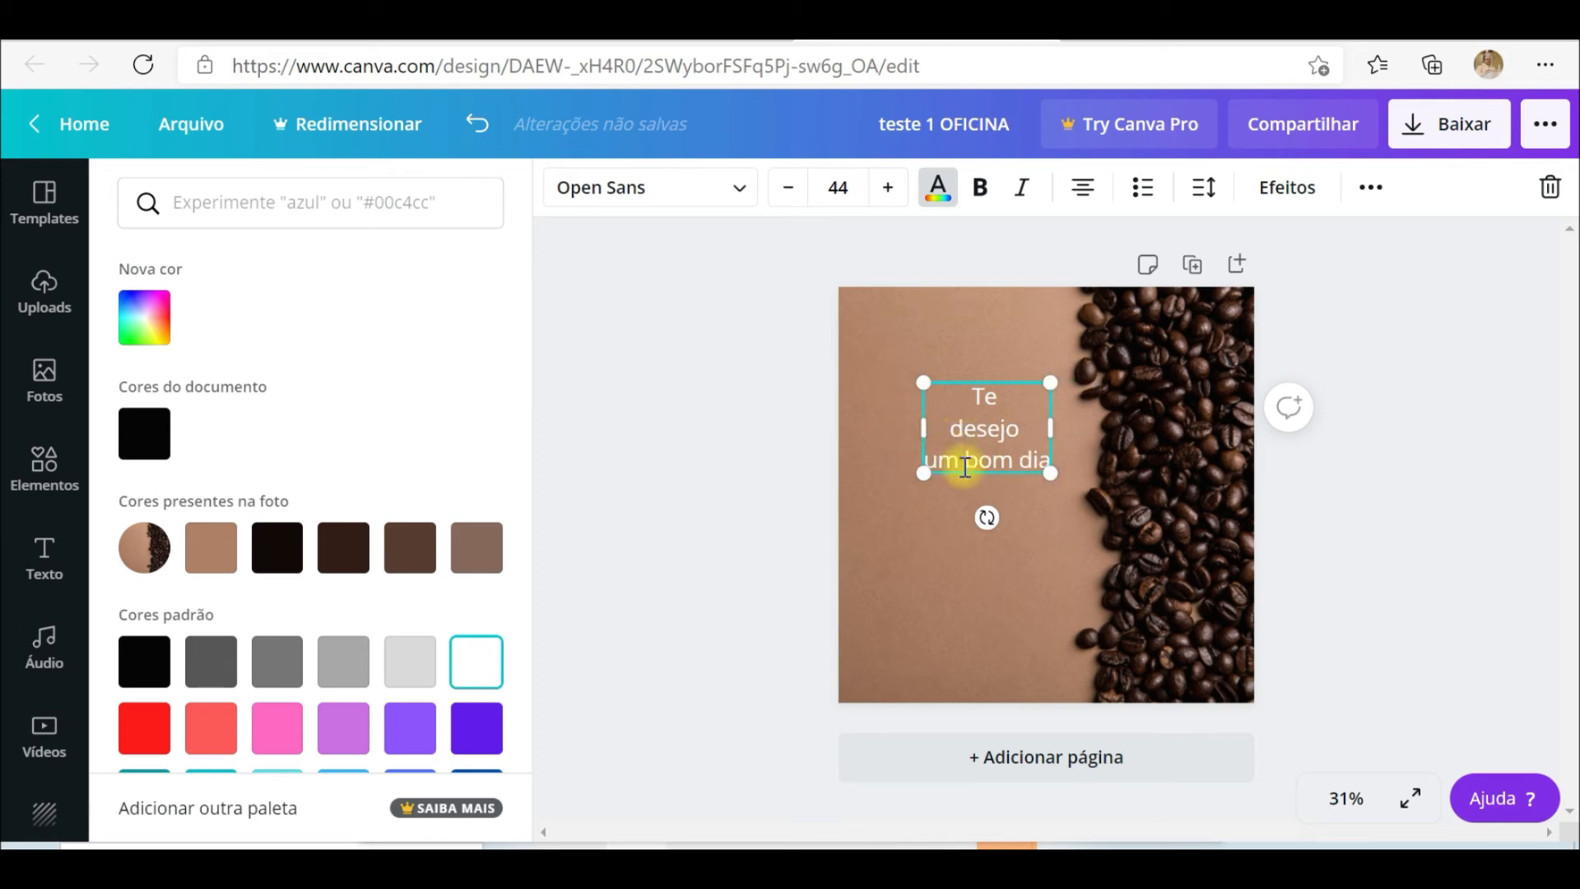
click(965, 465)
key(Return)
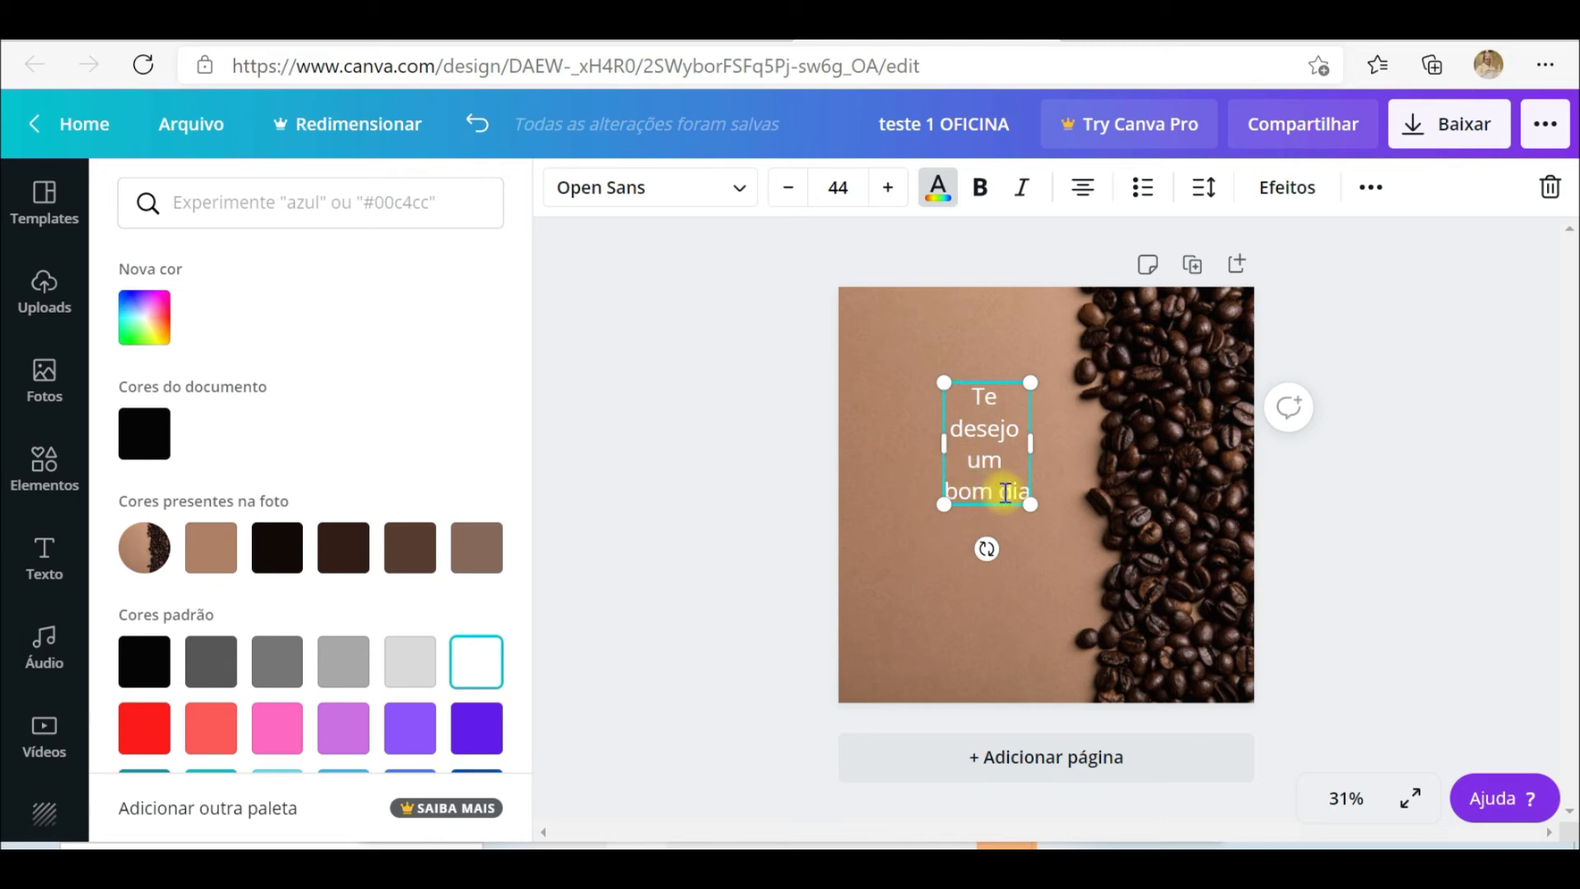
click(1001, 492)
key(Return)
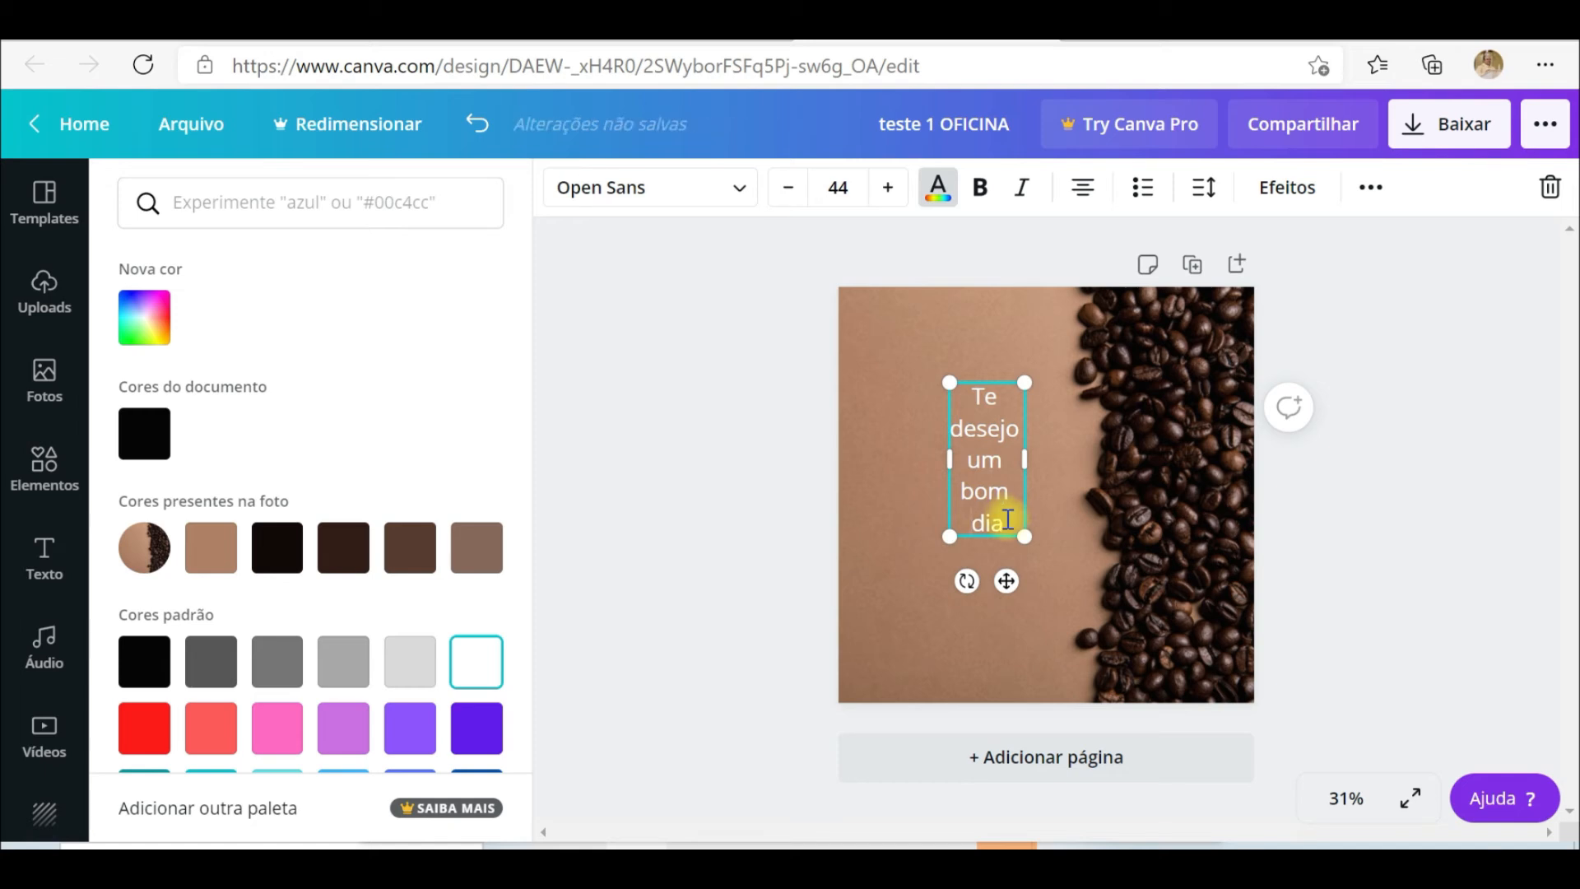
text(!)
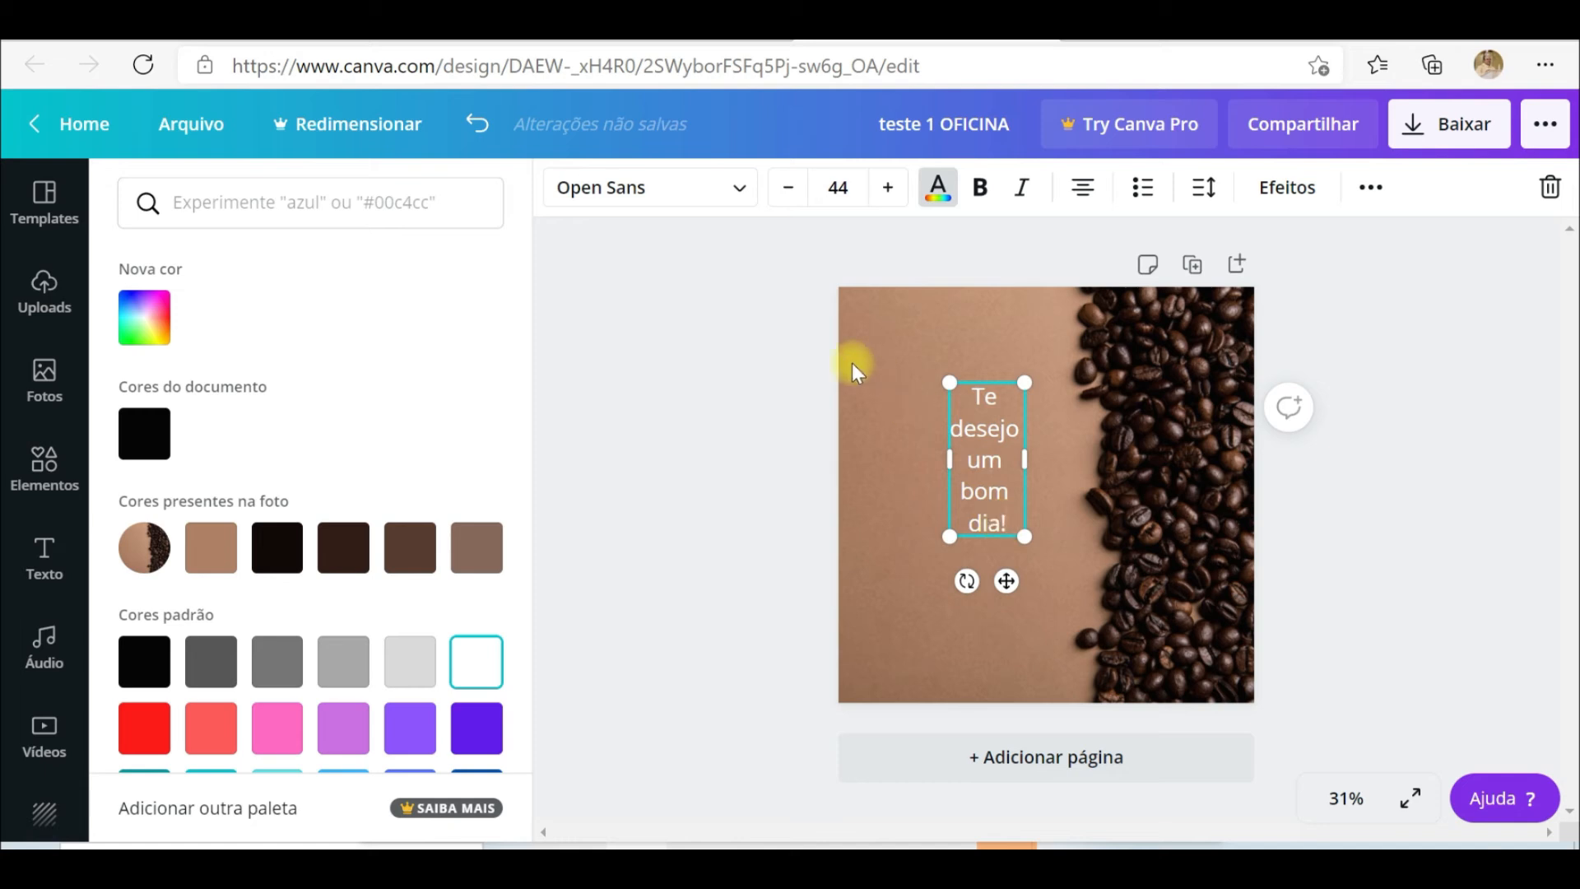
Compare the fonts Aileron Regular and Alegreya on the whole greeting text, and settle on Anton.
drag(1009, 525, 964, 402)
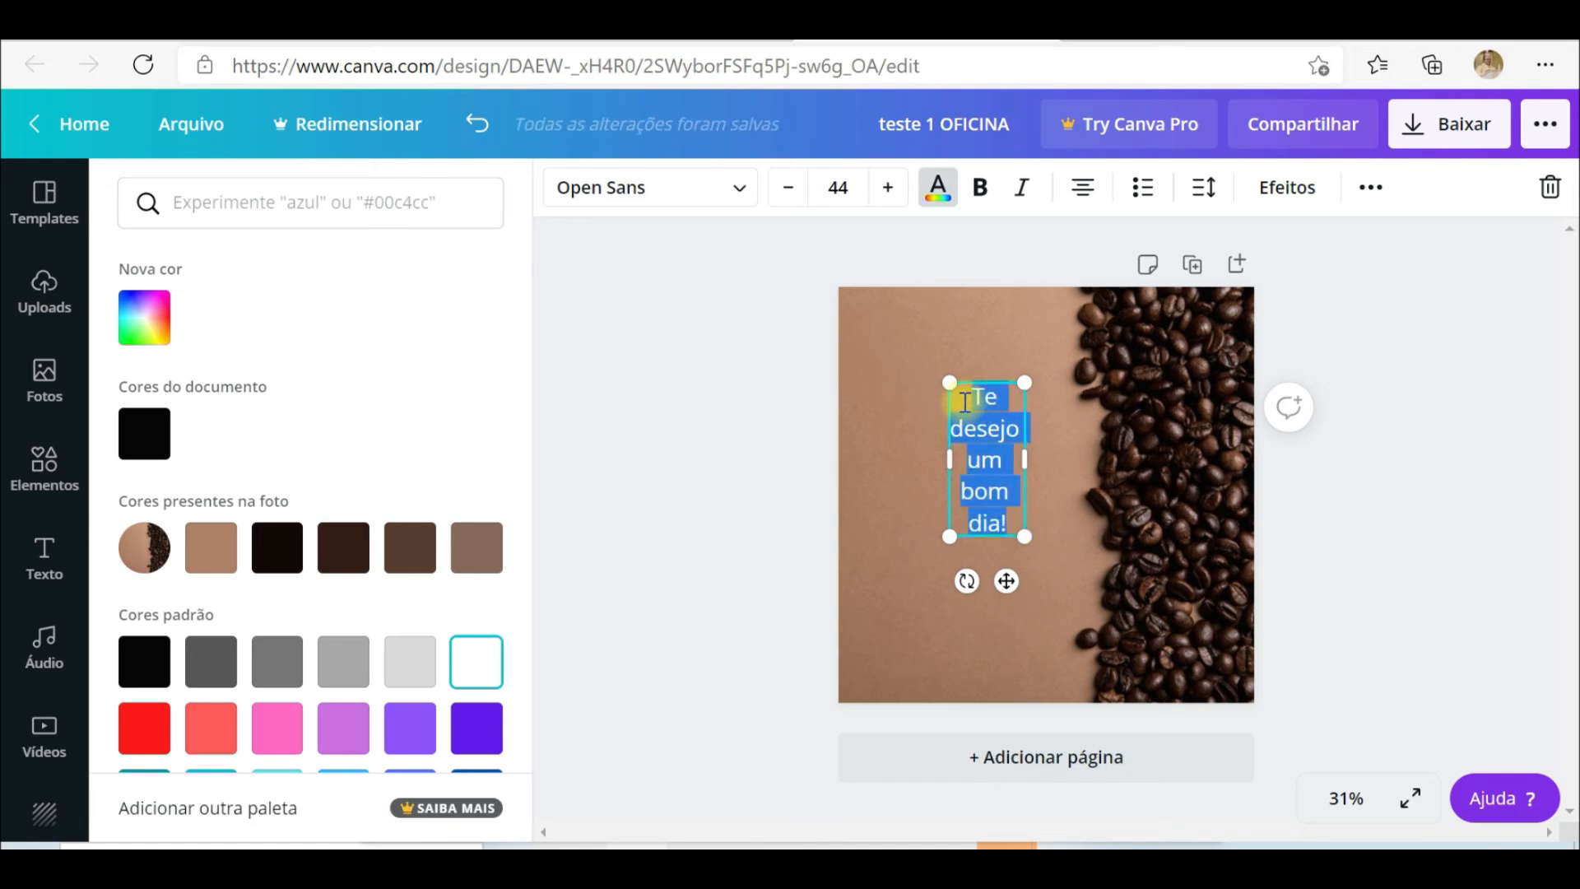
click(743, 191)
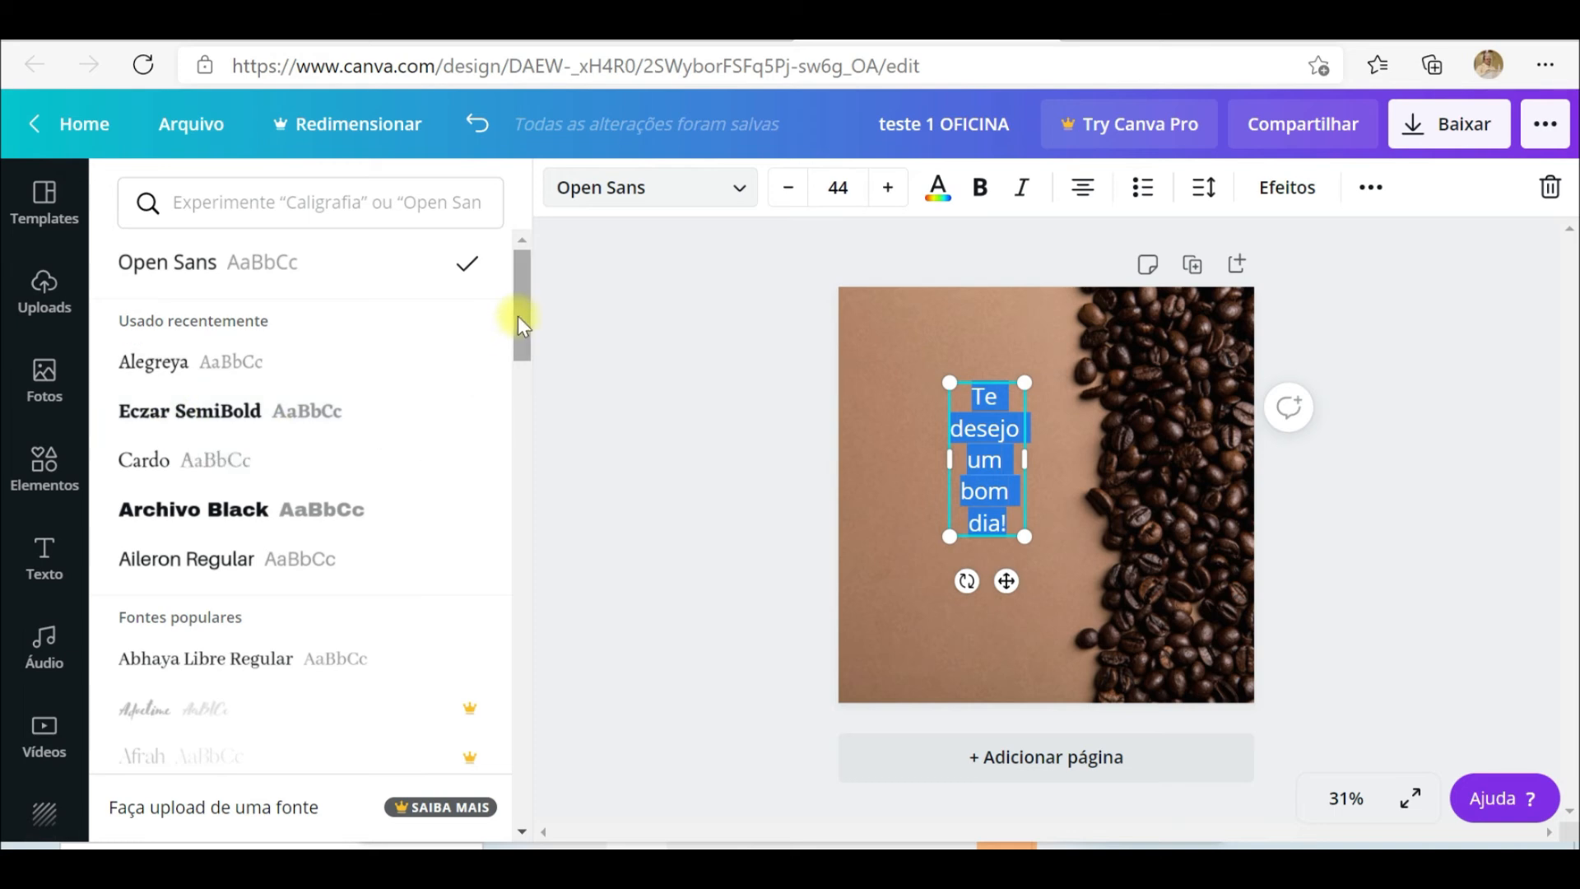
drag(518, 316, 515, 386)
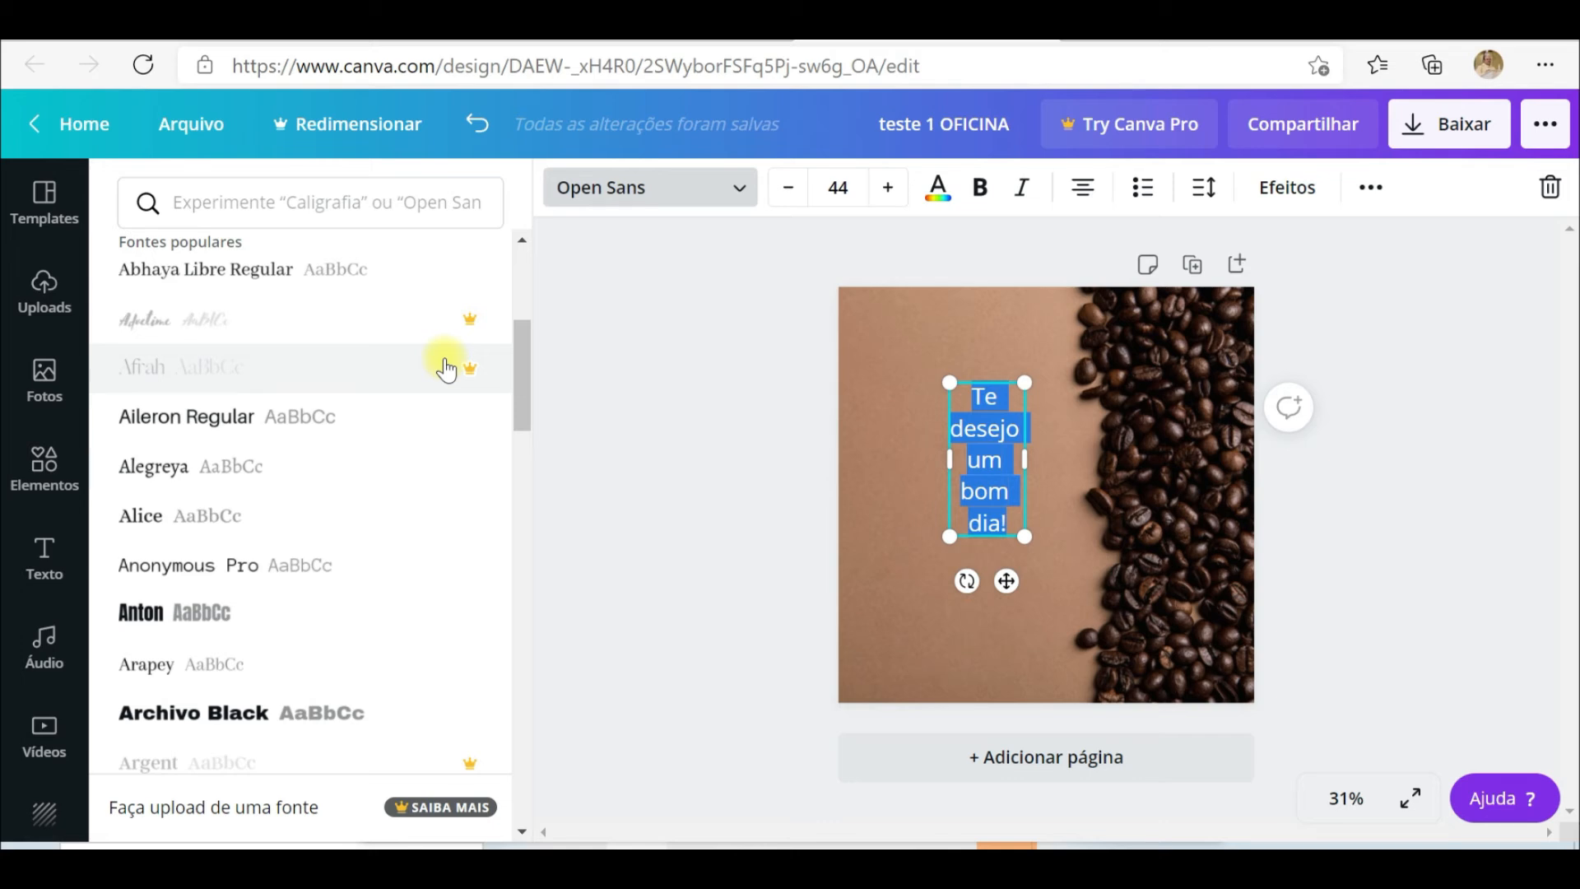
click(211, 427)
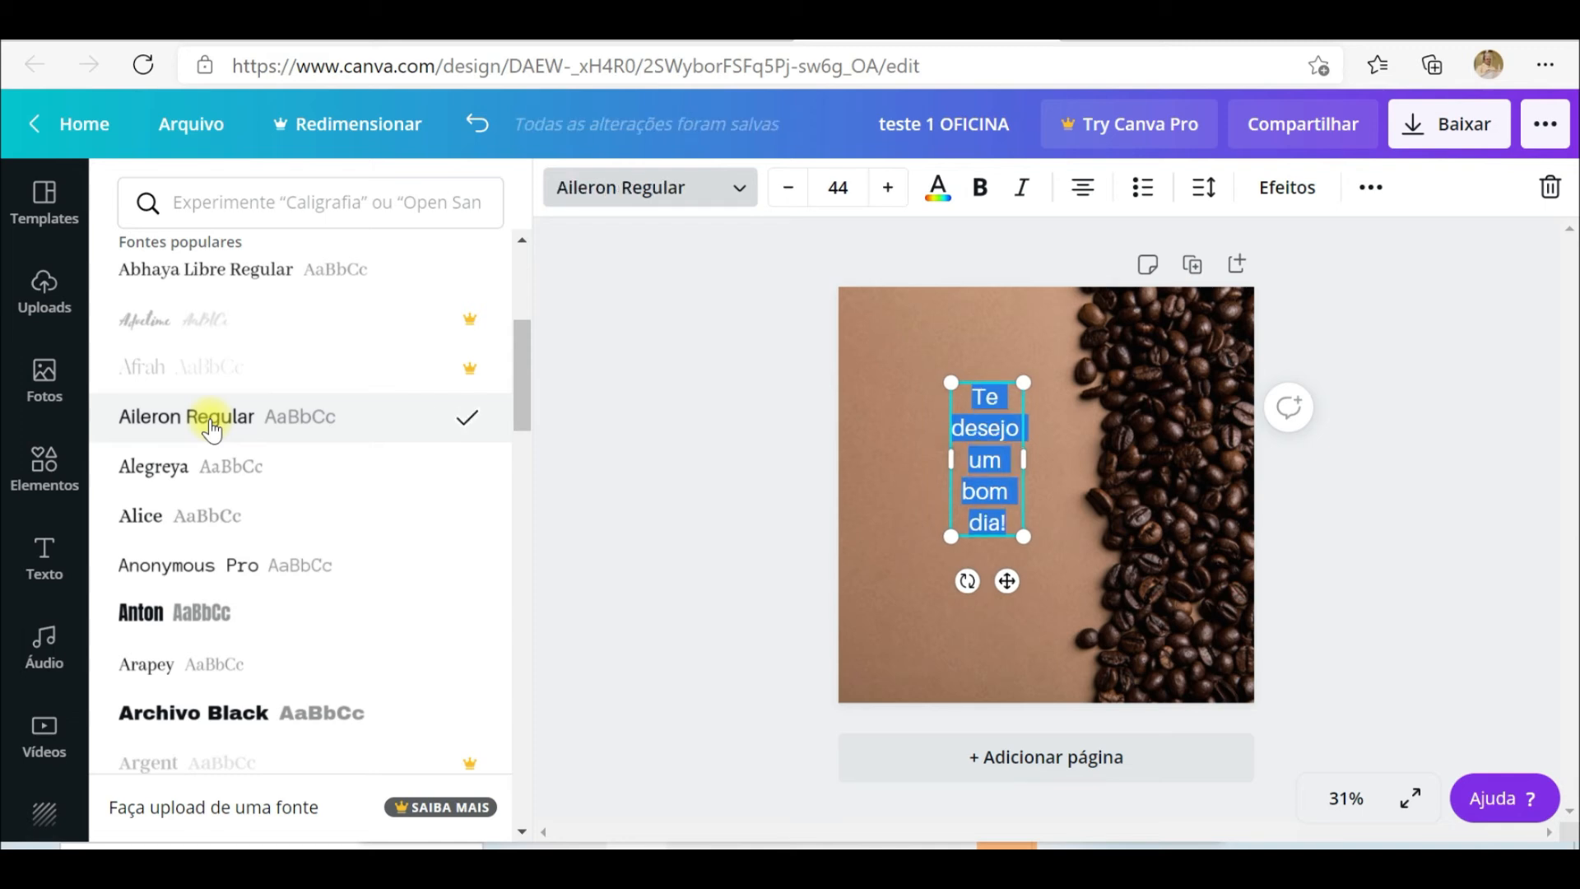
click(186, 473)
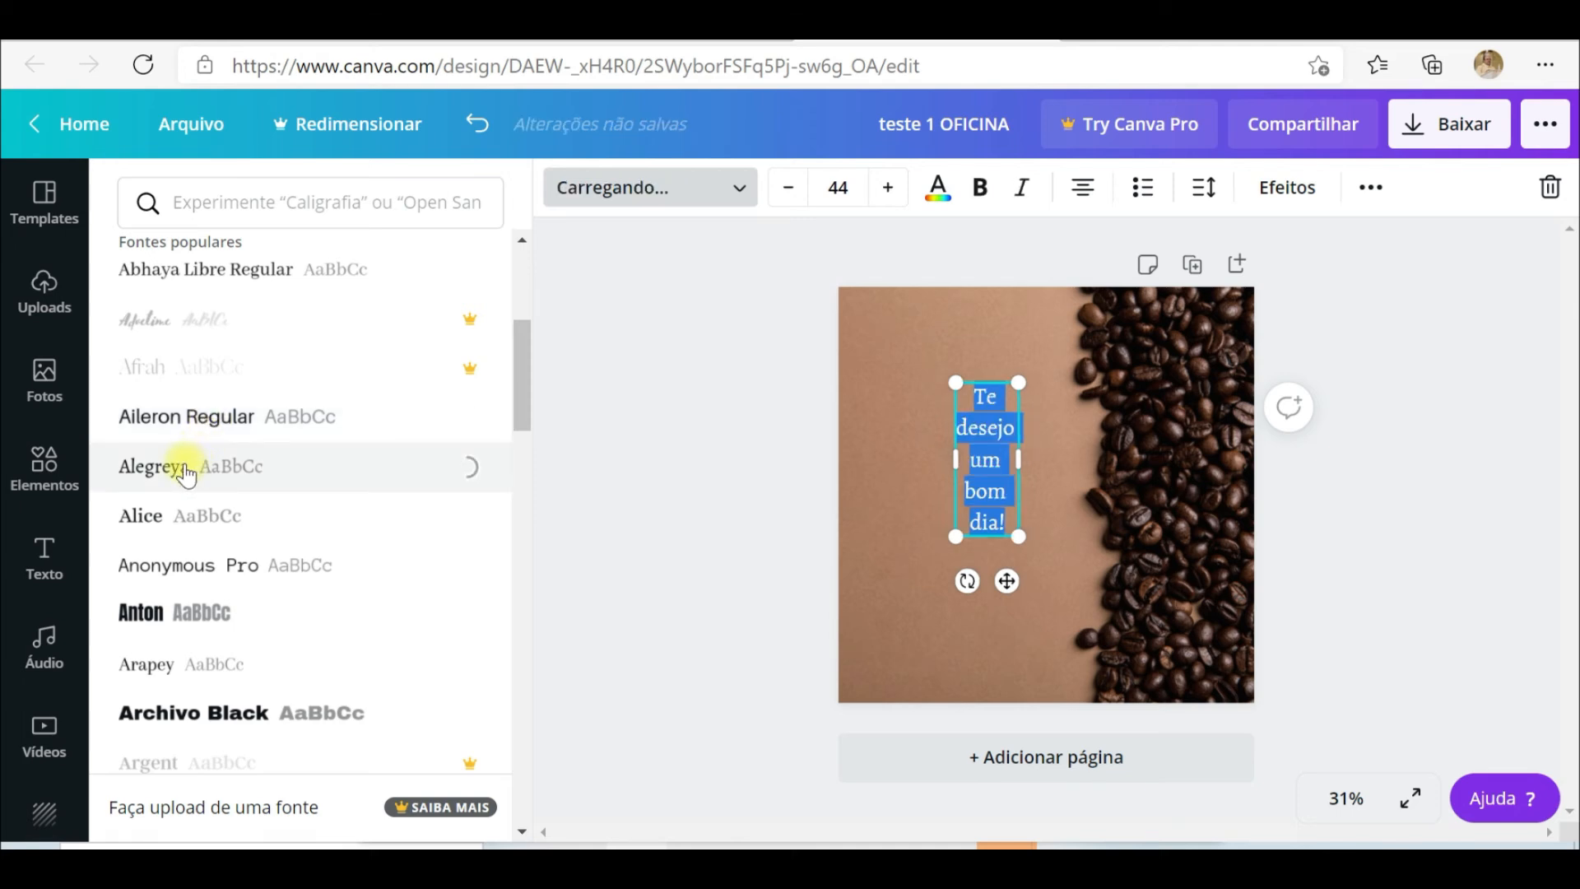
click(177, 632)
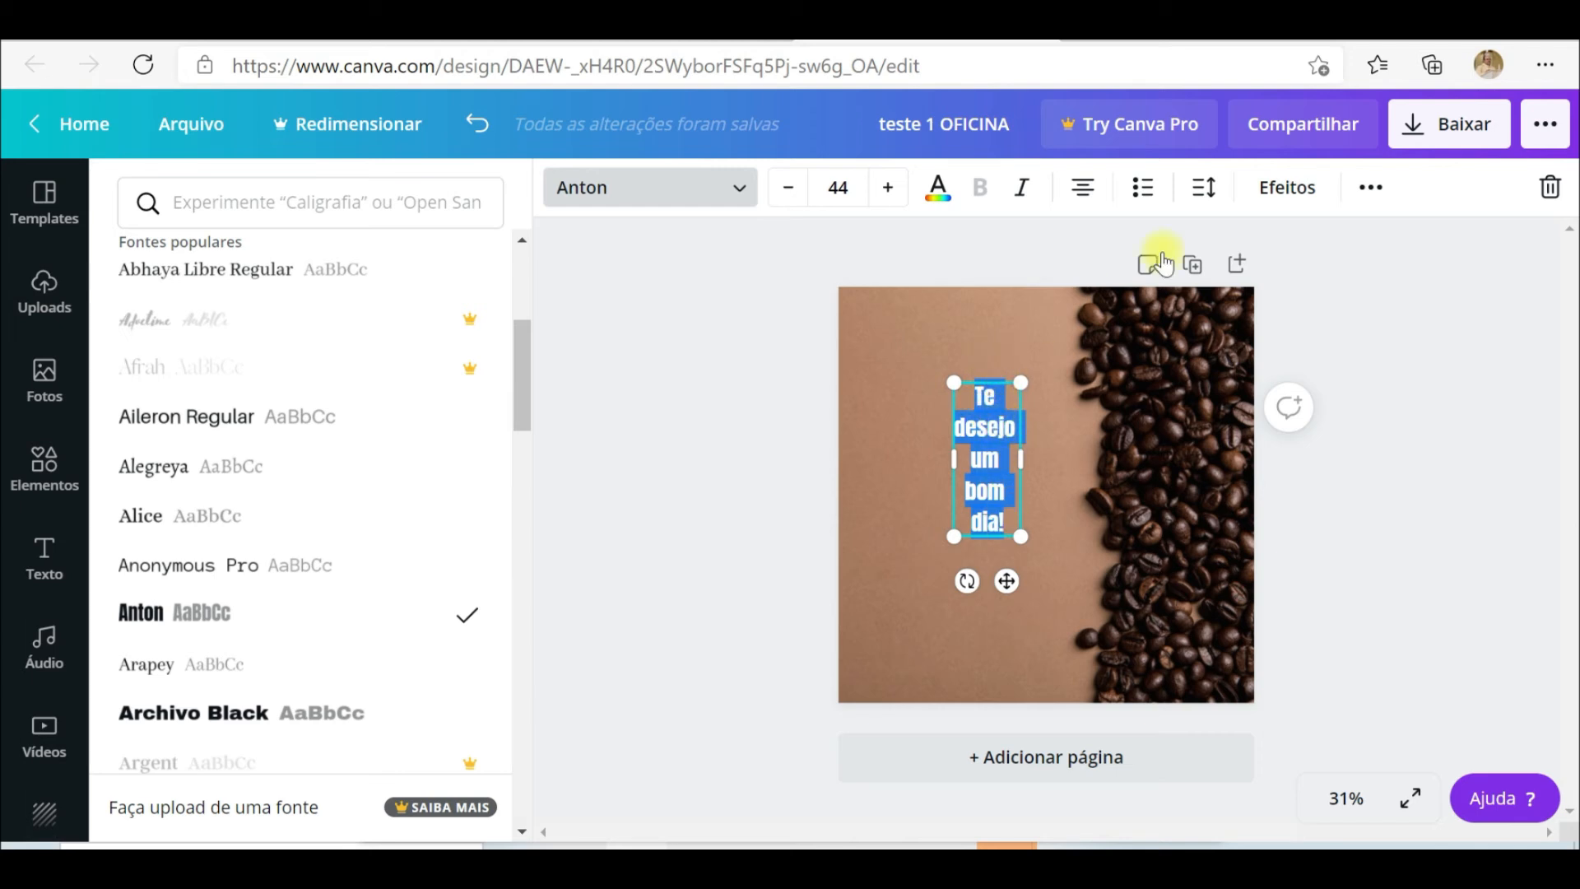
Try different spacings on the greeting, and settle on letter spacing 169 and line height 1,89.
click(1208, 193)
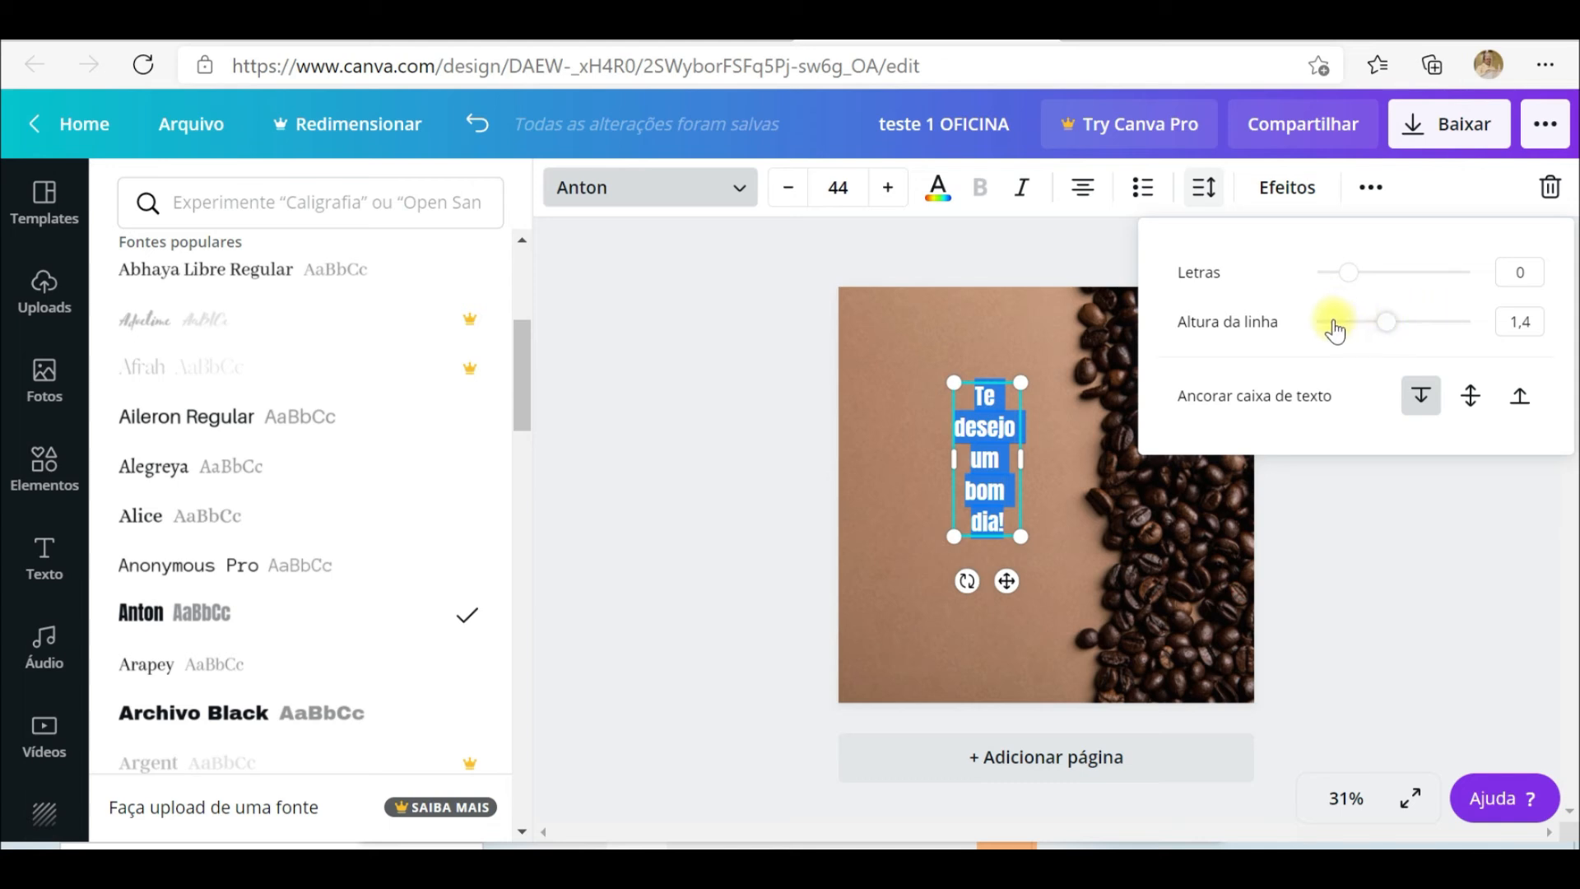
click(1412, 323)
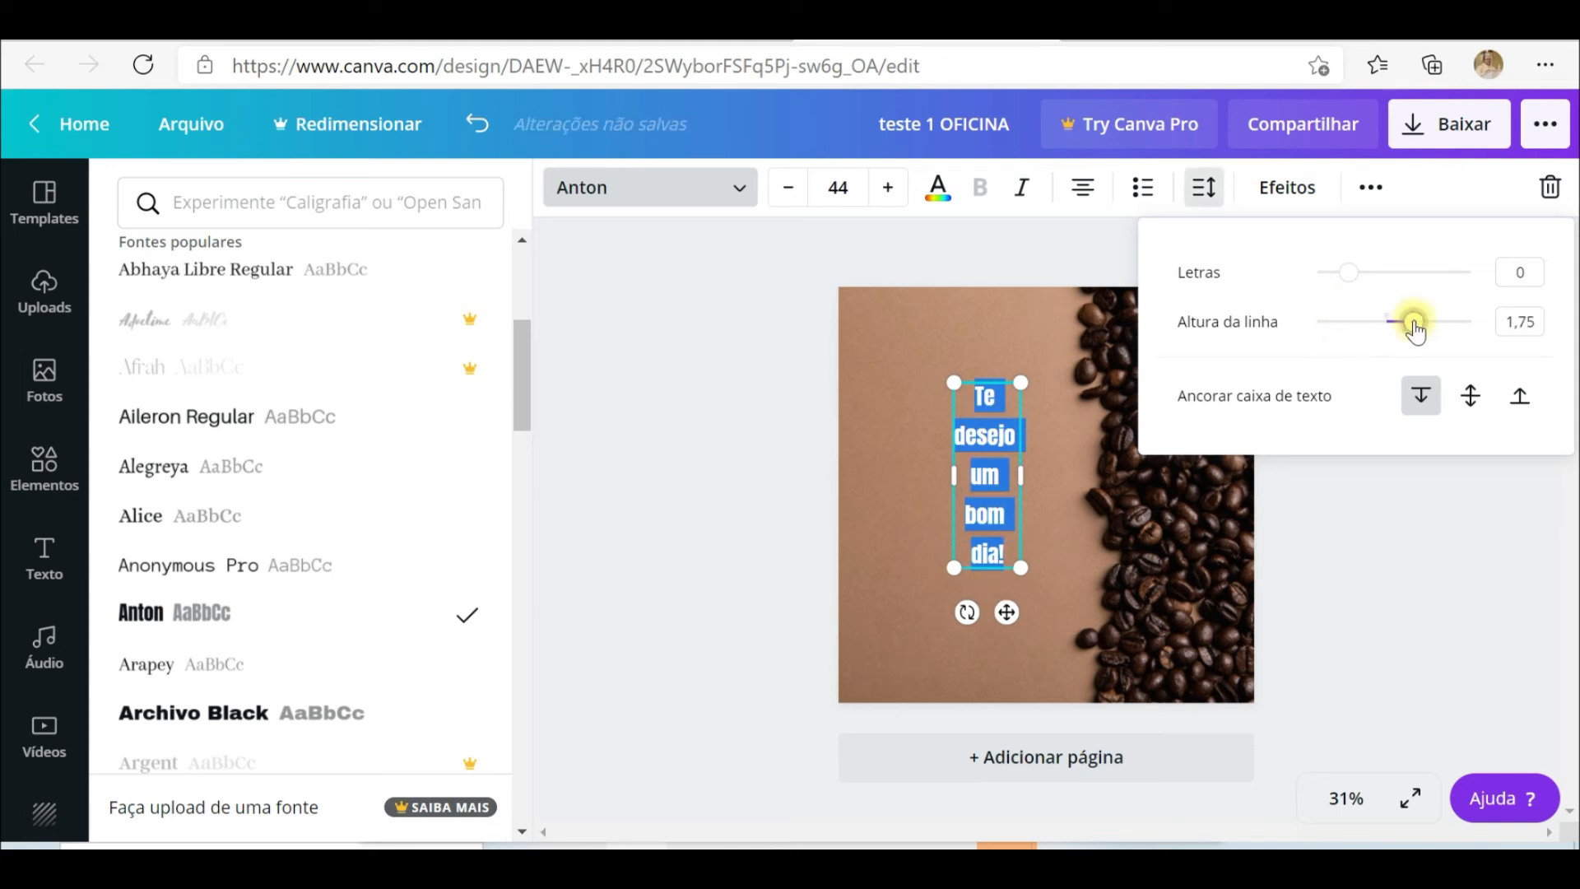
drag(1413, 327, 1451, 327)
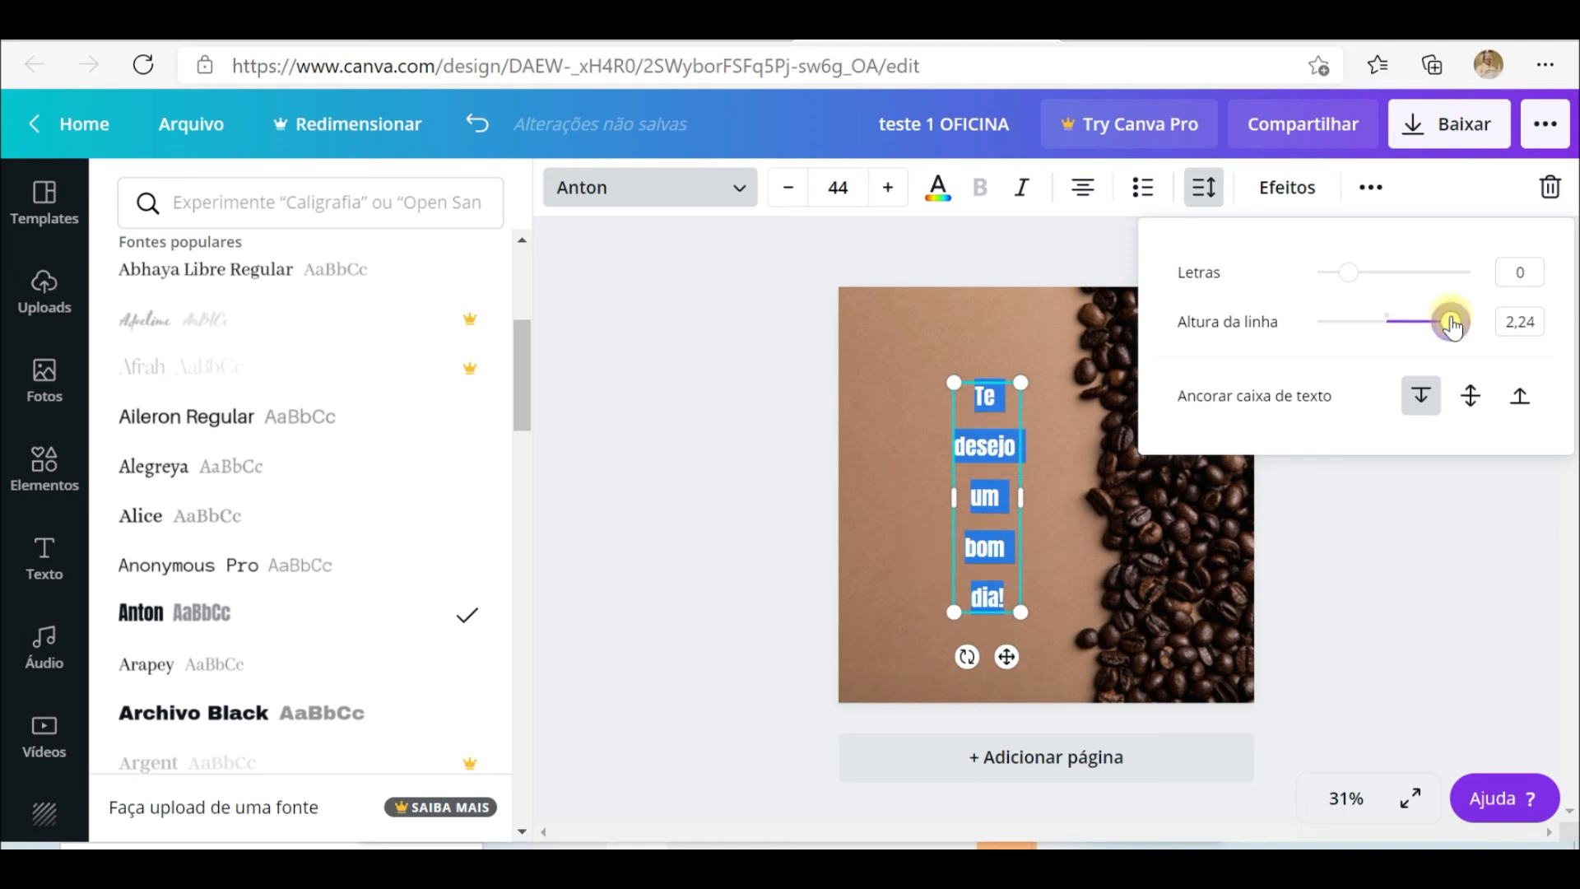
click(1480, 334)
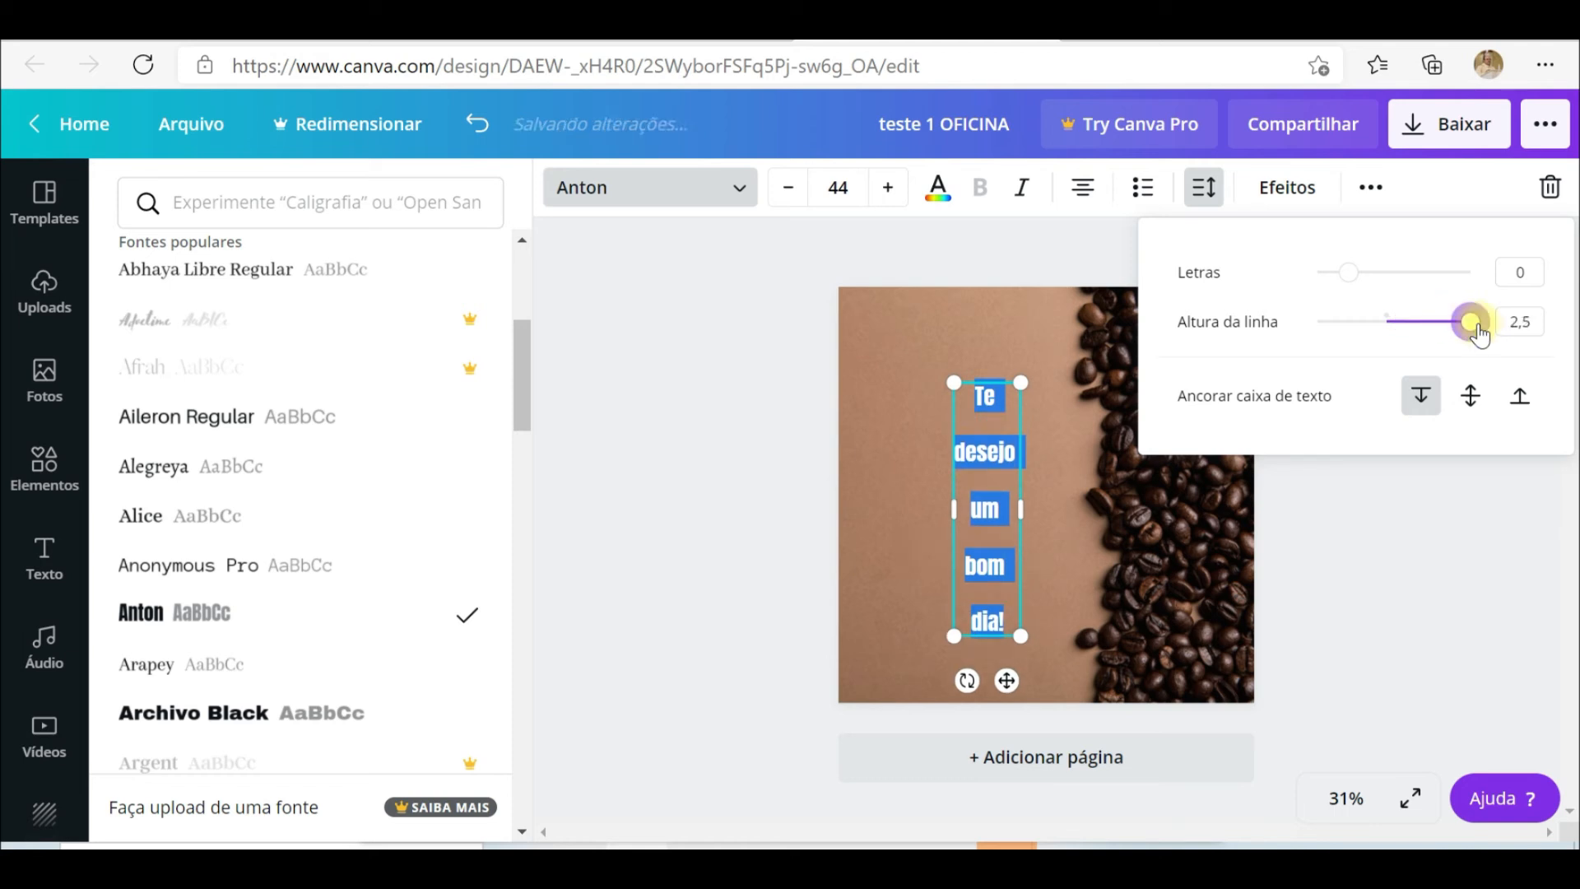
click(1390, 323)
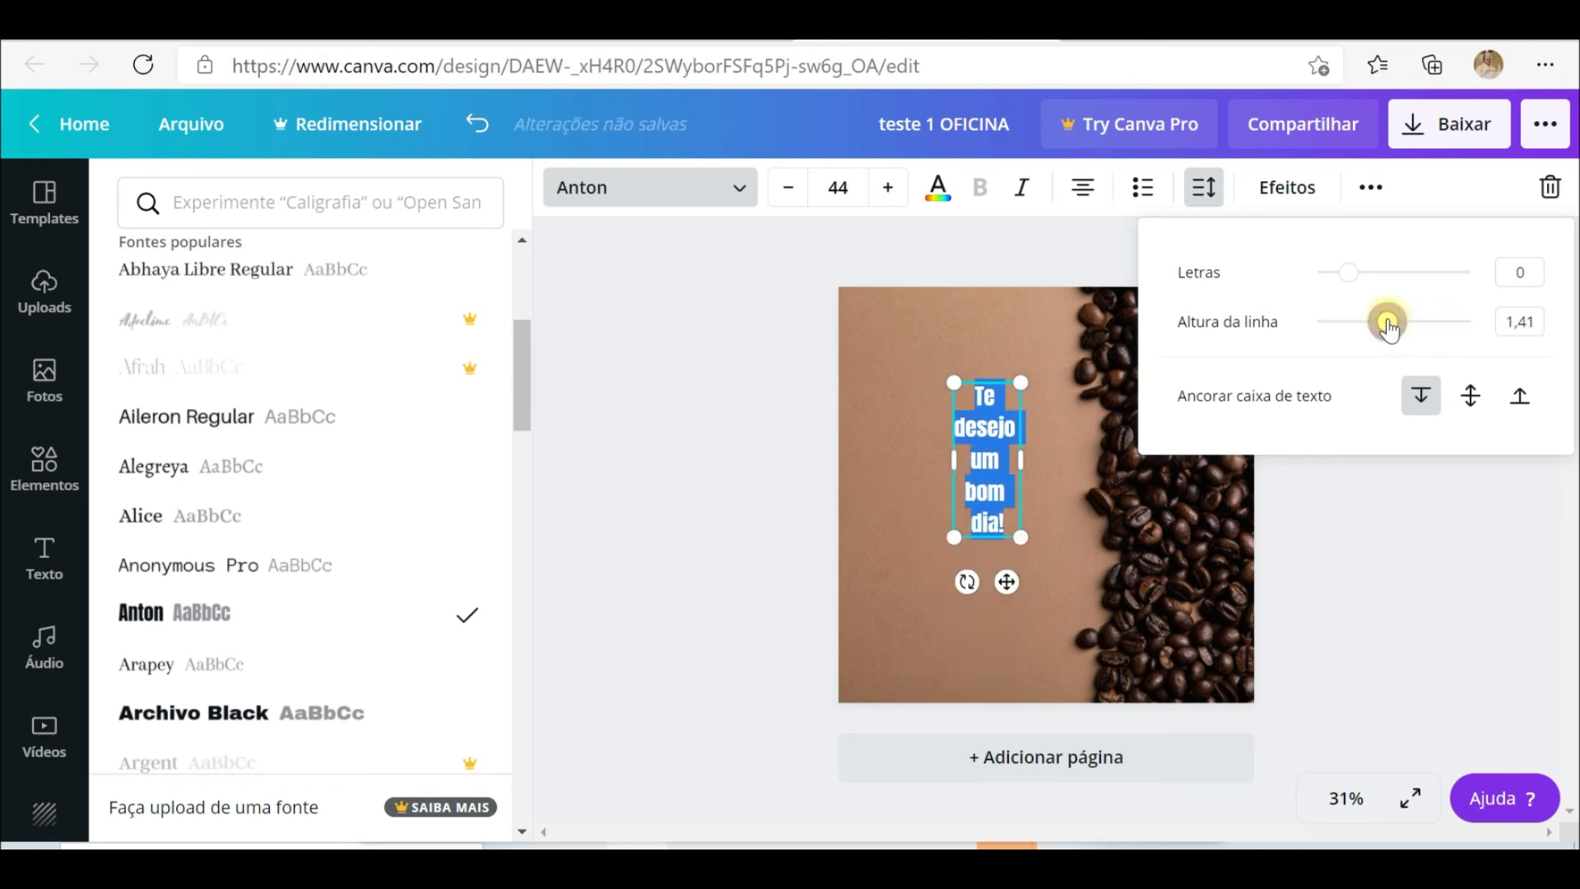
drag(1348, 273, 1387, 280)
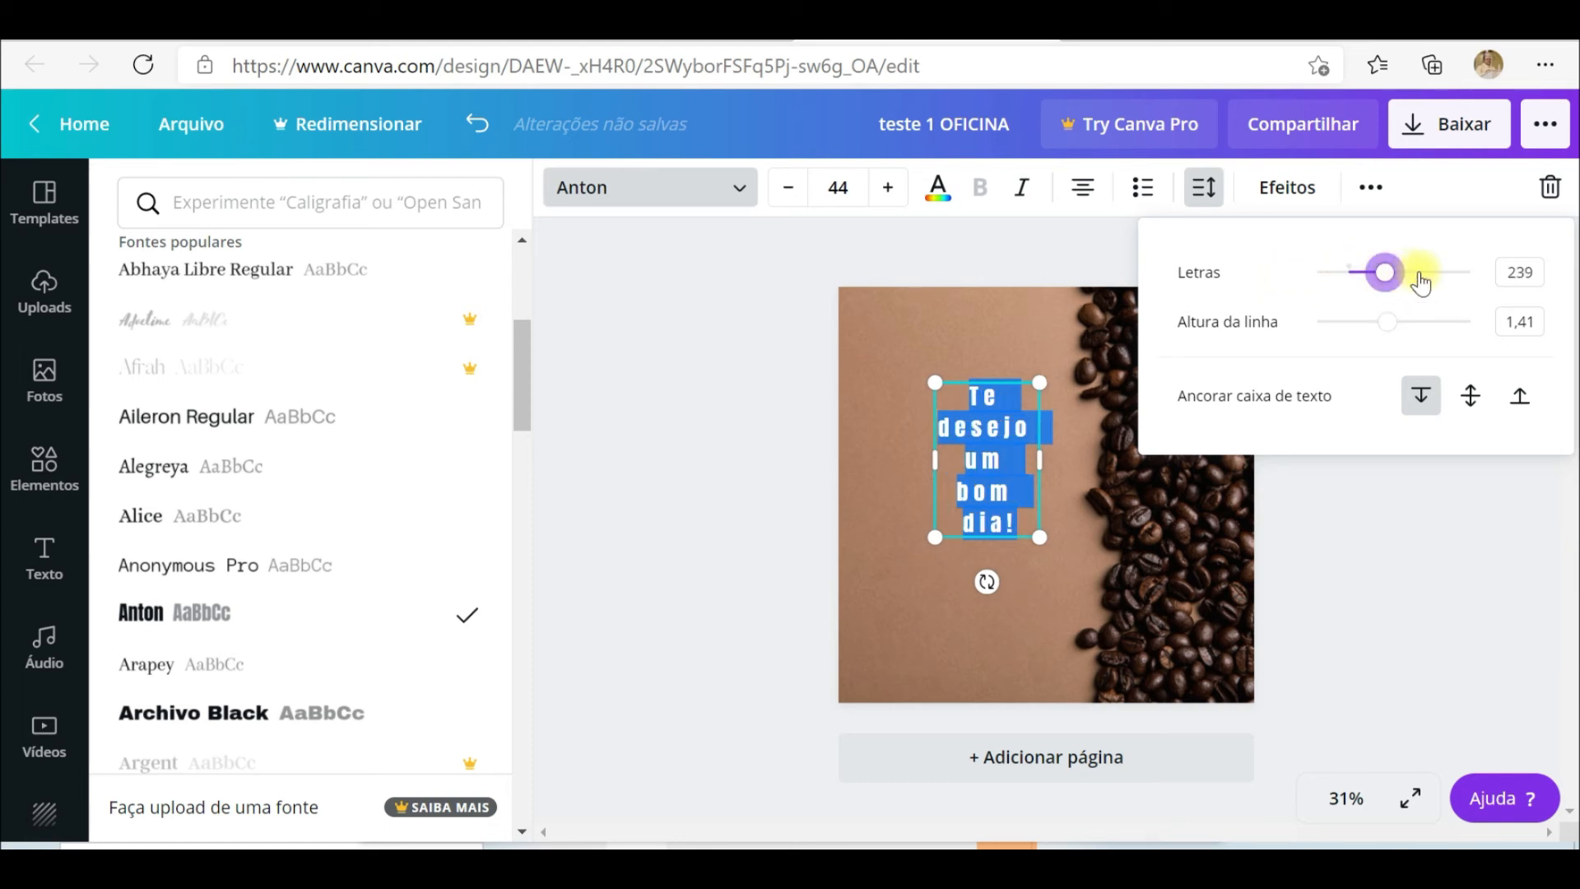
click(1419, 274)
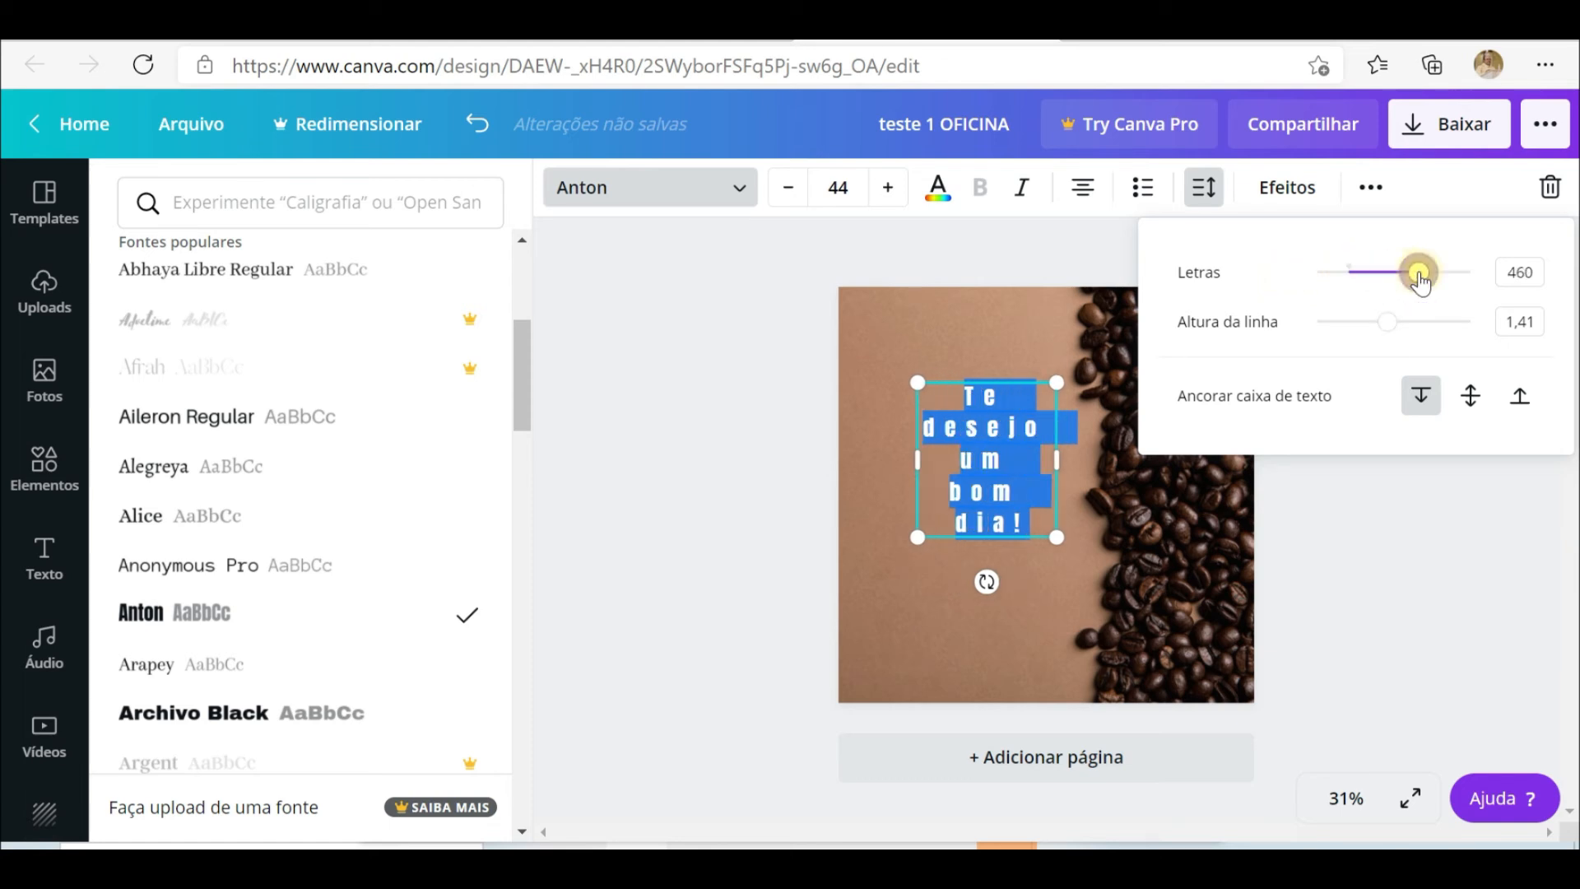
click(1375, 280)
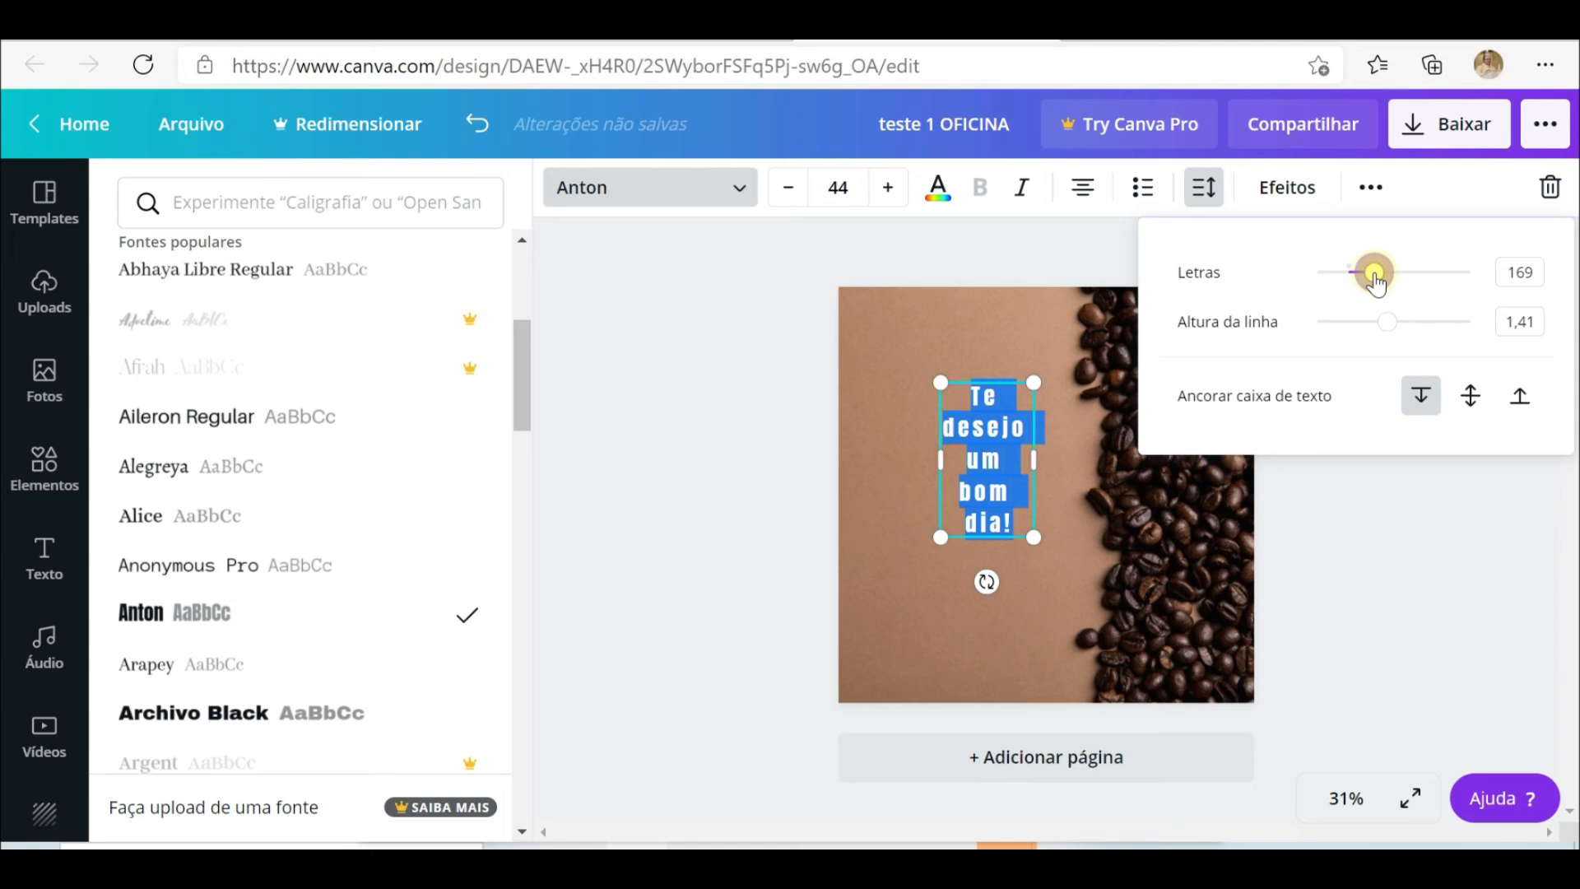
click(1425, 322)
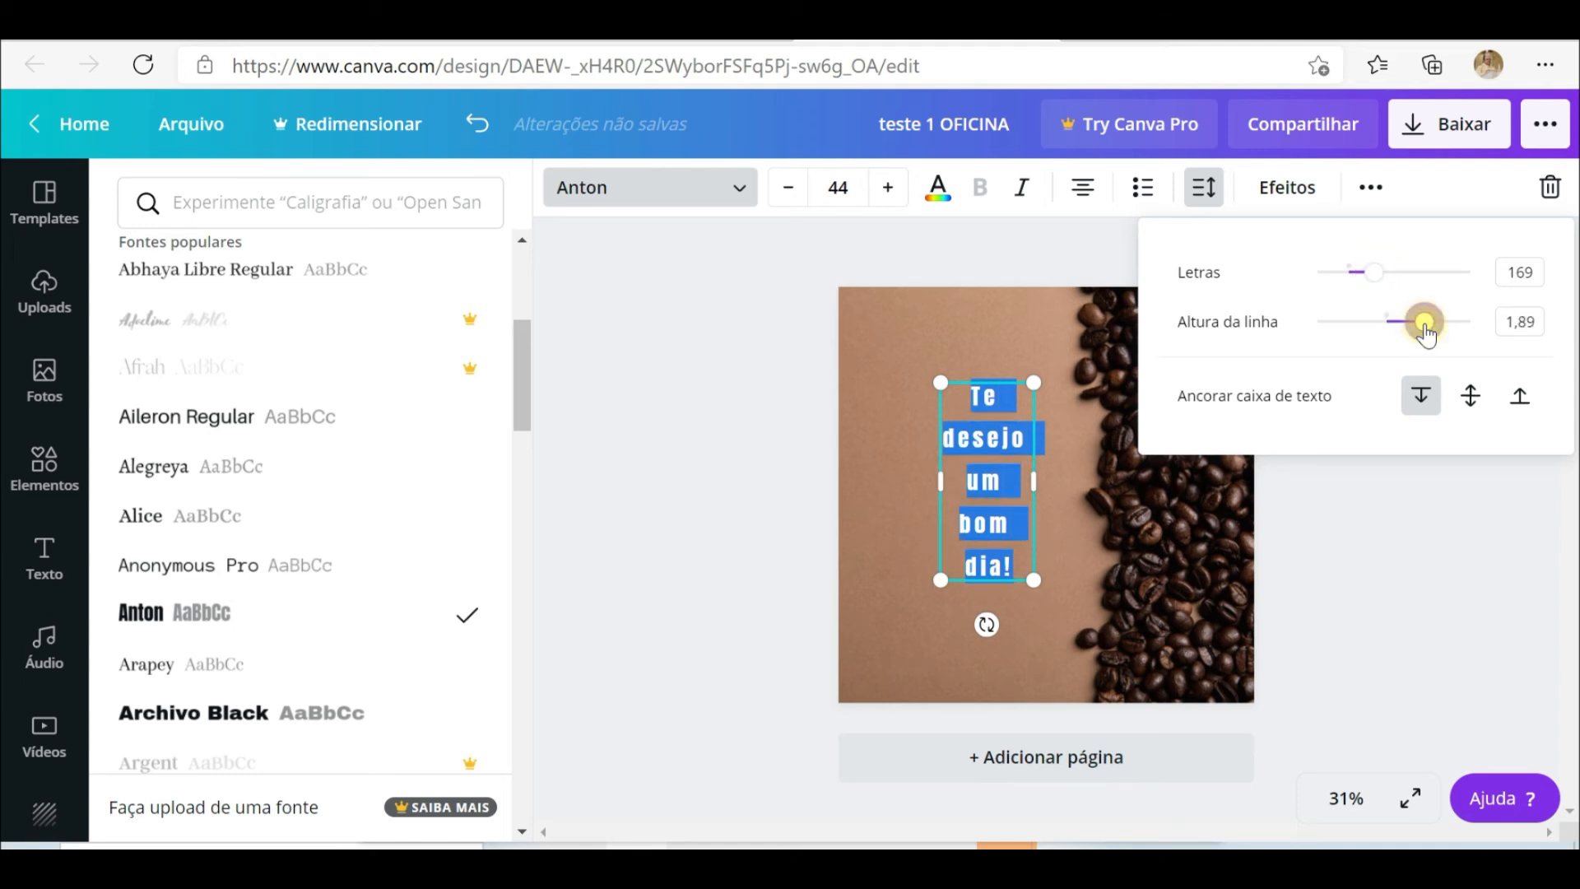
Move the greeting text up and to the left within the plain brown area.
click(1360, 507)
click(1074, 502)
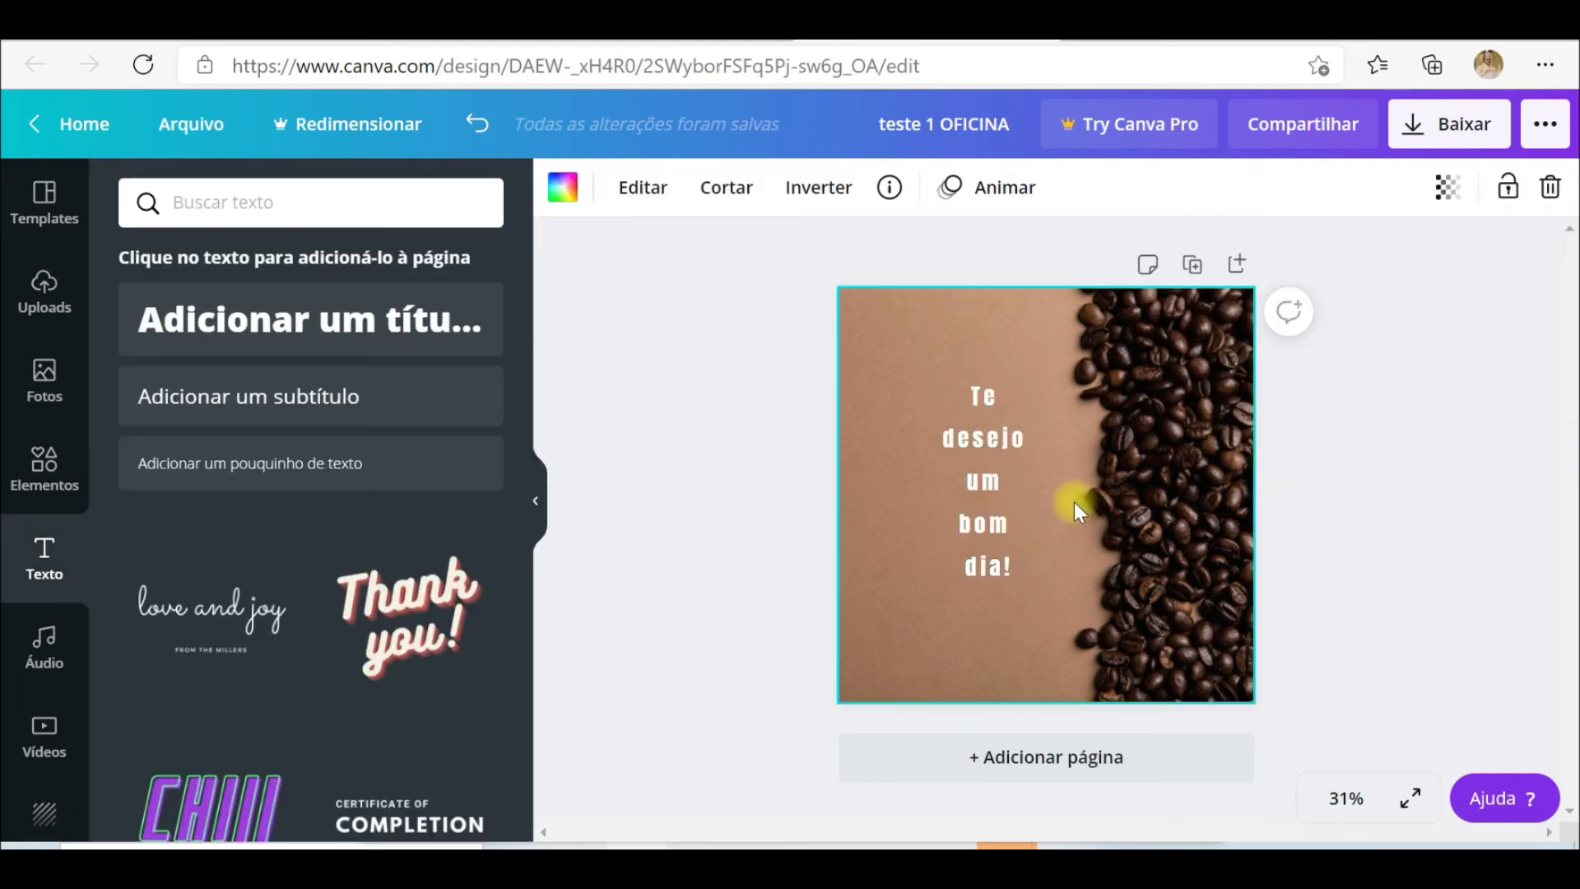
drag(980, 496, 950, 445)
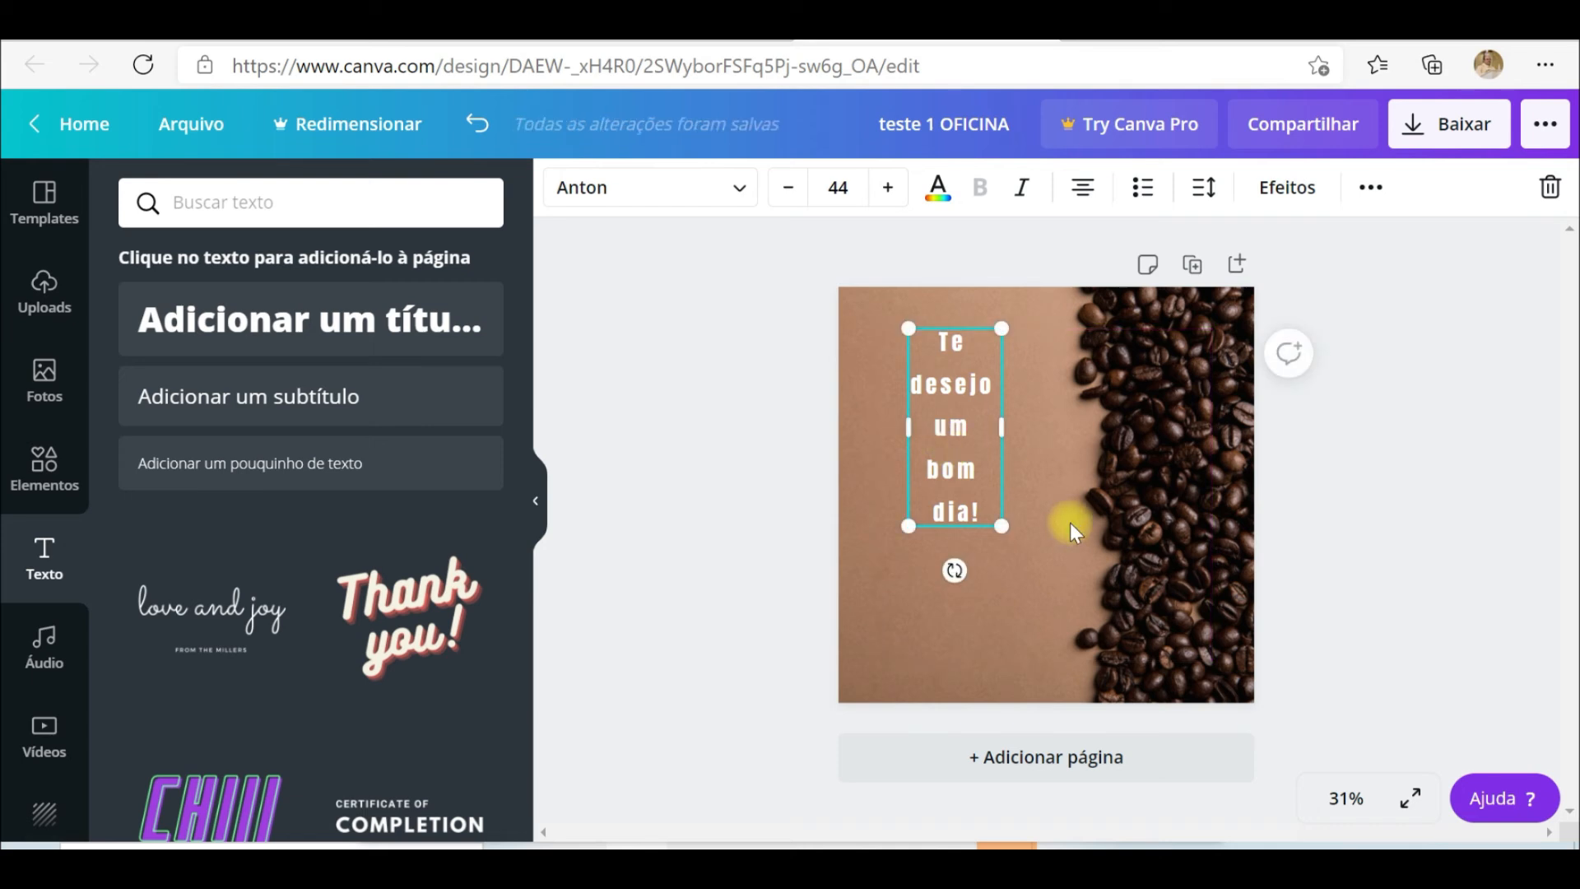
Try flipping the coffee bean photo horizontally and vertically, reversing each flip.
click(1157, 448)
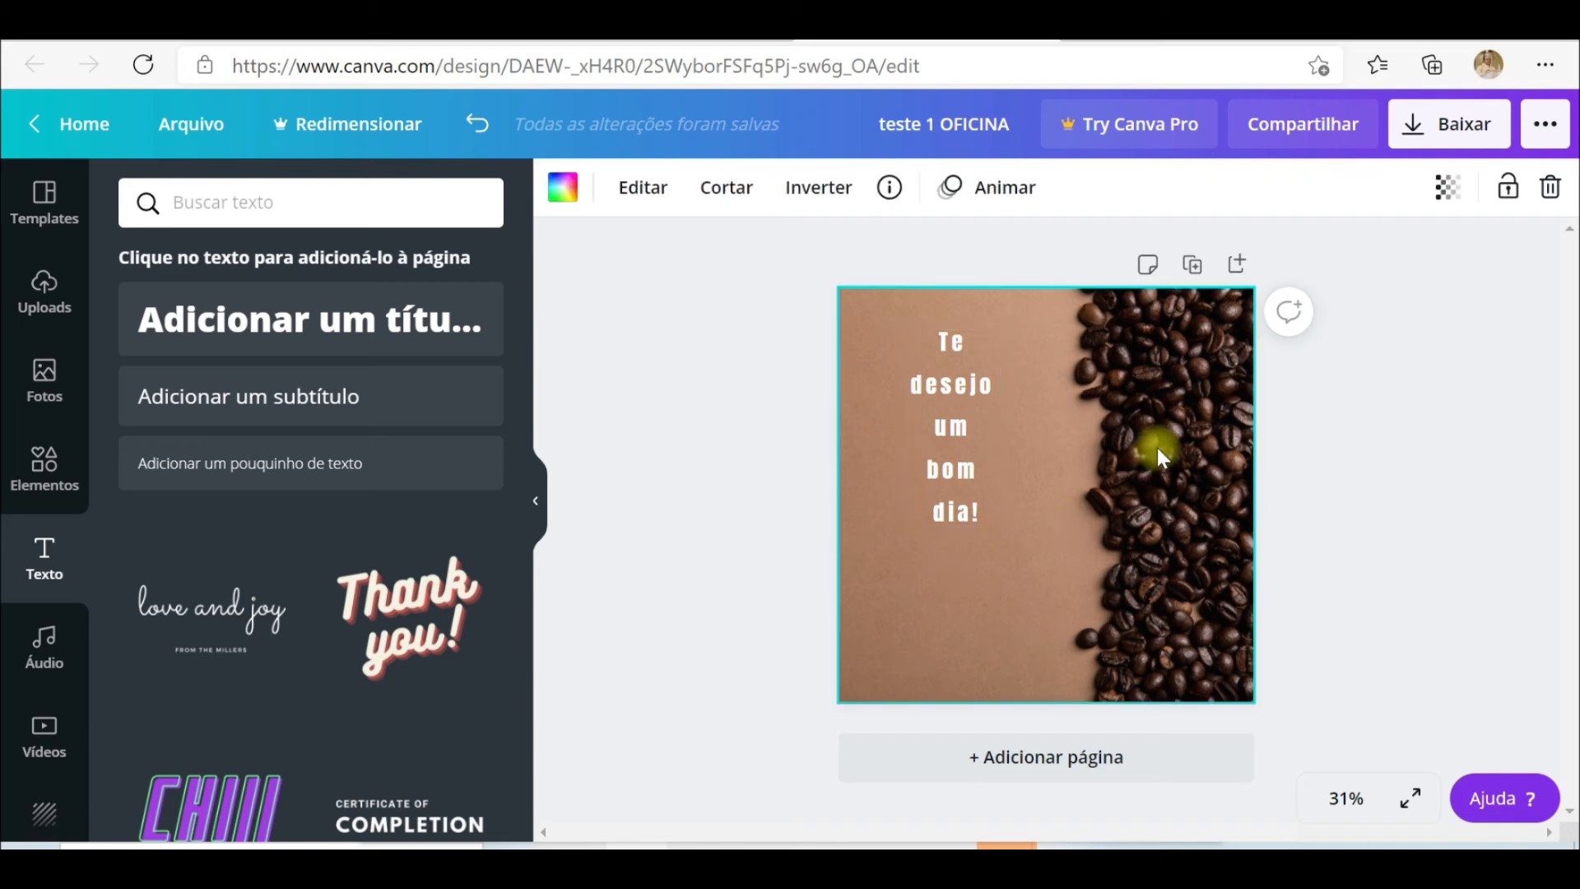
click(828, 183)
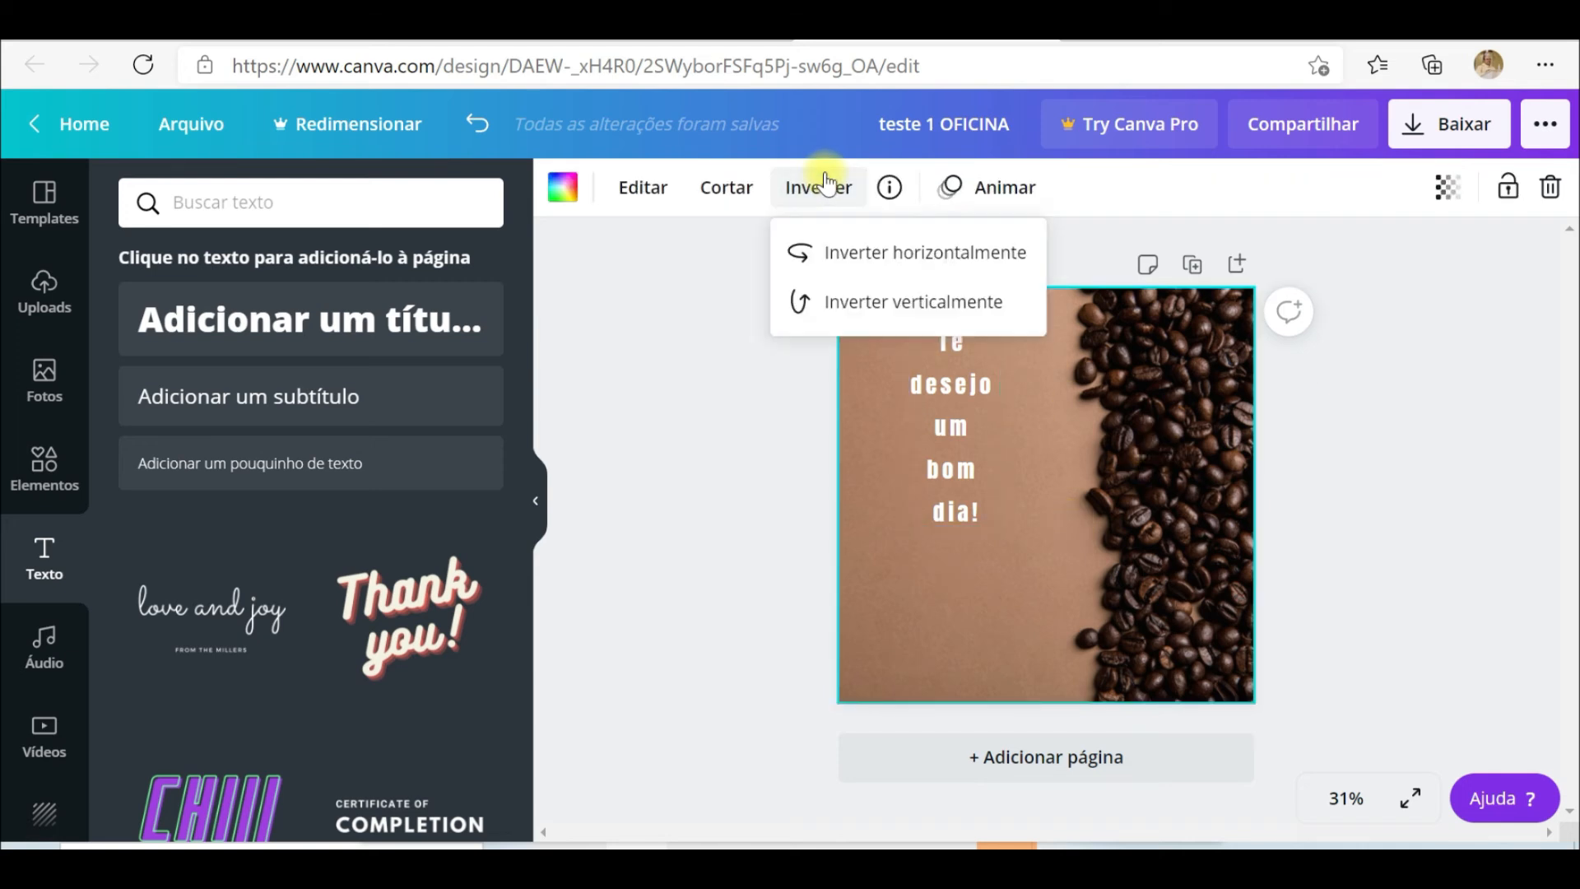
click(856, 261)
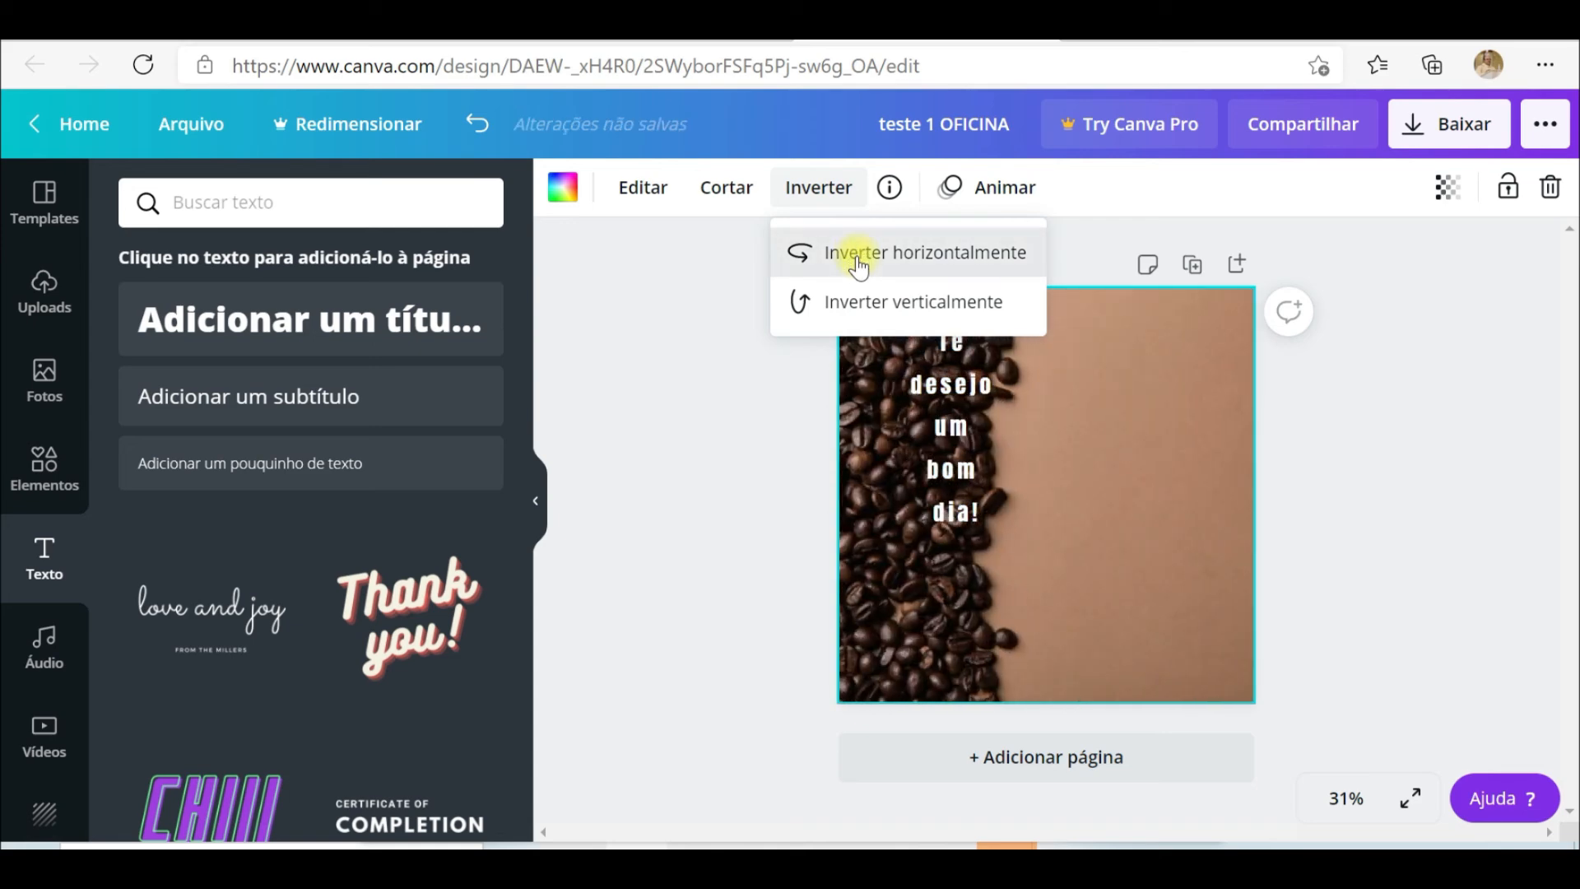
click(856, 260)
click(856, 305)
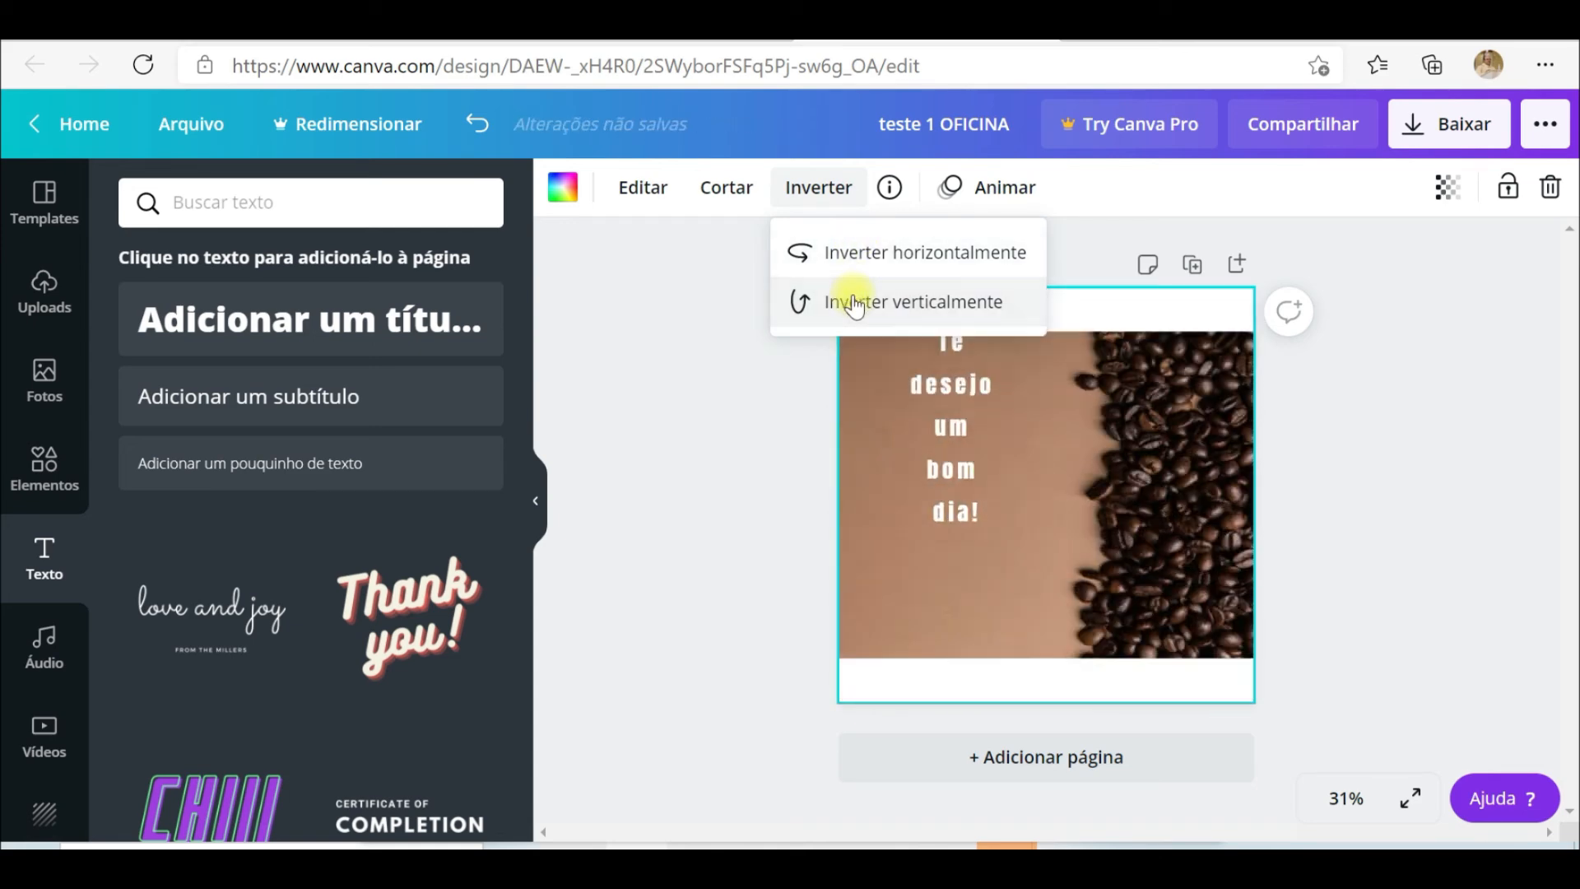
click(856, 303)
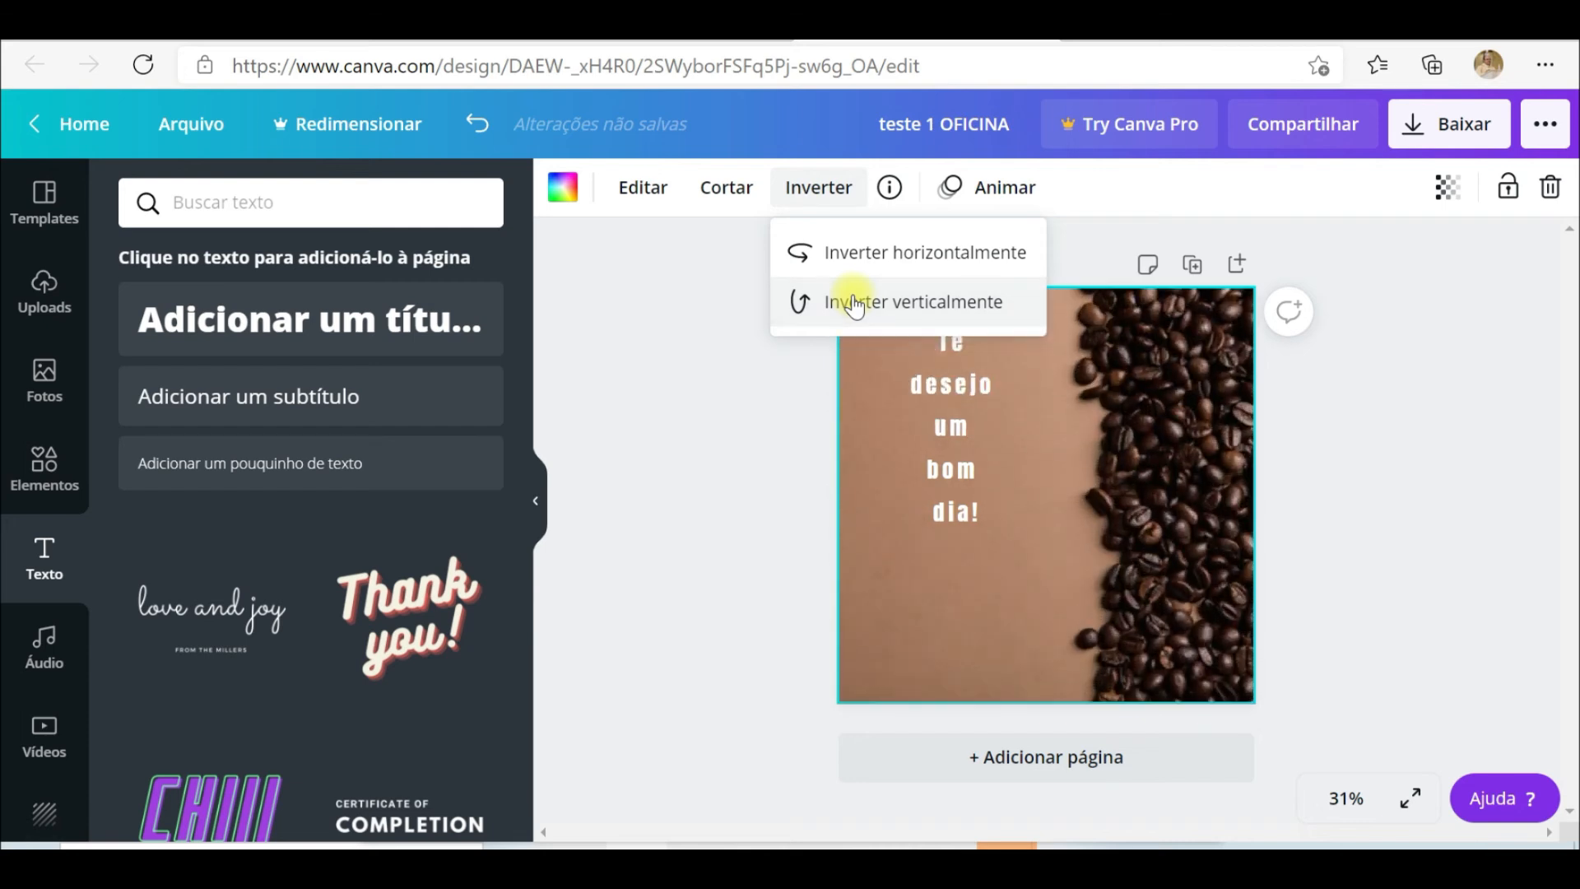
click(879, 268)
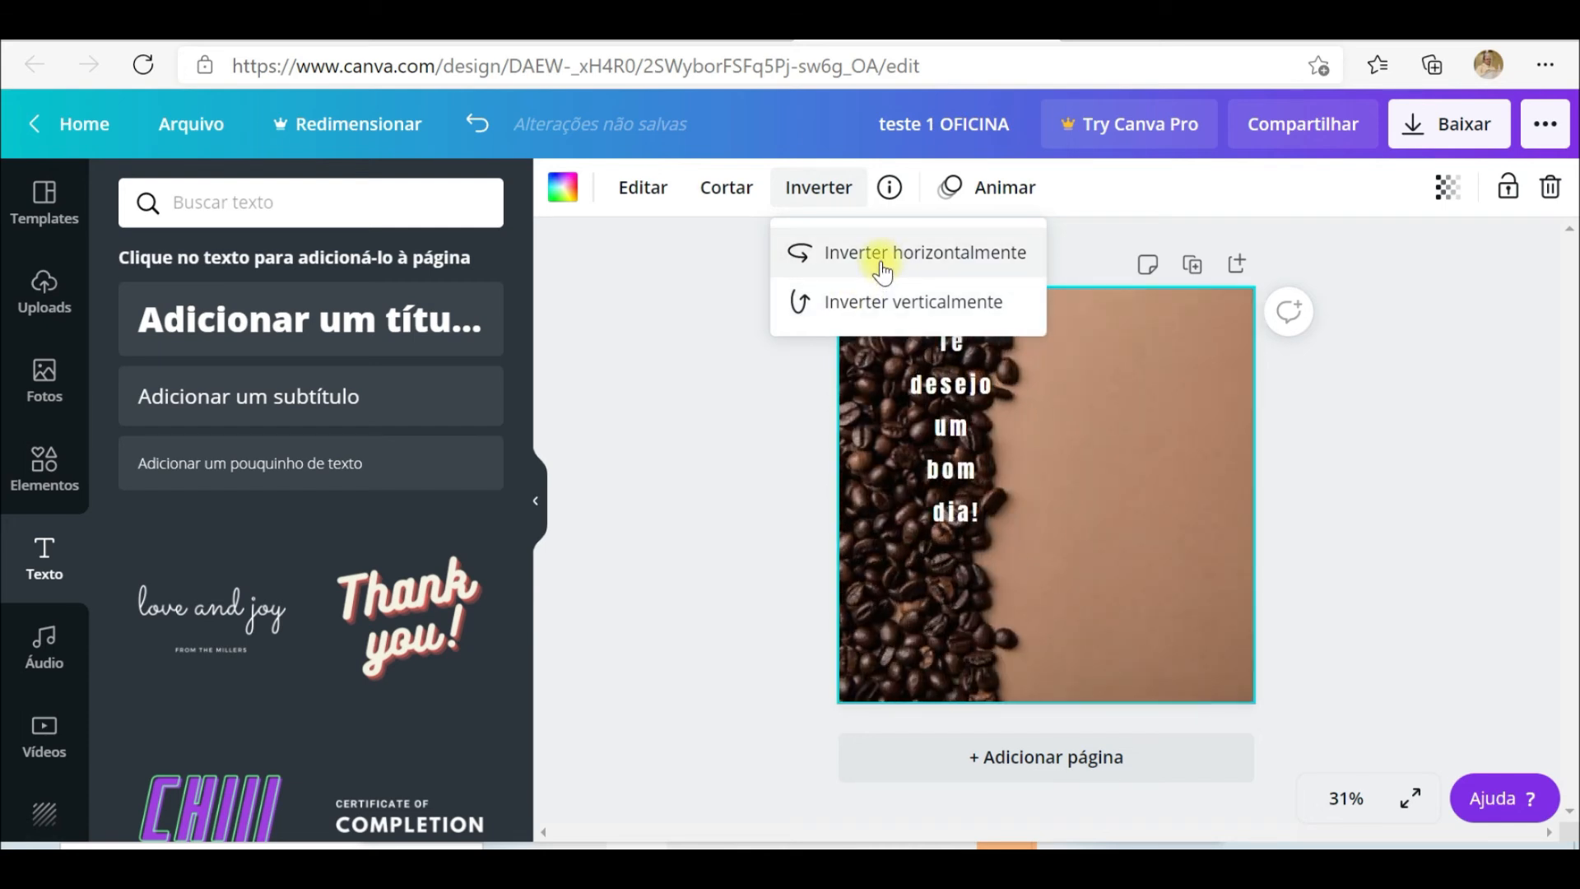
click(882, 268)
click(744, 458)
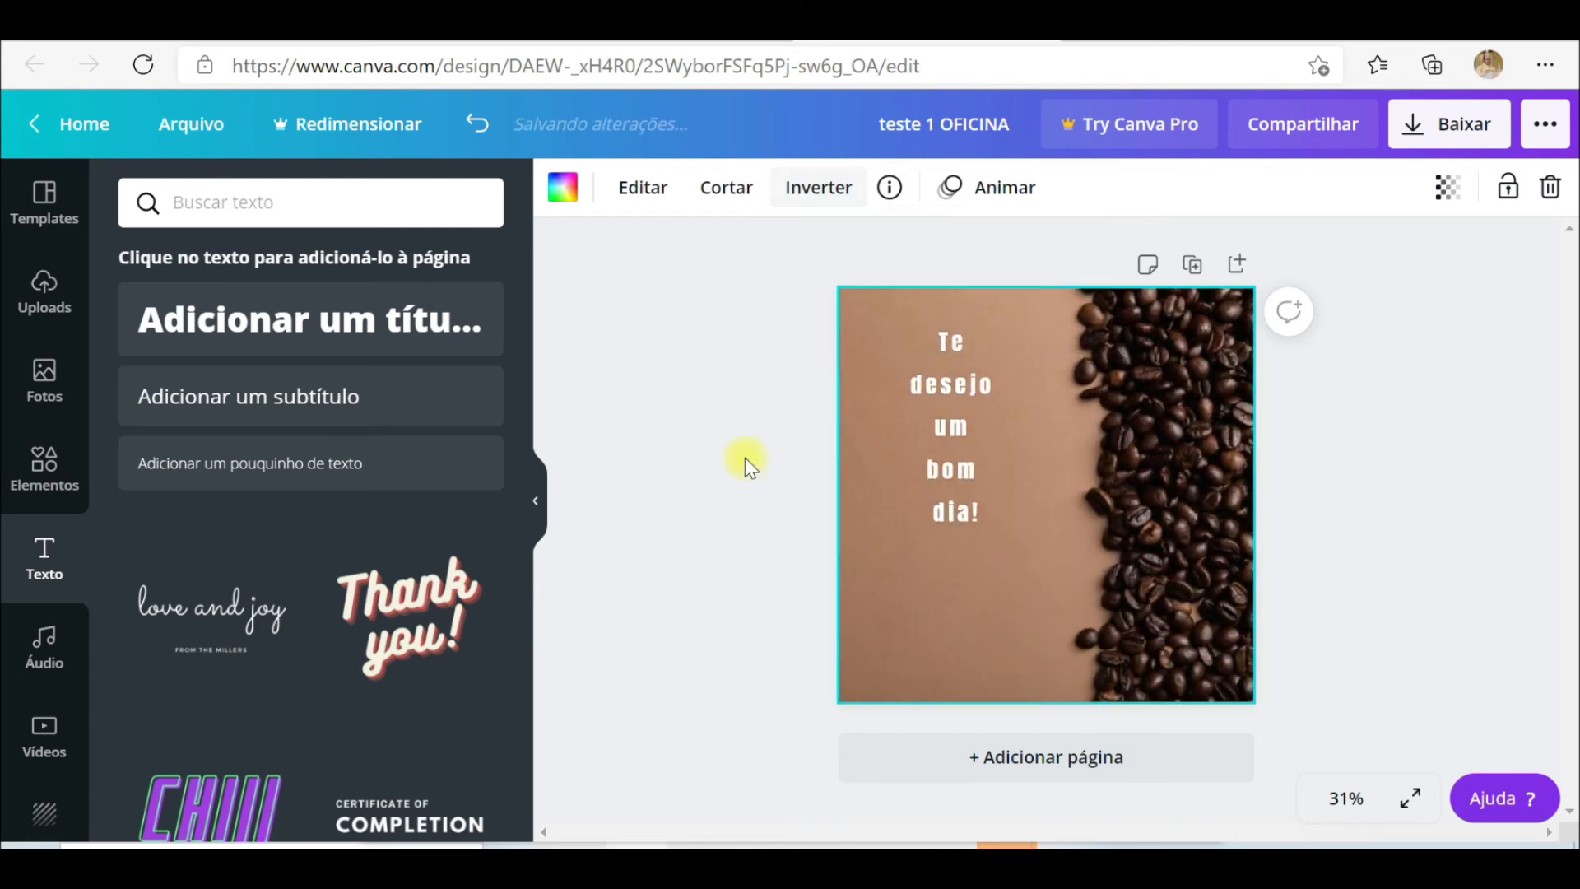
click(744, 458)
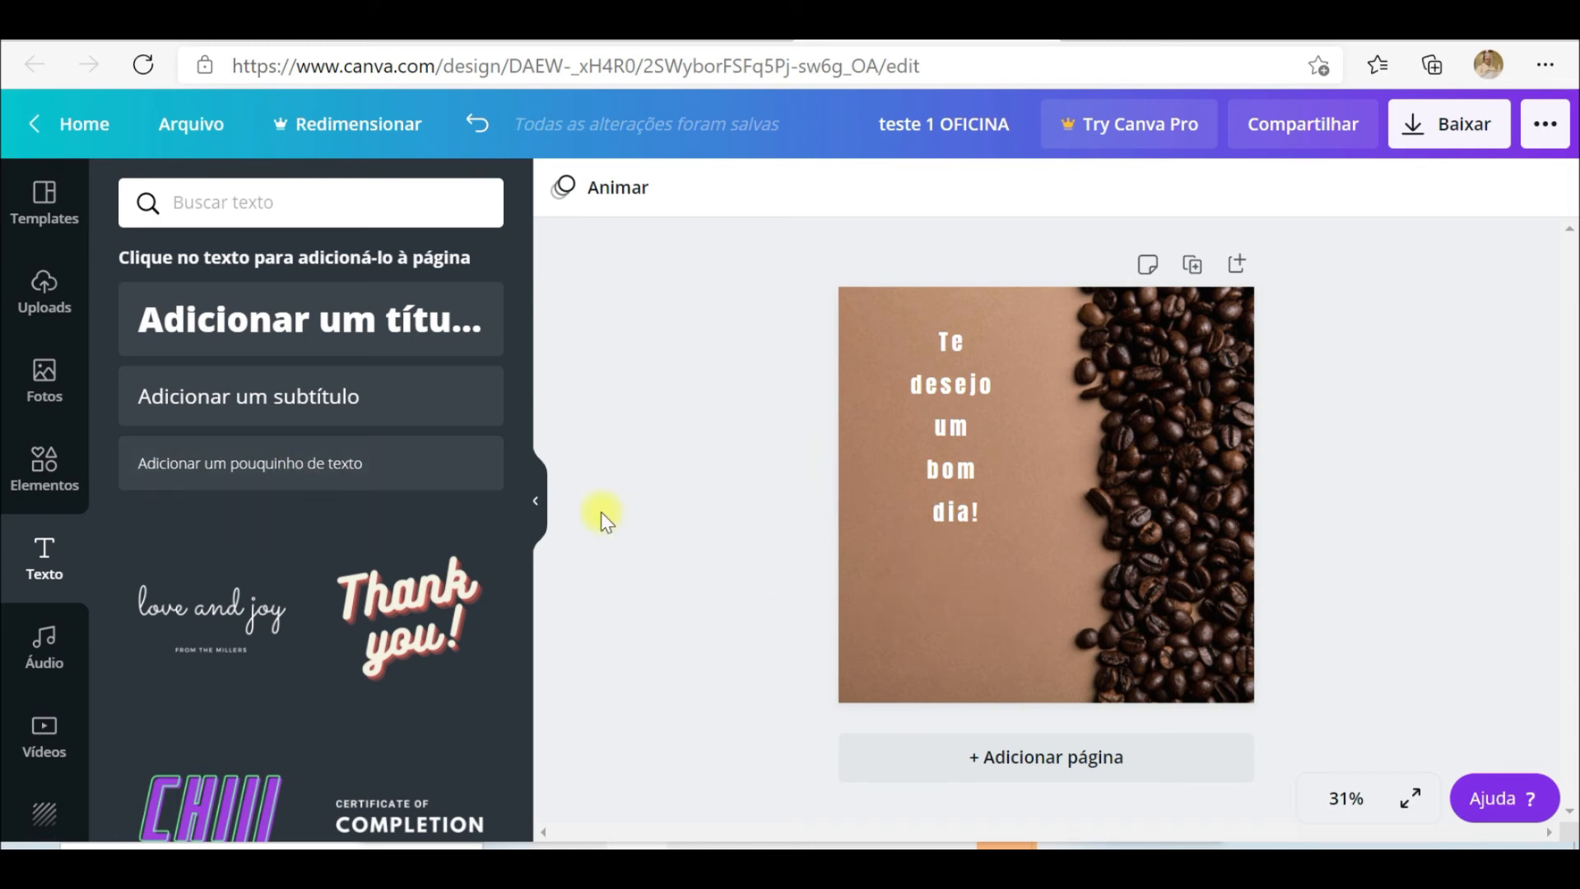
click(253, 398)
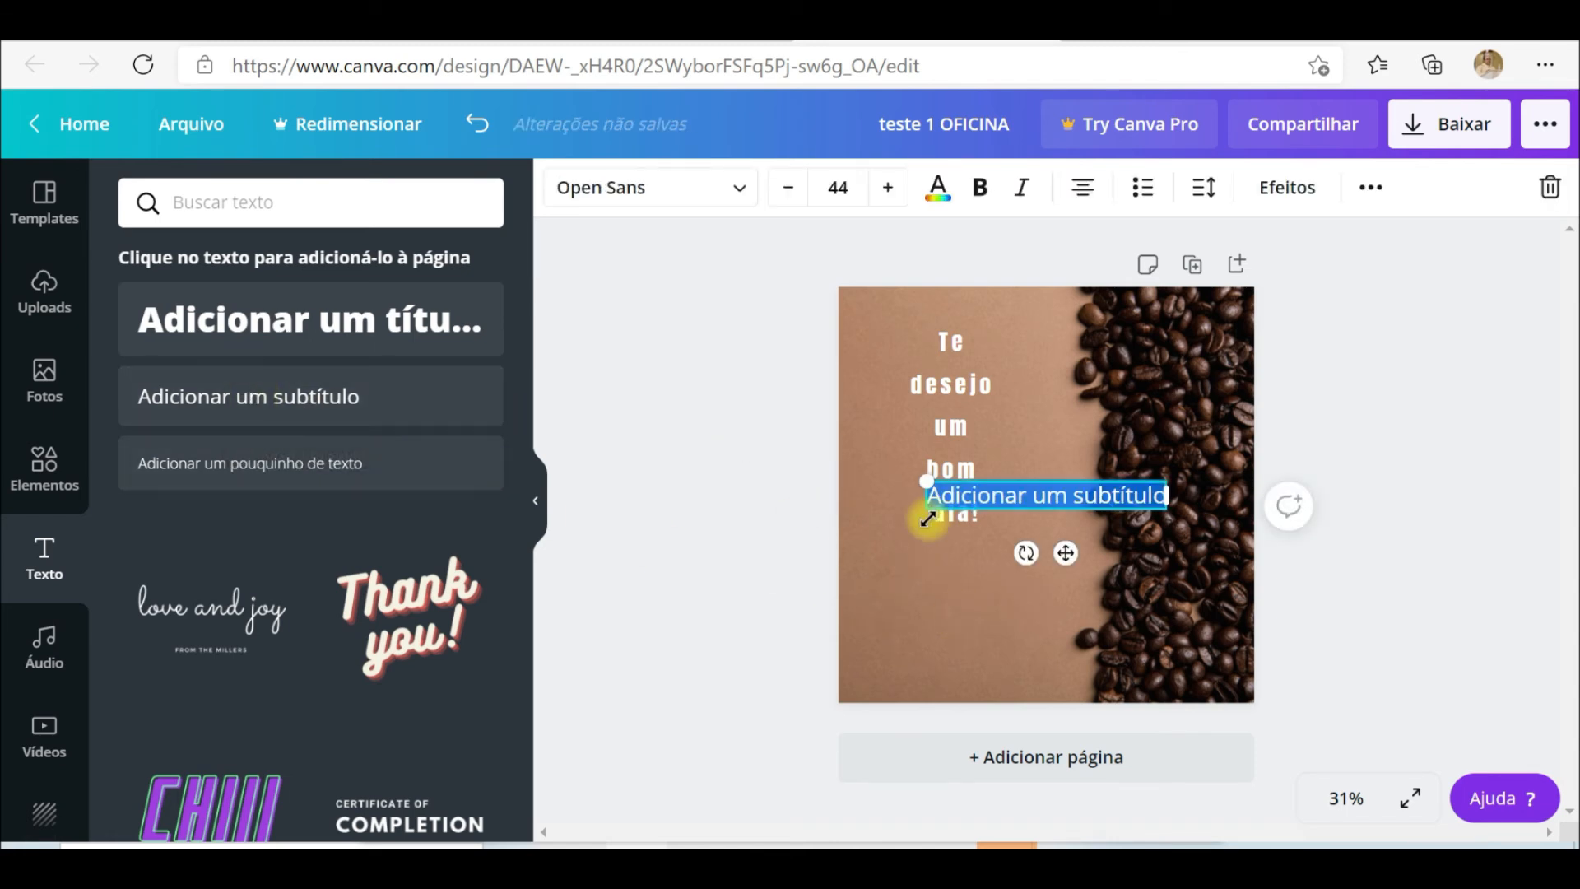
drag(1066, 549, 1037, 670)
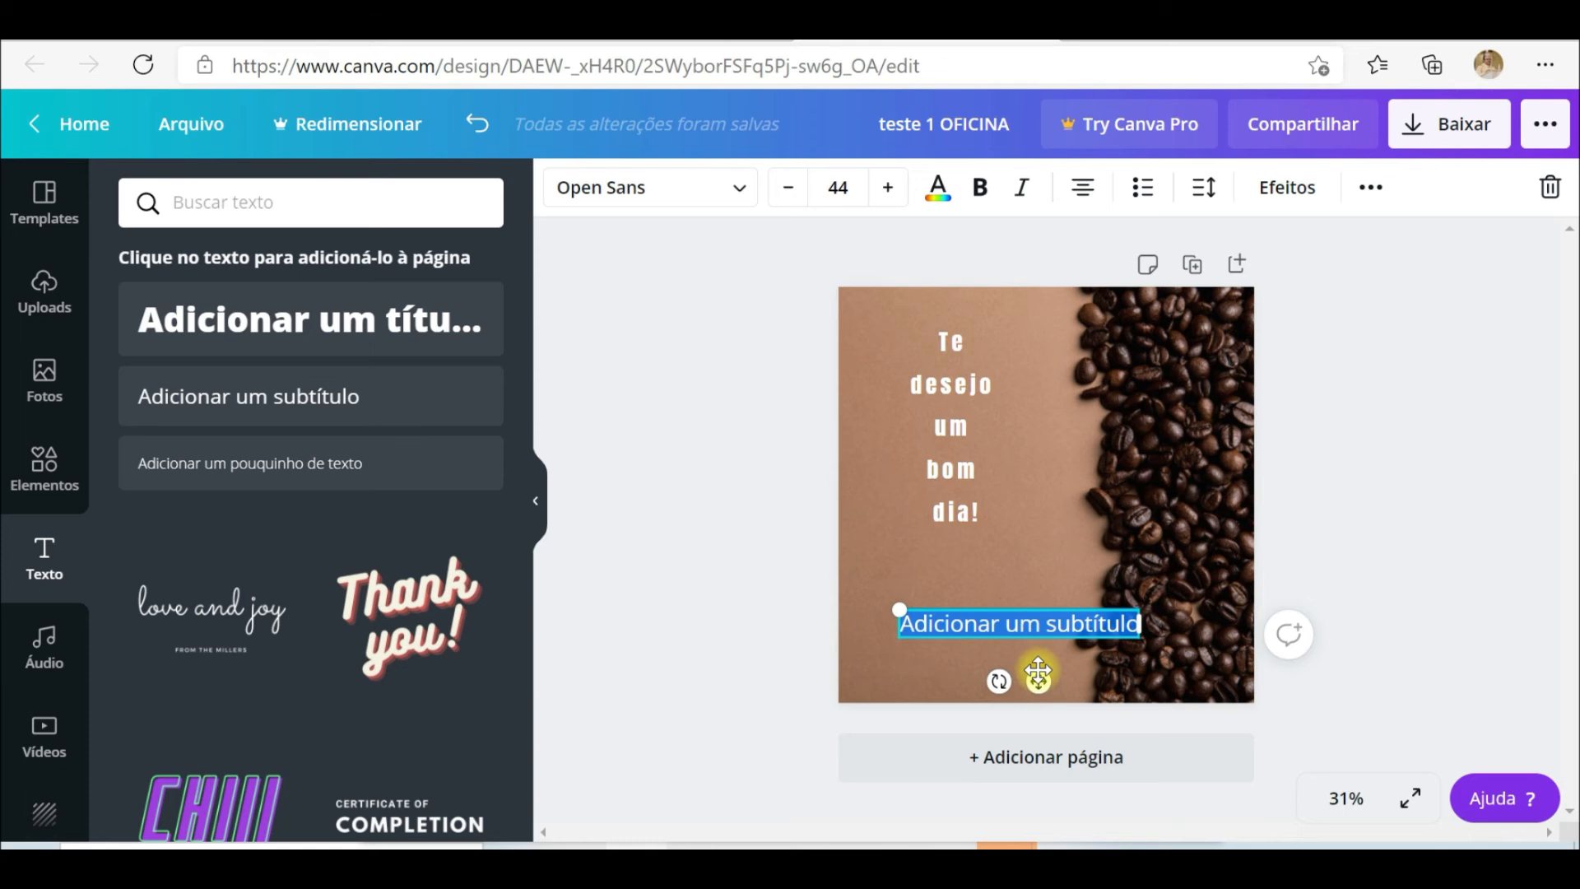
text(@caféoficina)
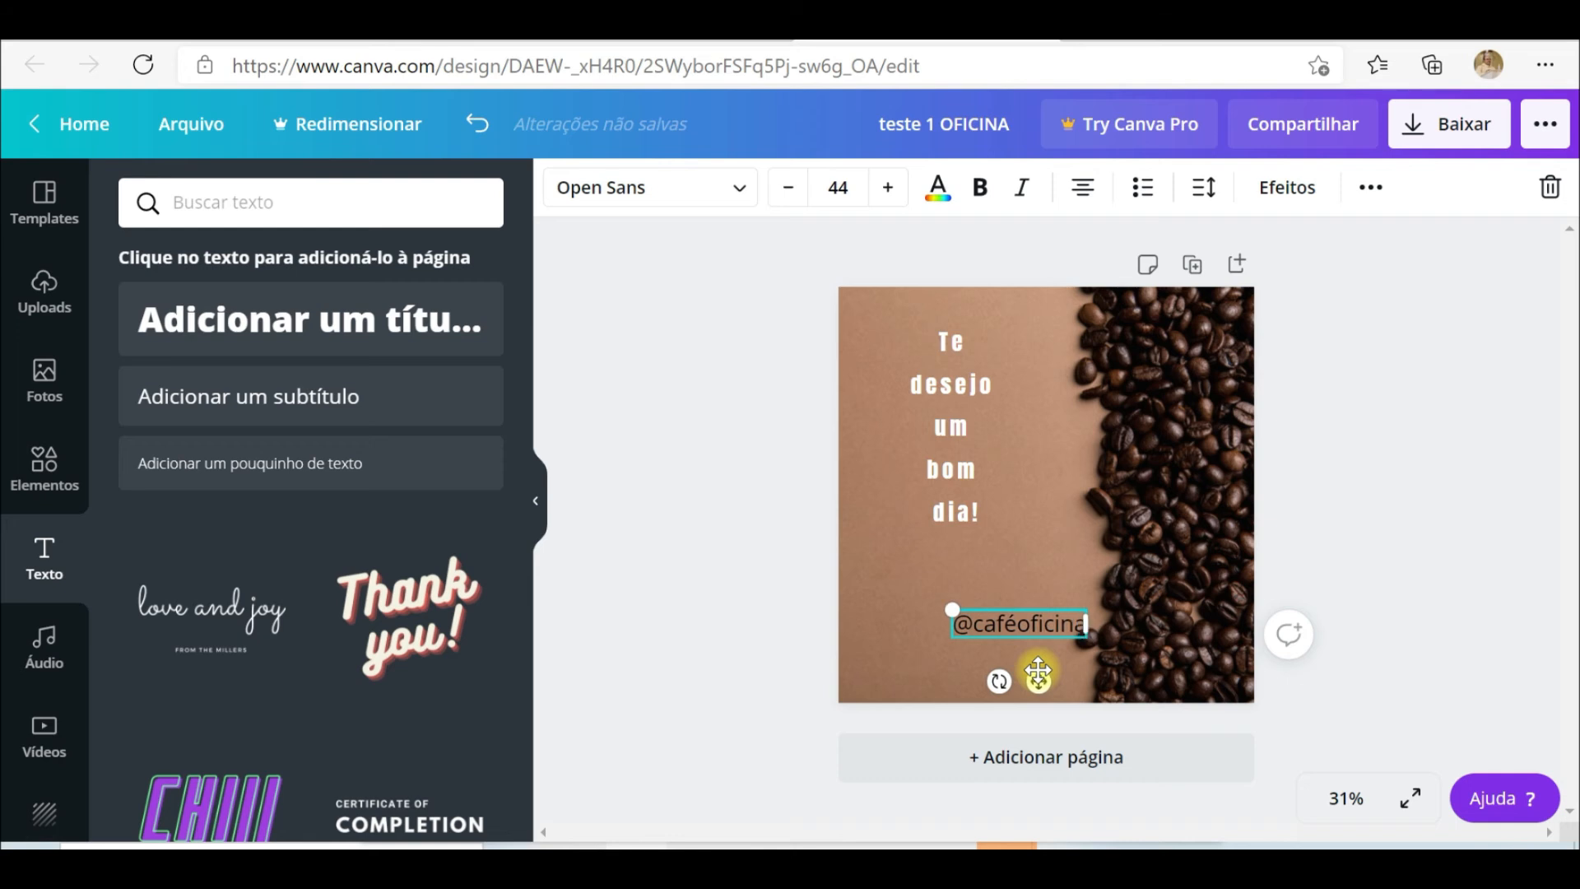
drag(1039, 673, 986, 681)
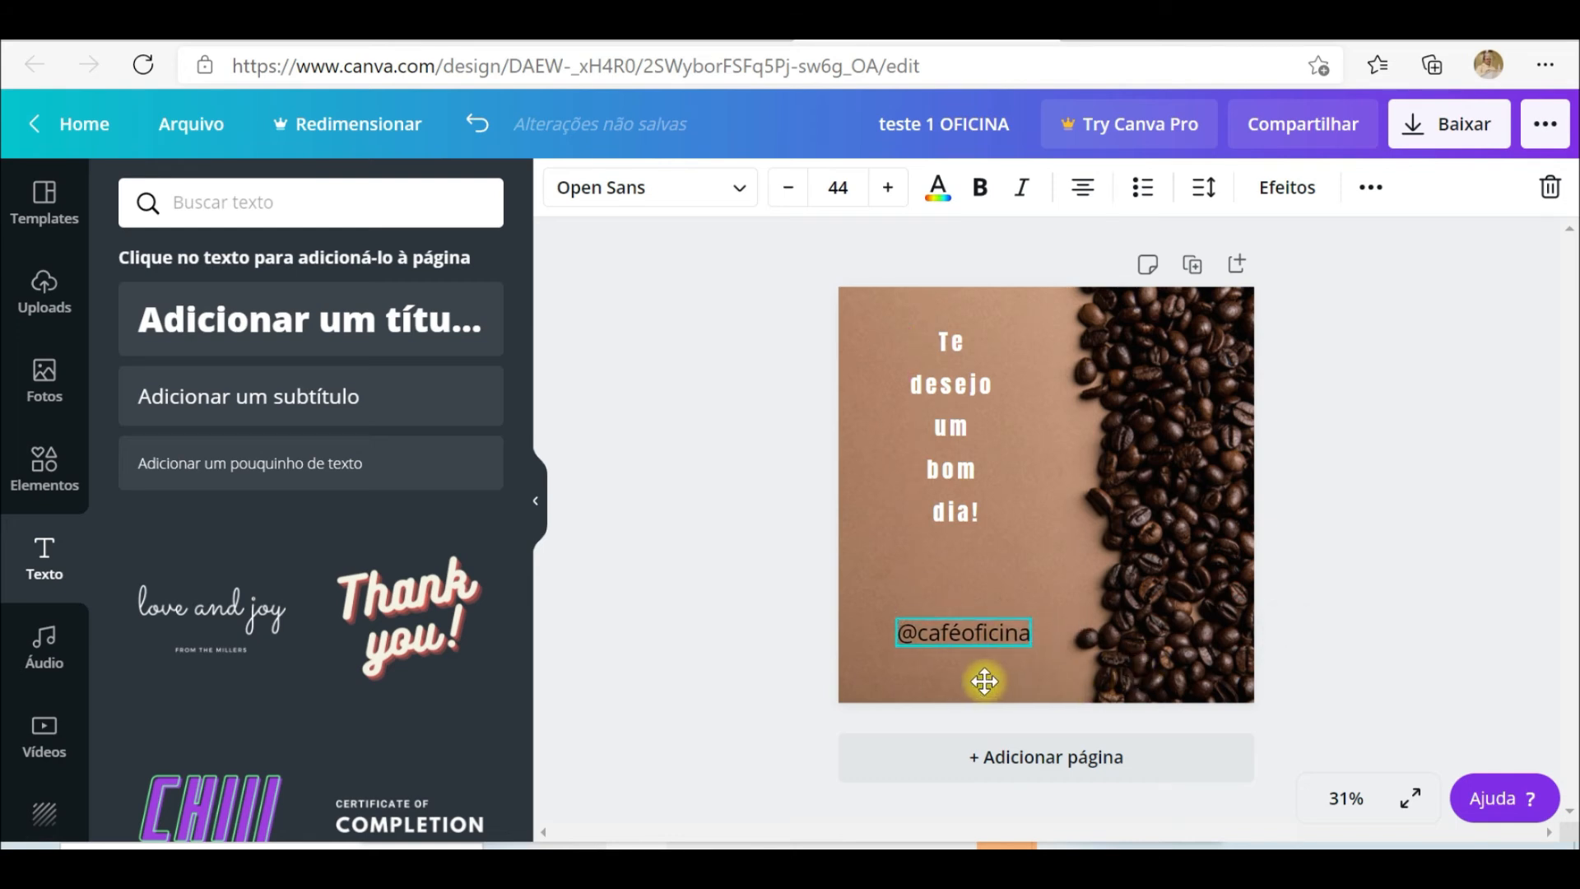
click(1085, 433)
click(961, 411)
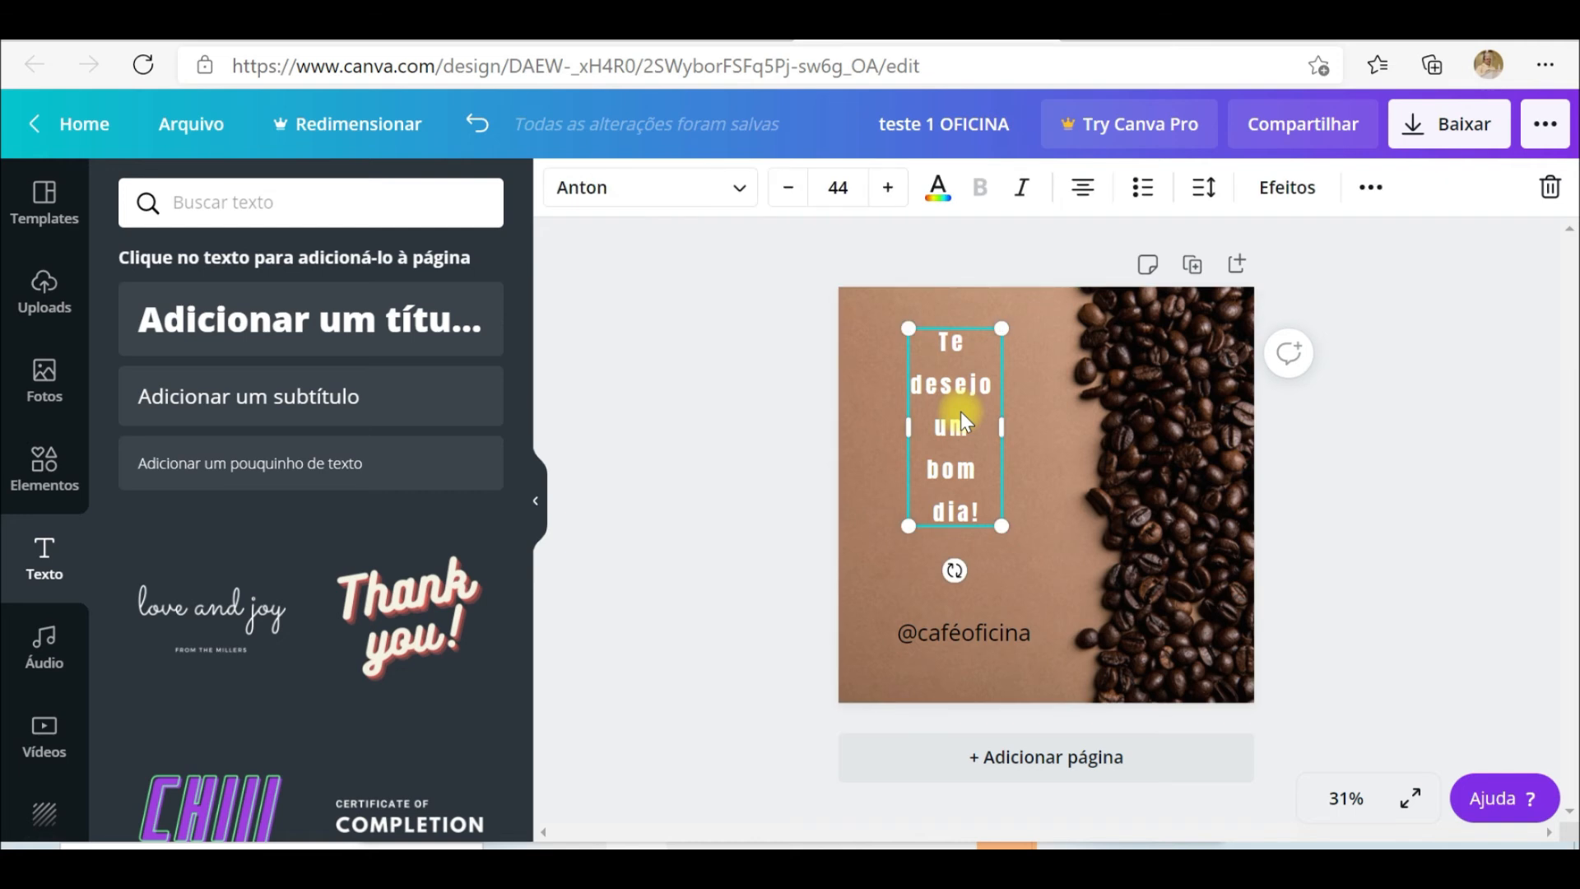
click(954, 642)
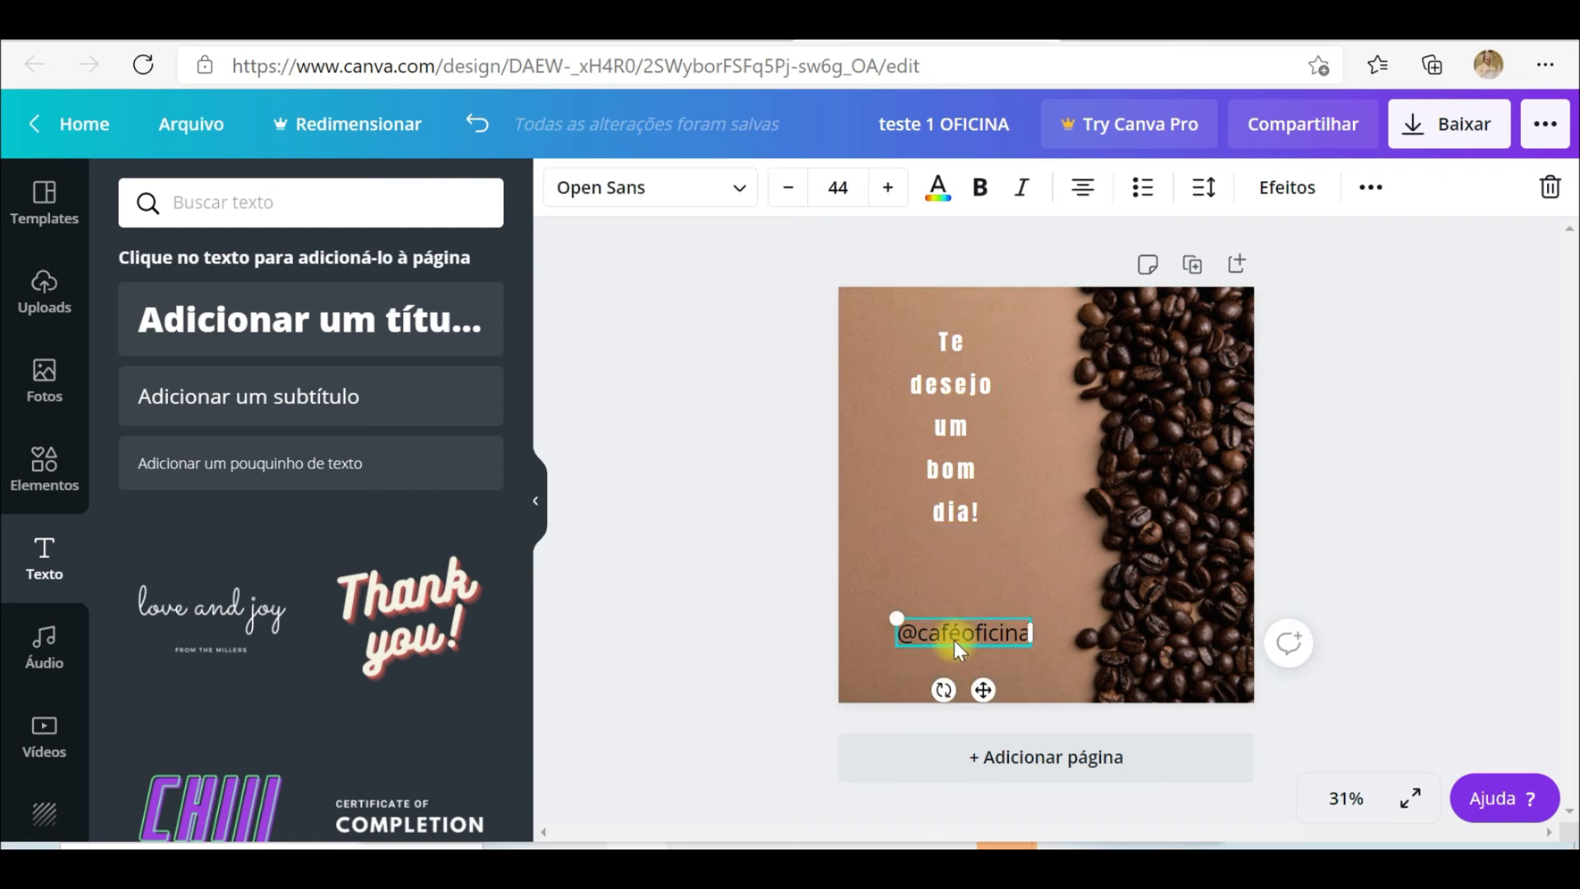
click(980, 451)
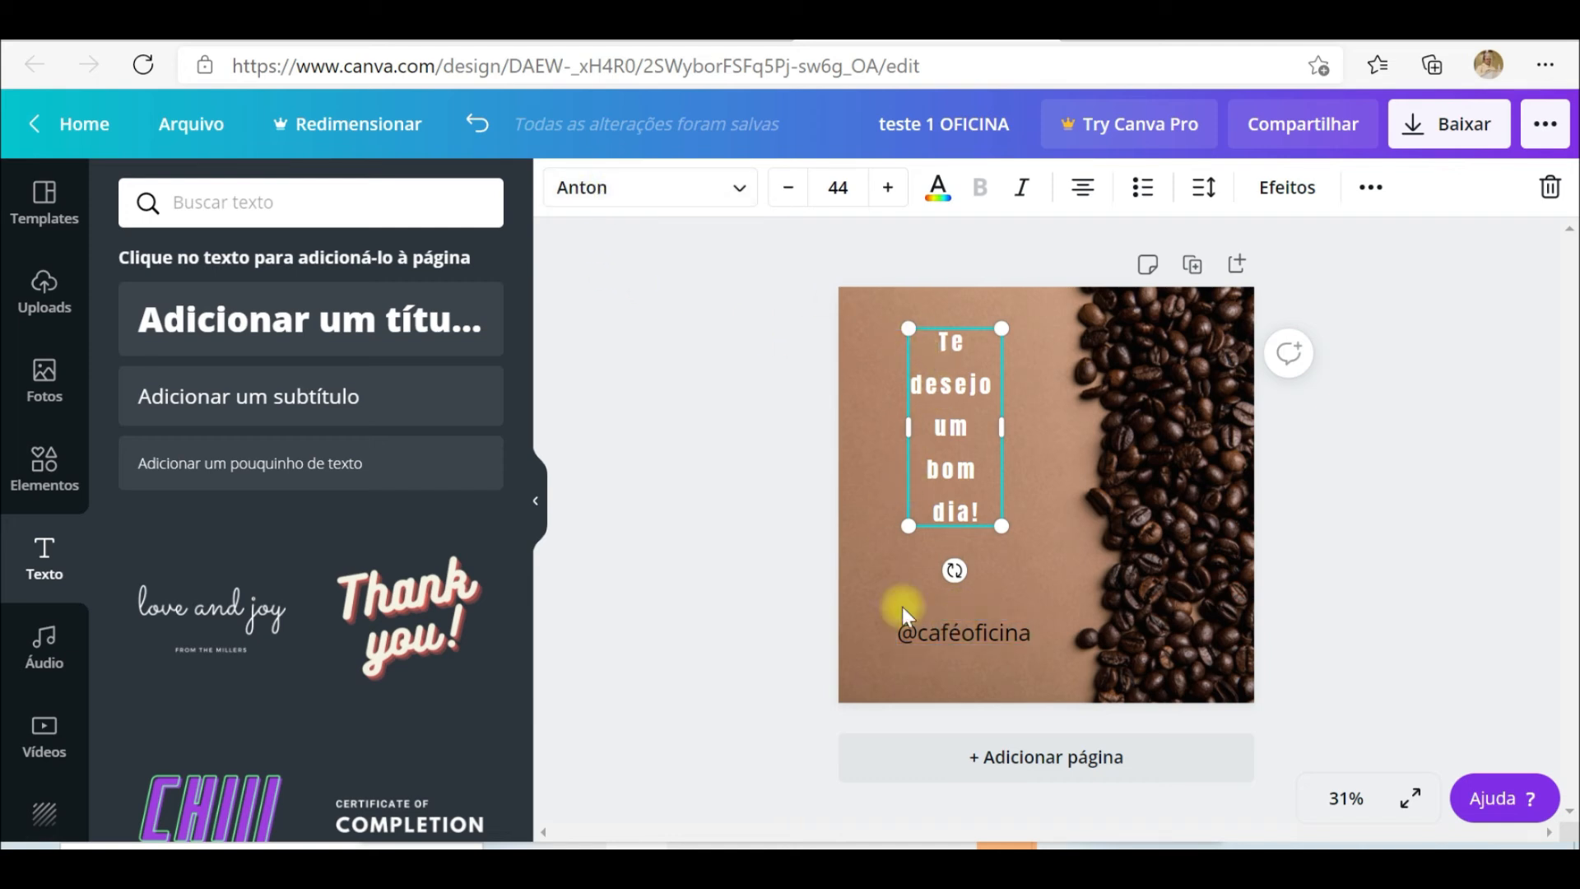
click(923, 636)
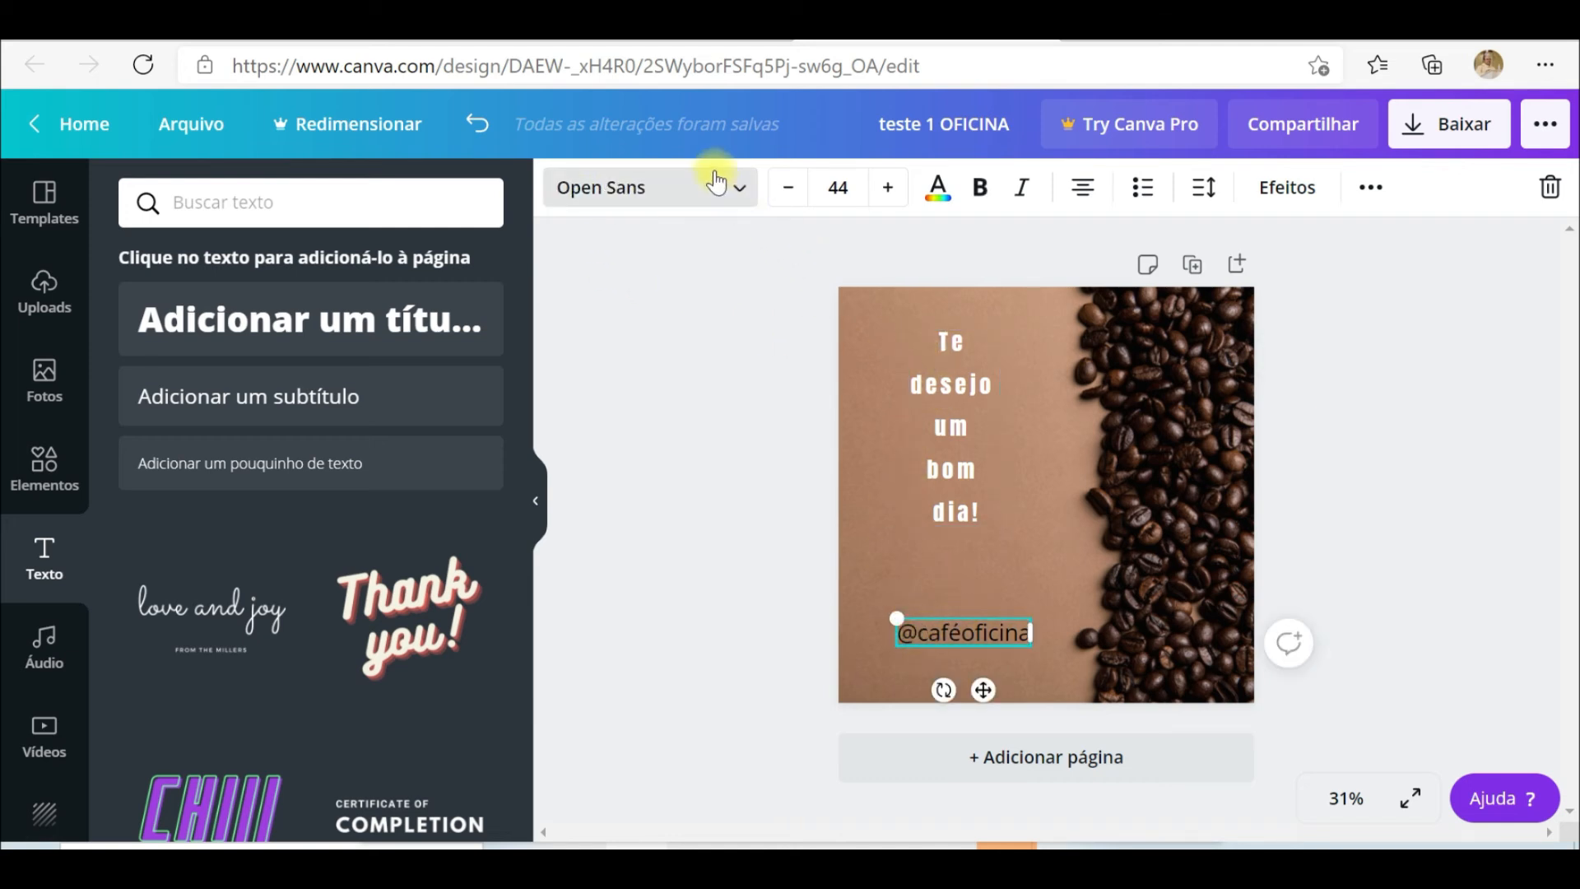
click(738, 195)
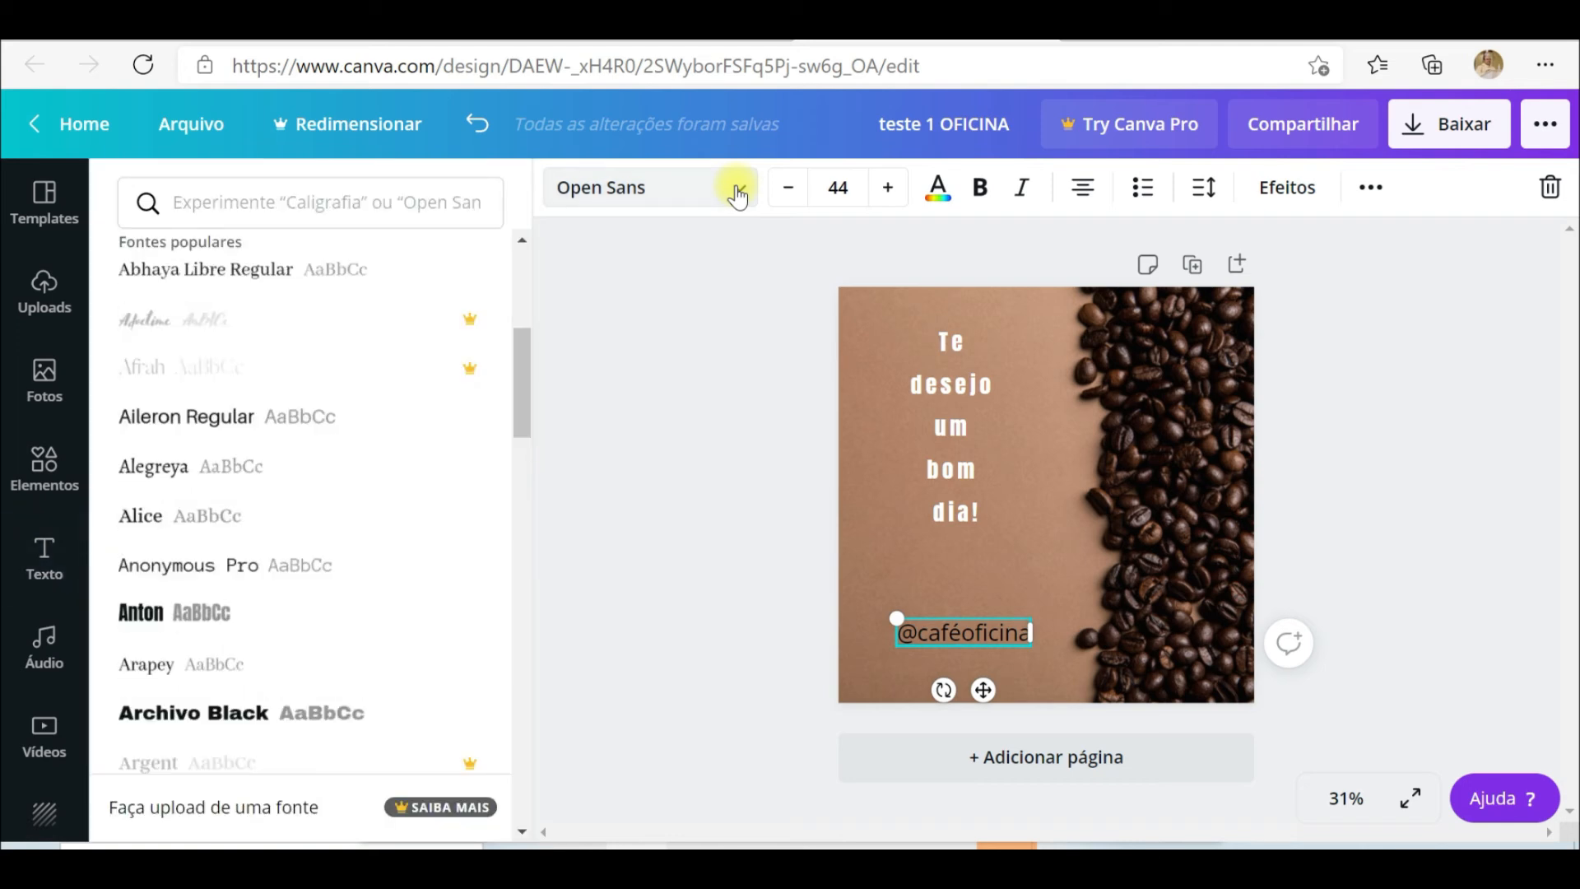
drag(521, 398, 515, 219)
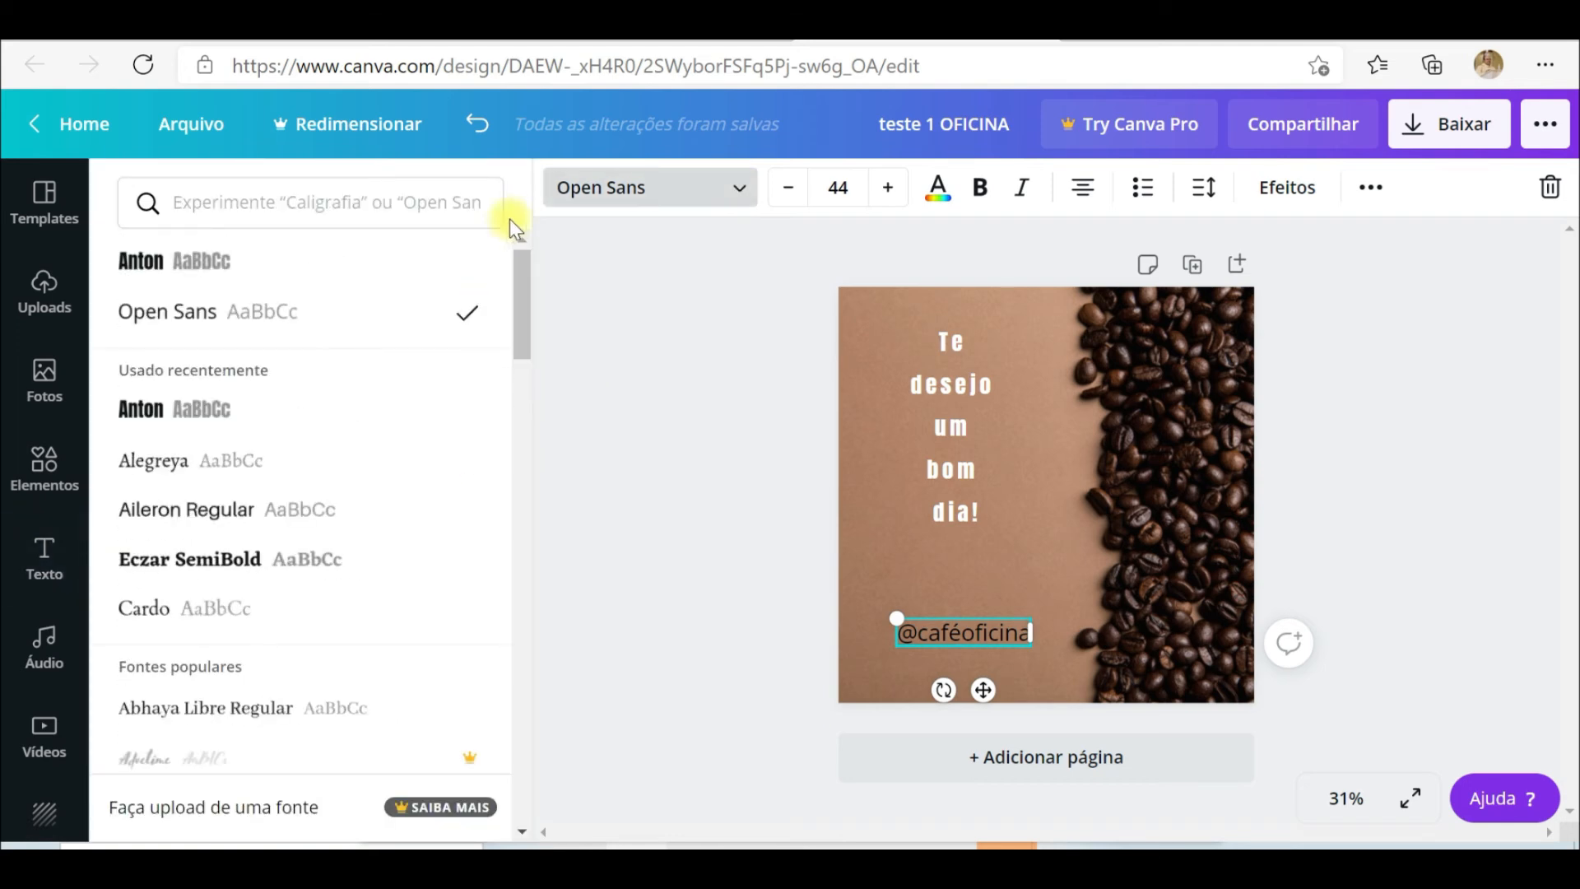
click(248, 280)
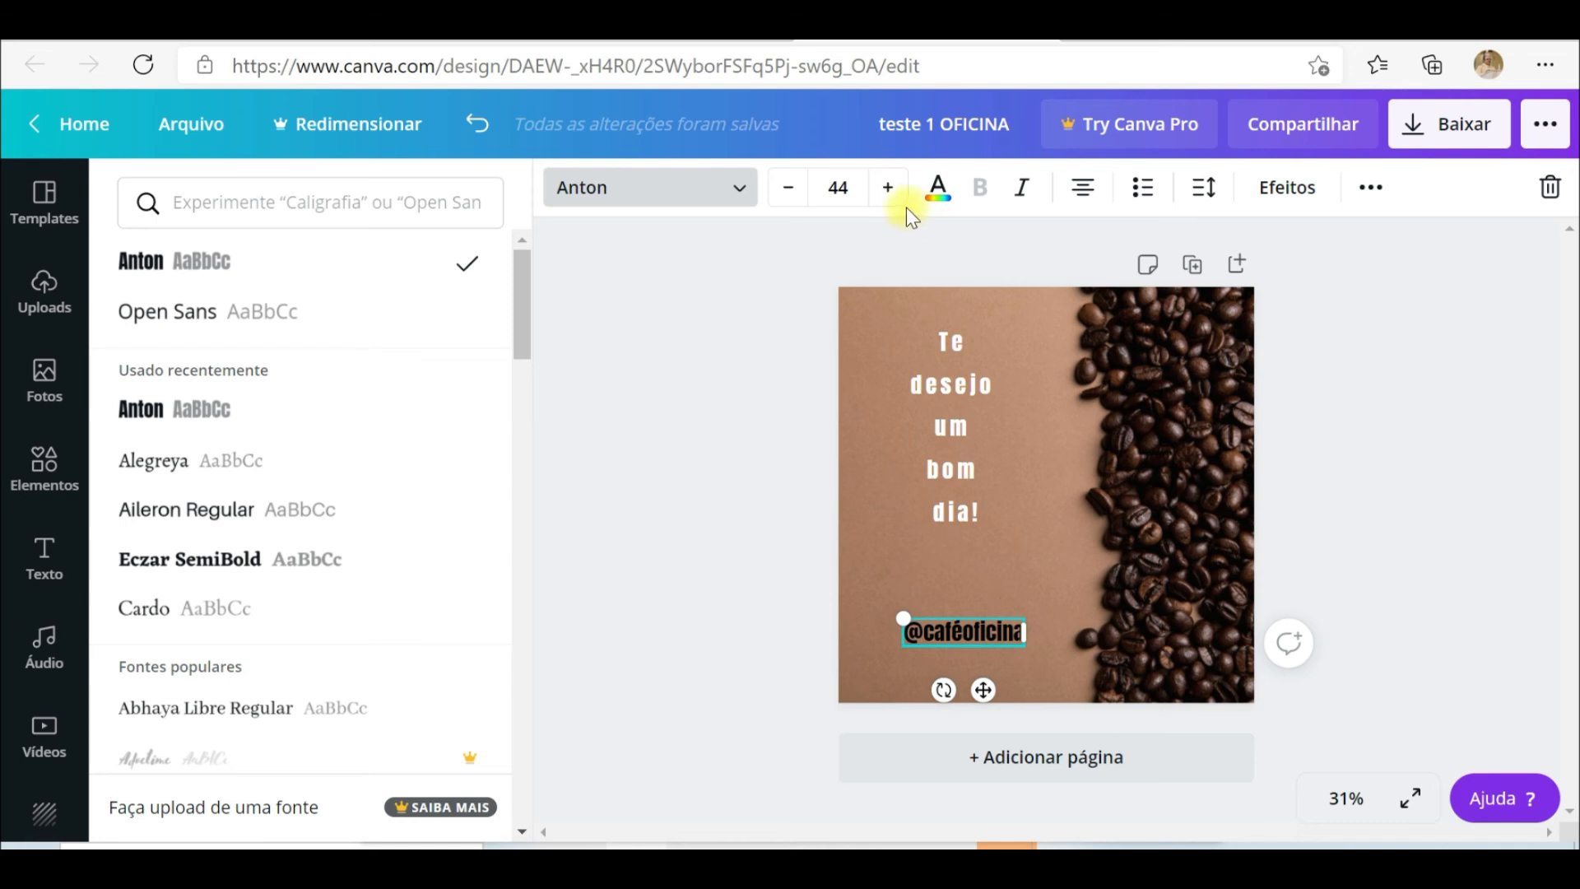
click(938, 187)
click(212, 442)
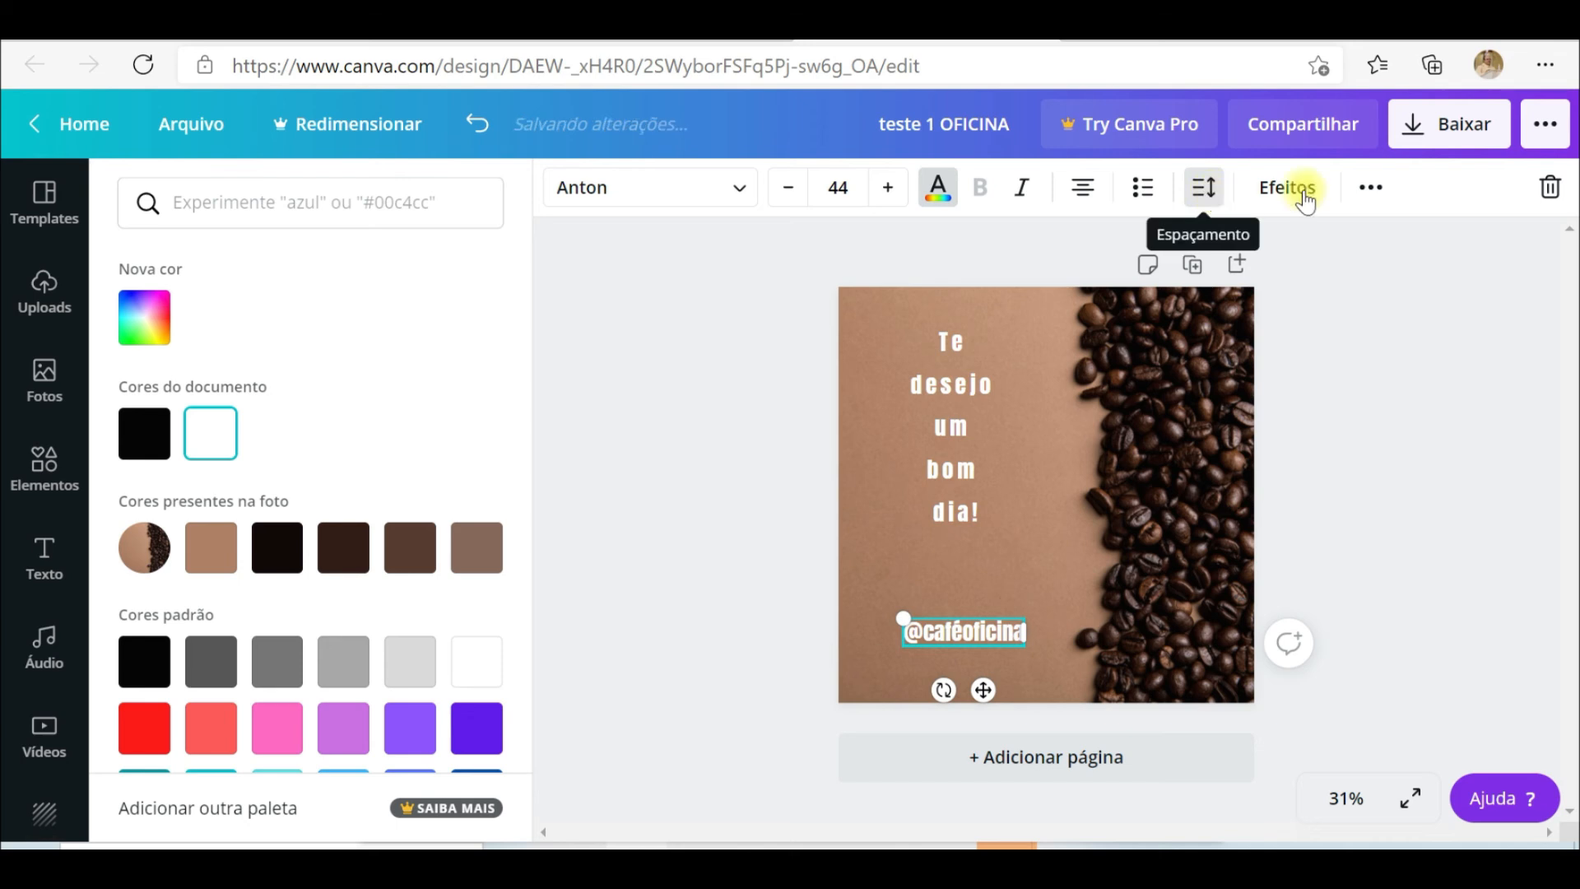
click(1372, 194)
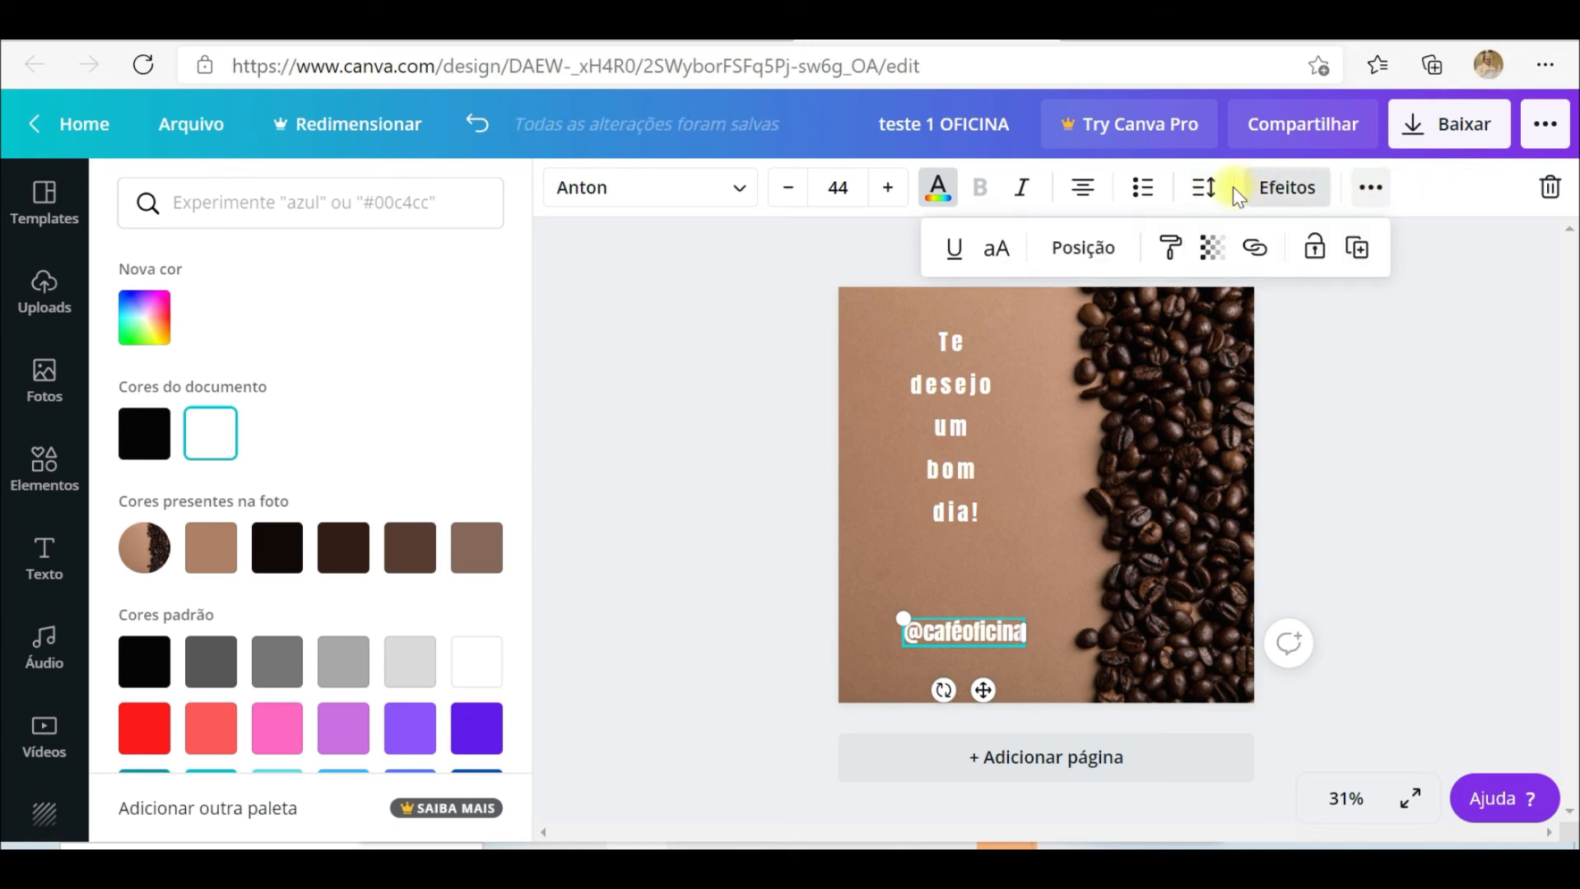
click(1202, 192)
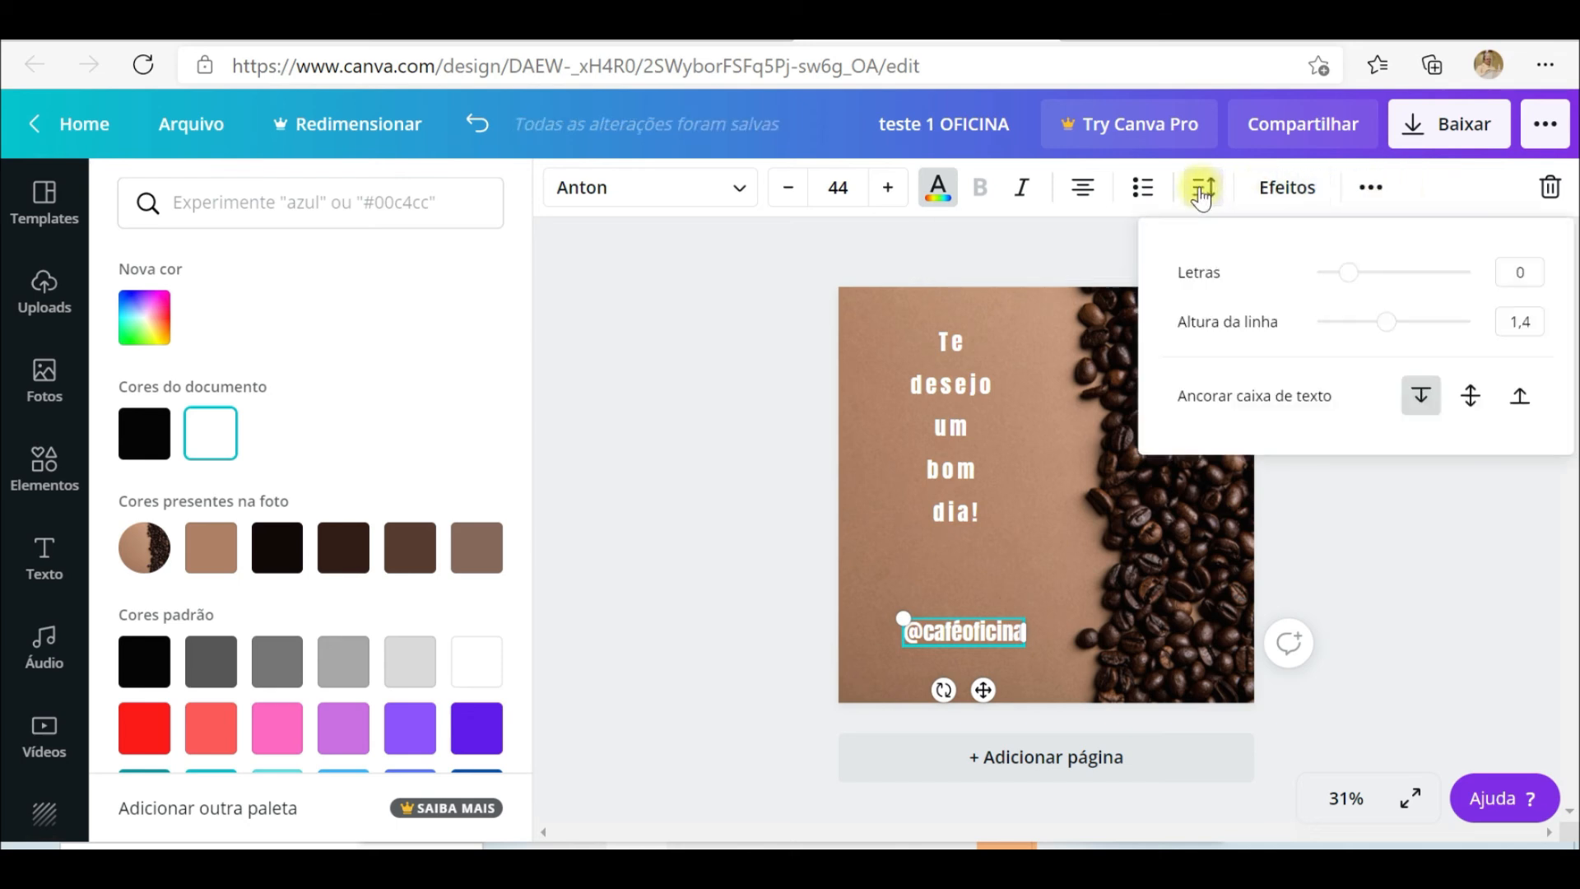
click(1384, 280)
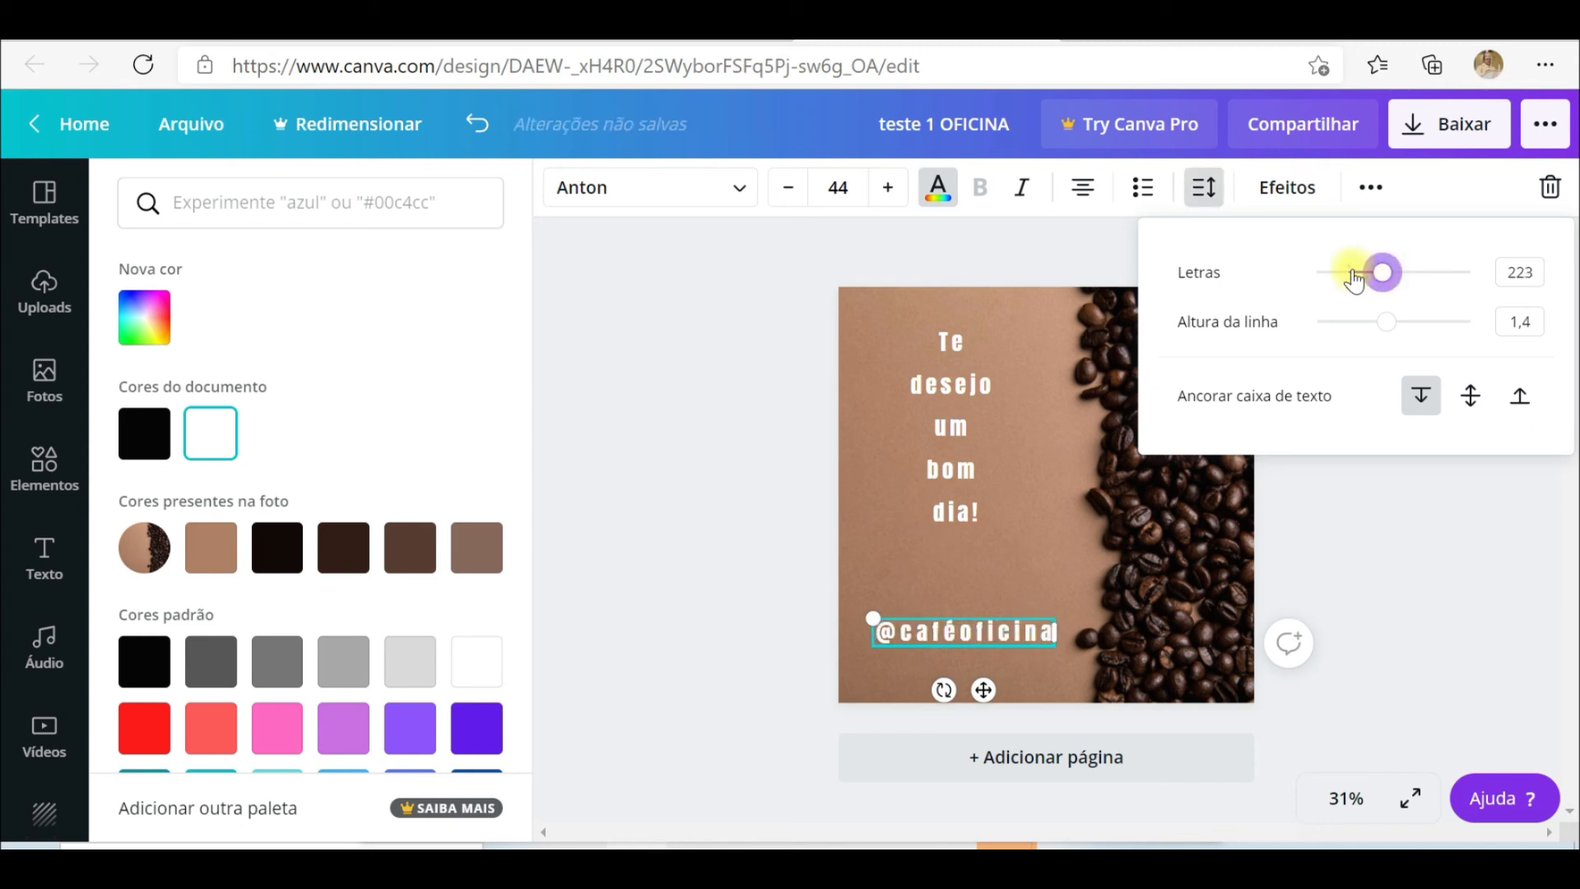
click(1361, 280)
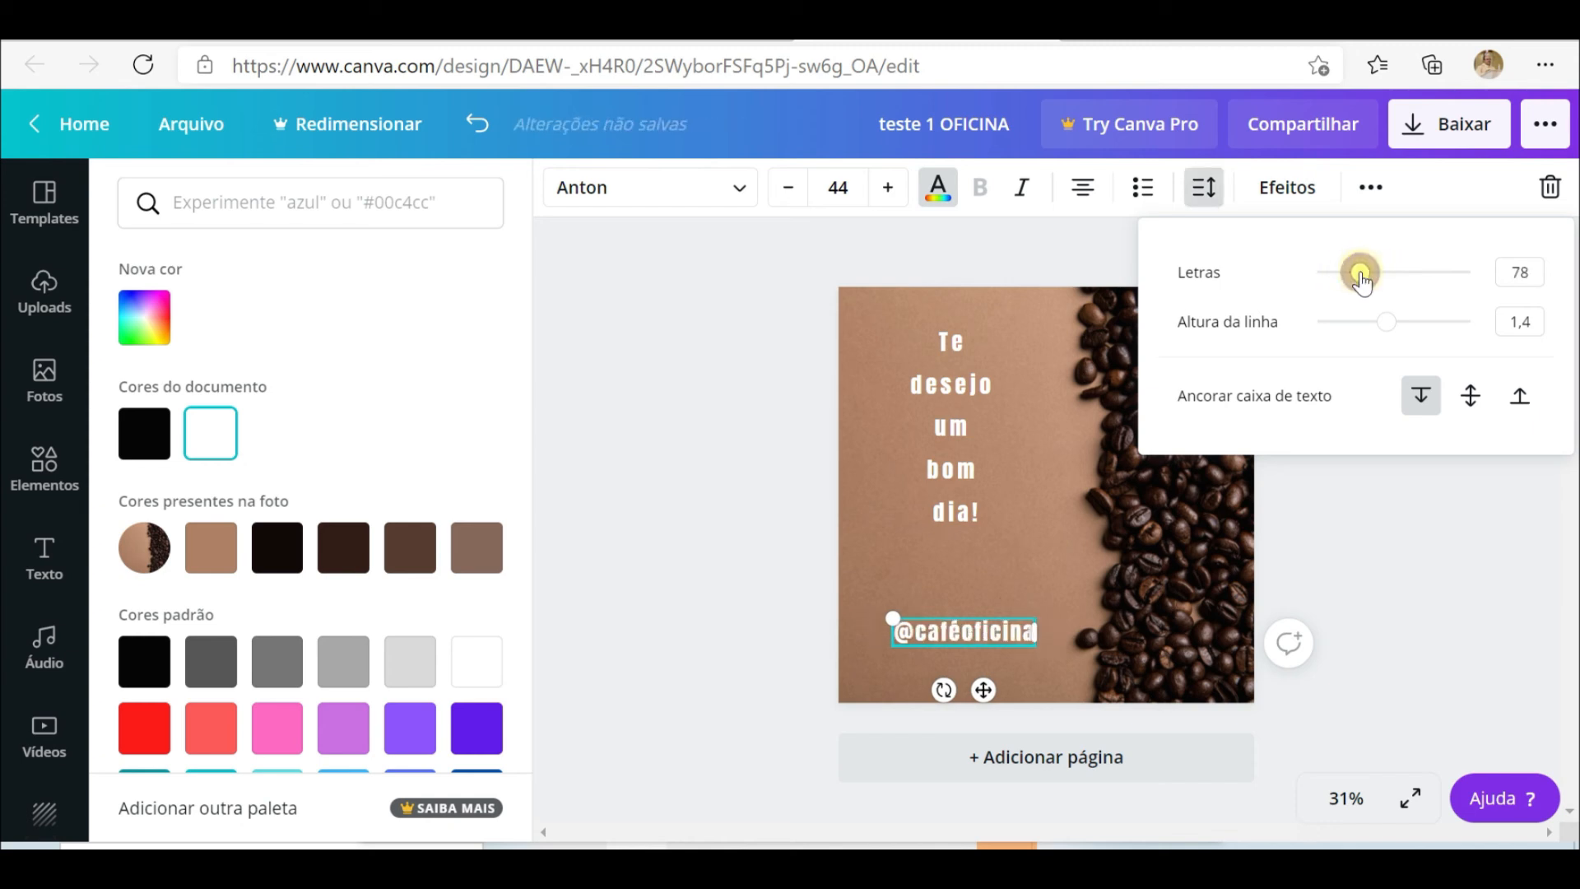
click(897, 322)
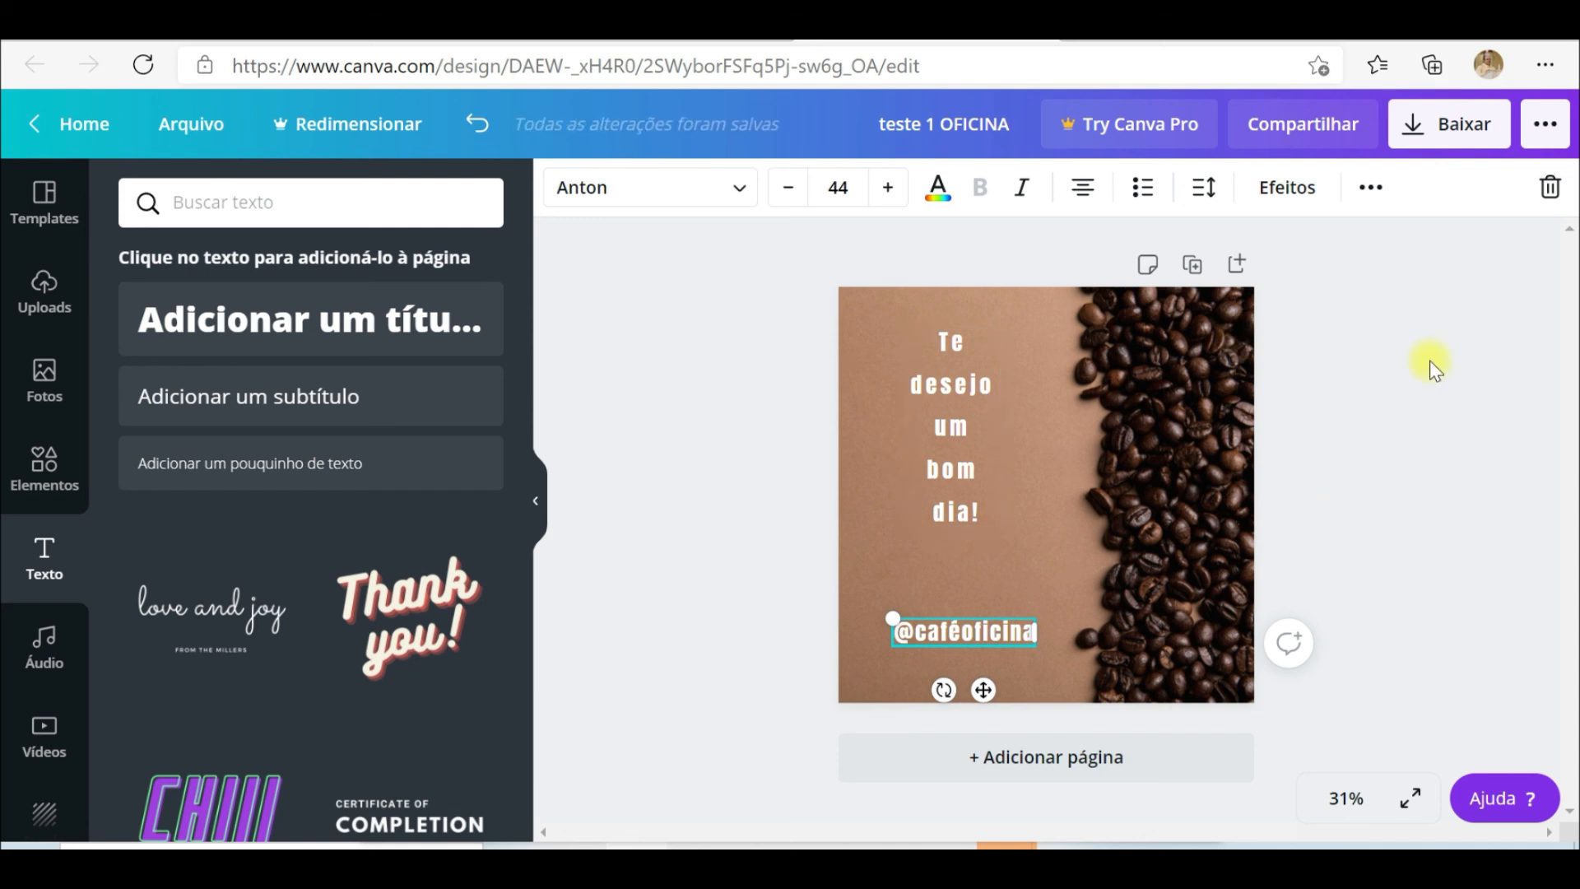
click(1384, 416)
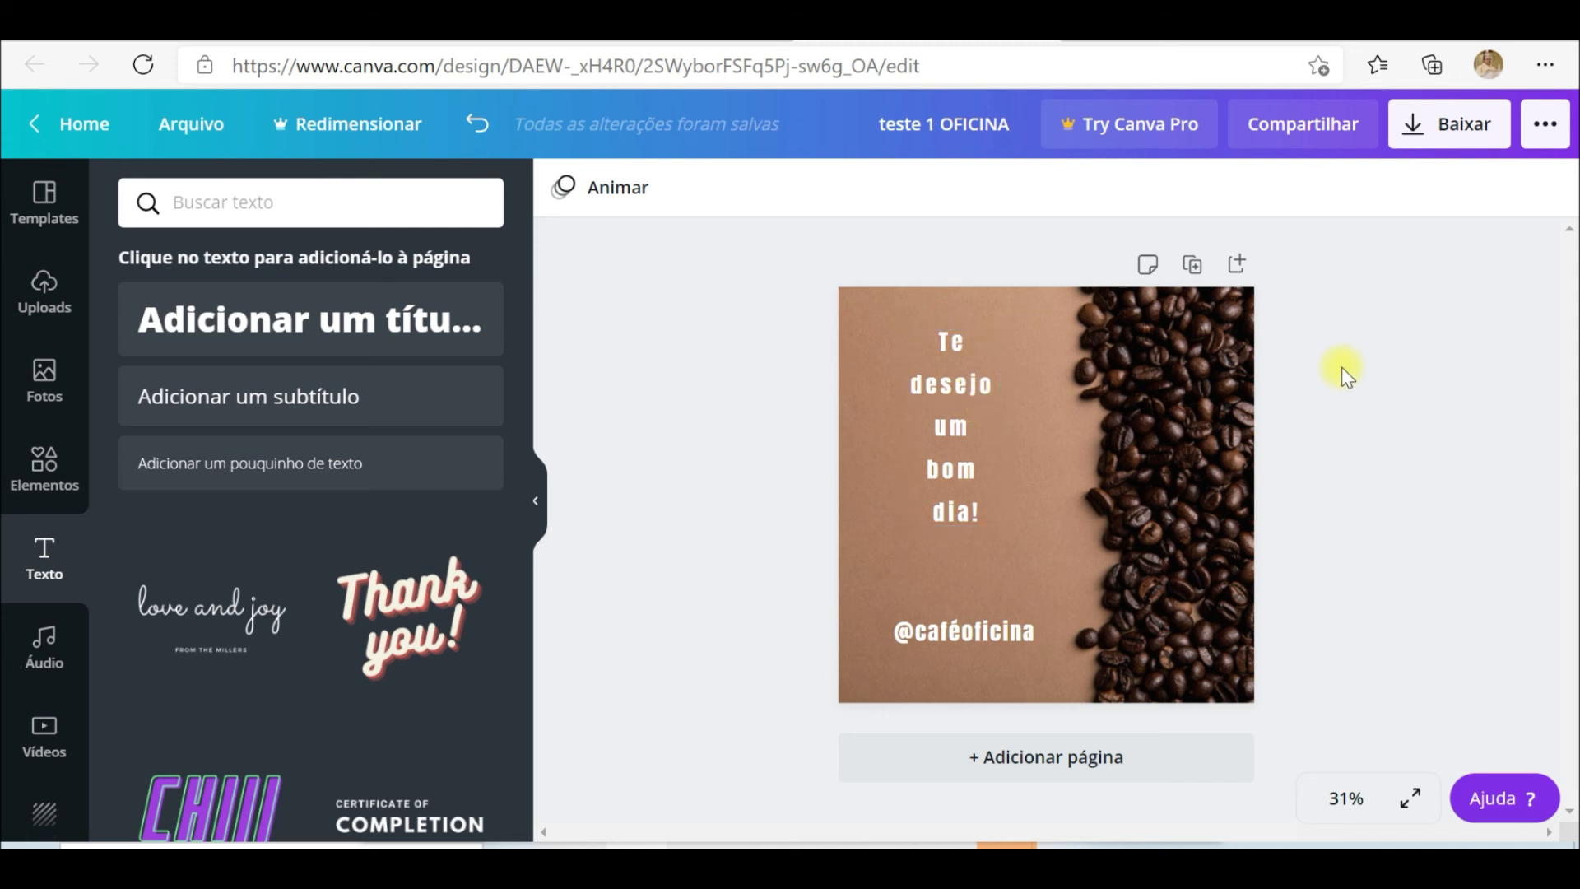
Review the available download formats, download the design as a PNG, and dismiss the referral dialog.
click(1451, 128)
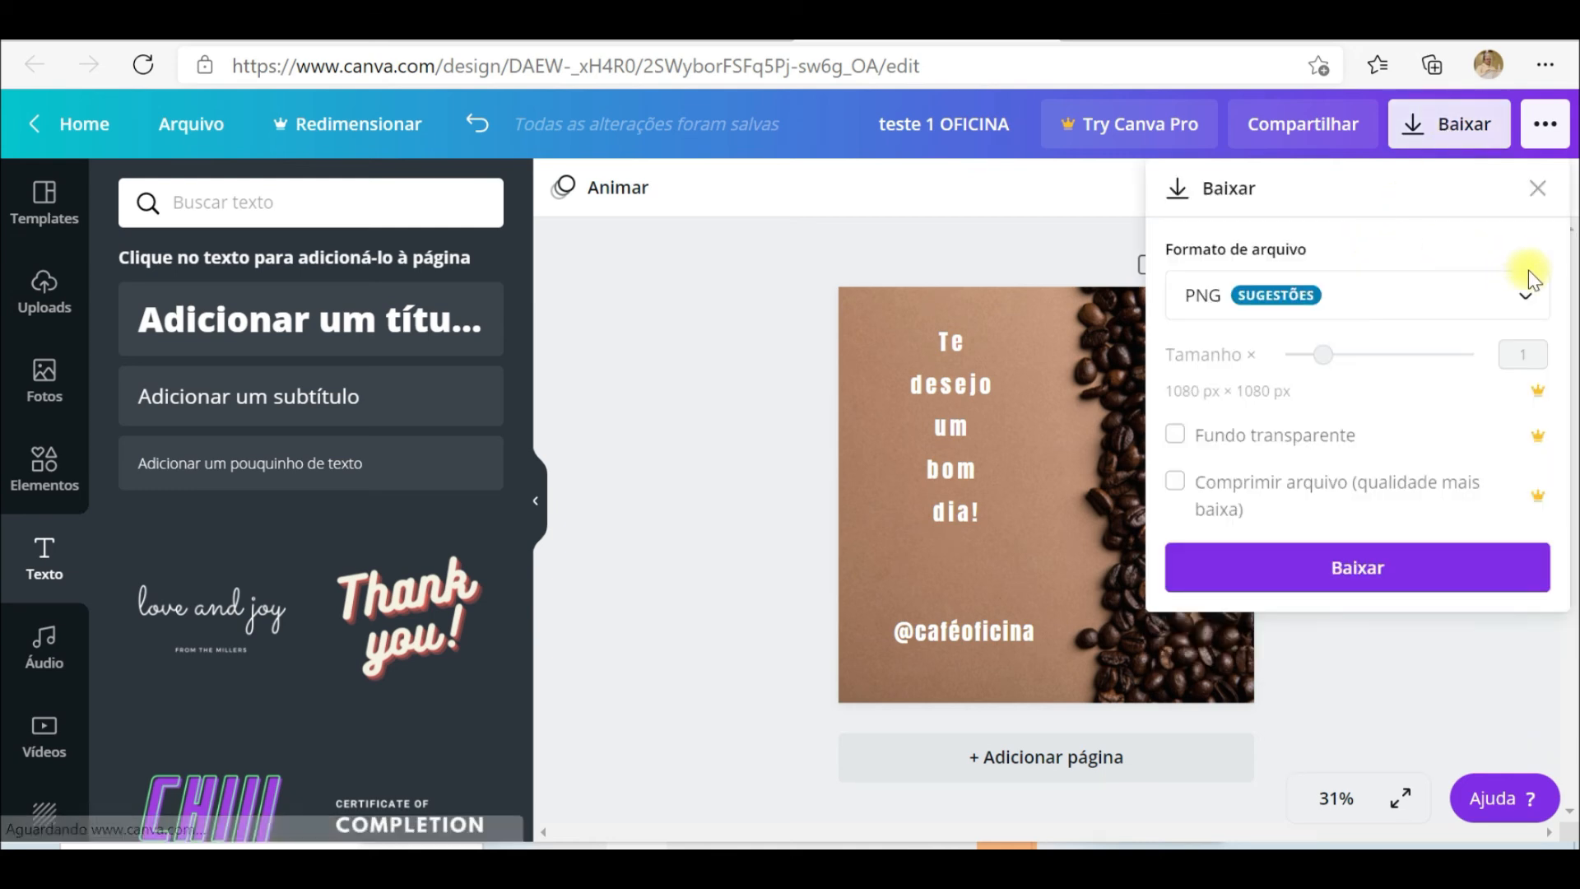
click(1526, 296)
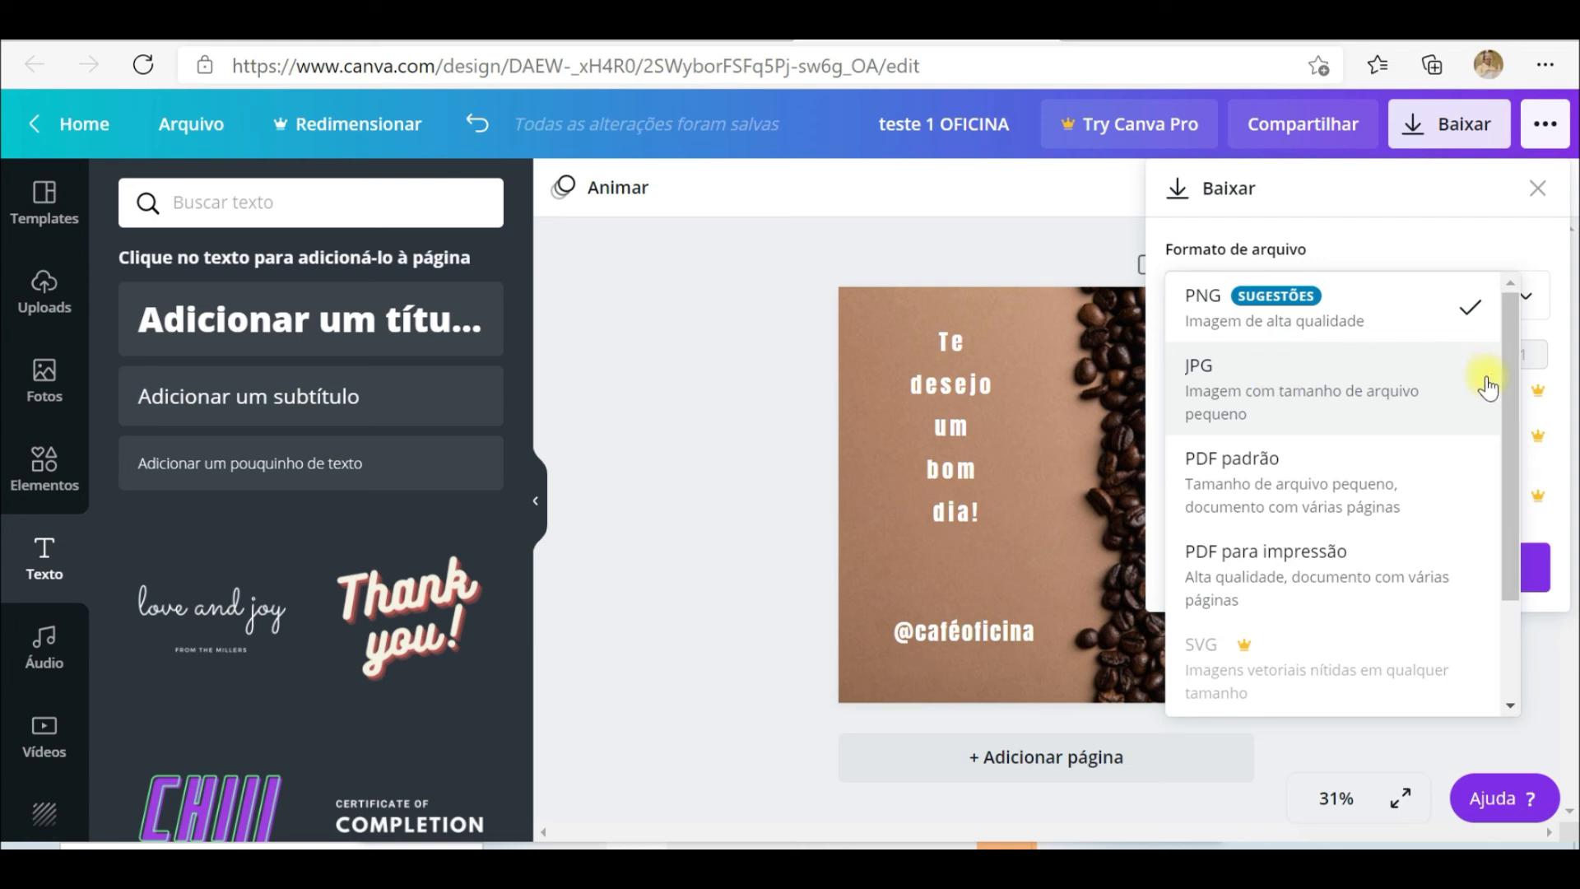
drag(1510, 383, 1509, 422)
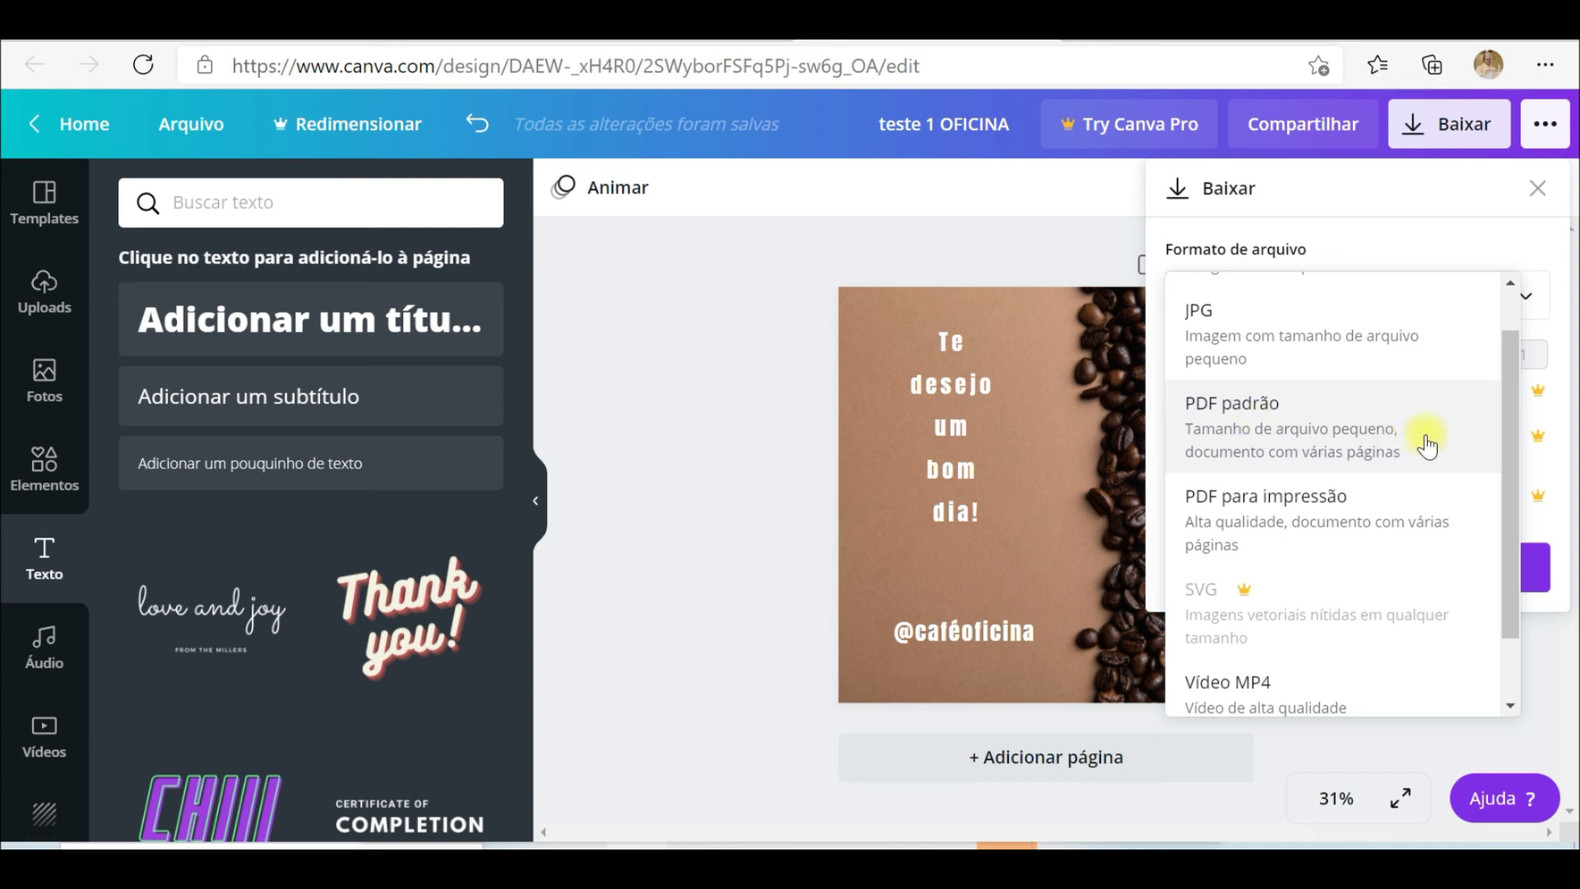
drag(1509, 451, 1503, 560)
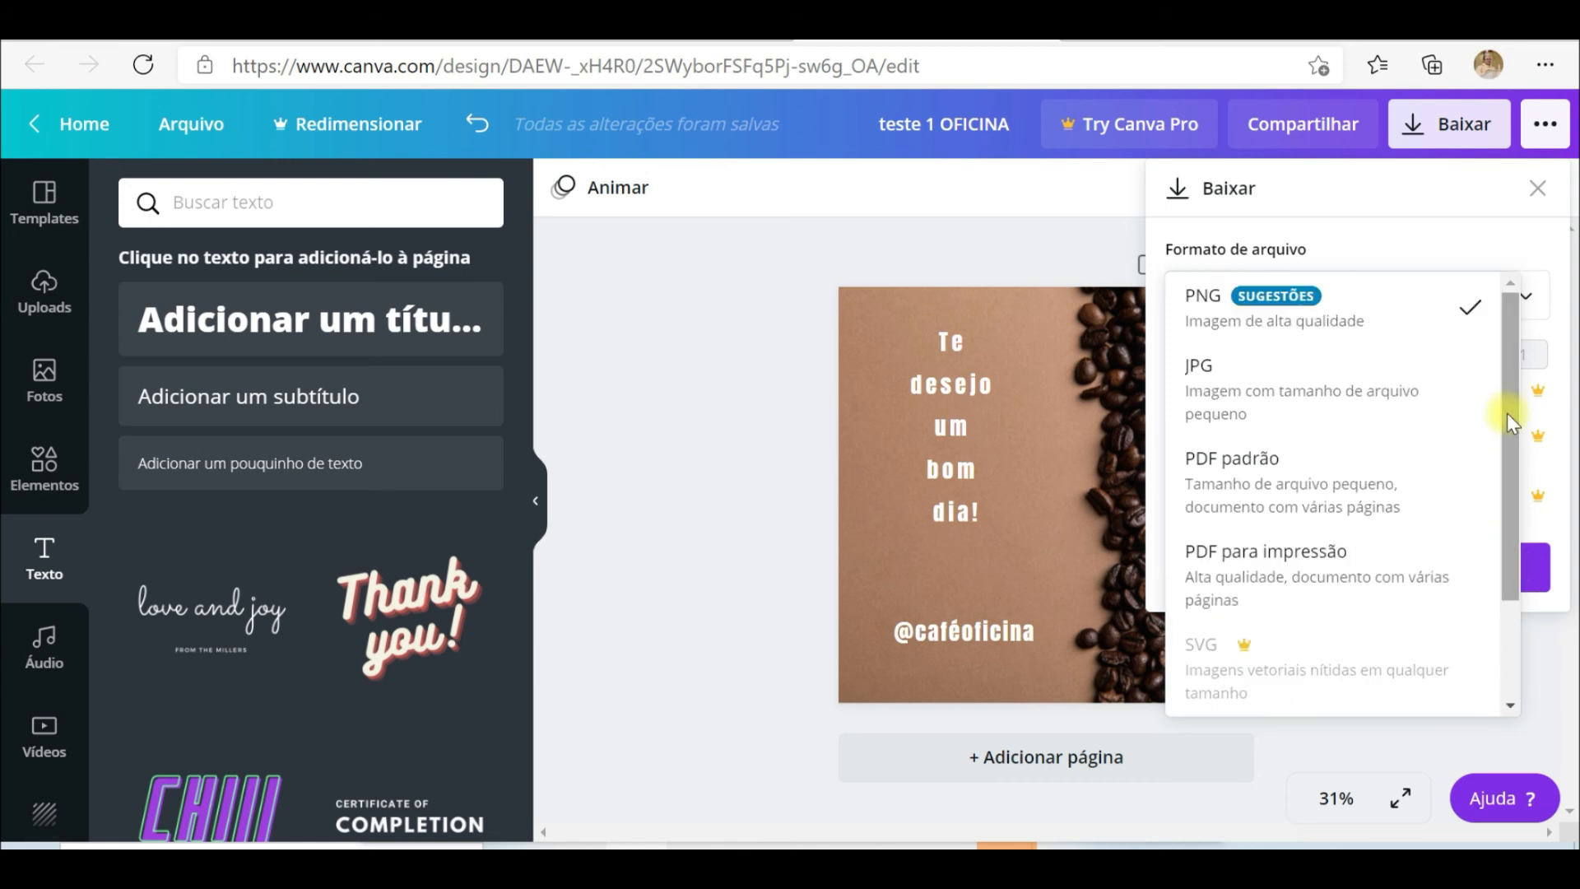
click(1356, 321)
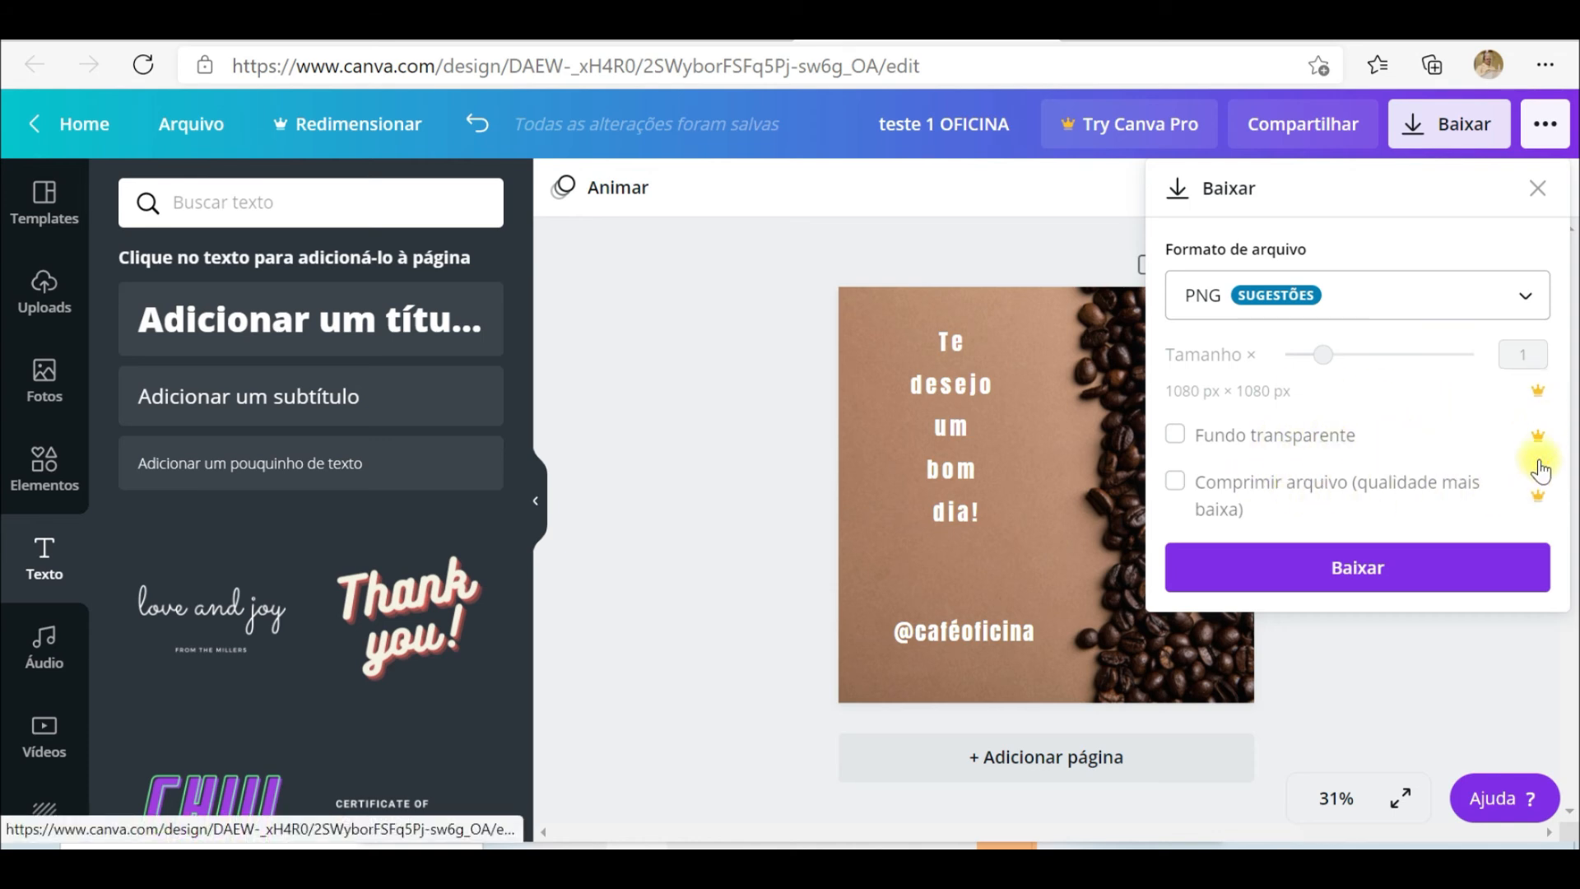
click(1360, 570)
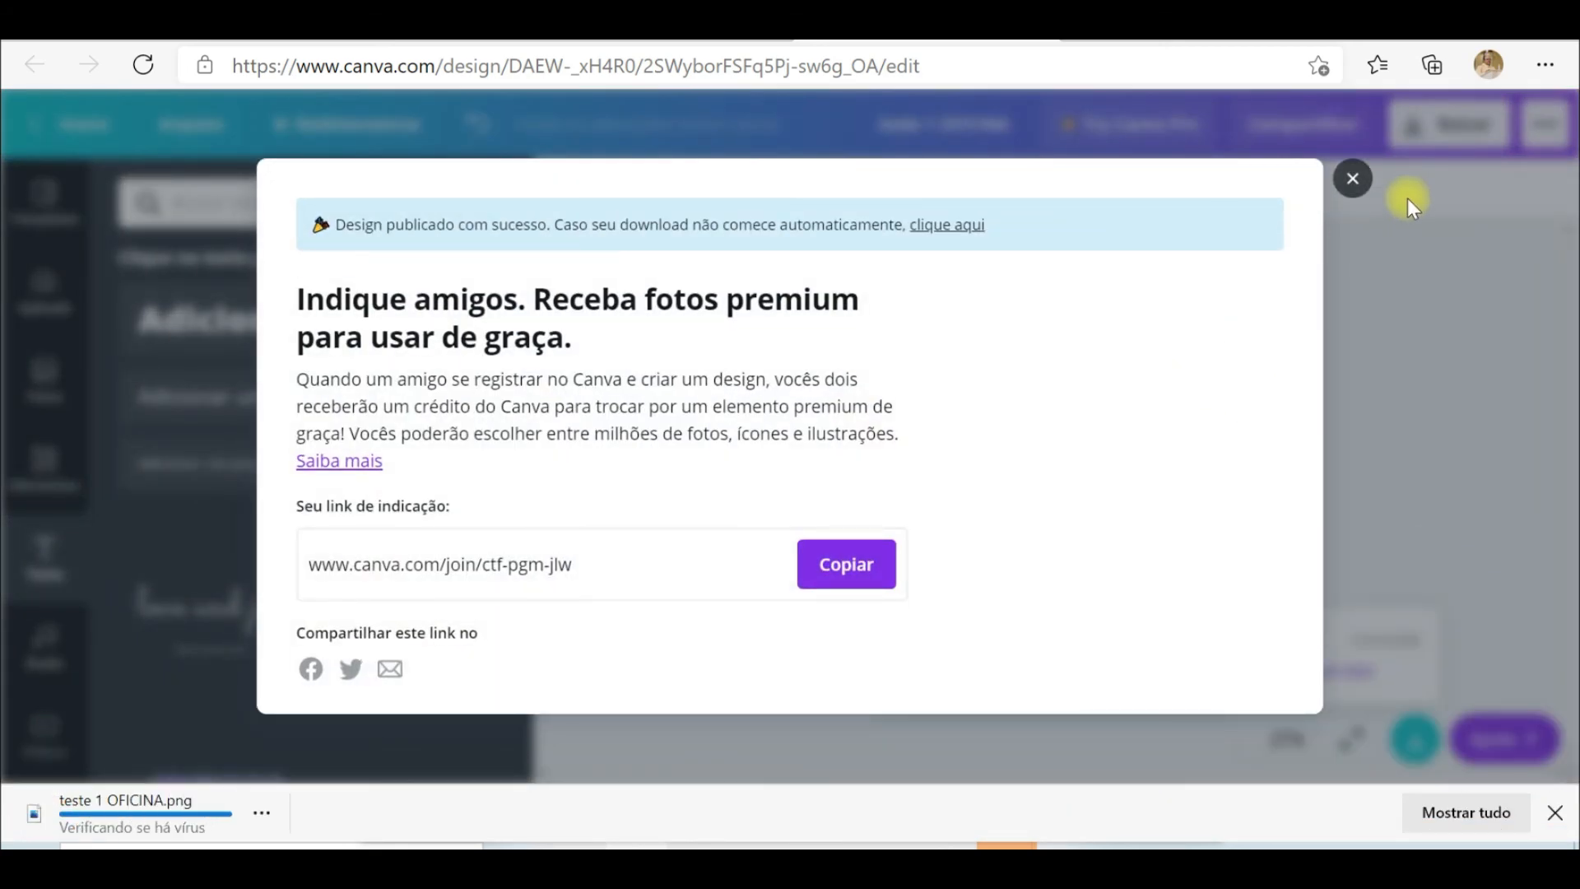
click(1351, 180)
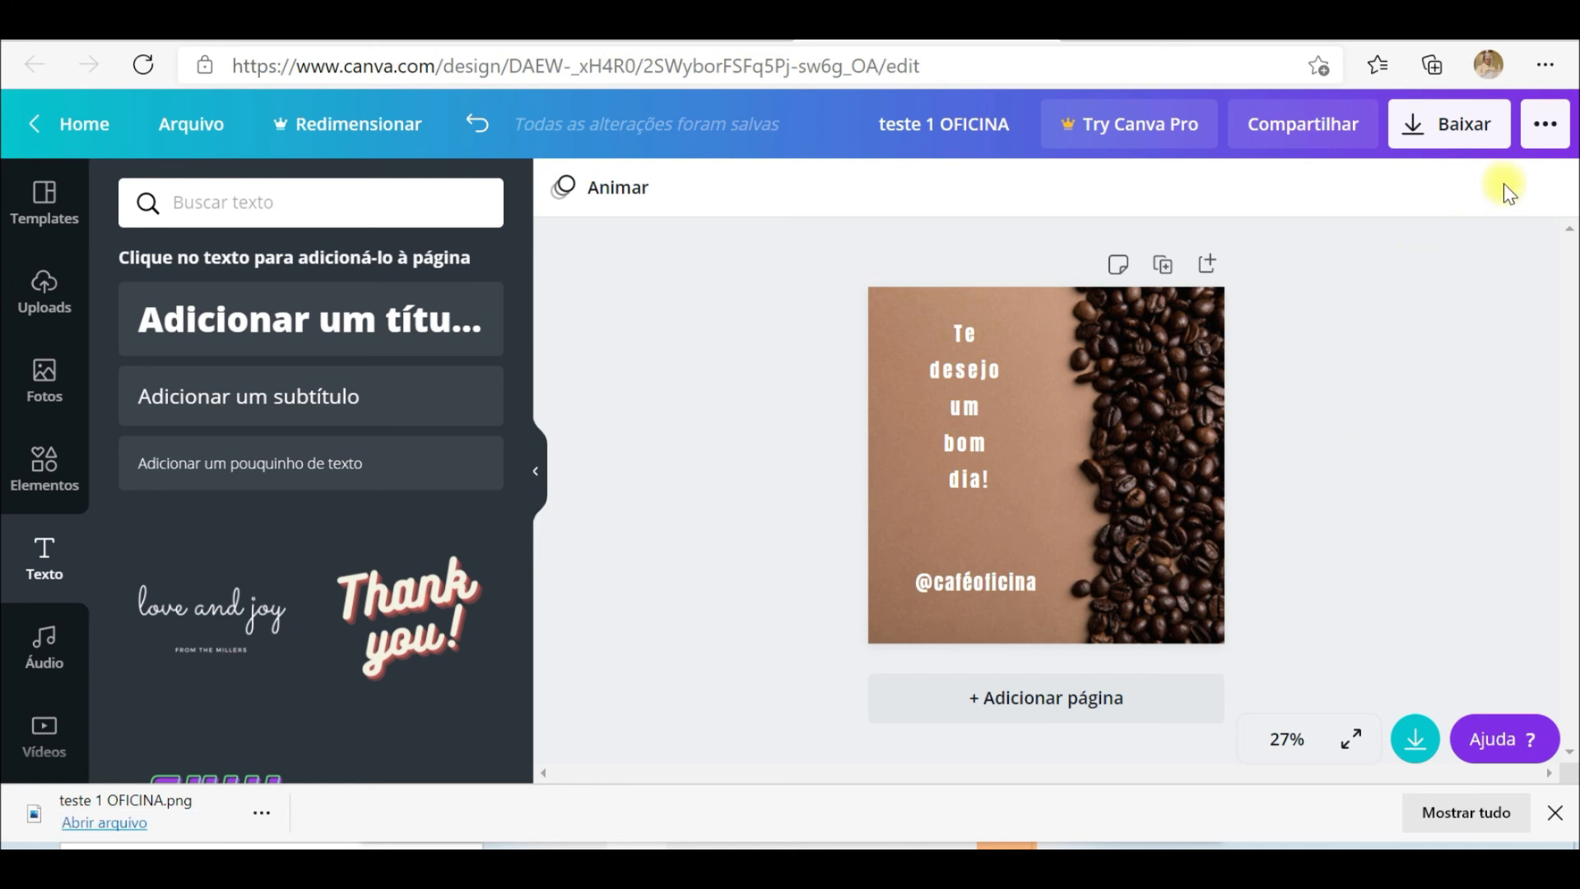
Examine the full list of publishing and sharing options for the design, then close it.
click(1546, 131)
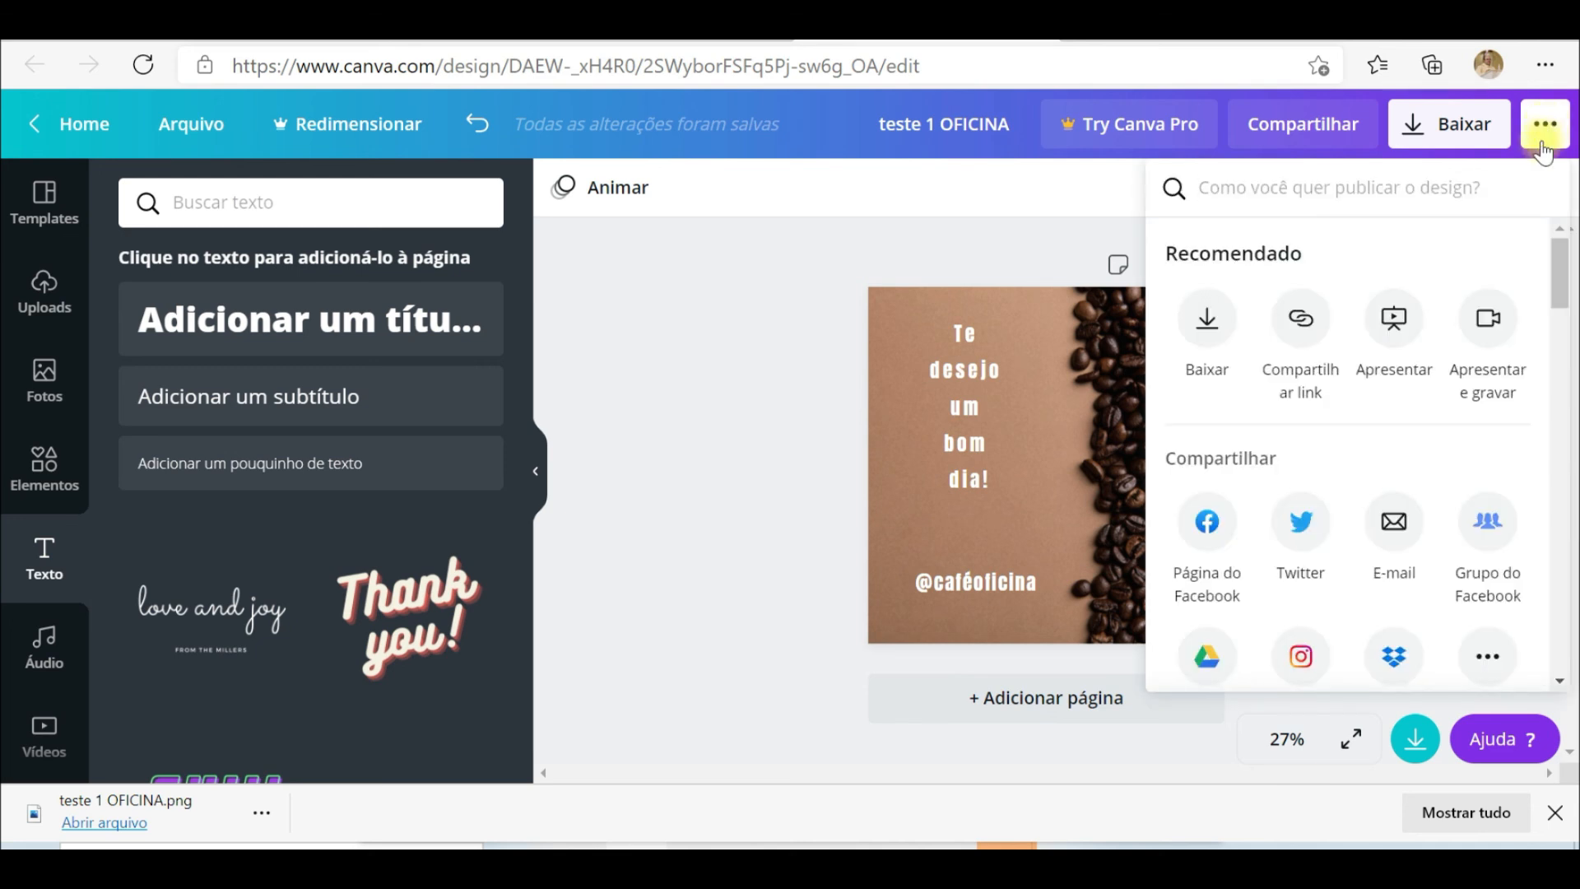
drag(1567, 296, 1568, 316)
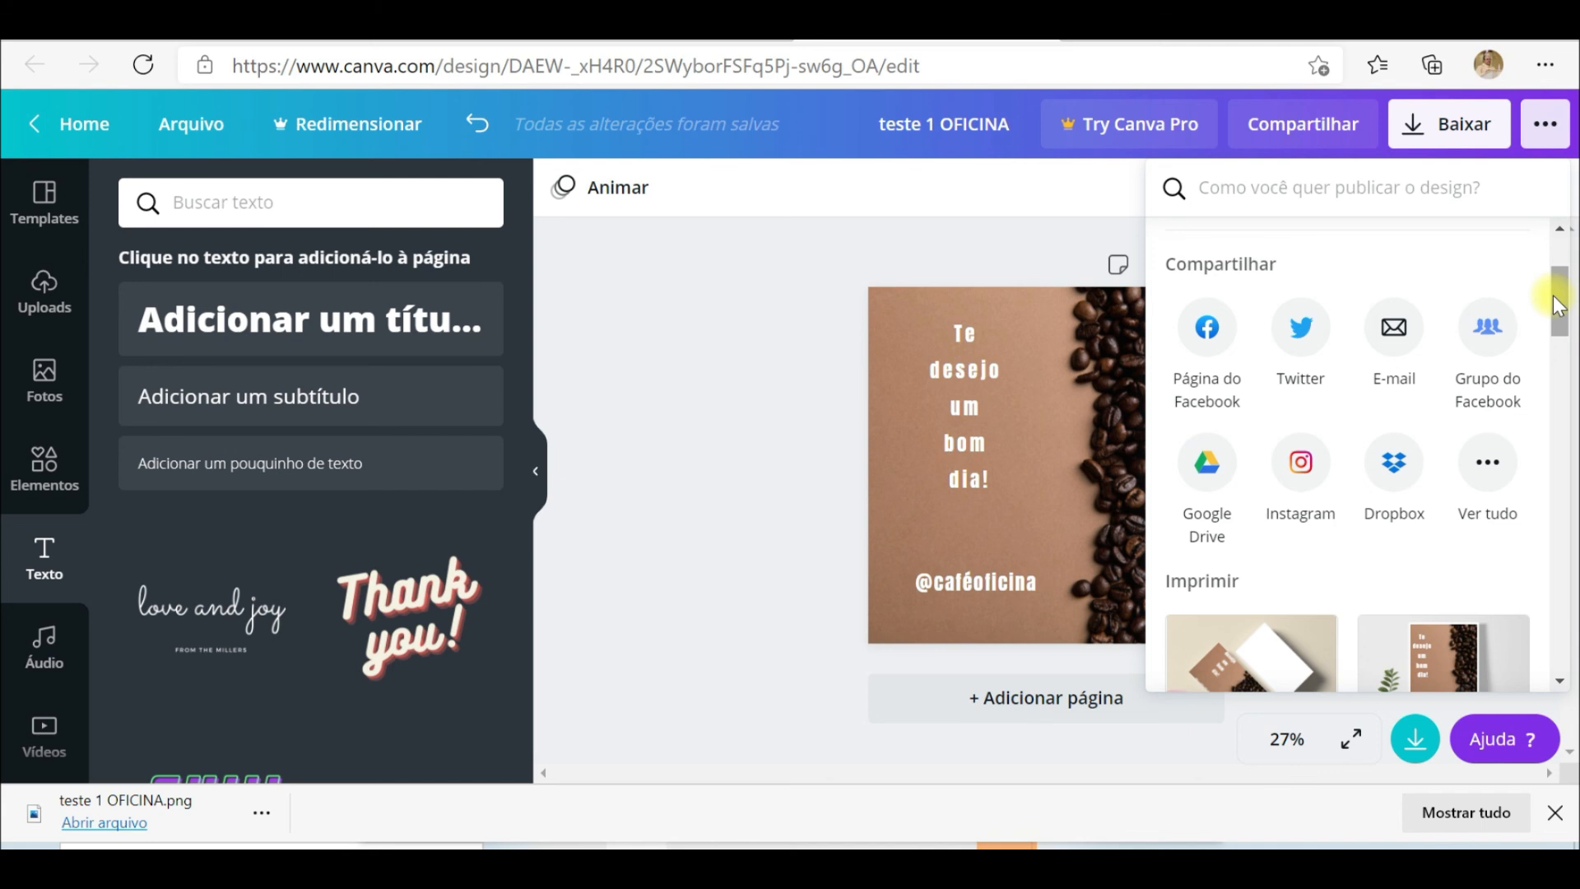
mouse_move(1552, 294)
mouse_down()
mouse_move(1559, 354)
mouse_move(1559, 320)
mouse_up()
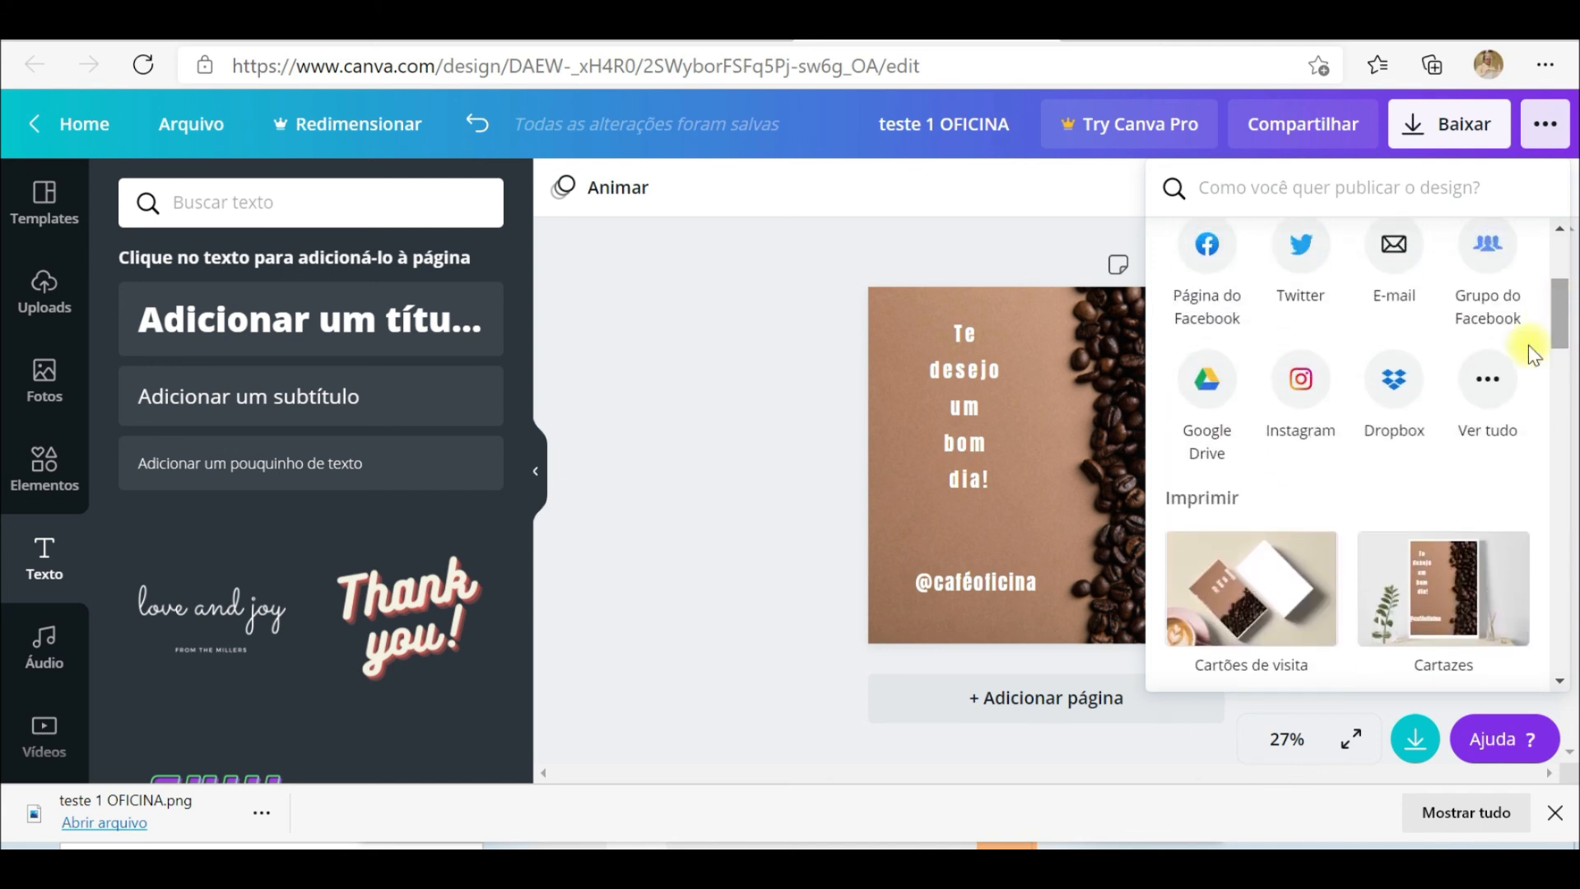
click(1489, 381)
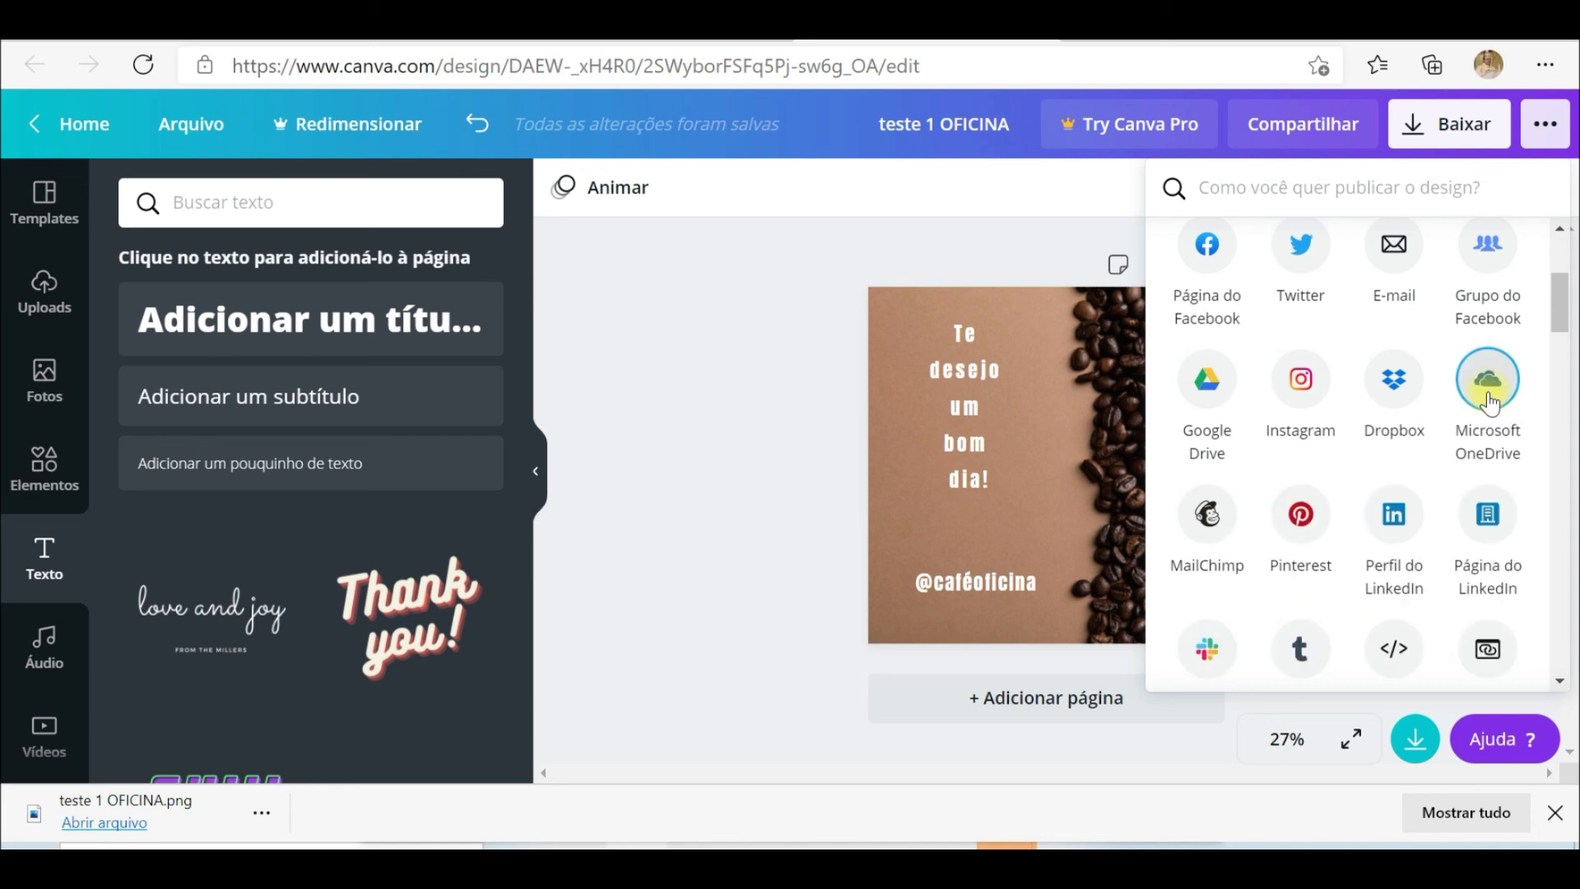
drag(1566, 317, 1568, 362)
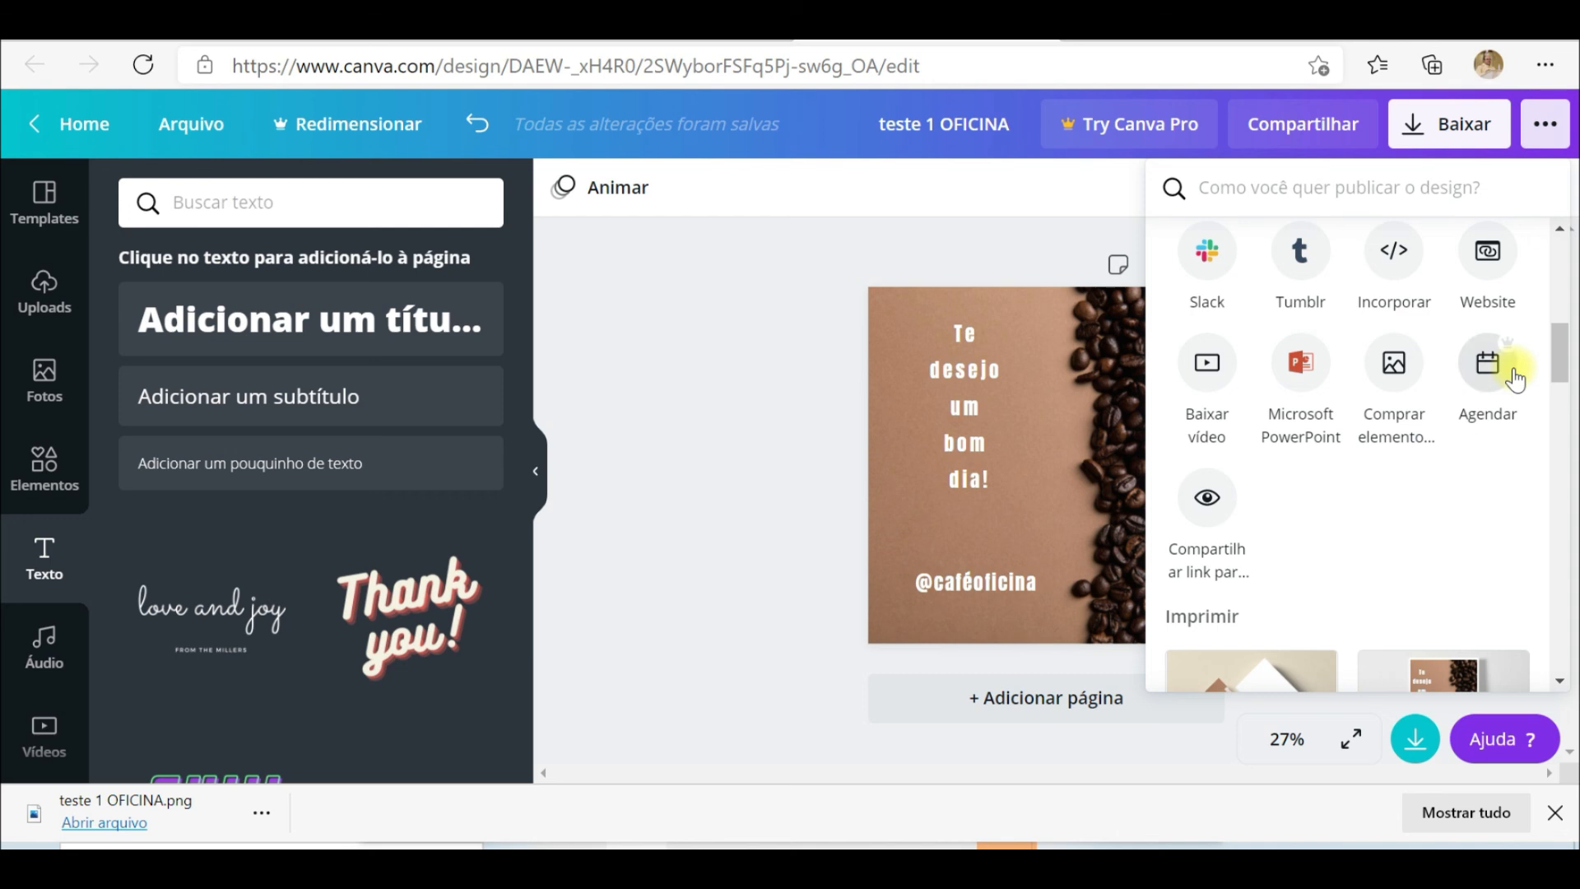
click(750, 392)
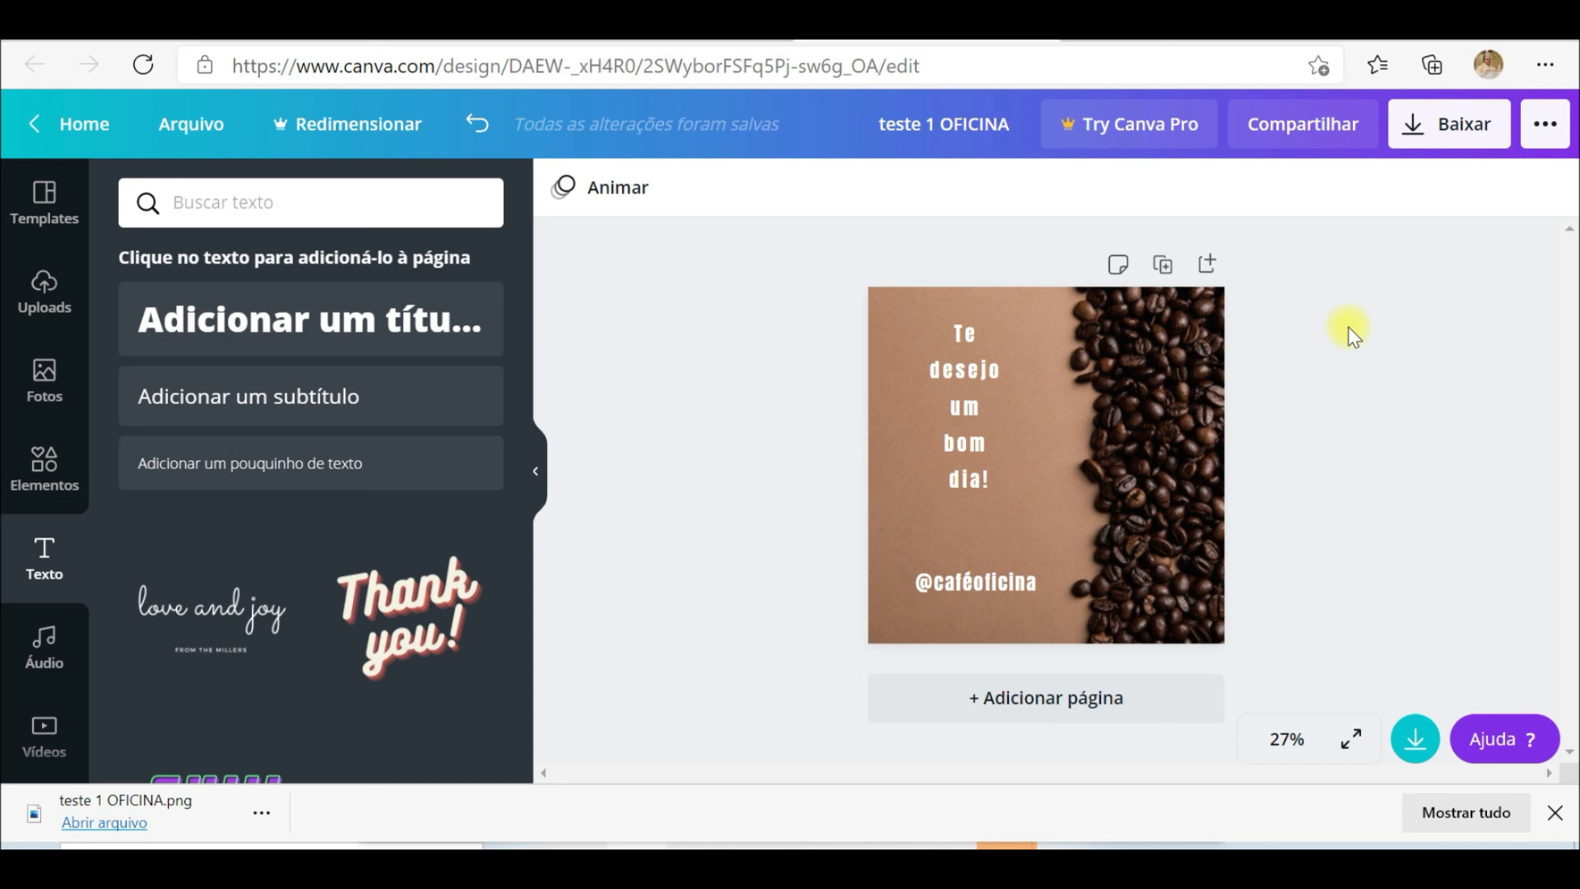
Leave the editor for the home page and open the overview of all your designs.
click(82, 130)
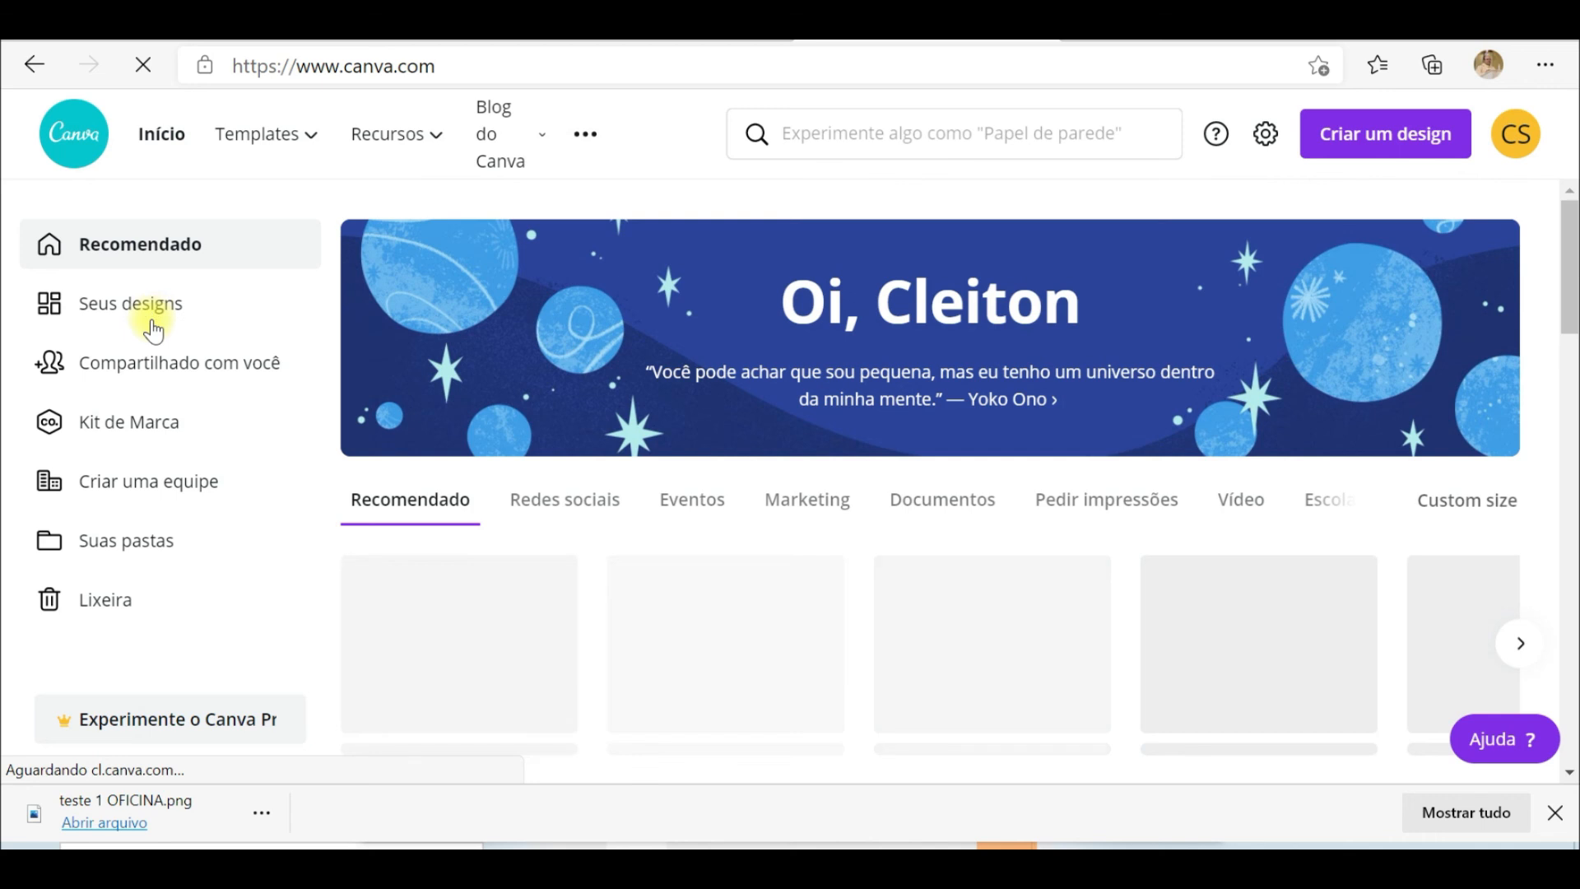
click(130, 322)
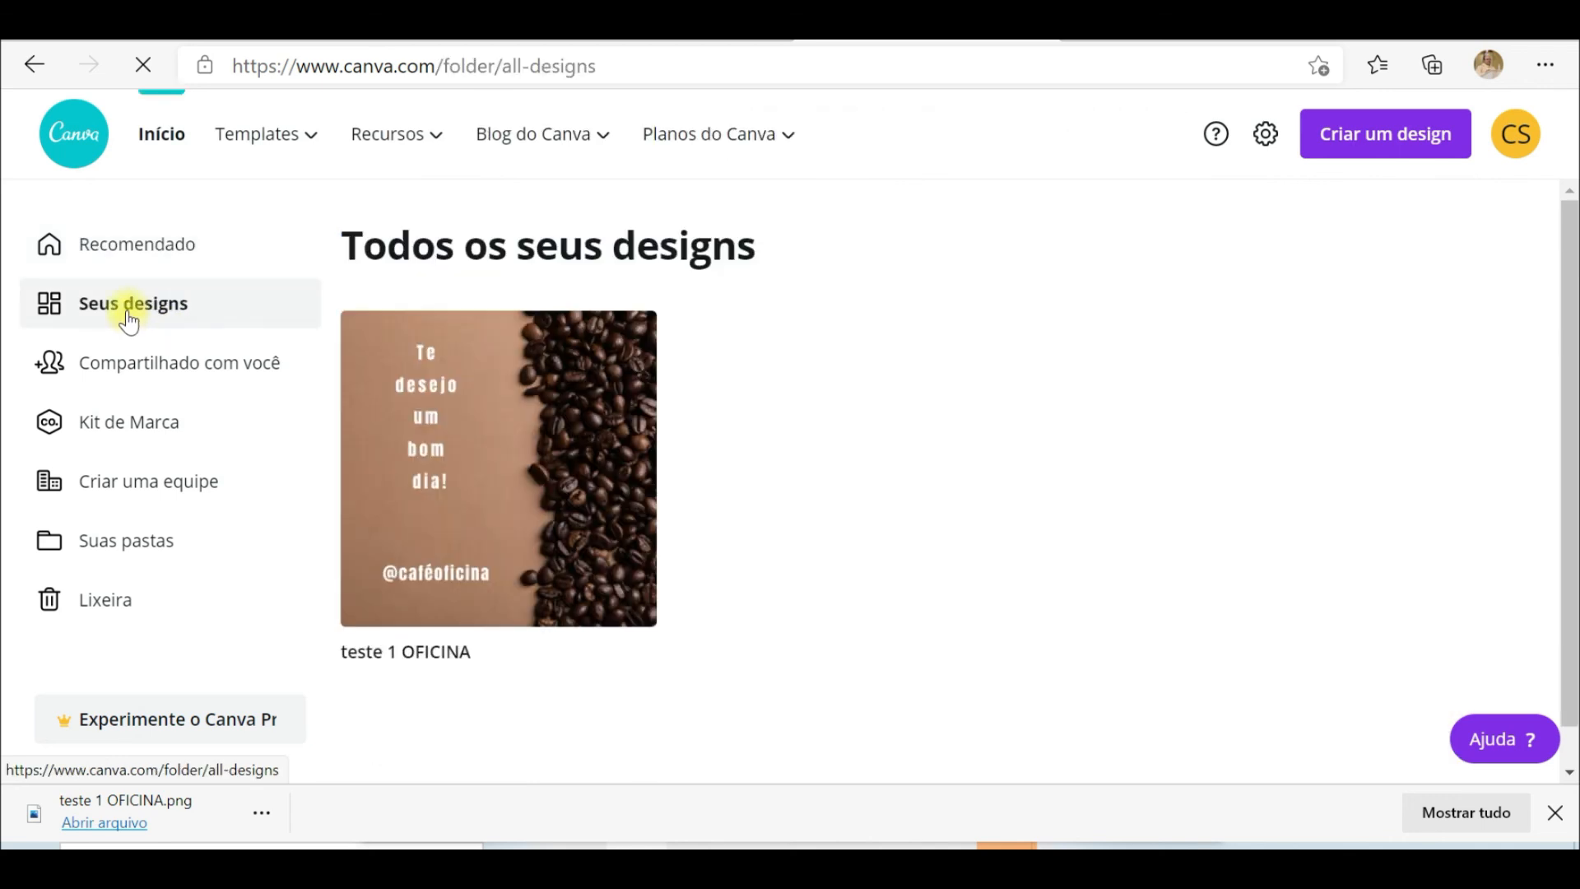